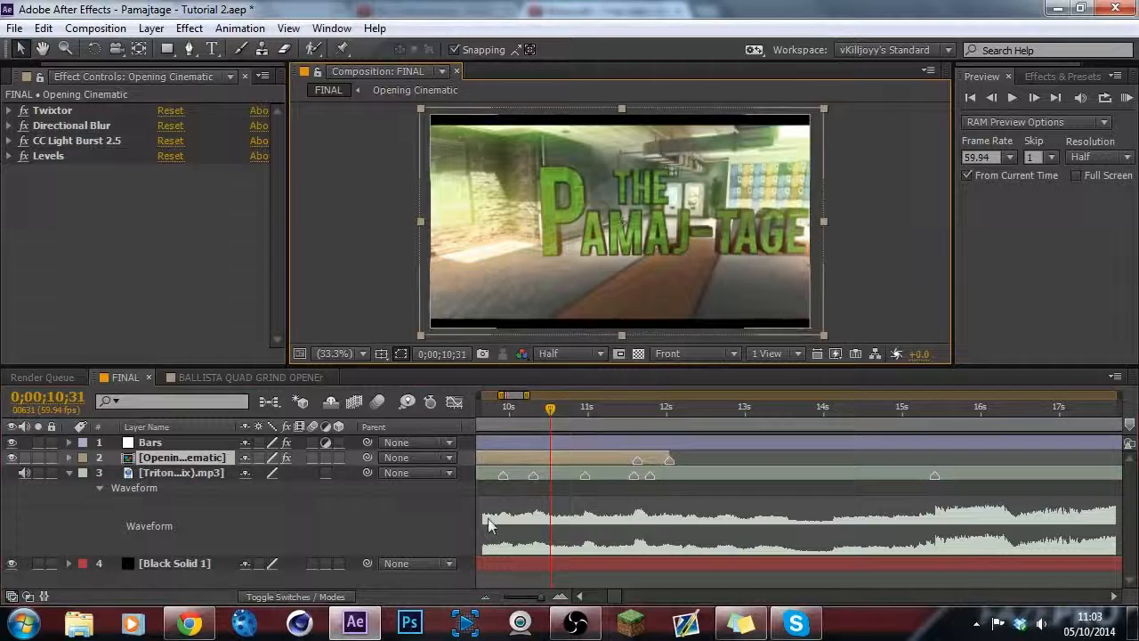
Look over the FINAL timeline from its start and check the BALLISTA QUAD GRIND OPENEr composition at 0;00;04;45.
left_click_drag(611, 600, 587, 601)
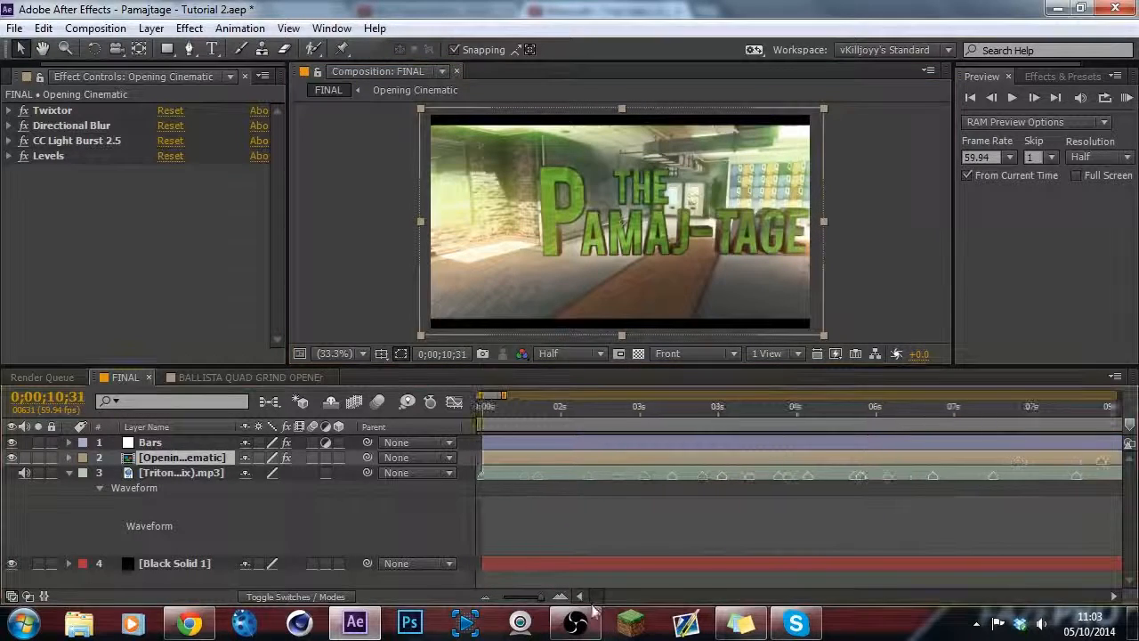
left_click(487, 597)
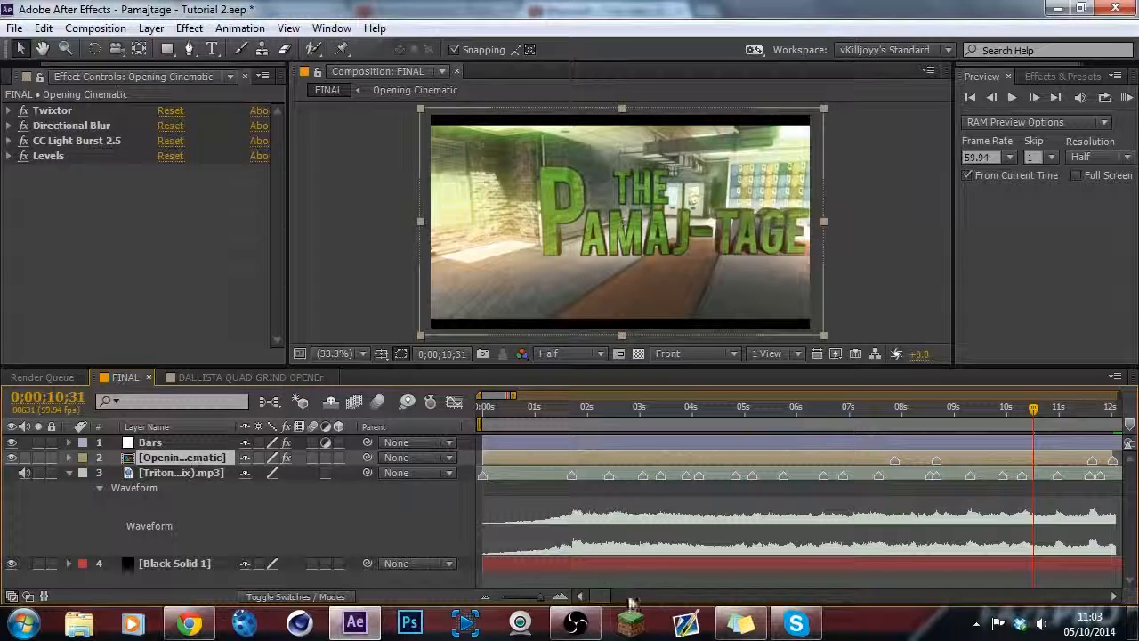
left_click(296, 378)
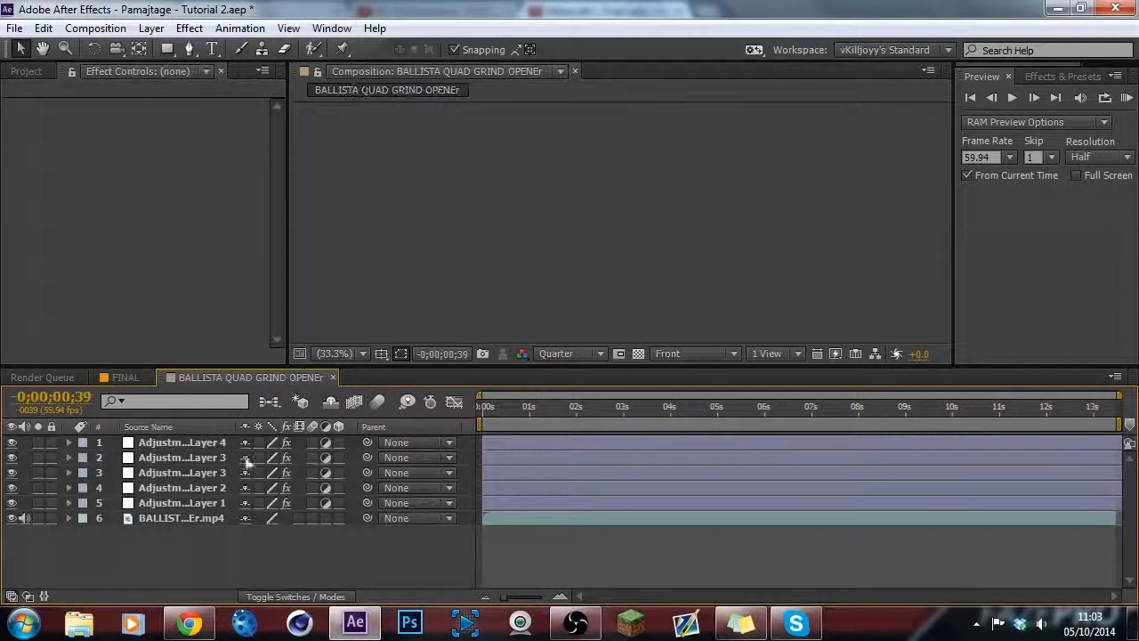
left_click(706, 411)
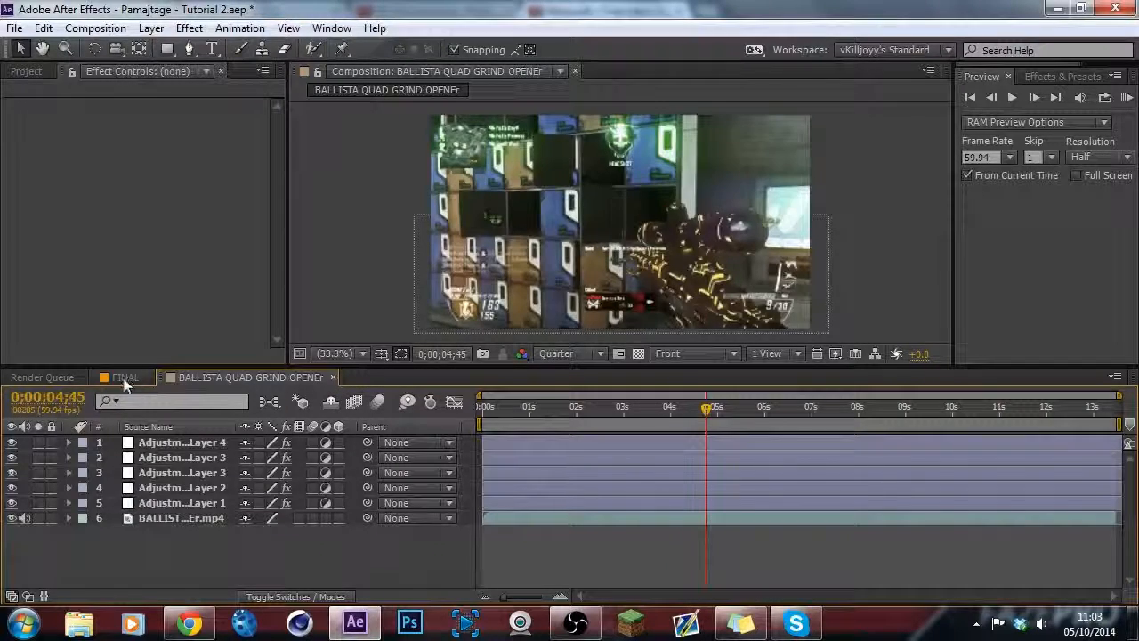
Add an adjustment layer above the opening cinematic in the FINAL composition, ending at 0;00;12;02.
left_click(125, 377)
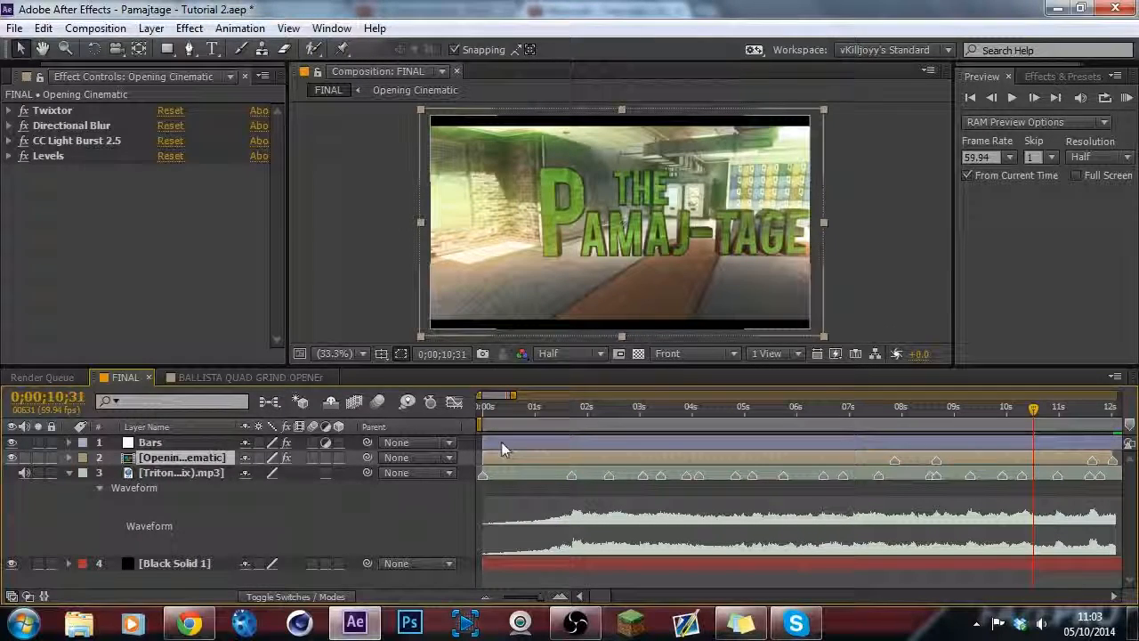
key("ctrl+alt+y")
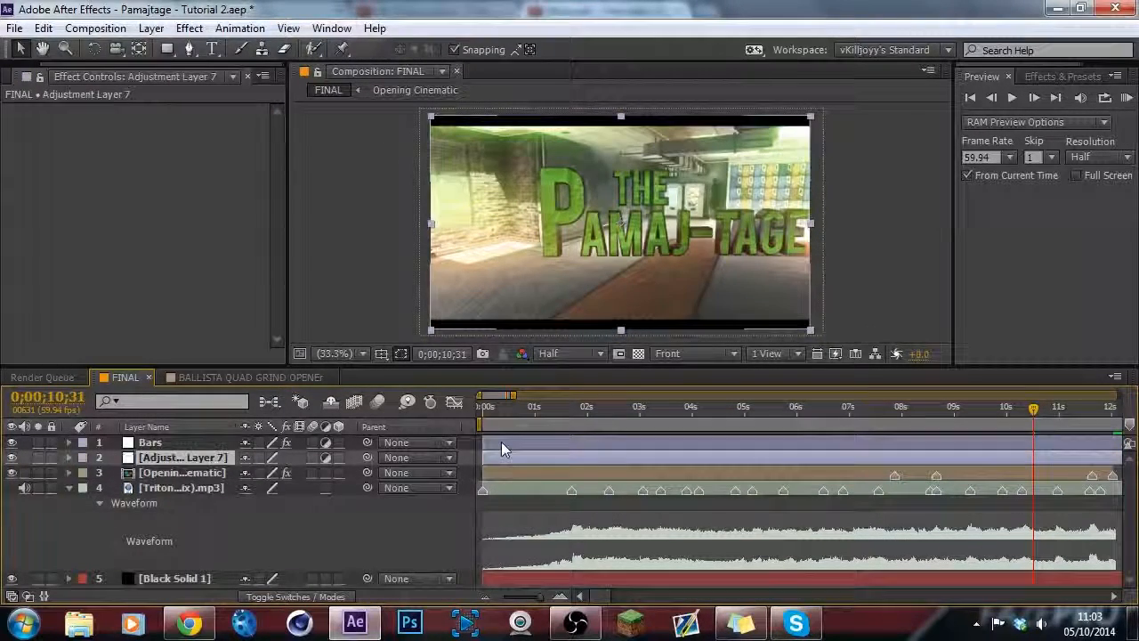
left_click(1112, 425)
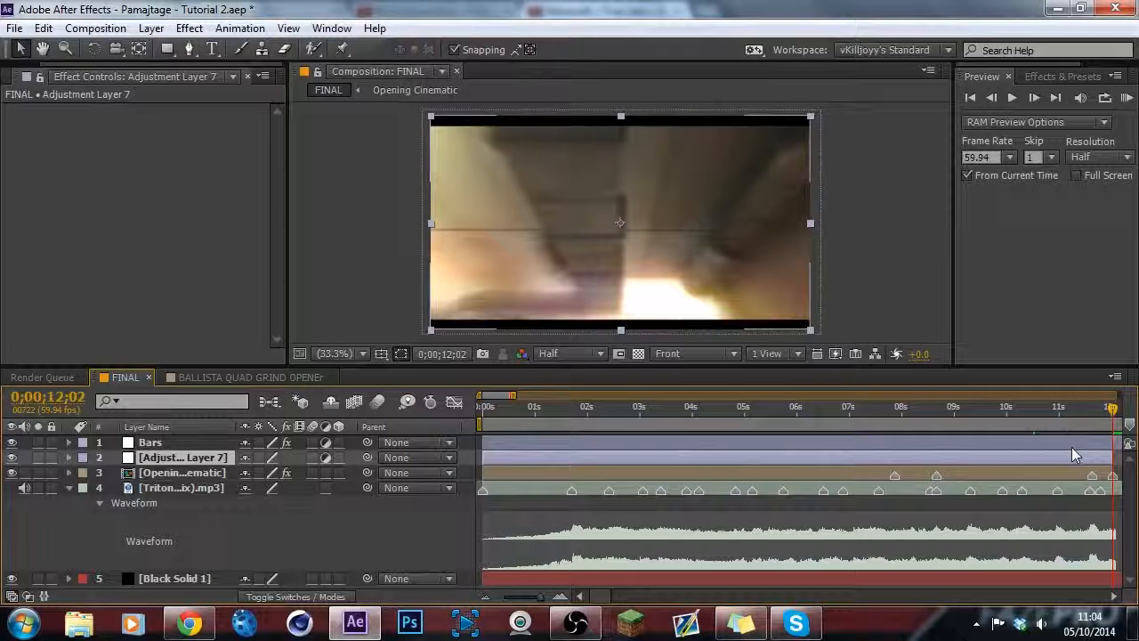
Add the expression wiggle(1,25) to the new adjustment layer's Position.
left_click(971, 410)
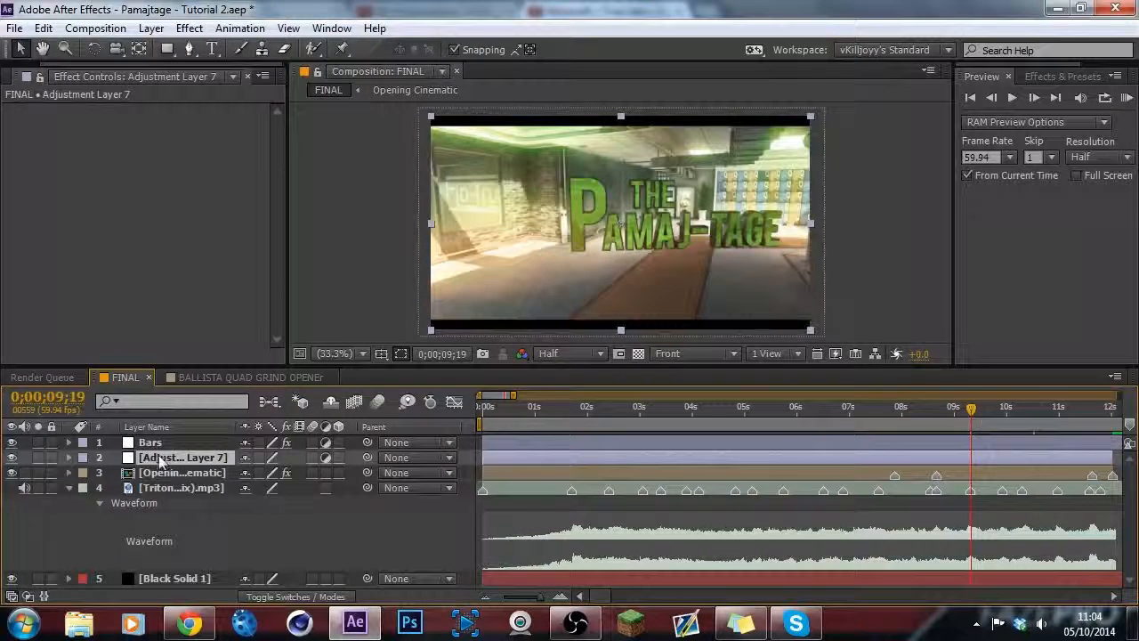
key("p")
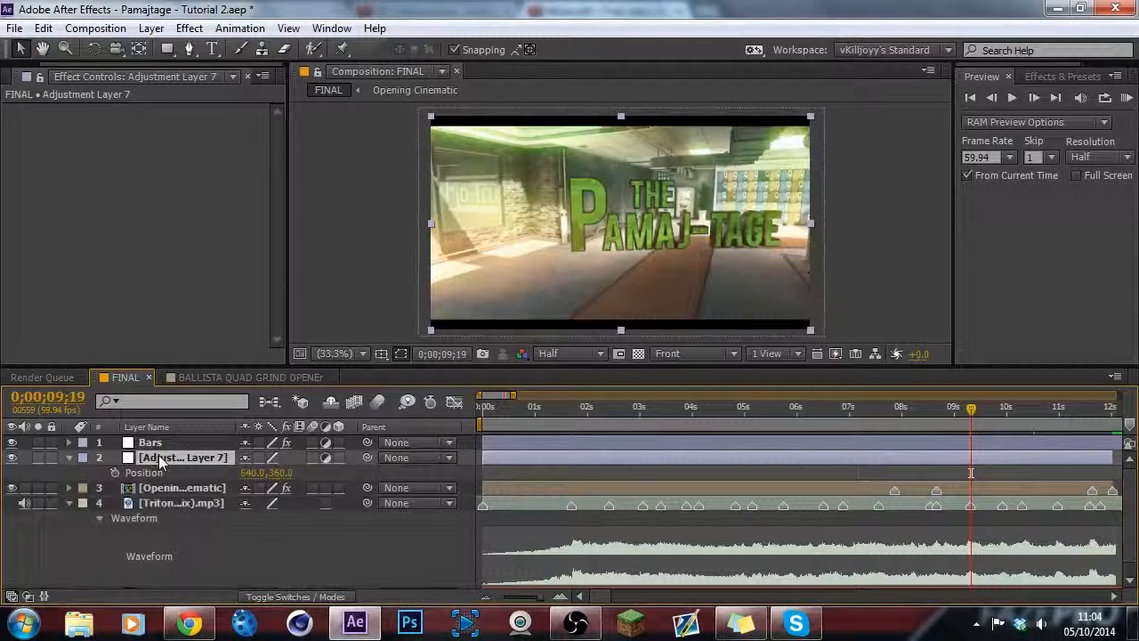
left_click(115, 474, "alt")
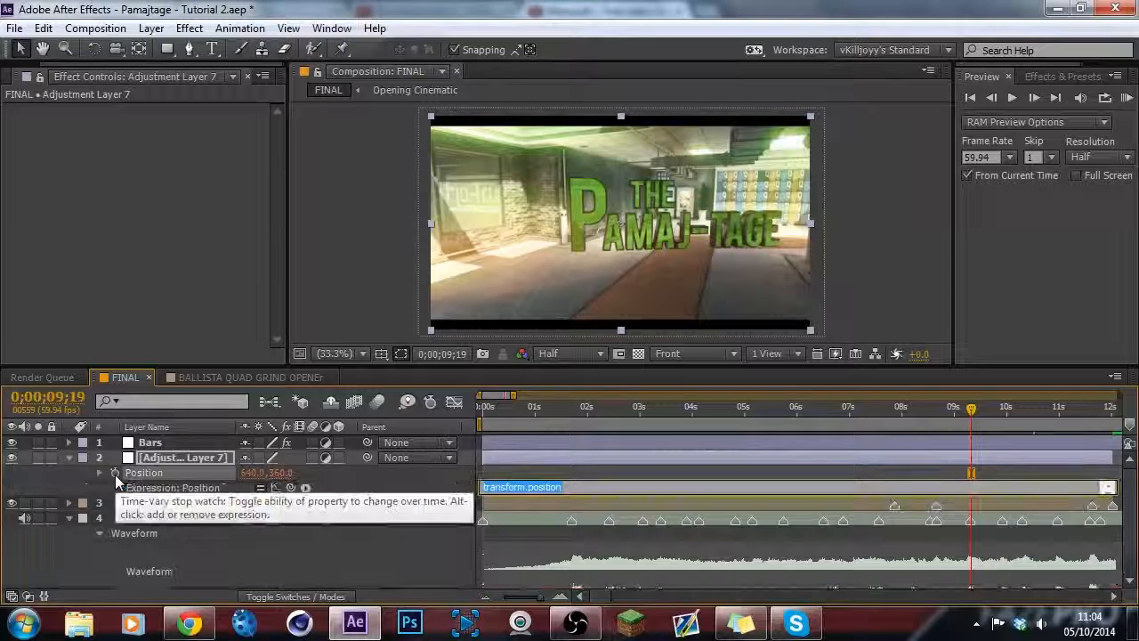
type("wiggle(")
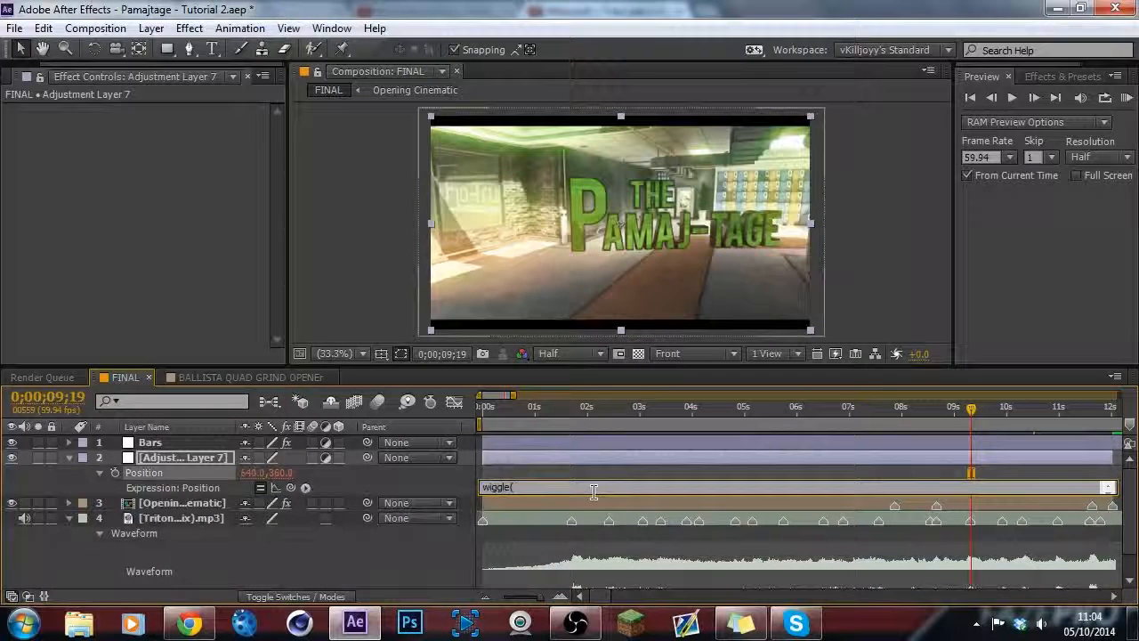
type("1,")
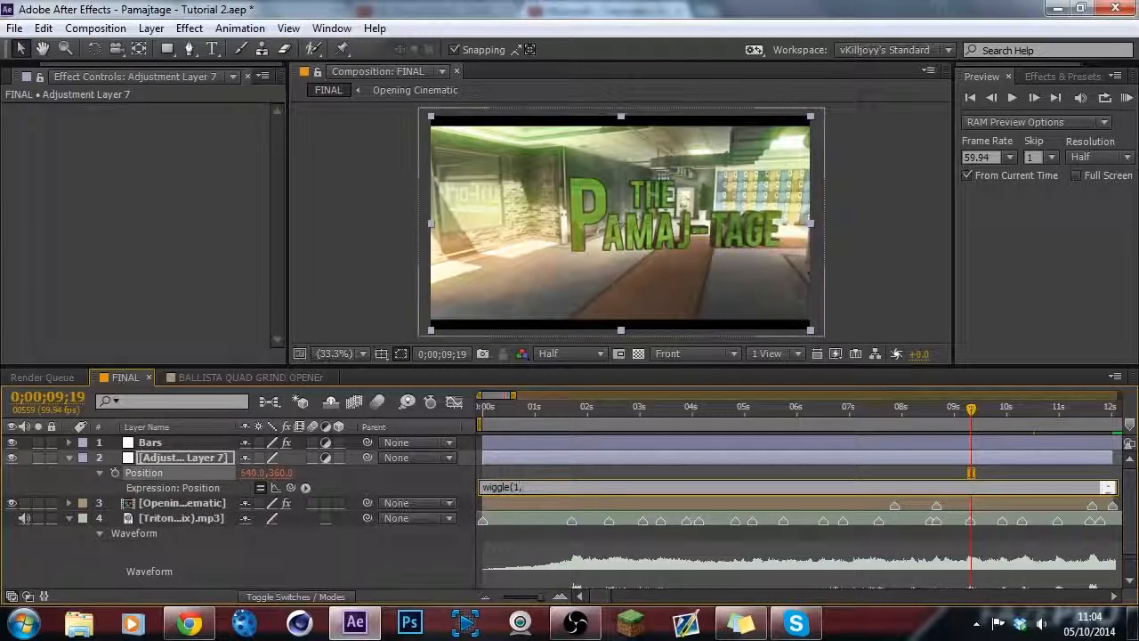
type("25)")
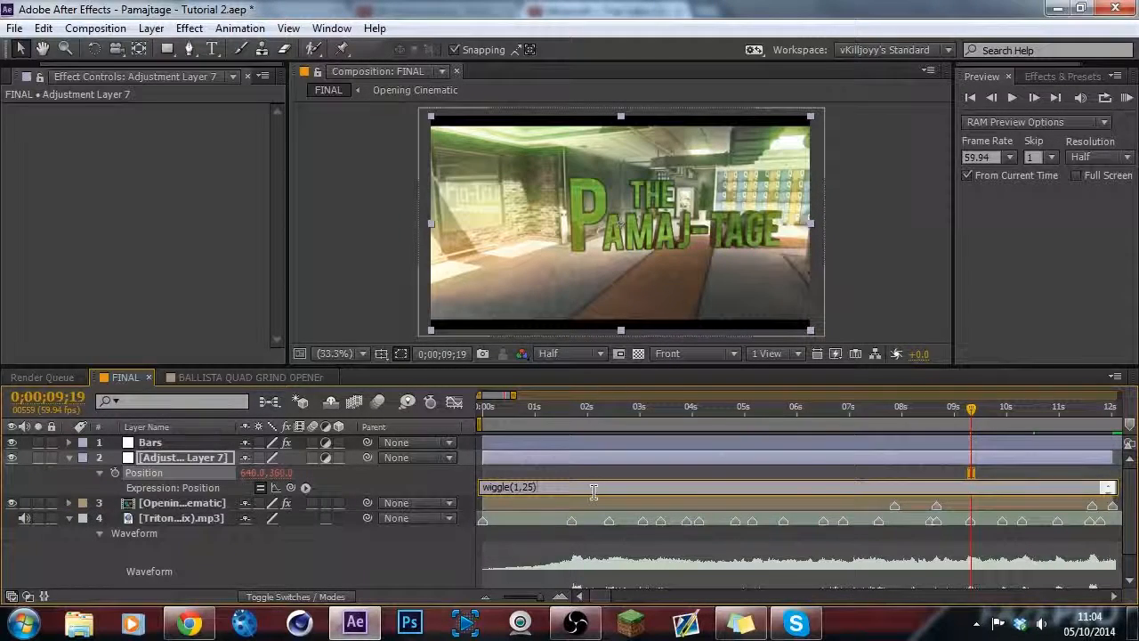
left_click(91, 488)
Add the expression wiggle(1,2) to the adjustment layer's Rotation and collapse the layer's properties.
left_click(166, 460)
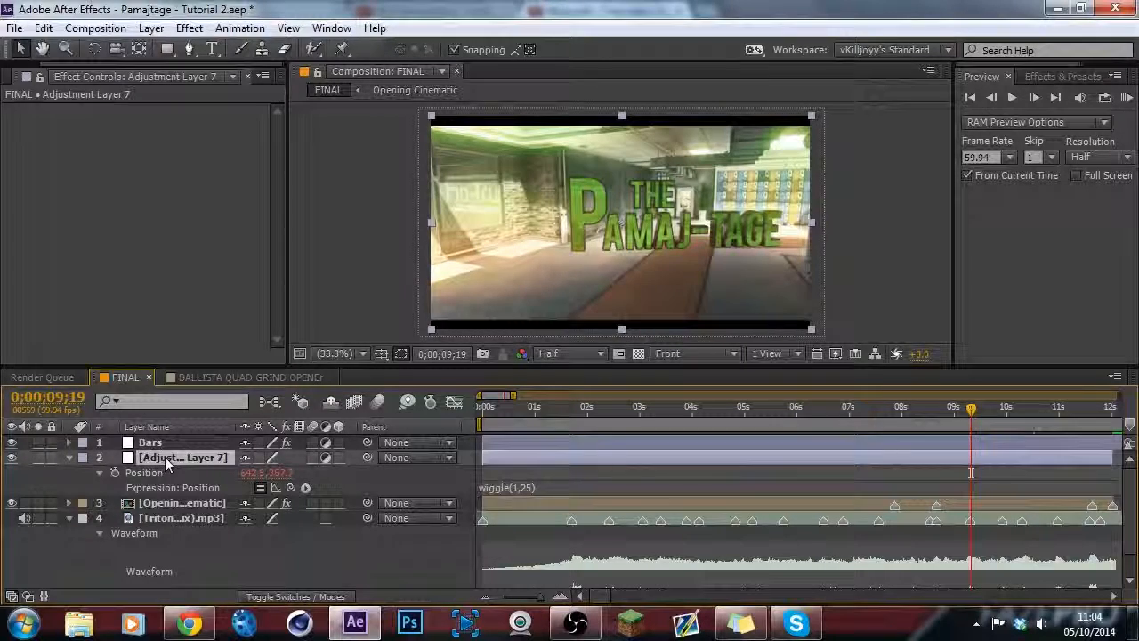
key("r")
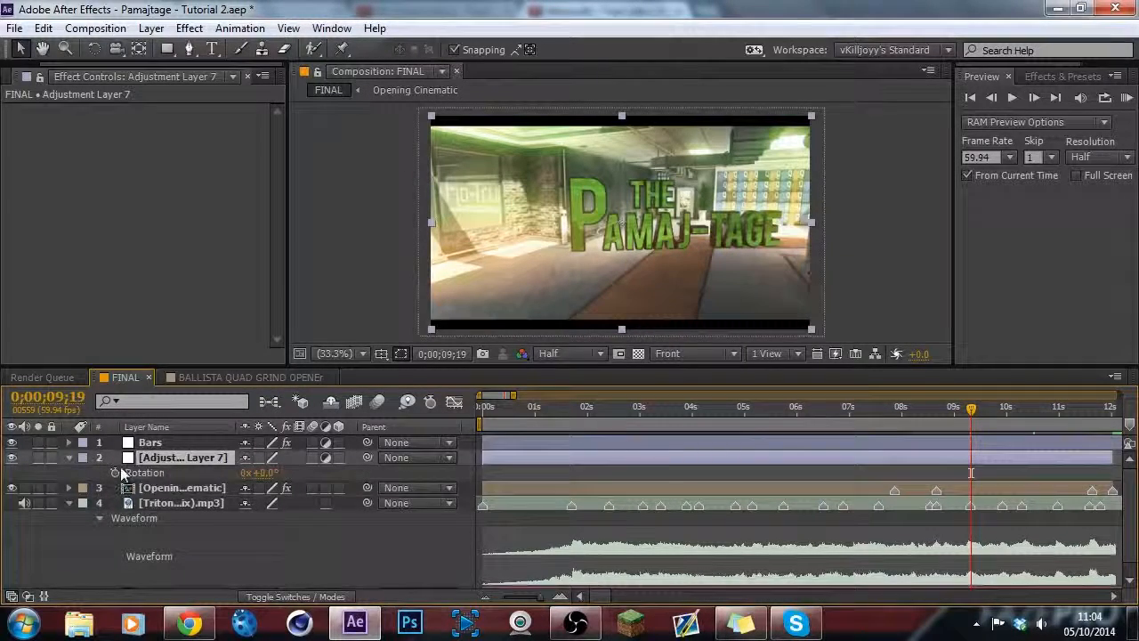
left_click(114, 474, "alt")
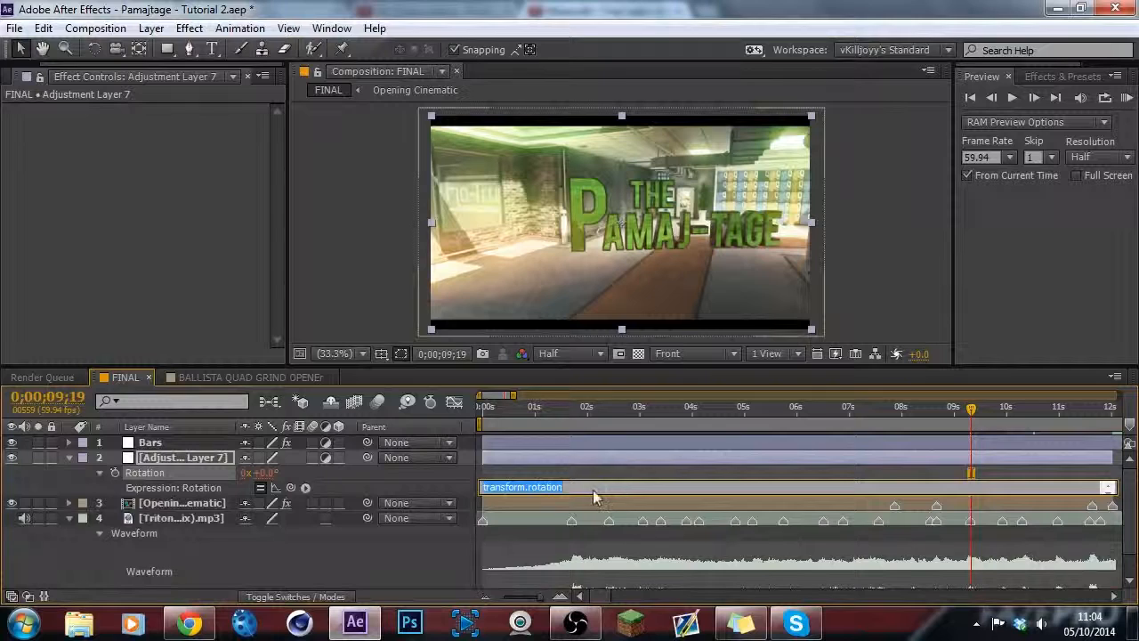
type("wiggle(")
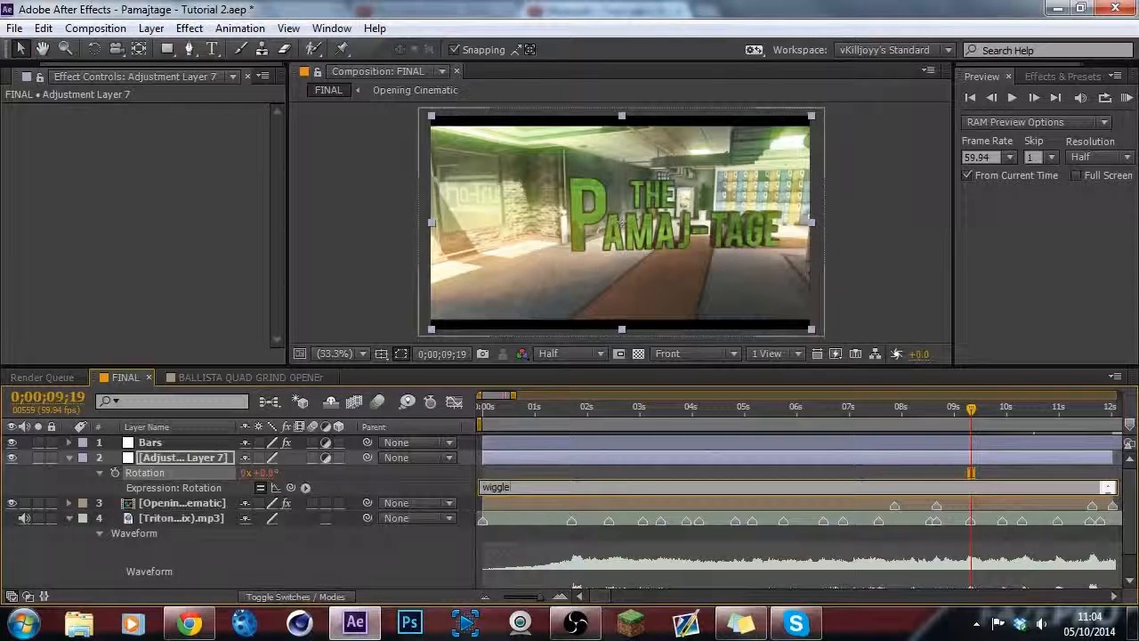
key("BackSpace")
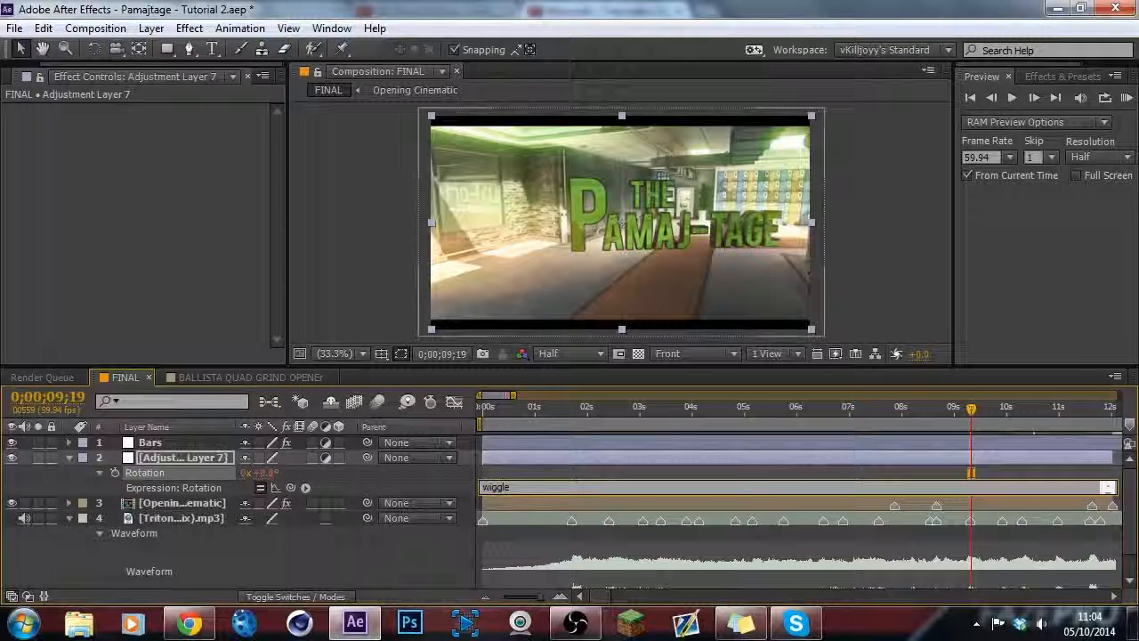
type("1,2)")
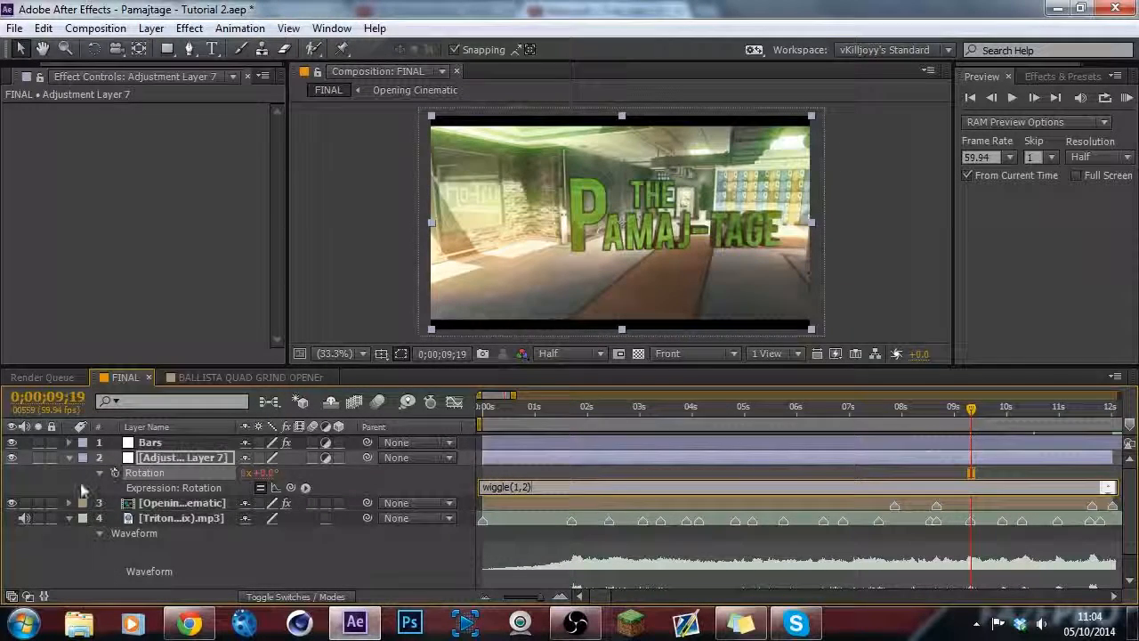
left_click(971, 473)
left_click(68, 457)
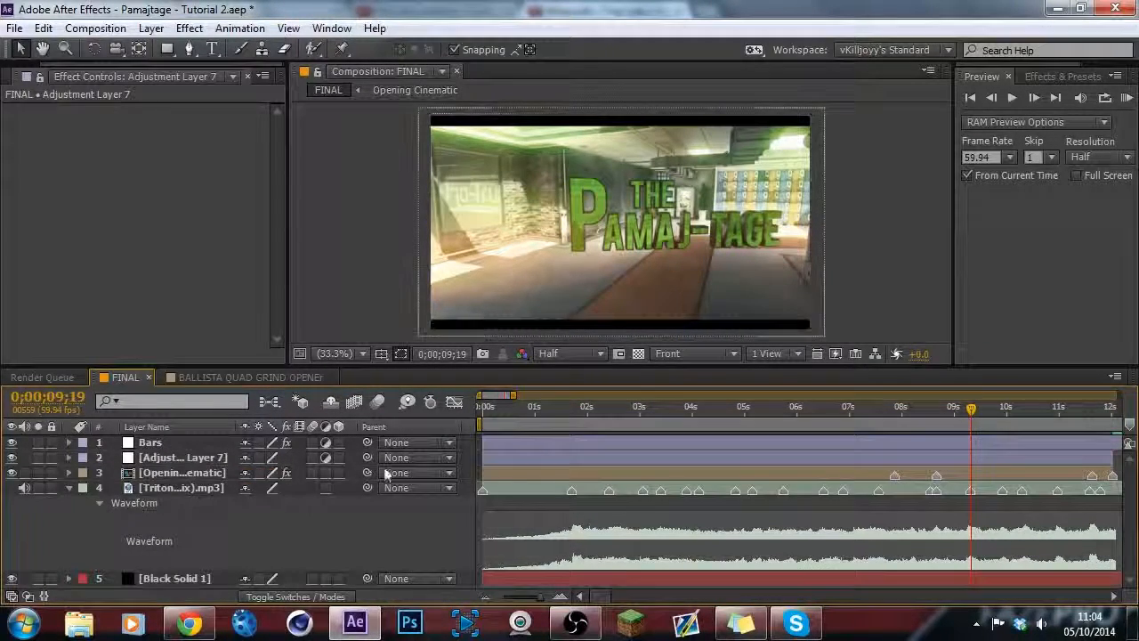
Parent the opening cinematic layer to Adjustment Layer 7 and return the playhead to 0;00;00;00.
left_click(213, 473)
left_click_drag(366, 473, 167, 454)
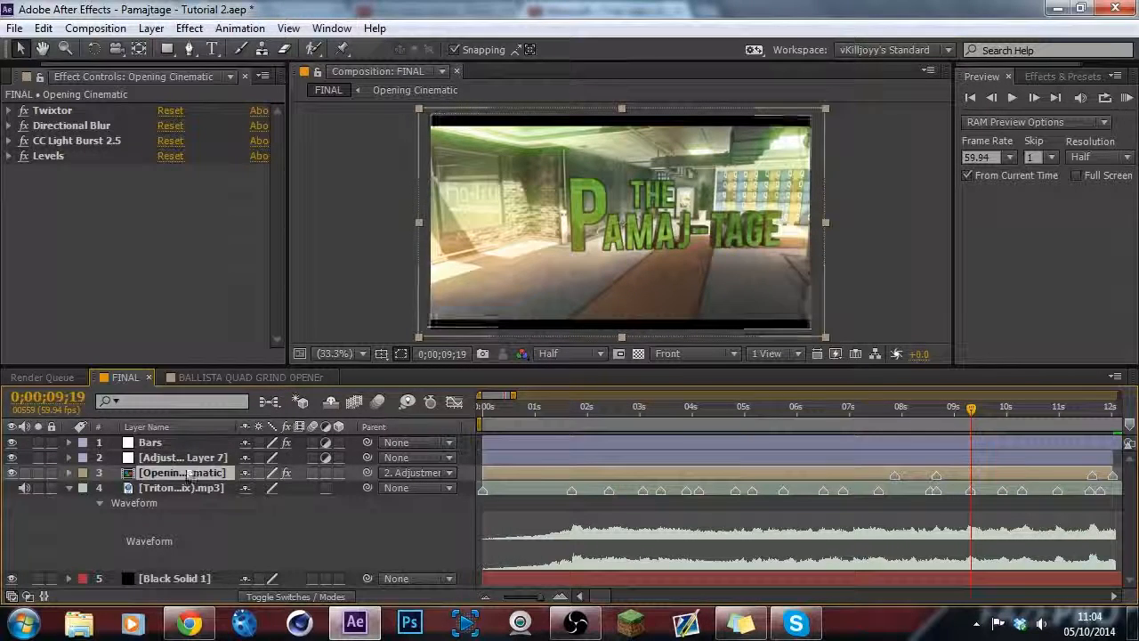
left_click_drag(514, 428, 492, 418)
Rename the adjustment layer that carries the expressions as wiggle.
left_click(165, 458)
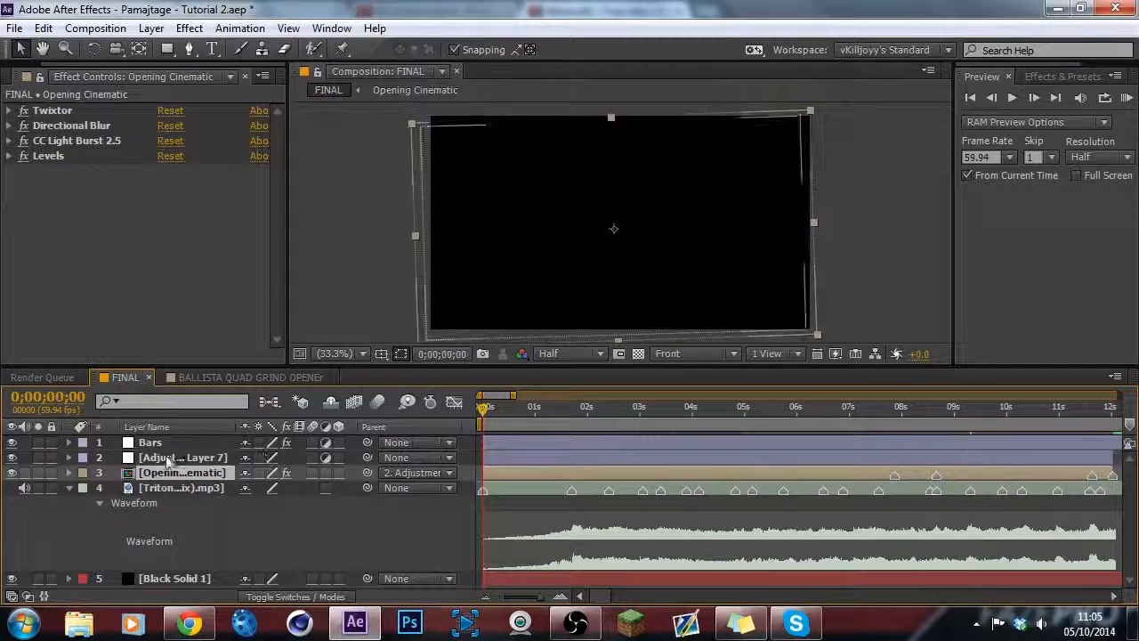
right_click(161, 461)
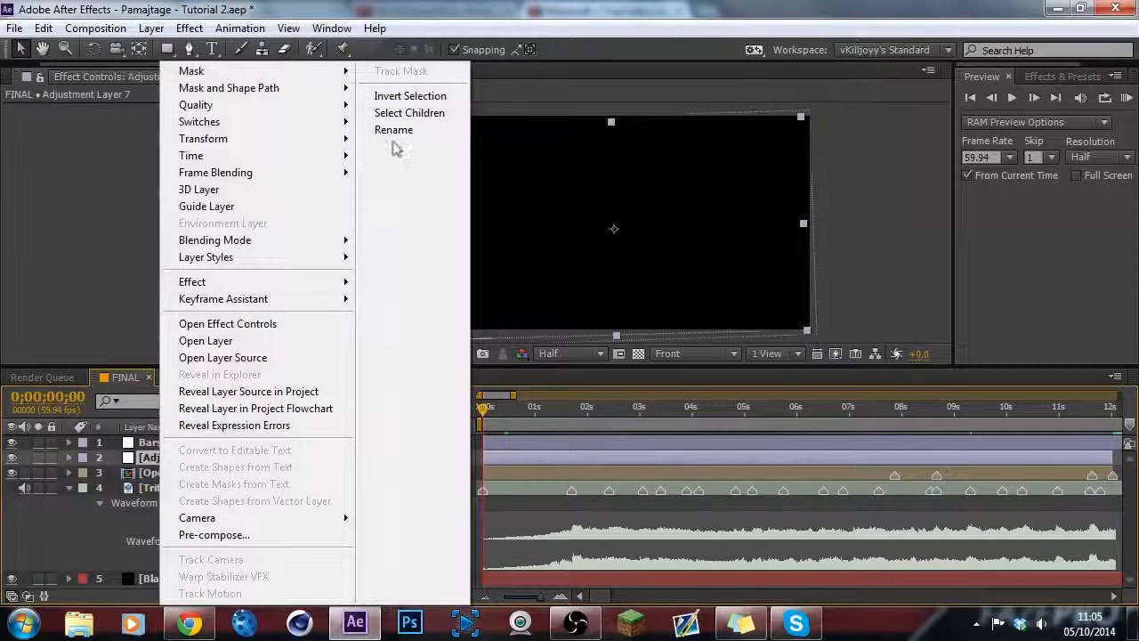
left_click(394, 130)
type("wiggle")
key("Return")
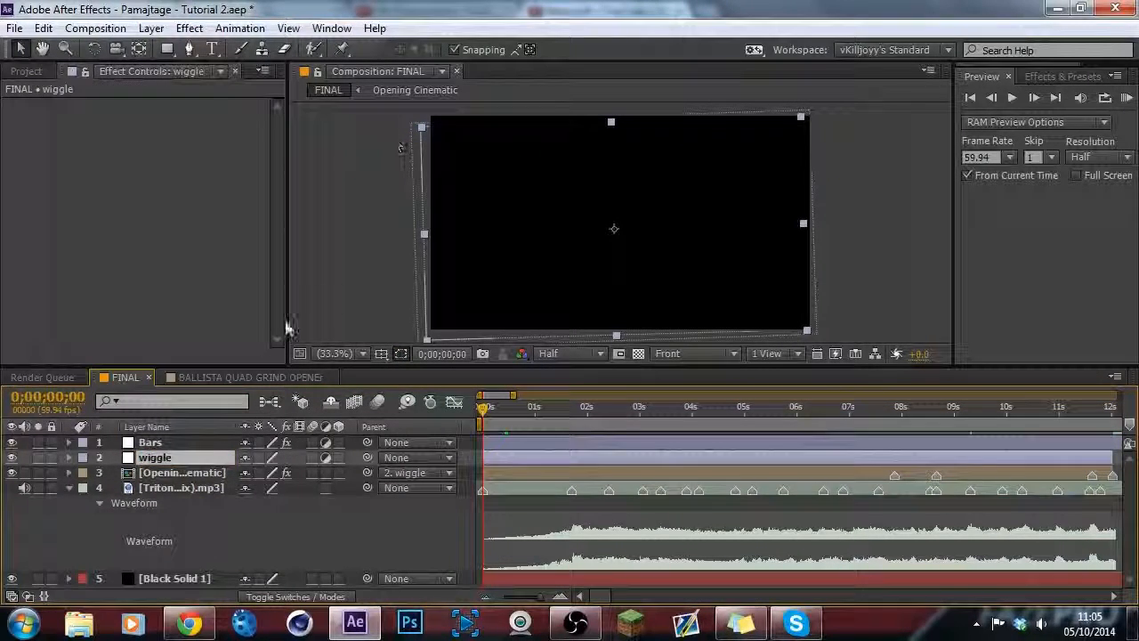
RAM-preview the opening cinematic with its wiggle from the start of the composition, and save the project.
left_click(187, 444)
left_click(188, 459)
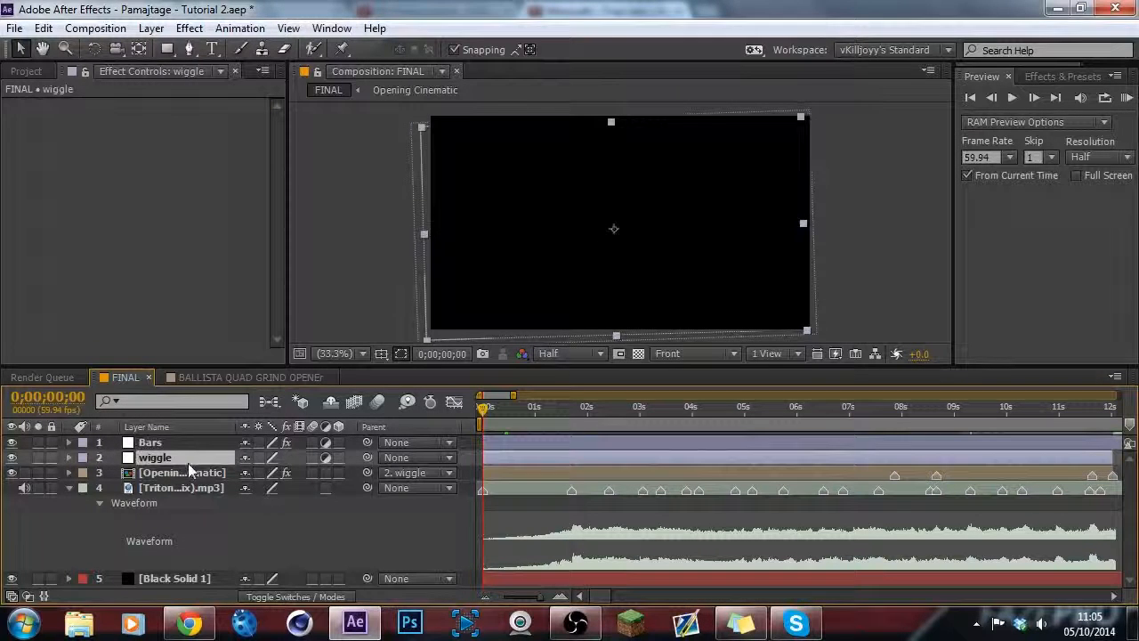
left_click(188, 473)
left_click(1127, 99)
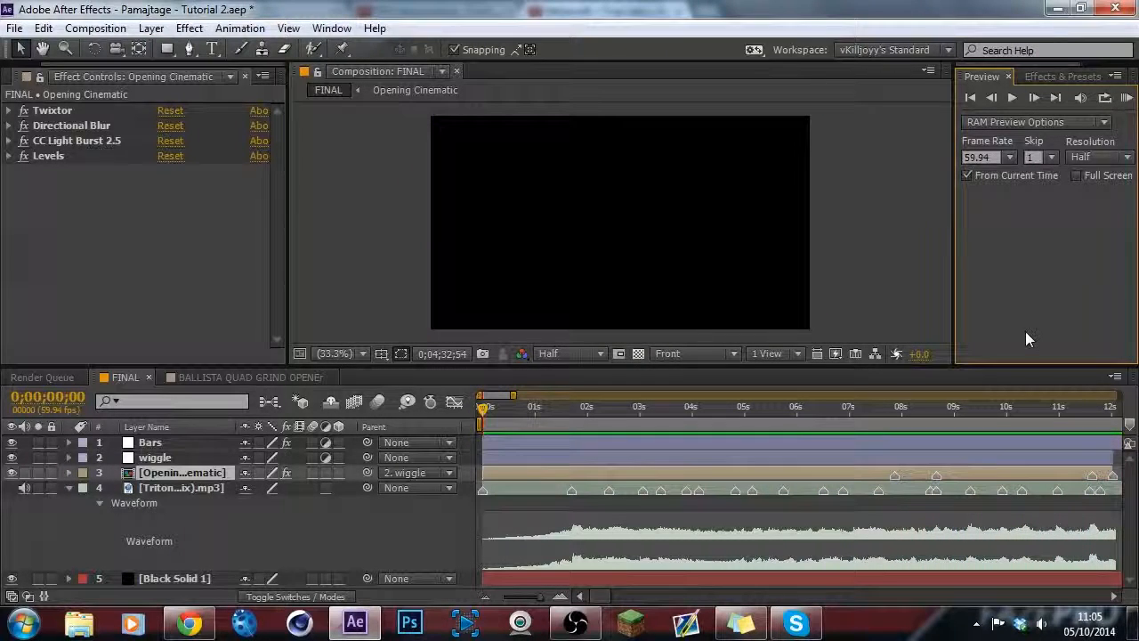
key("ctrl+s")
Place the playhead at the opening cinematic's end, 0;00;12;02, and close the BALLISTA QUAD GRIND OPENEr composition.
left_click_drag(591, 598, 620, 592)
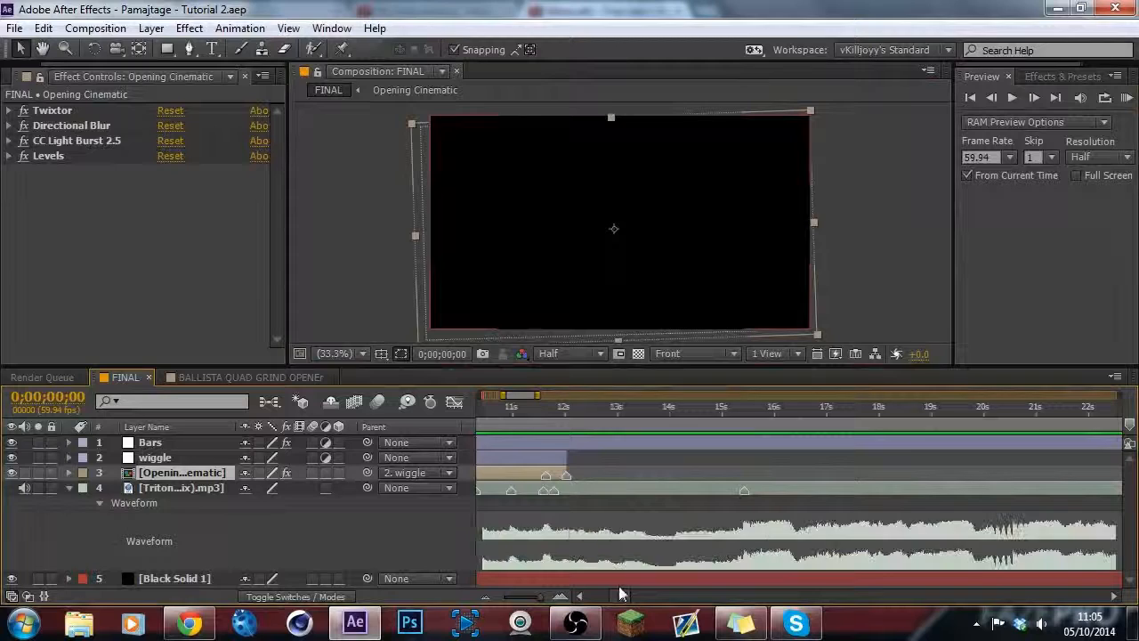
left_click(661, 491)
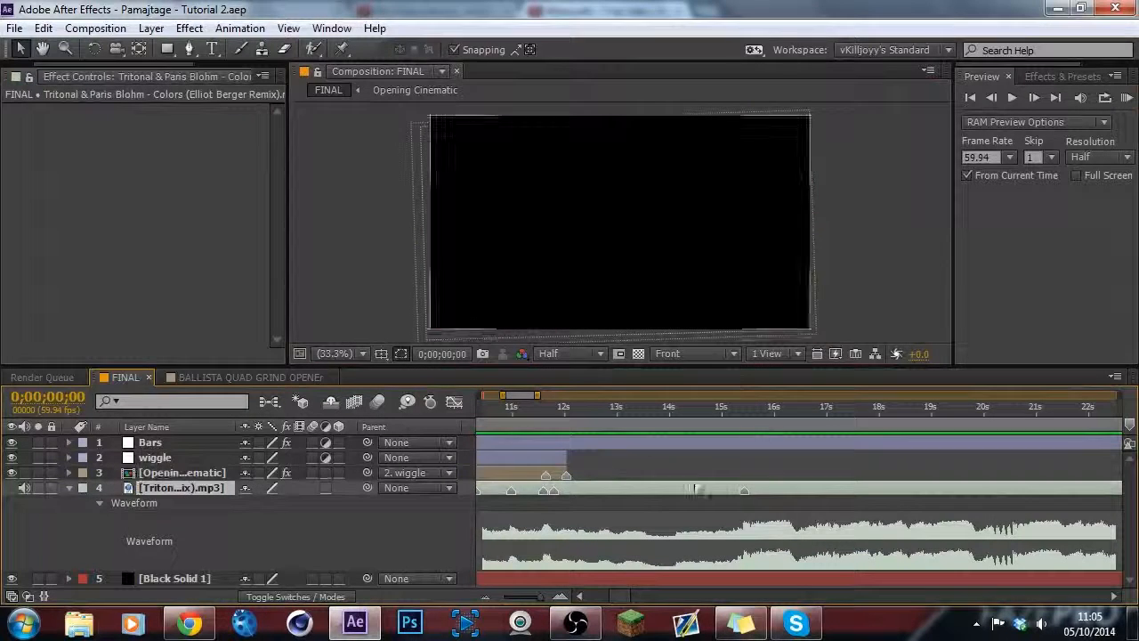
left_click(566, 408)
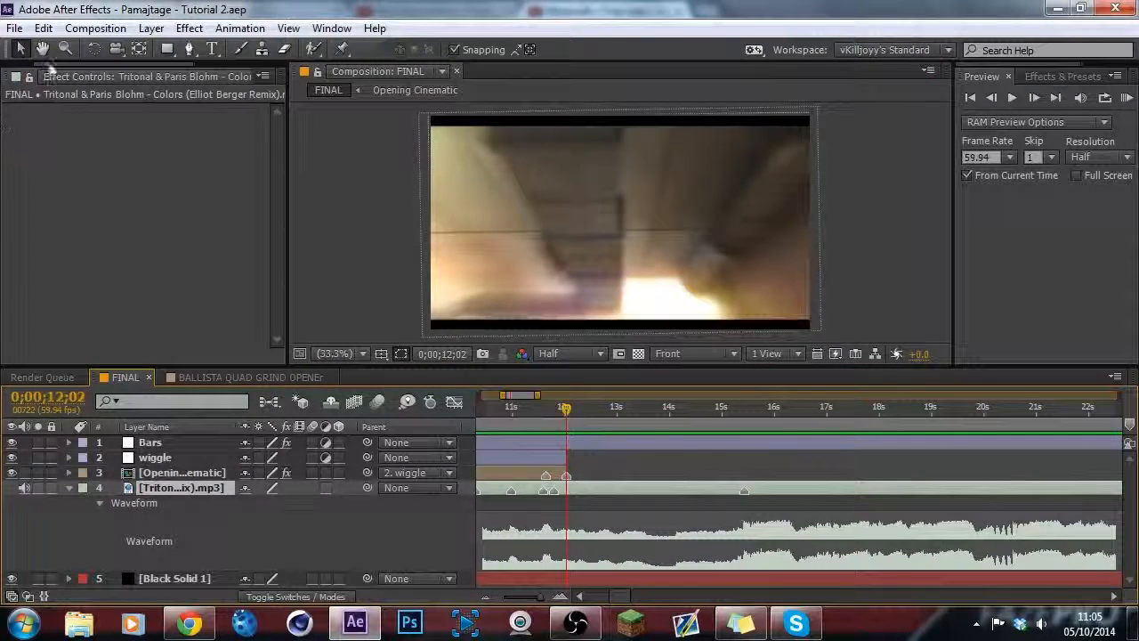
left_click(245, 375)
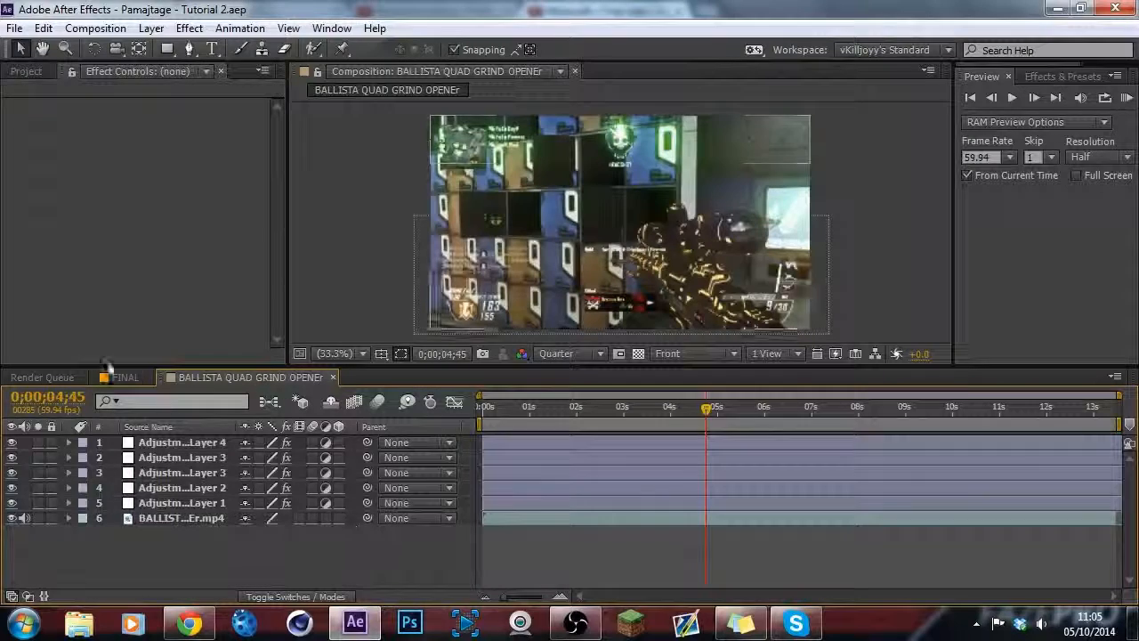
left_click(332, 376)
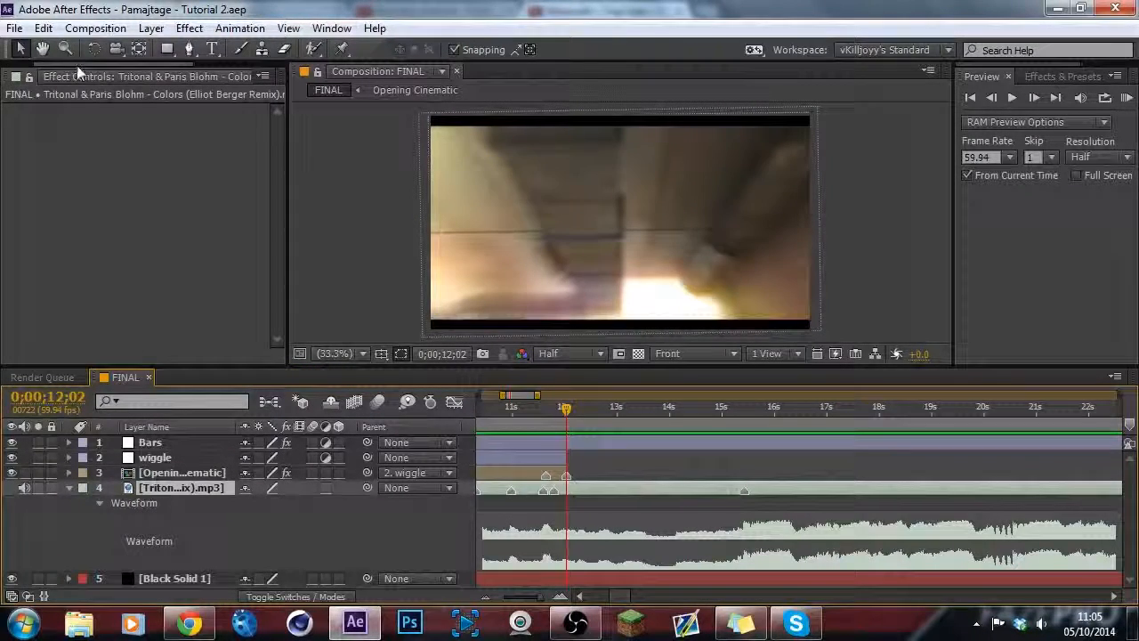
Insert the BALLISTA QUAD GRIND OPENEr composition into FINAL between the opening cinematic and the music layer.
left_click(25, 76)
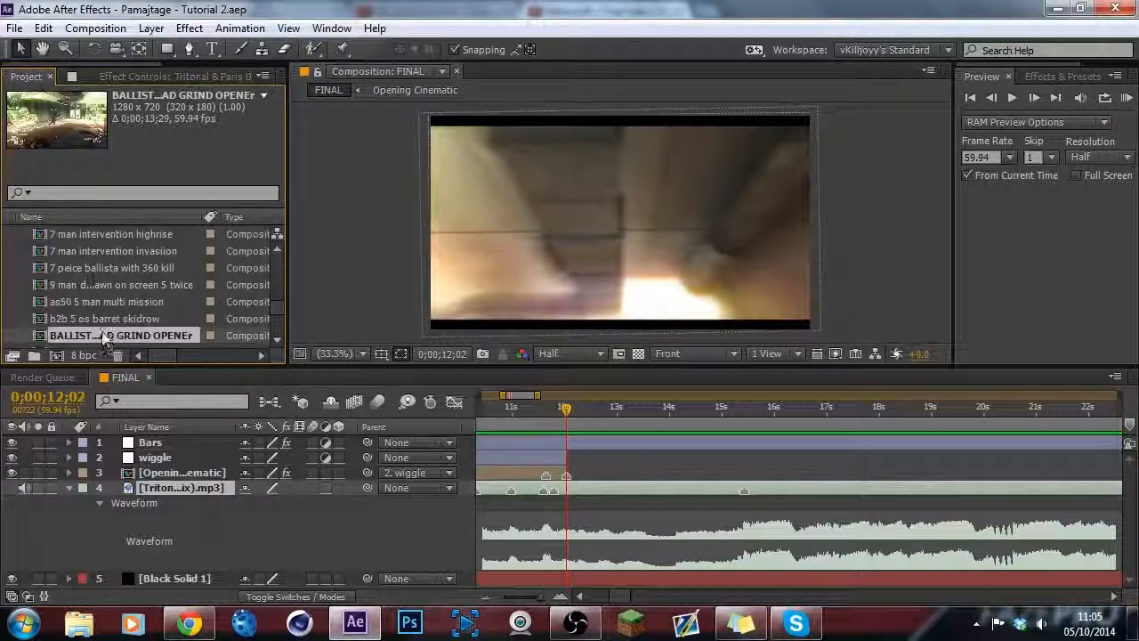
left_click_drag(104, 377, 126, 481)
left_click_drag(611, 597, 458, 539)
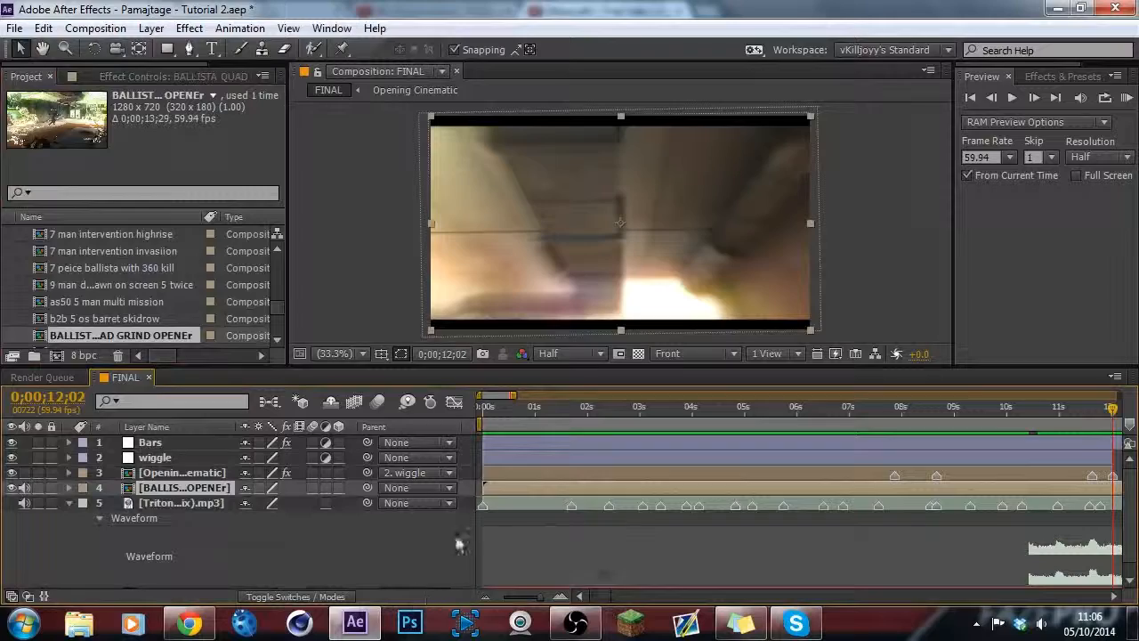
Slide the BALLISTA QUAD GRIND OPENEr clip to start at about 11 seconds and place the playhead on the music marker at 0;00;15;25.
left_click_drag(537, 494, 648, 502)
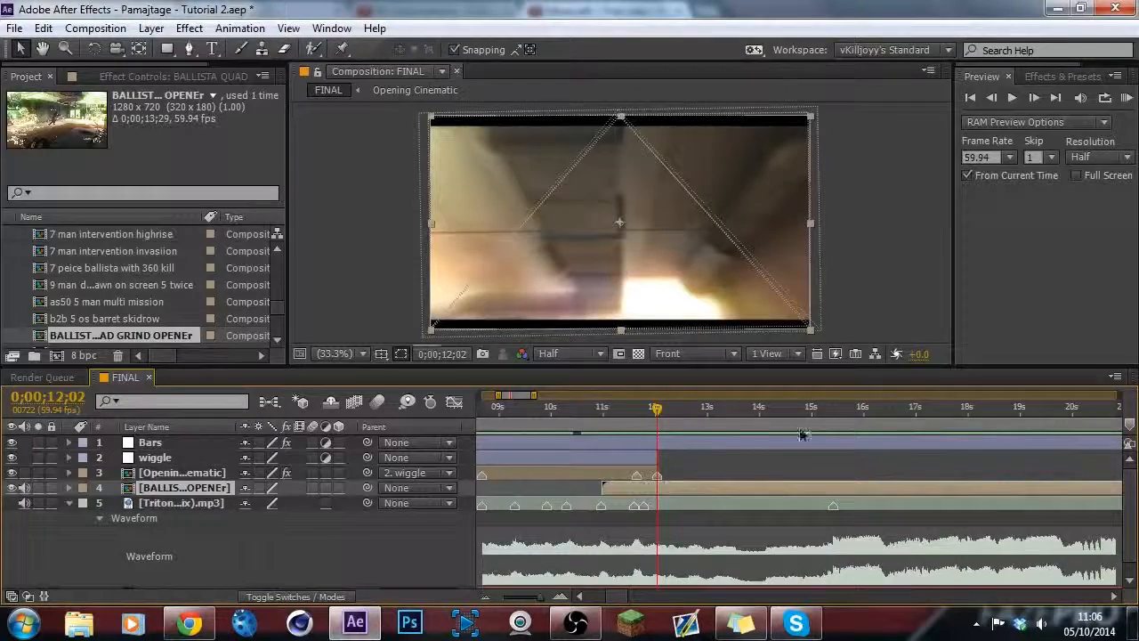
left_click(829, 409)
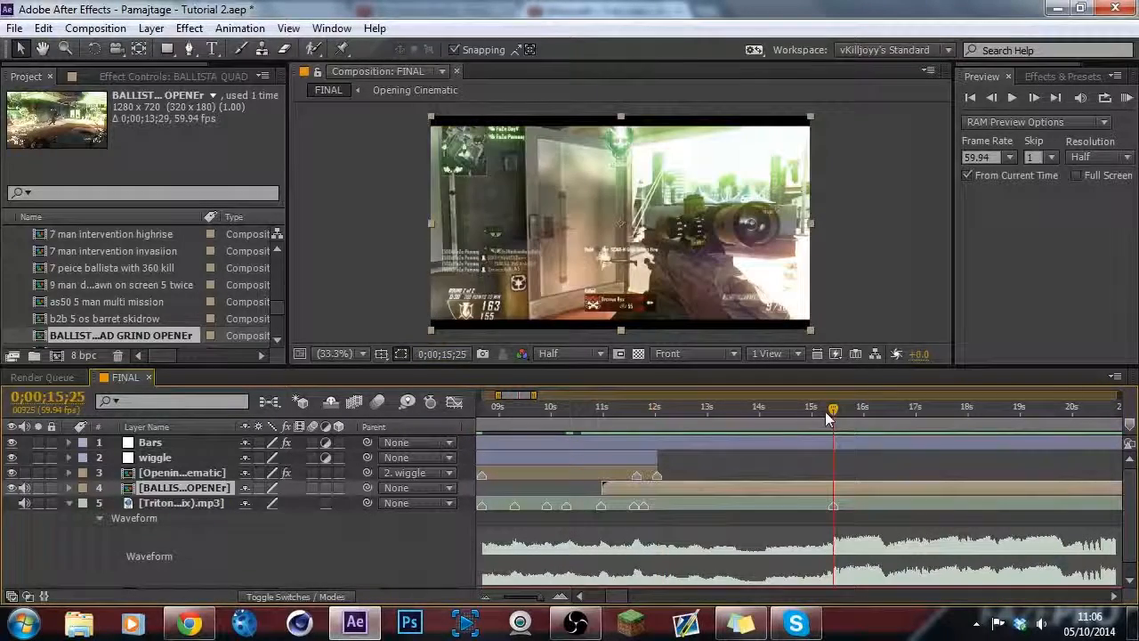
Mute the BALLISTA QUAD GRIND OPENEr clip's audio and enable time remapping on it.
right_click(803, 494)
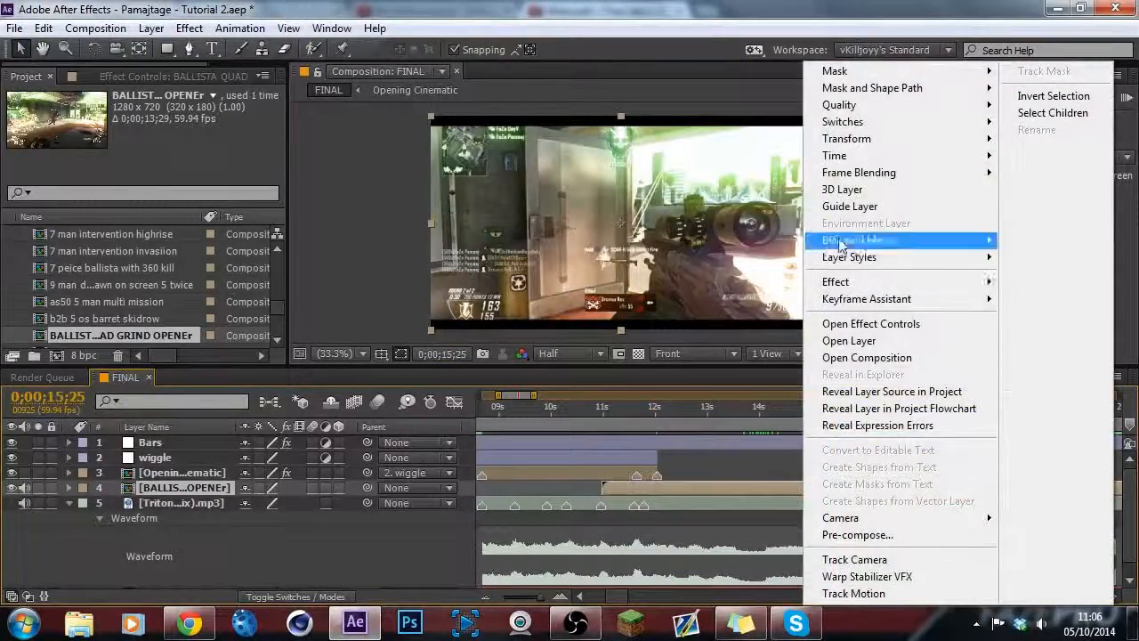
mouse_move(856, 174)
left_click(1032, 213)
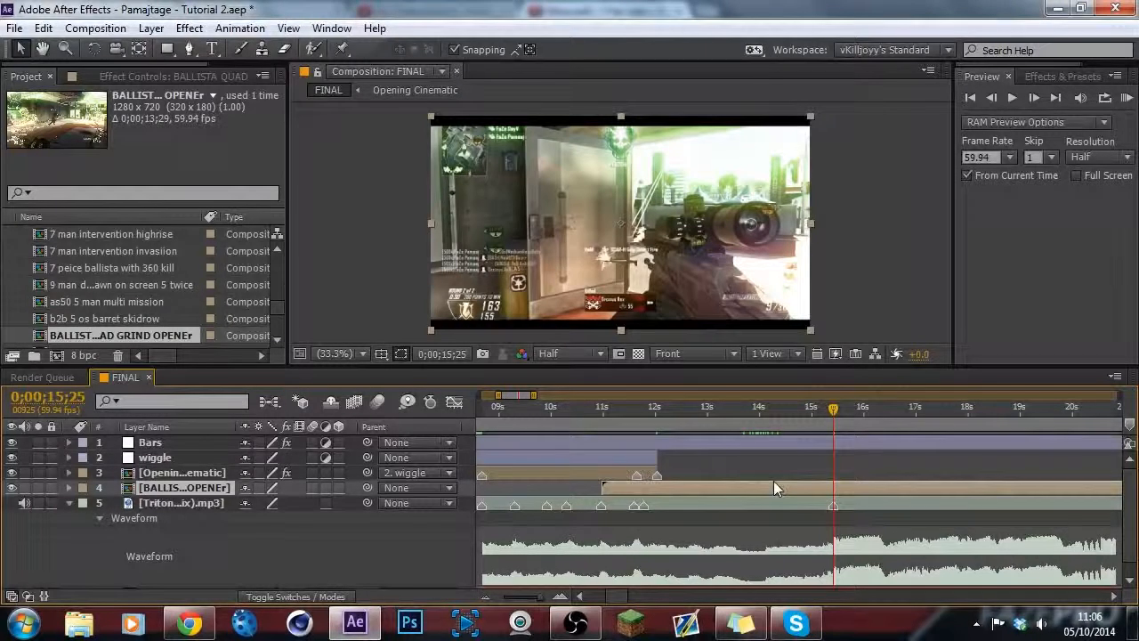
key("ctrl+alt+t")
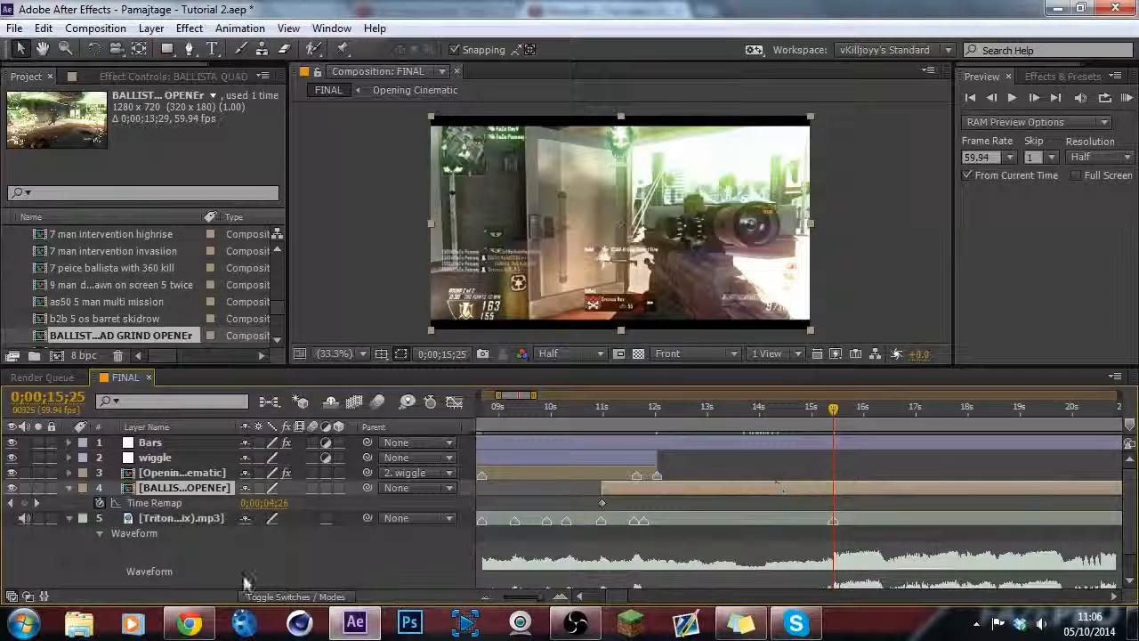
Apply Twixtor to the BALLISTA QUAD GRIND OPENEr clip and set its input frame rate to 59.94.
left_click(151, 28)
mouse_move(189, 29)
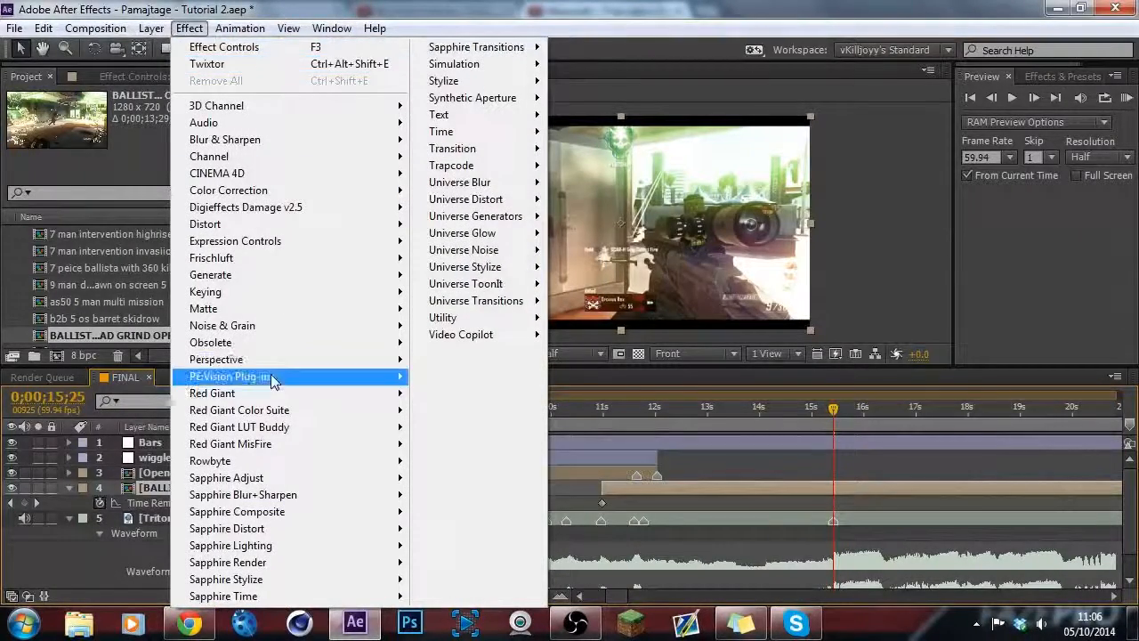
mouse_move(273, 380)
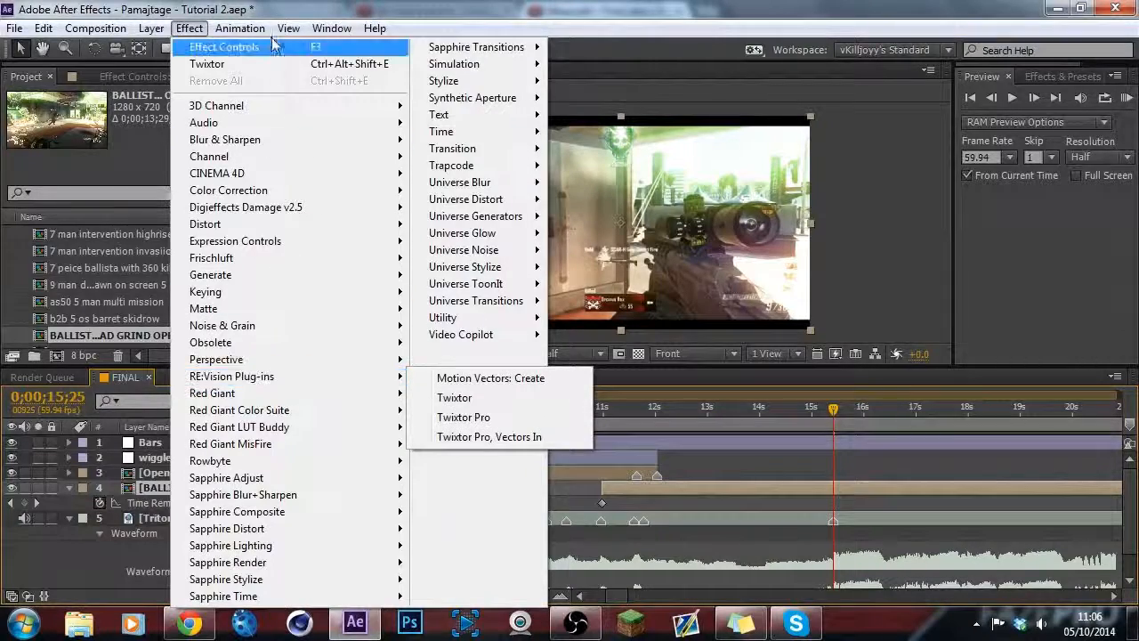
left_click(268, 68)
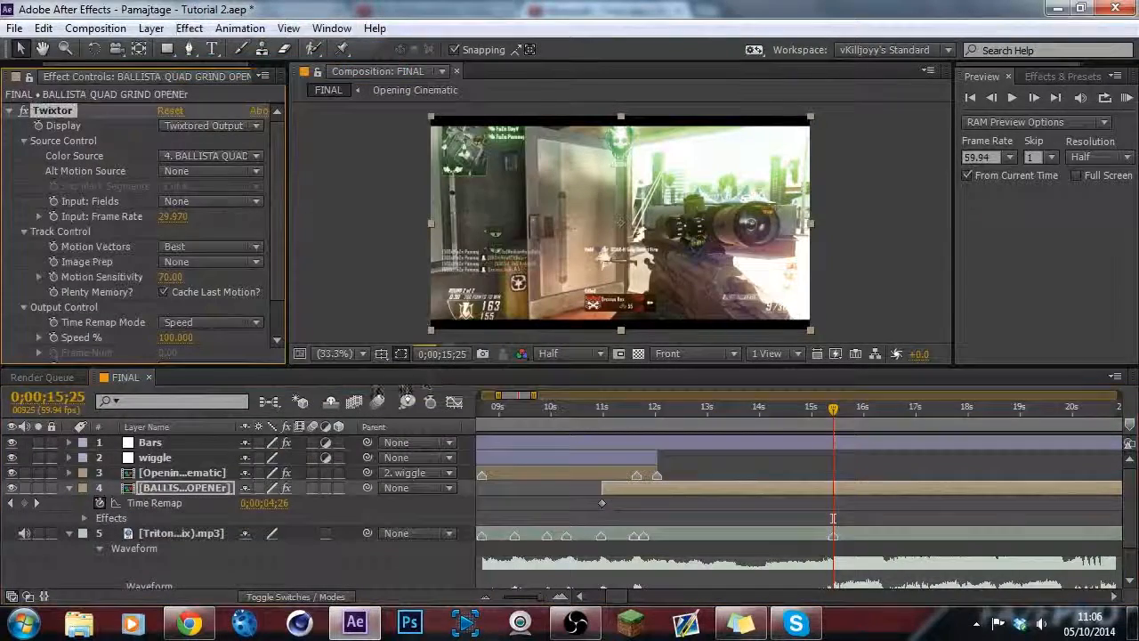
left_click(175, 216)
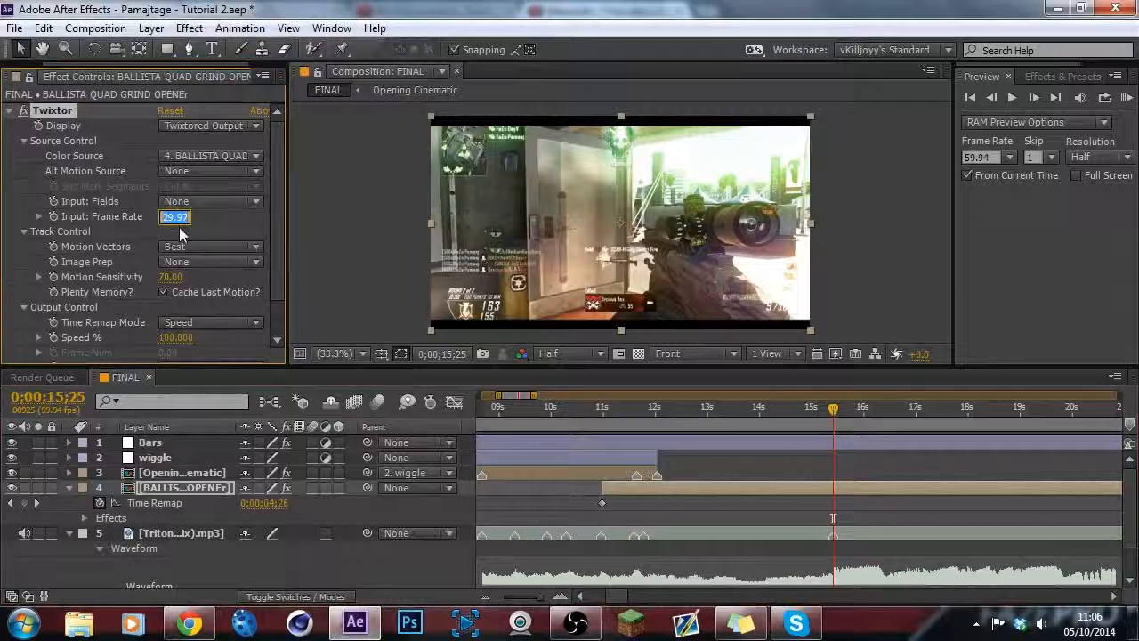
type("59.94")
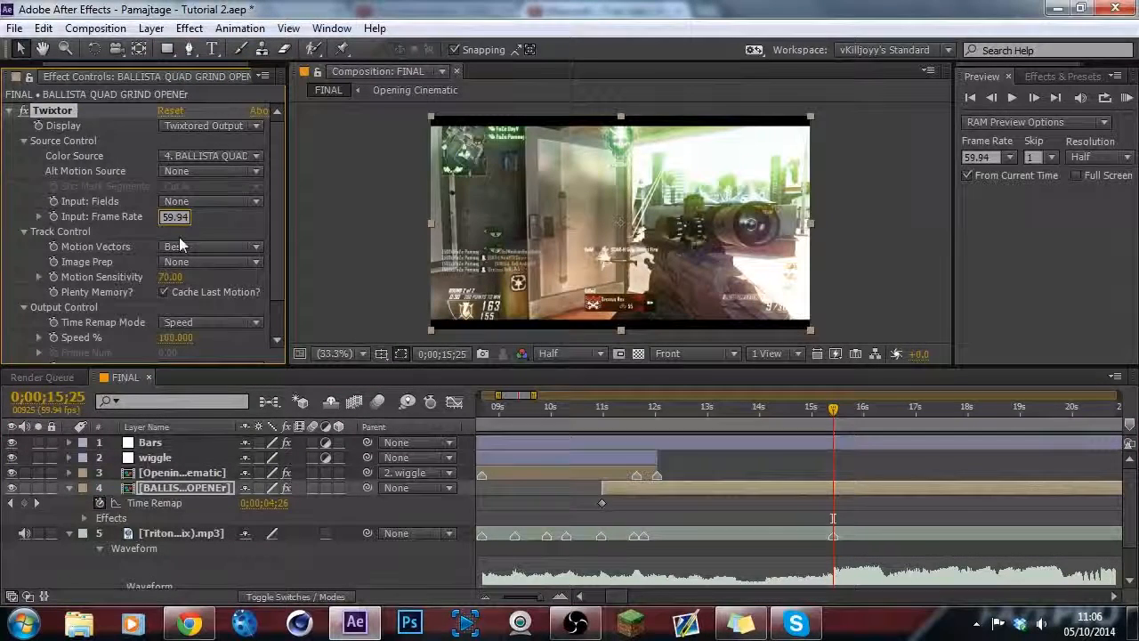
Set Twixtor's Image Prep to Contrast/Edge Enhance and its Frame Interp to Motion Weighted Blend, with Motion Vectors kept at Best.
left_click(216, 248)
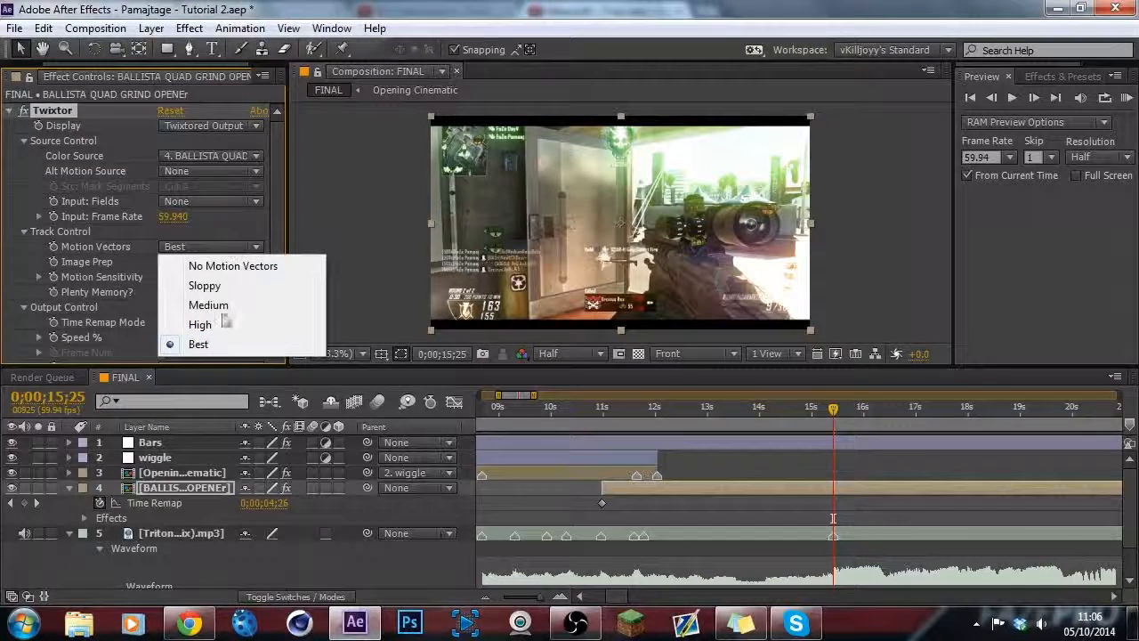
left_click(221, 247)
left_click(234, 264)
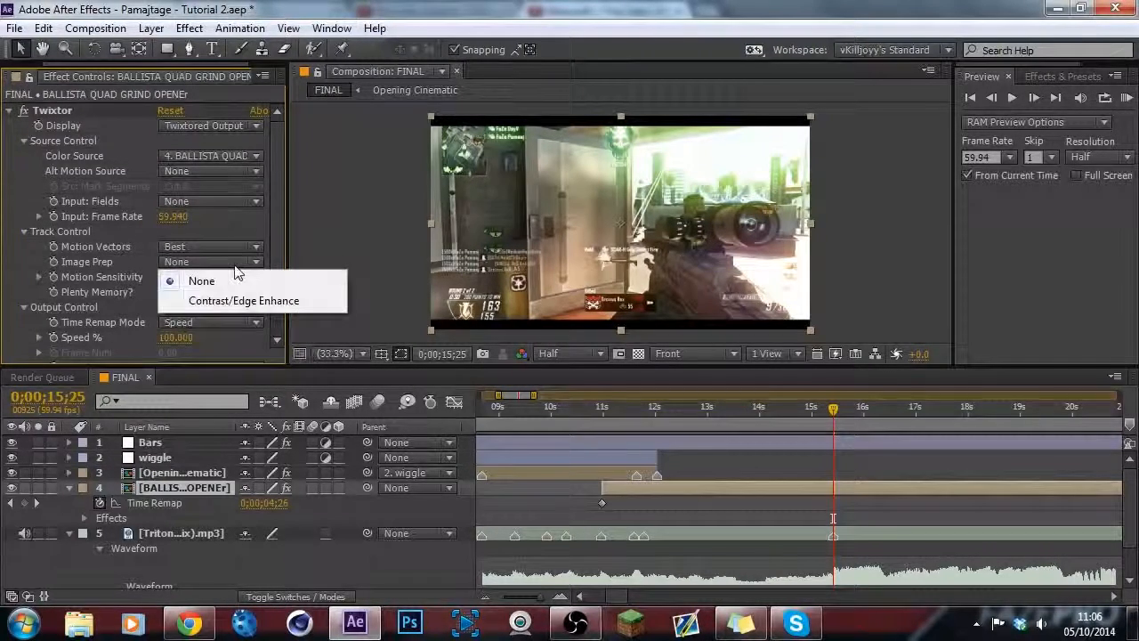
left_click(228, 301)
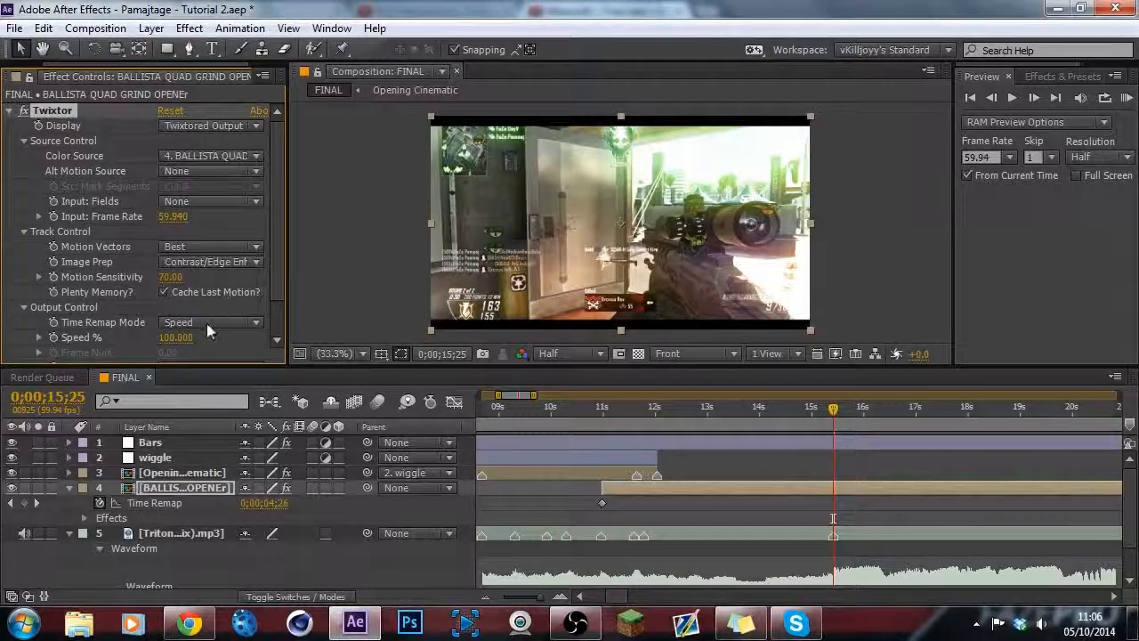
scroll(278, 278, "down", 2)
left_click(216, 325)
left_click(240, 383)
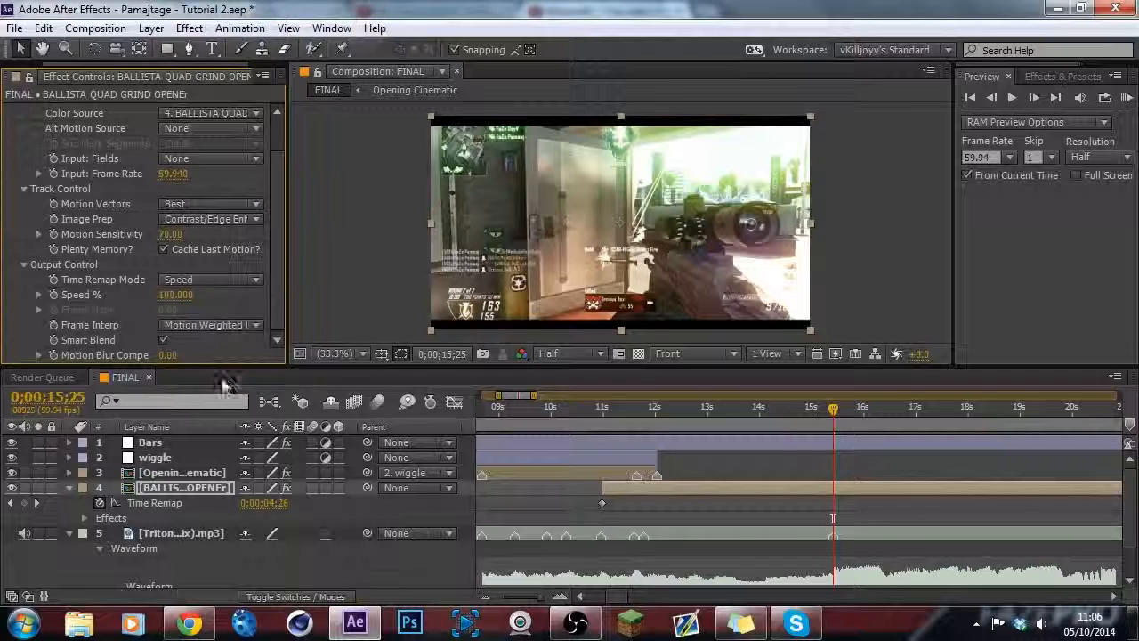
Slide the gameplay clip to start just before the opening cinematic ends, and place the playhead at 0;00;12;38 with the clip's Twixtor properties shown.
left_click_drag(852, 496, 905, 486)
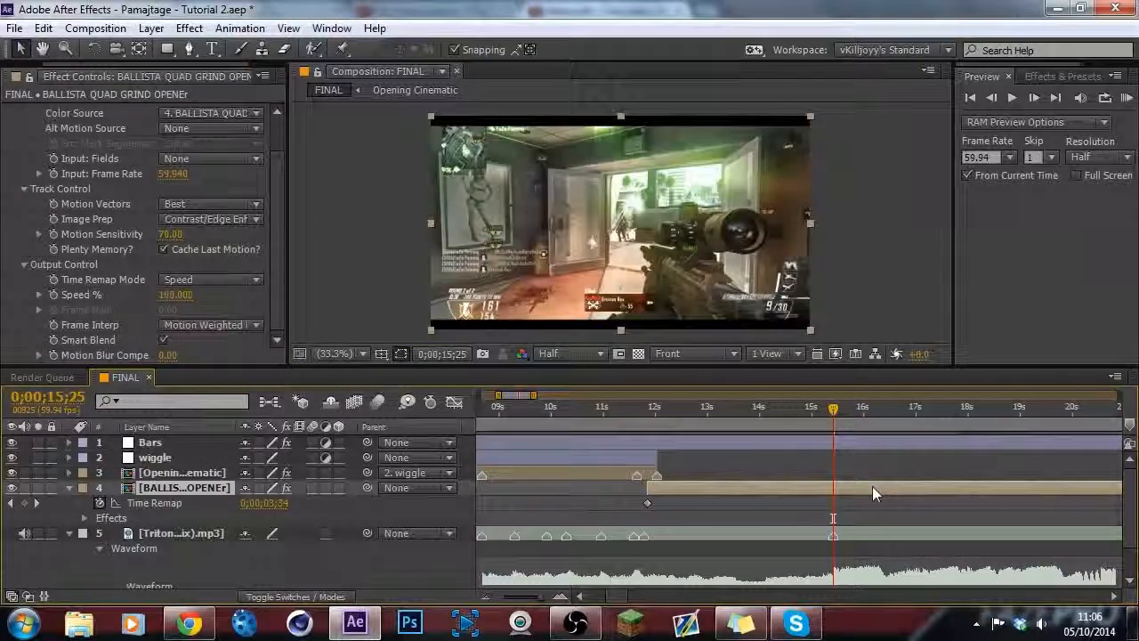
left_click(656, 418)
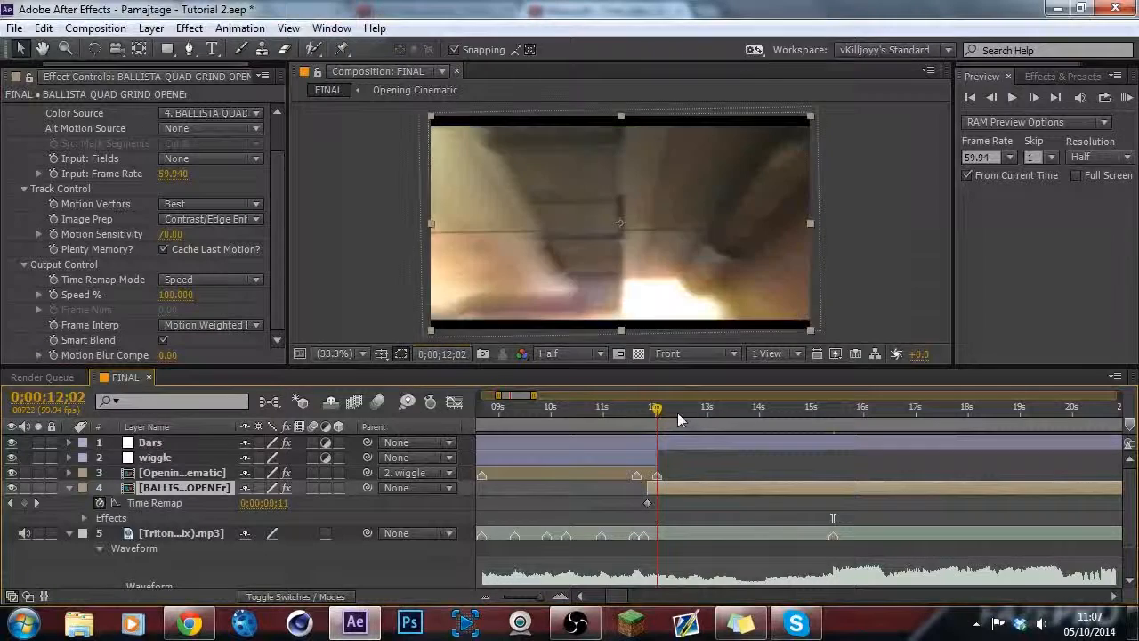
key("e")
left_click_drag(668, 413, 689, 420)
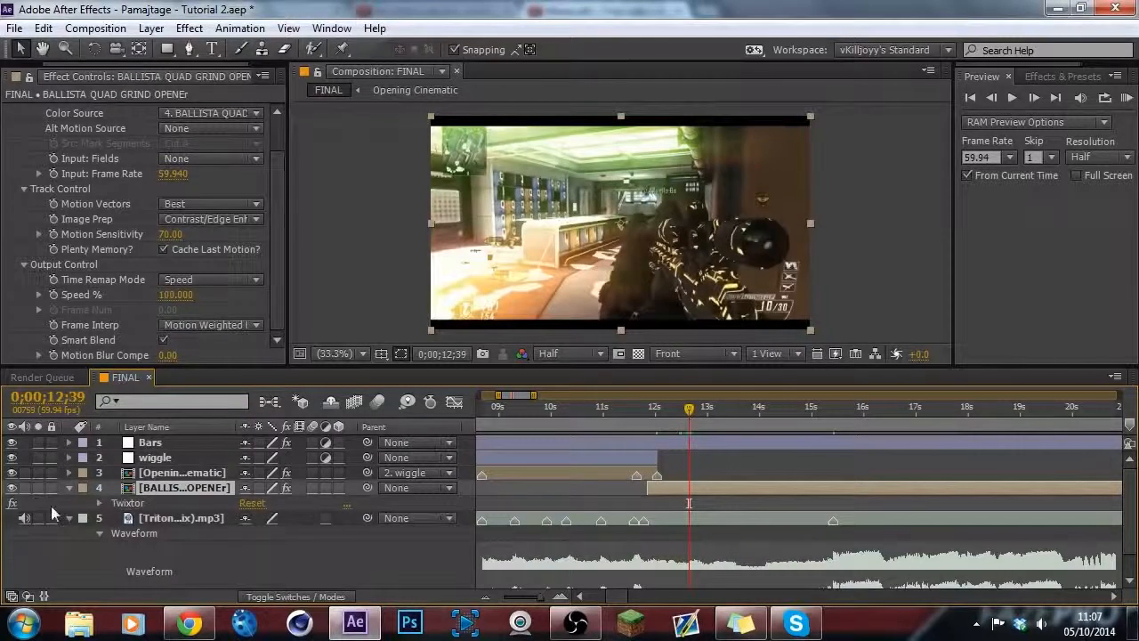
left_click(100, 503)
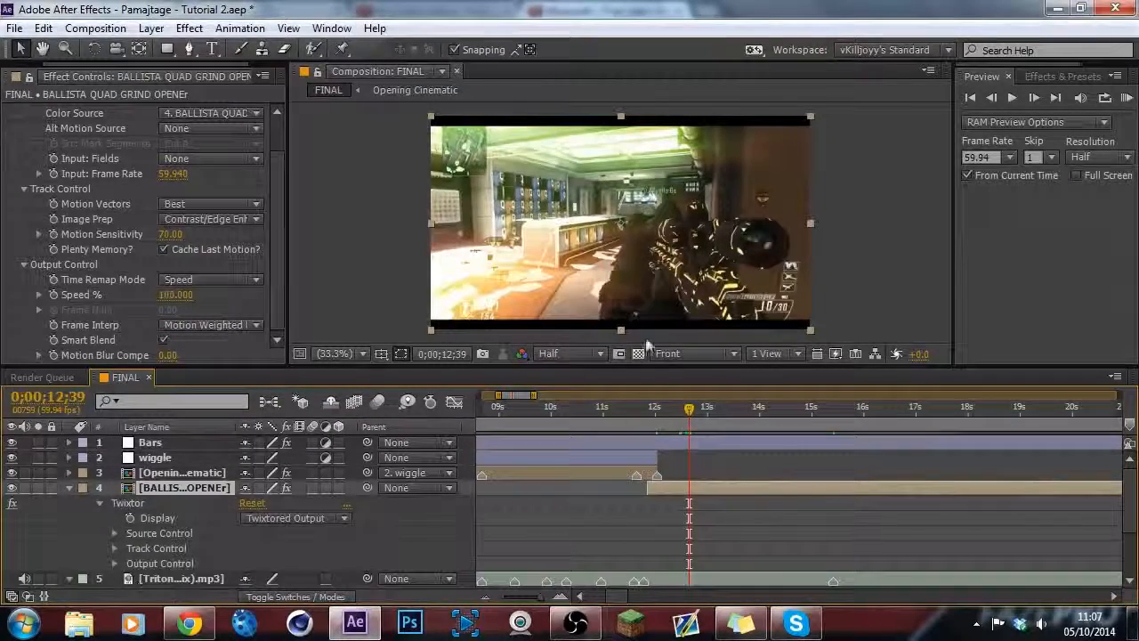
mouse_move(687, 412)
left_mouse_down()
mouse_move(701, 413)
mouse_move(685, 413)
left_mouse_up()
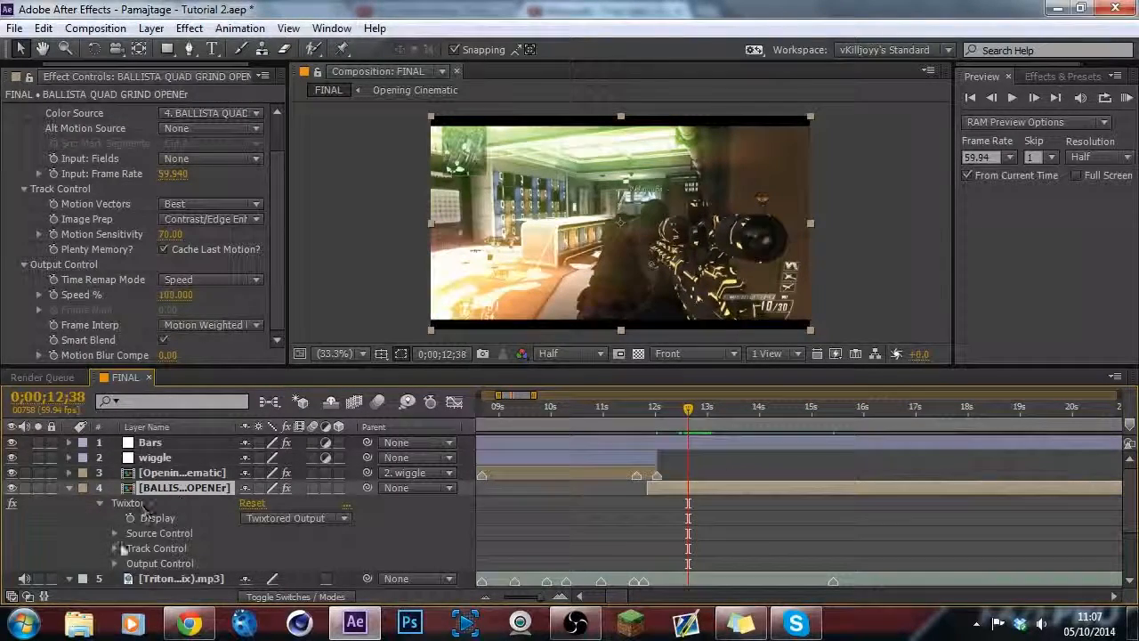
Add a keyframe for Twixtor's Speed % at 0;00;12;38 on the gameplay clip and set it to 35.
left_click(115, 565)
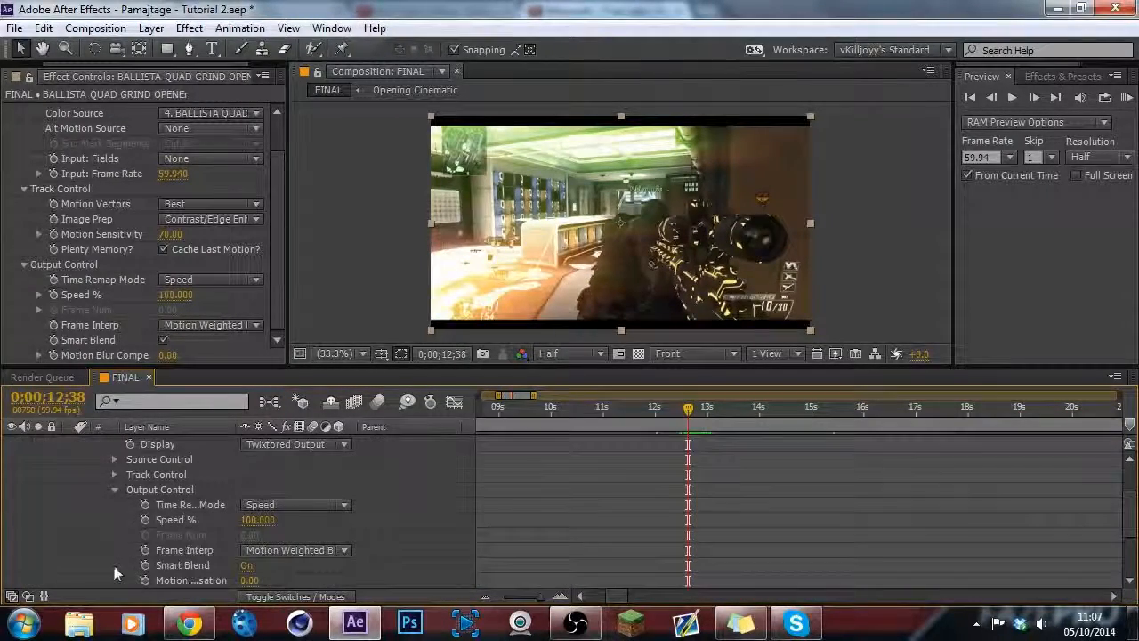
left_click(145, 519)
left_click_drag(605, 365, 605, 250)
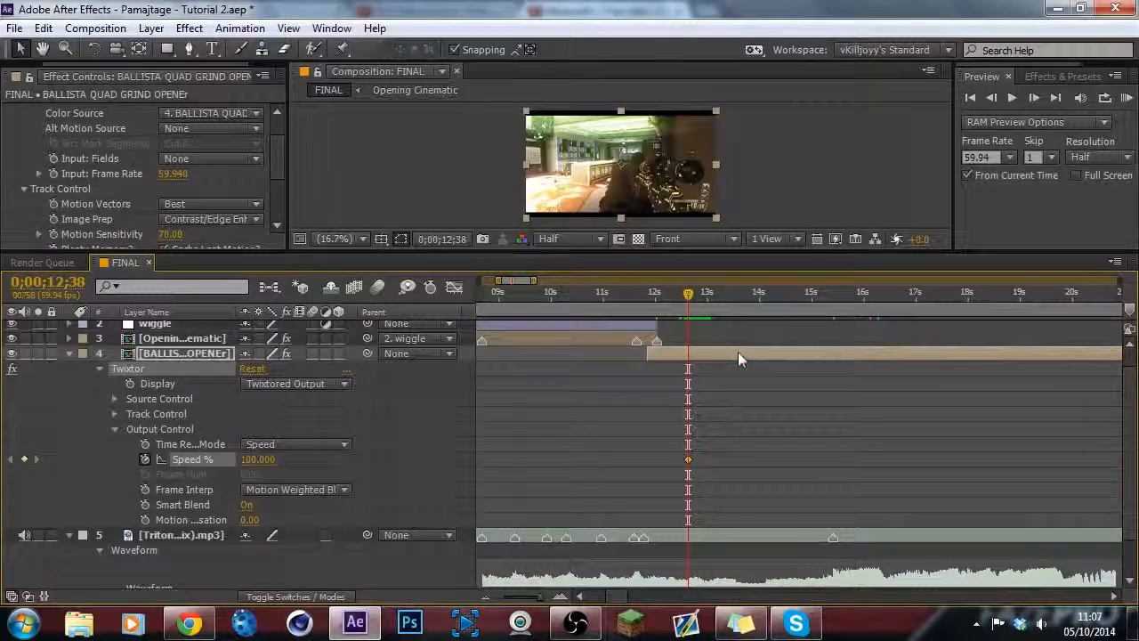
left_click(258, 459)
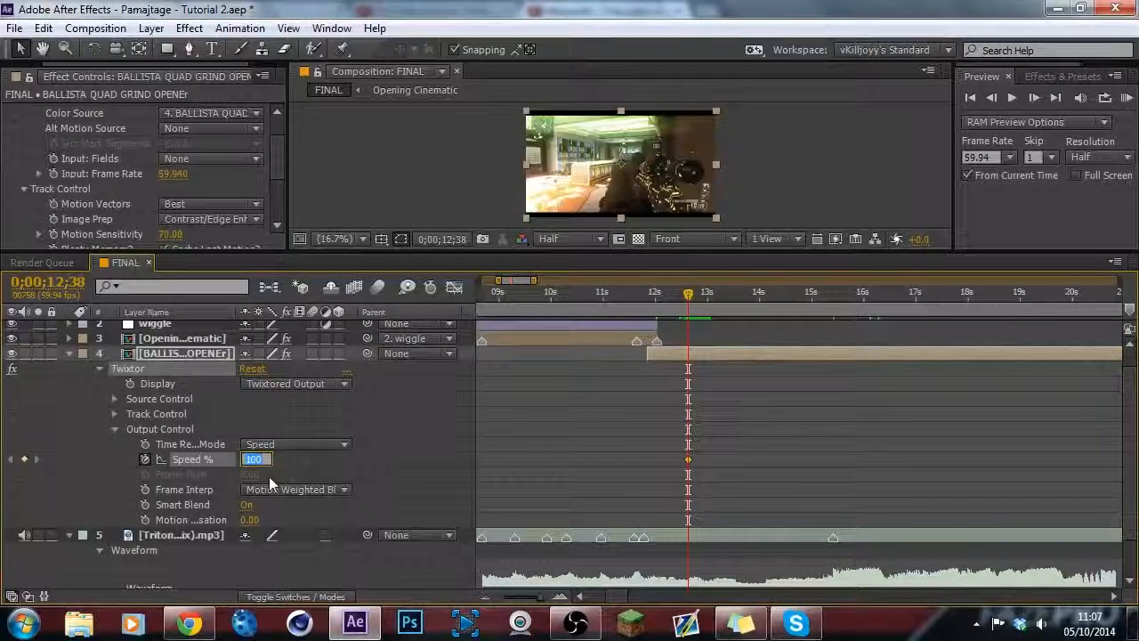
type("35")
key("Return")
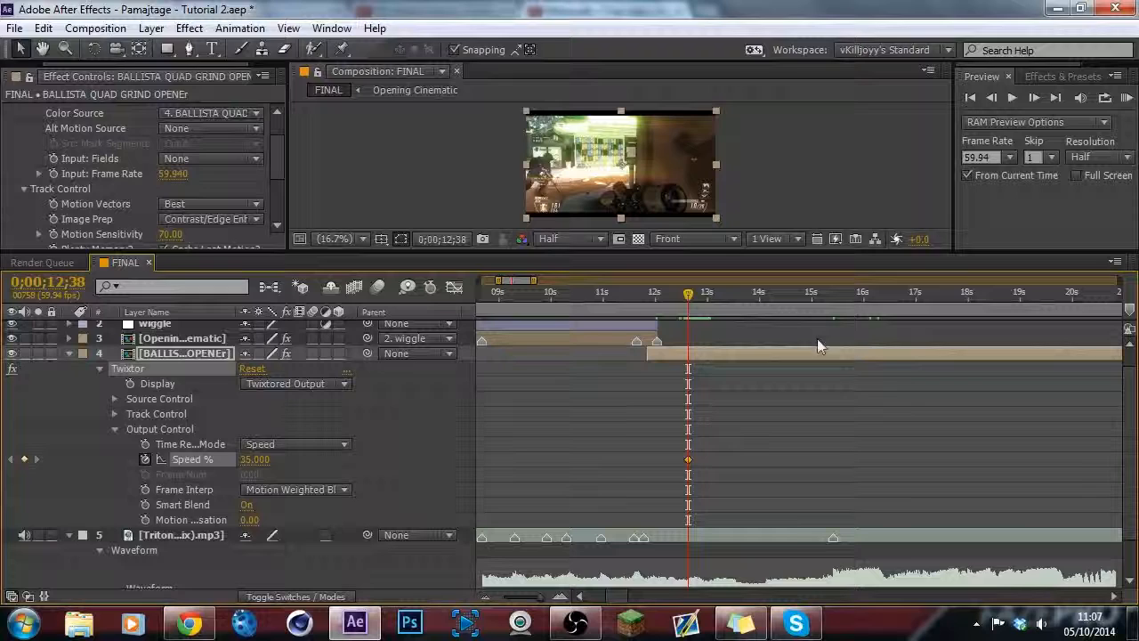
Slide the gameplay clip earlier to start at about 9.8 seconds, checking its picture just after the opening cinematic ends, at 0;00;12;03.
left_click(660, 314)
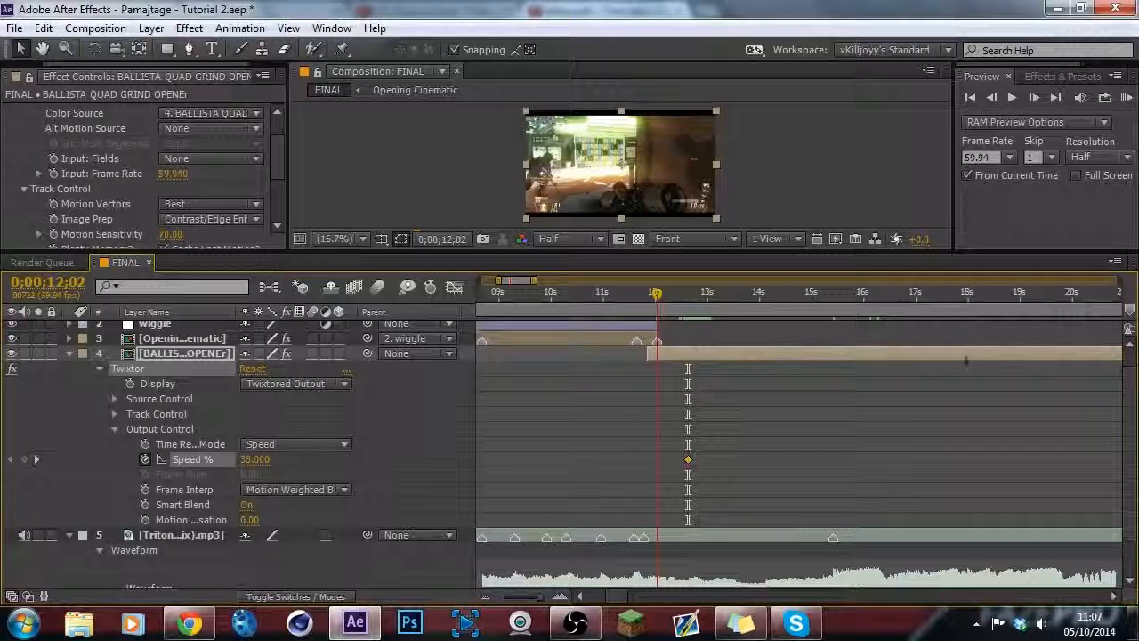
key("Page_Down")
mouse_move(1008, 358)
left_mouse_down()
mouse_move(969, 359)
mouse_move(960, 372)
mouse_move(1017, 361)
mouse_move(992, 353)
left_mouse_up()
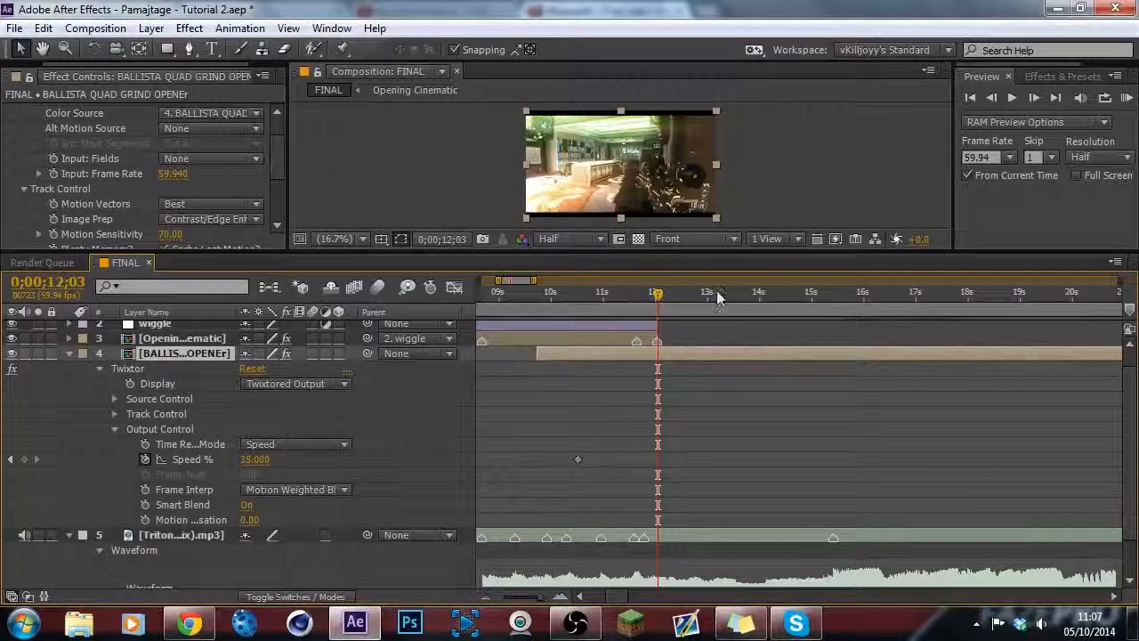
Place the playhead on the music marker at 0;00;15;25 and check the music around it with the gameplay clip temporarily hidden.
left_click_drag(805, 298, 831, 310)
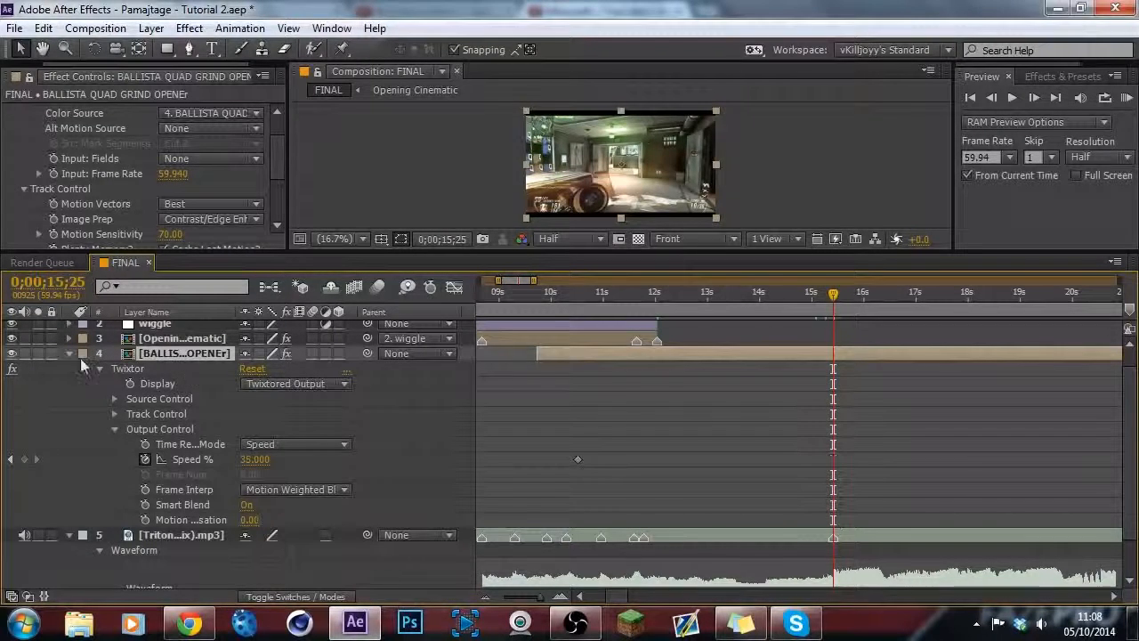
left_click(12, 353)
left_click_drag(812, 311, 845, 301)
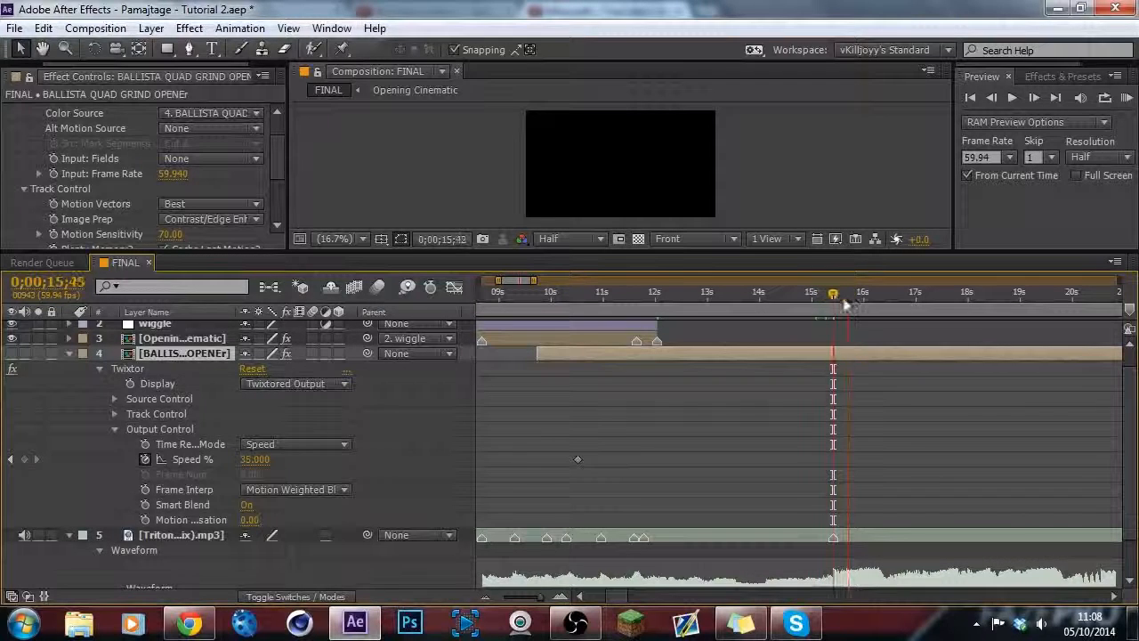
left_click(12, 353)
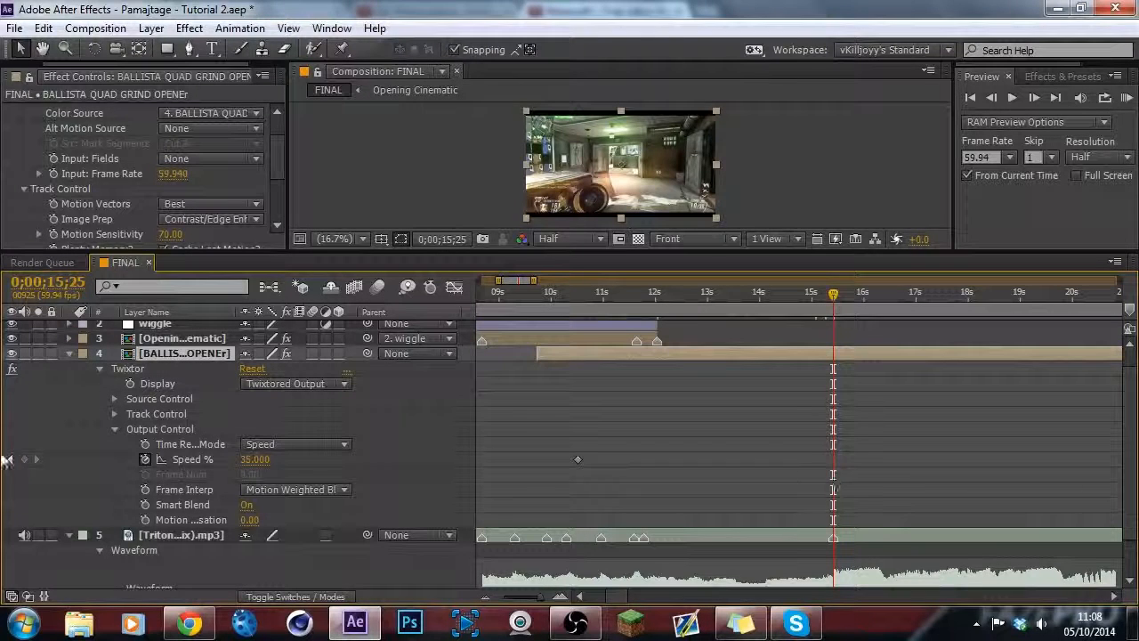
Keyframe Twixtor's Speed % to 100 on the gameplay clip at the music marker, 0;00;15;25.
left_click(253, 459)
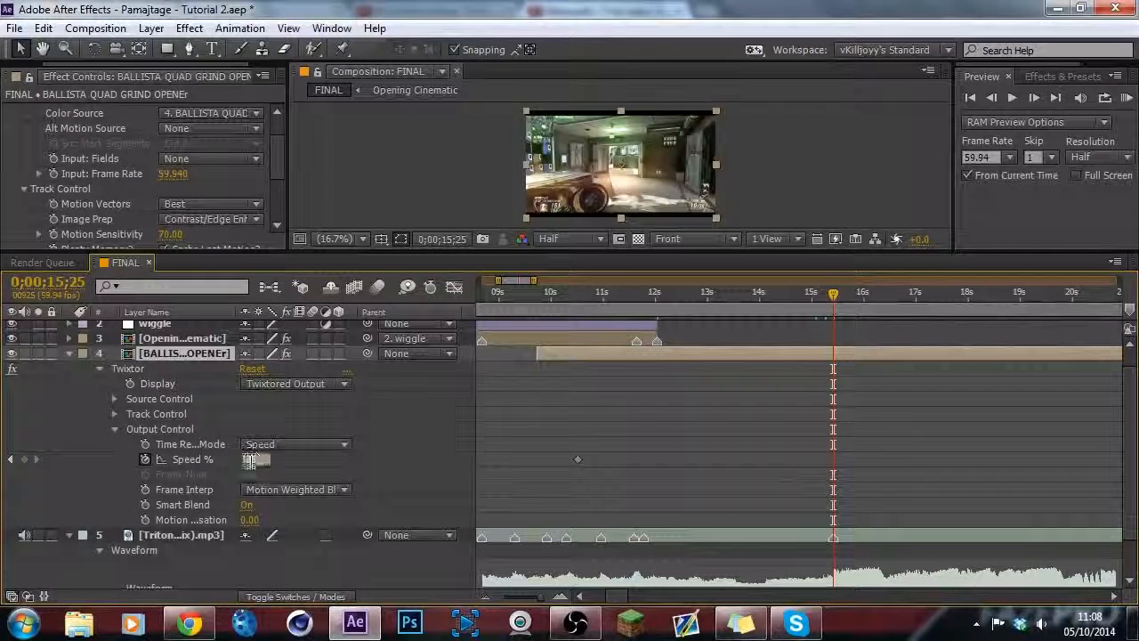
type("100")
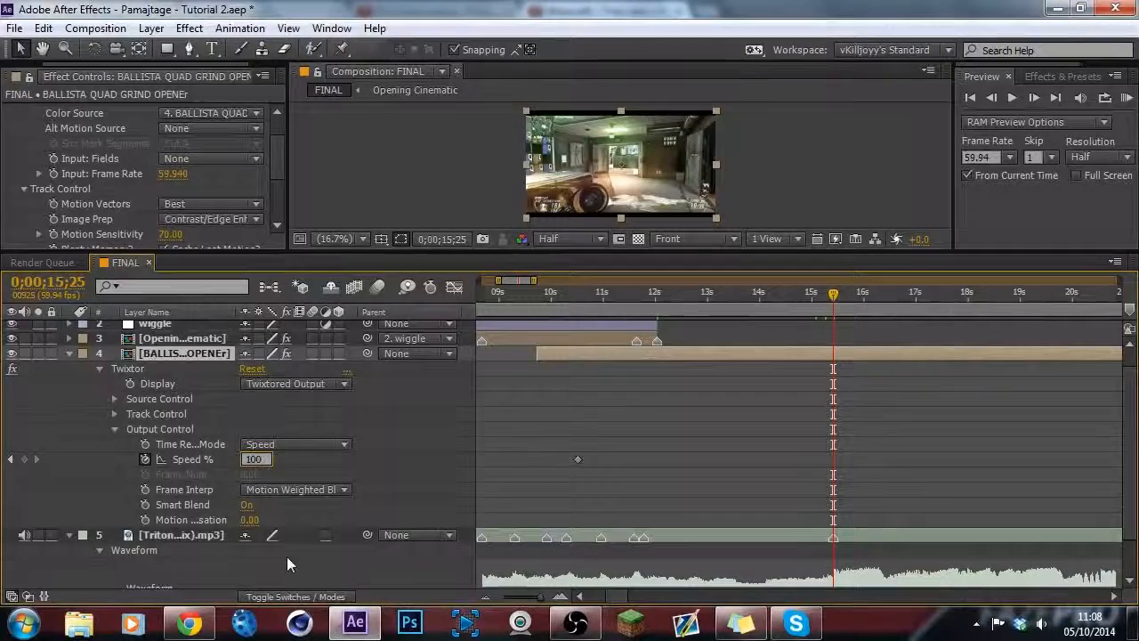
key("Return")
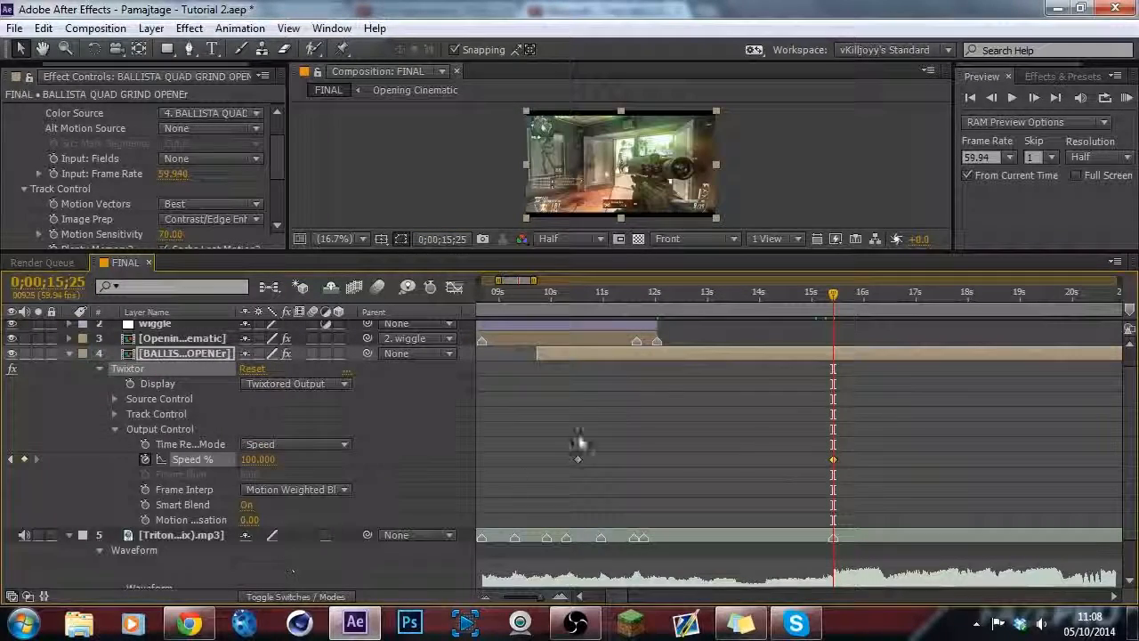
Slide the gameplay clip later to start at about 10.3 seconds, aligning its scoped shot with the music marker at 0;00;15;25.
left_click_drag(714, 253, 714, 300)
scroll(830, 403, "down", 3)
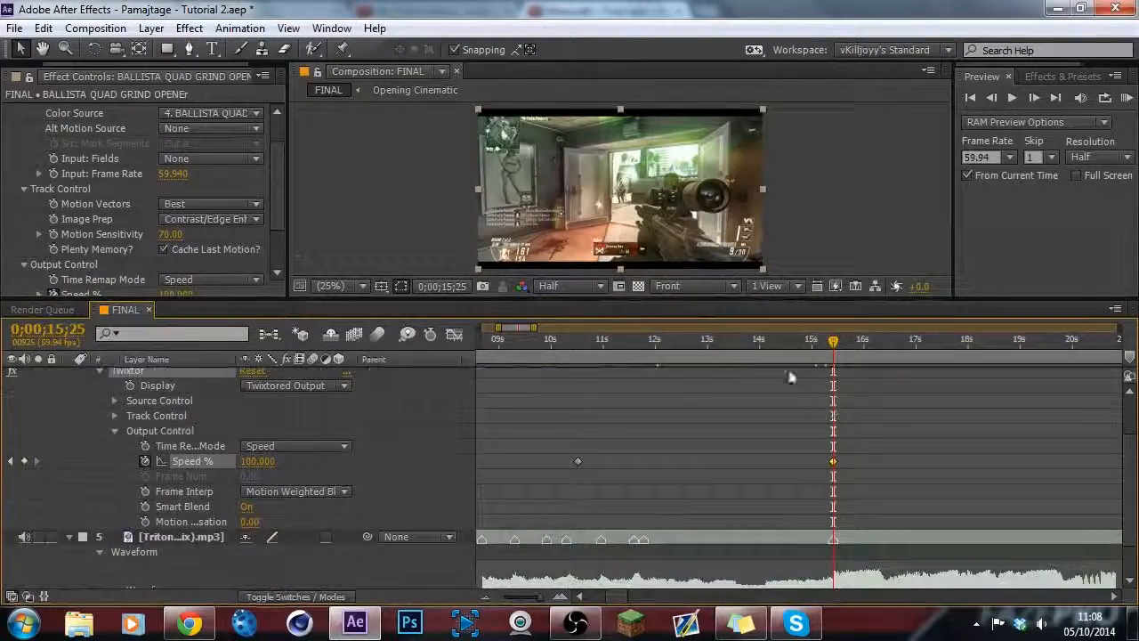
scroll(1134, 491, "up", 1)
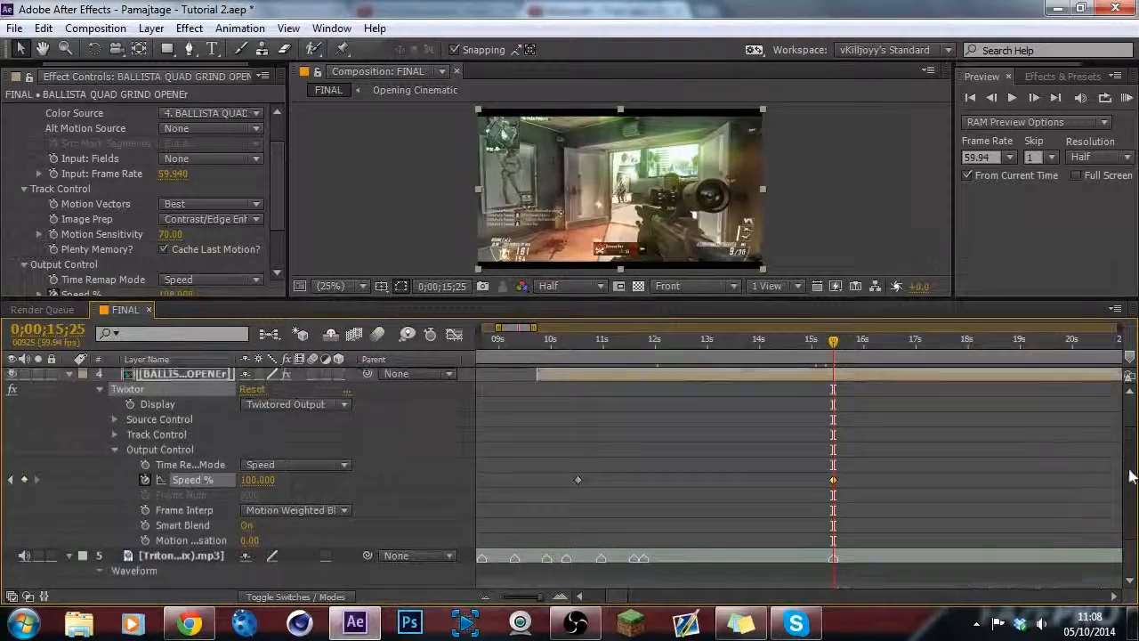
left_click_drag(837, 298, 836, 318)
left_click_drag(809, 402, 826, 392)
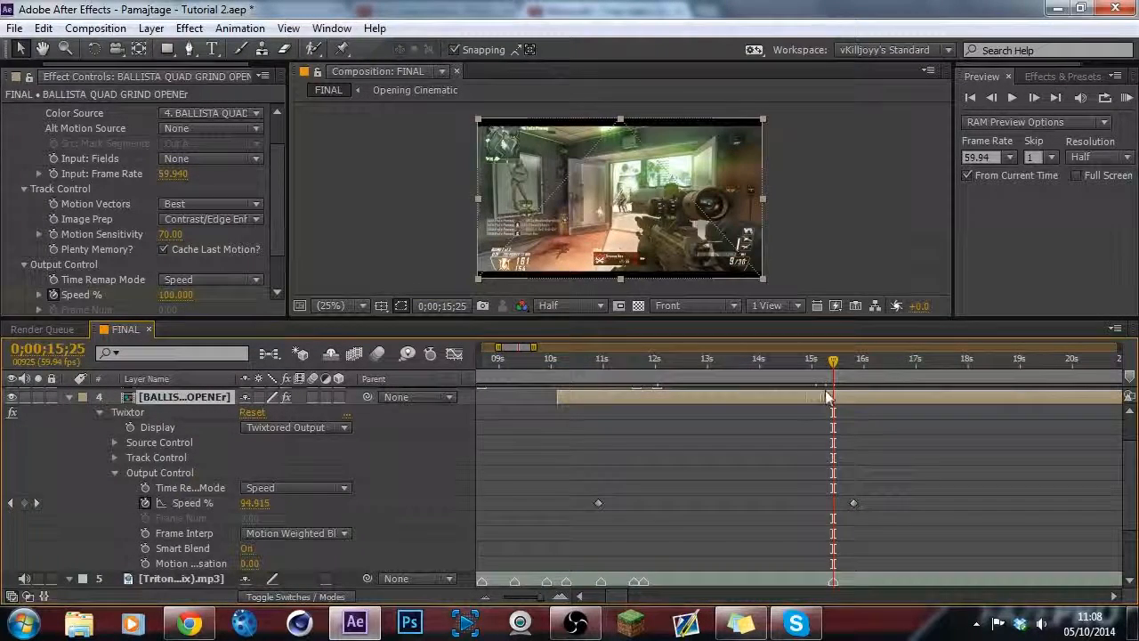
mouse_move(812, 402)
left_mouse_down()
mouse_move(823, 405)
mouse_move(817, 398)
left_mouse_up()
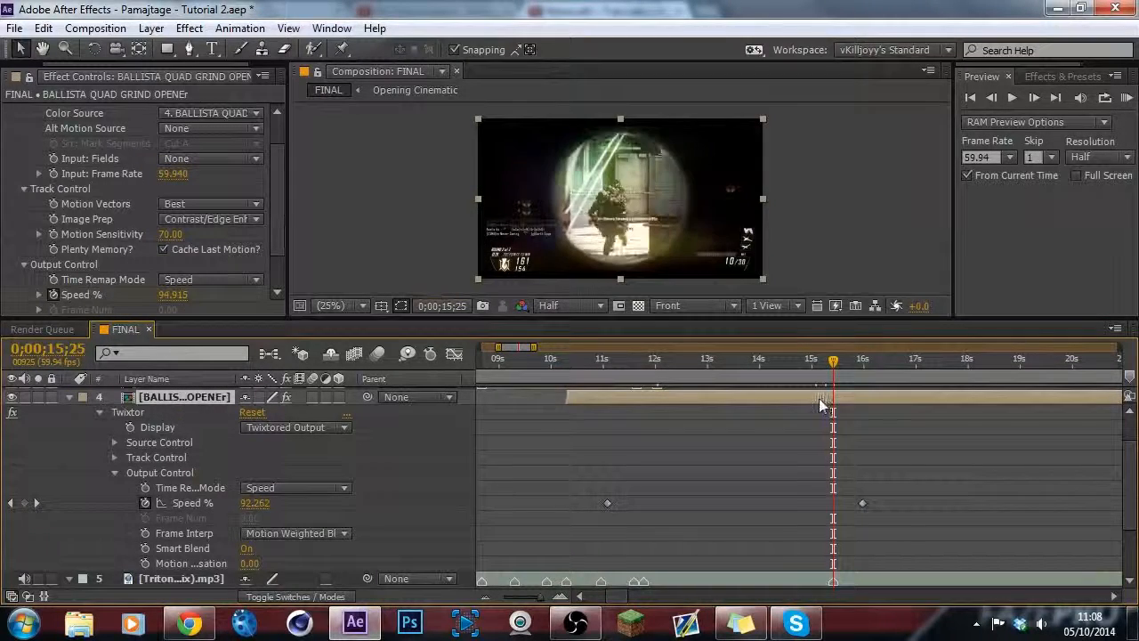
Nudge the gameplay clip slightly earlier to start at about 10.2 seconds, checking its picture at 0;00;12;03 and 0;00;13;28.
left_click(657, 359)
key("Page_Down")
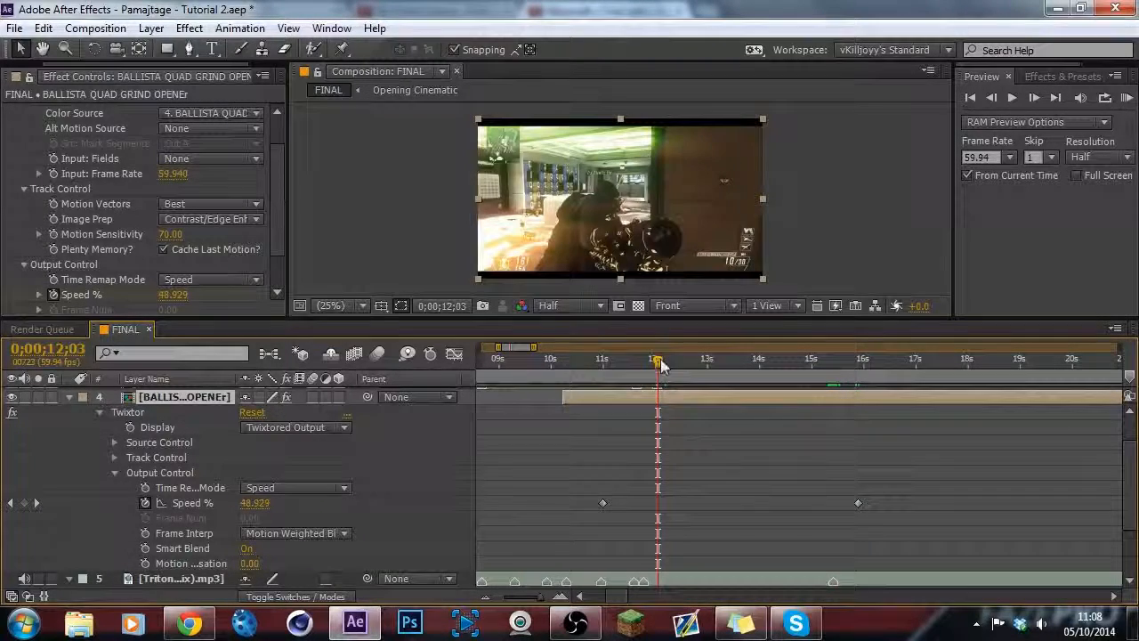
left_click_drag(662, 368, 730, 358)
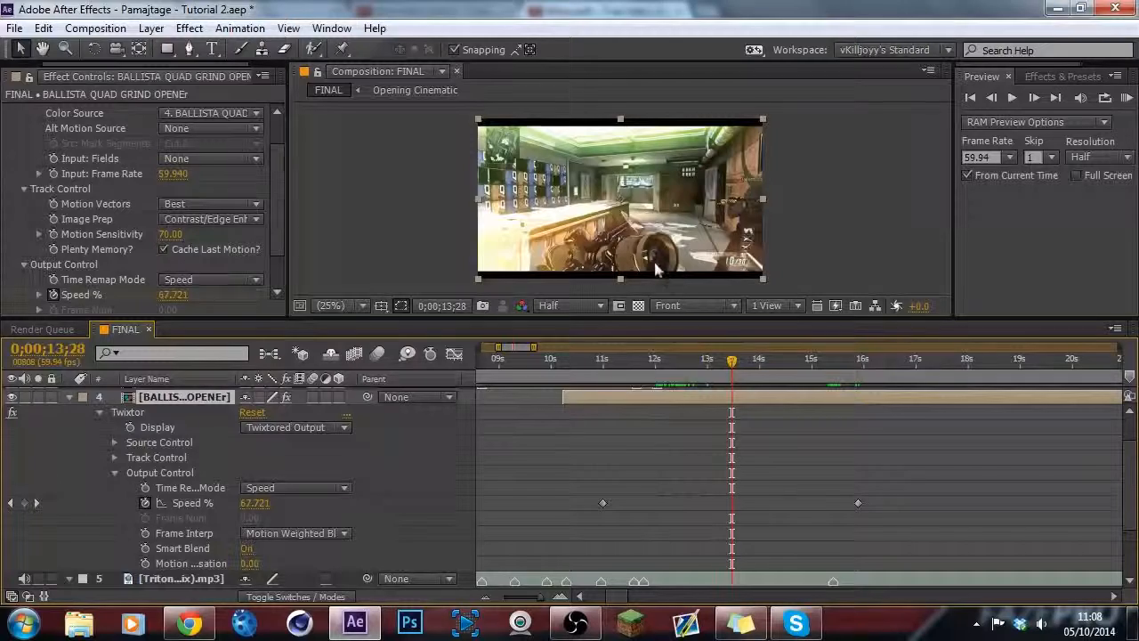
Set the composition preview to Full resolution, enlarge the viewer slightly, and scale the view with Fit up to 100%.
key("period")
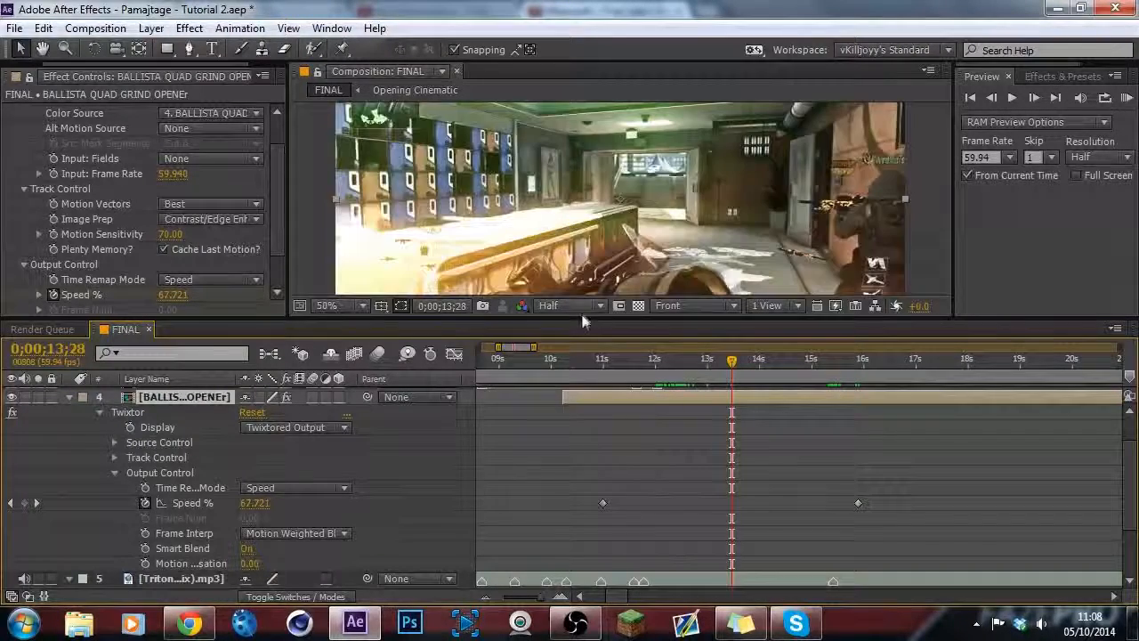
left_click(582, 305)
left_click(591, 353)
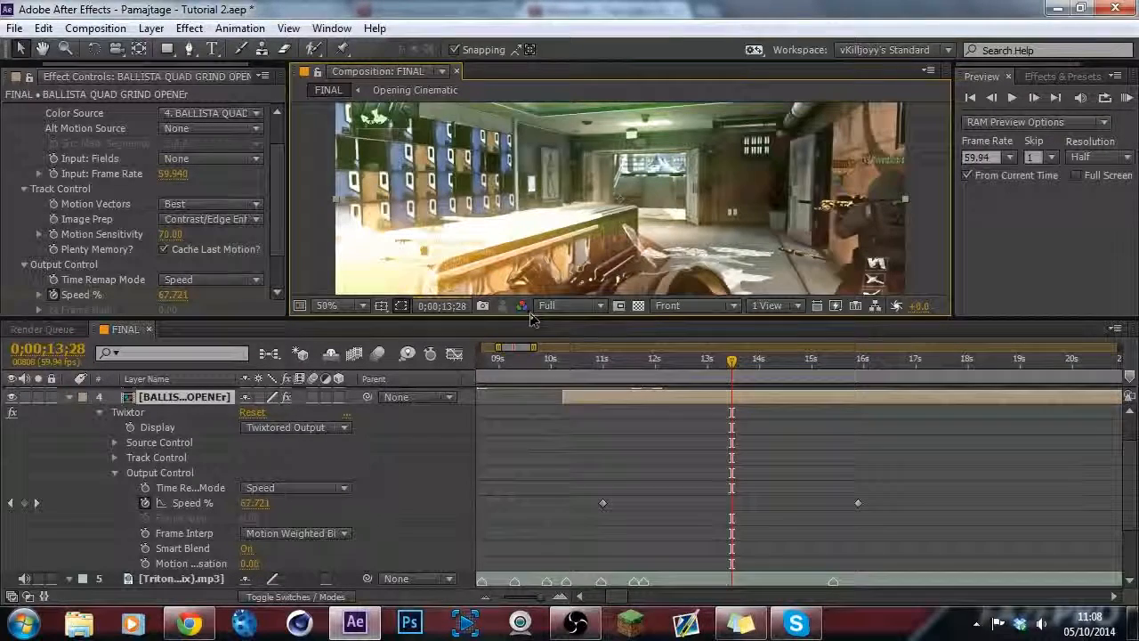
mouse_move(540, 320)
left_mouse_down()
mouse_move(535, 421)
mouse_move(534, 336)
left_mouse_up()
left_click(362, 321)
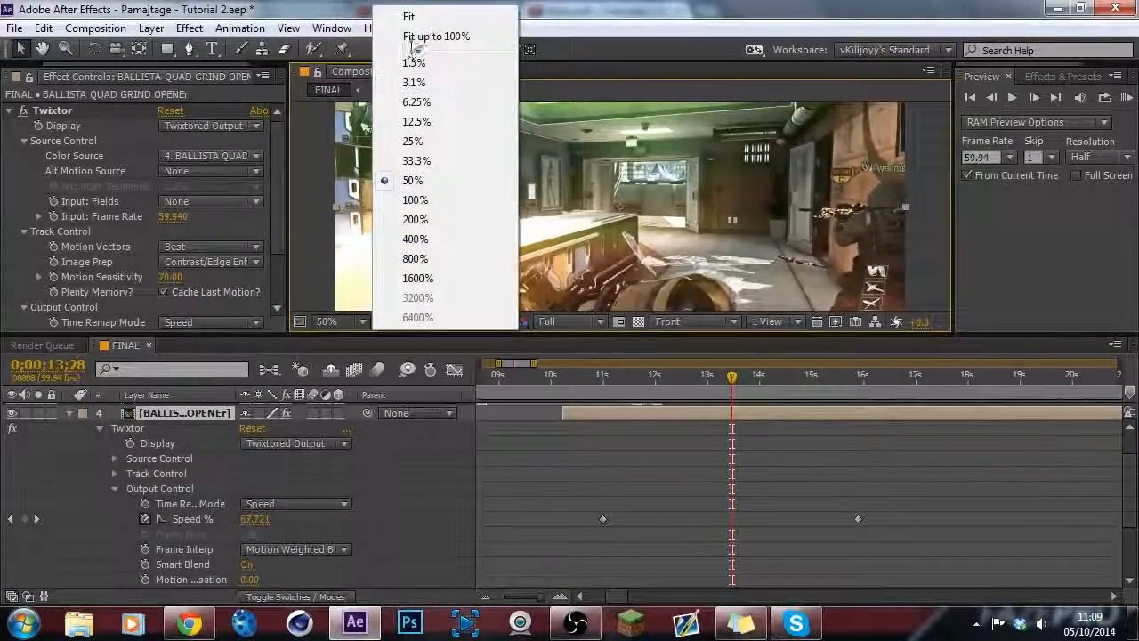
left_click(423, 36)
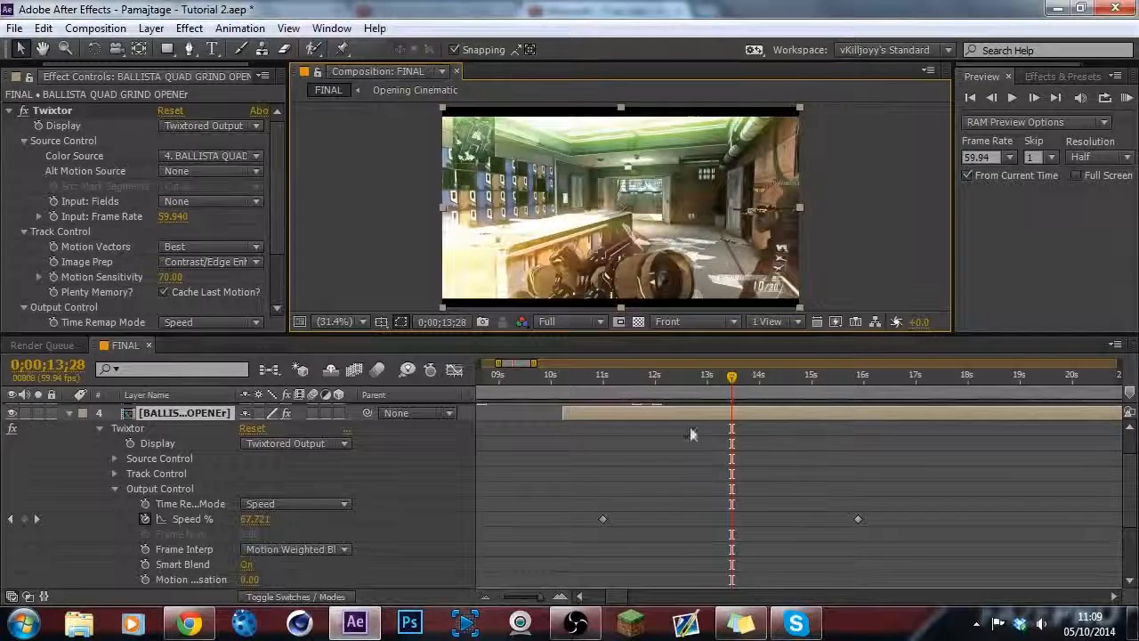
Select both Twixtor Speed % keyframes of the gameplay clip and show their curve in the graph editor.
left_click(858, 519)
key("Delete")
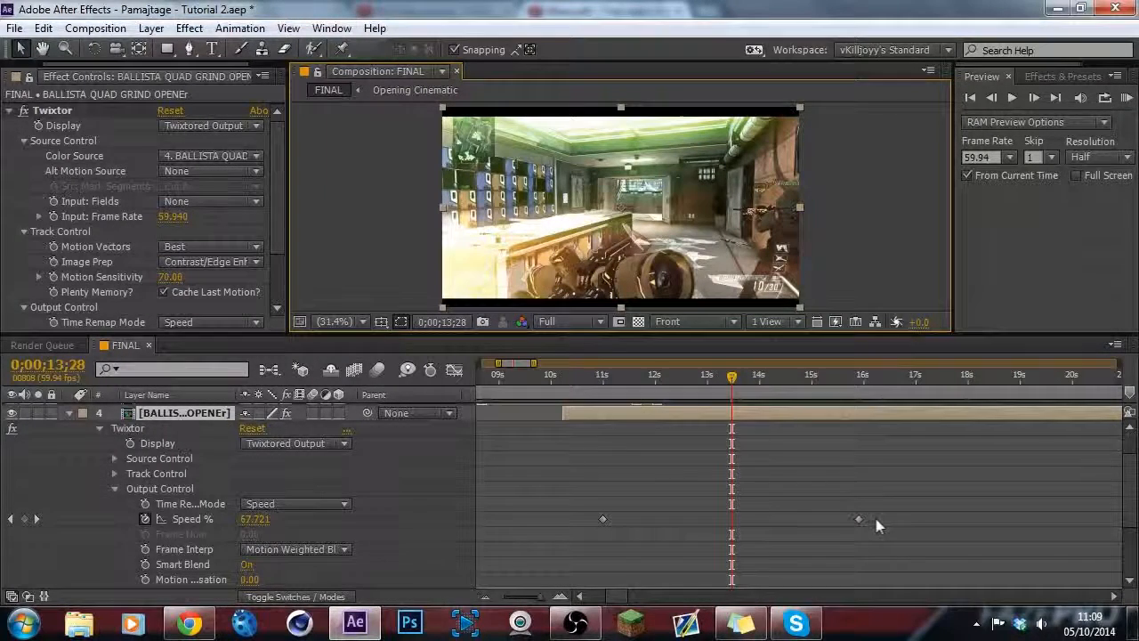
left_click_drag(885, 514, 564, 528)
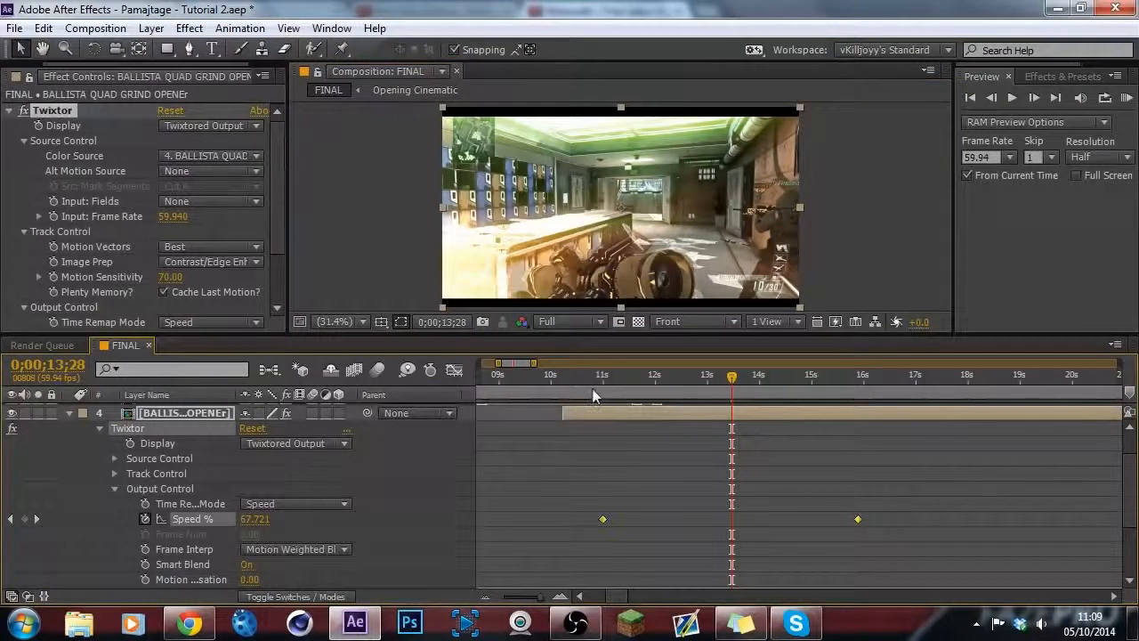
left_click(454, 371)
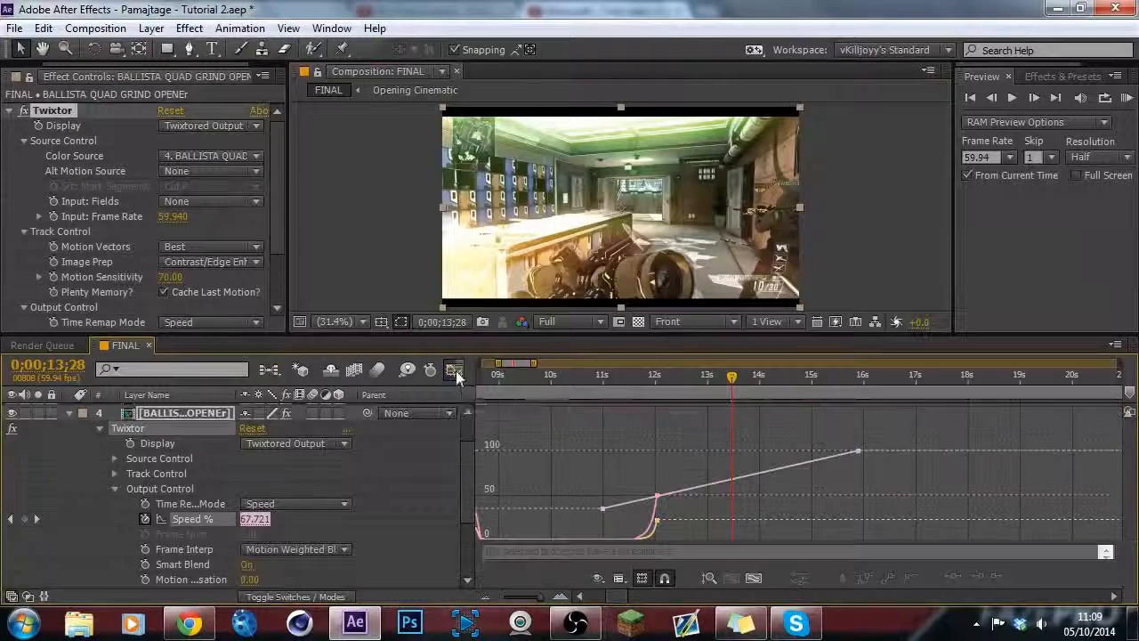
left_click(602, 508)
mouse_move(858, 454)
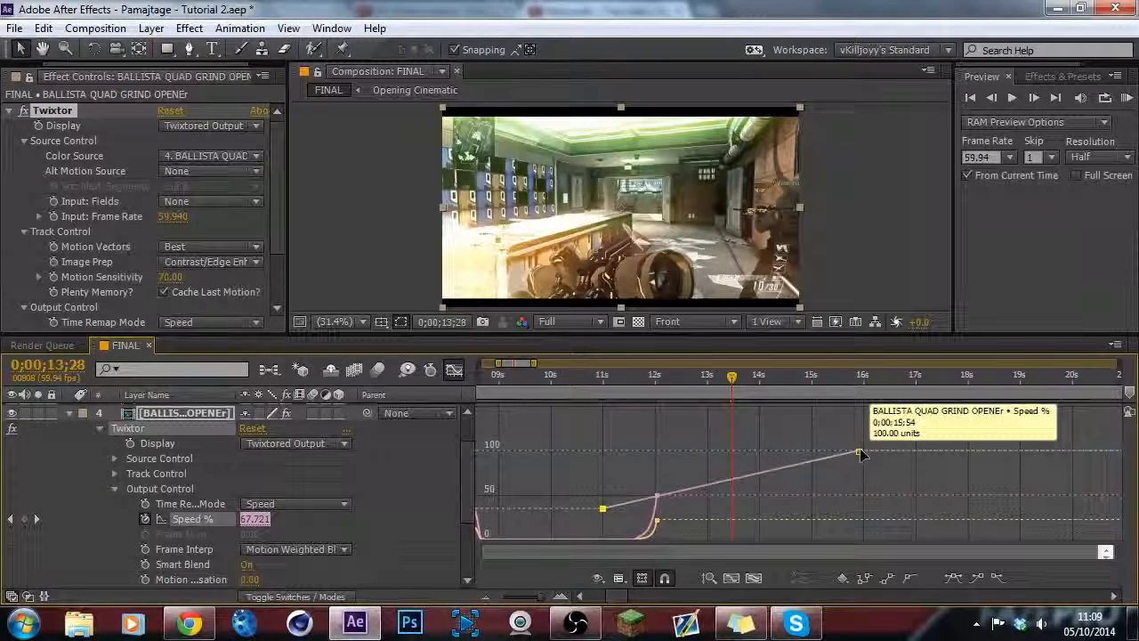
left_click(858, 455)
key("Delete")
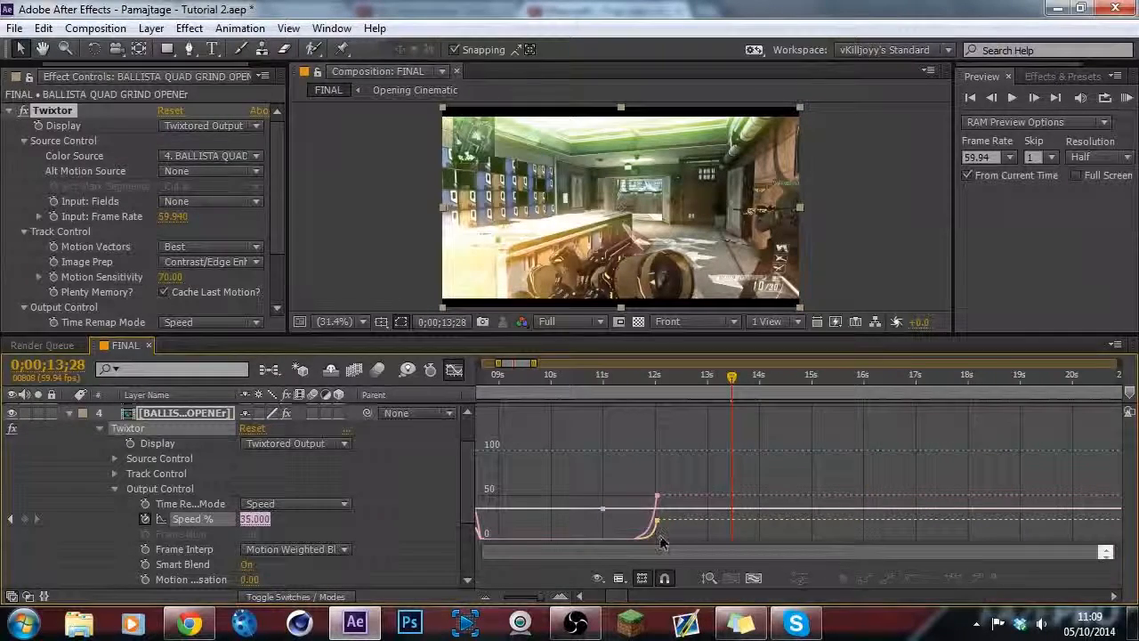
key("ctrl+z")
key("z")
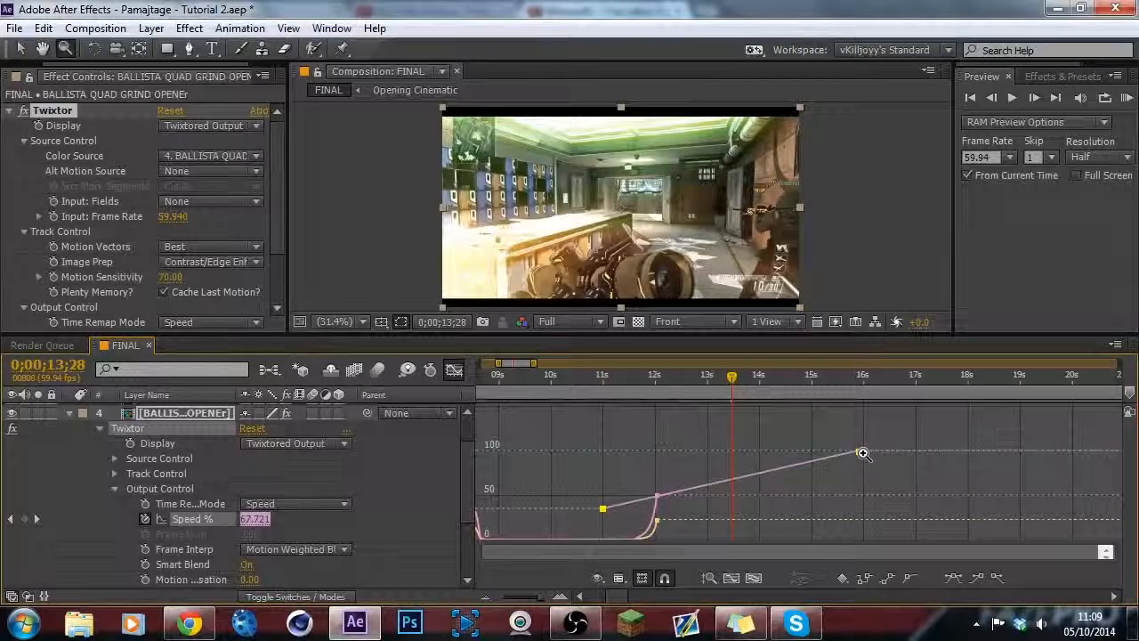
key("v")
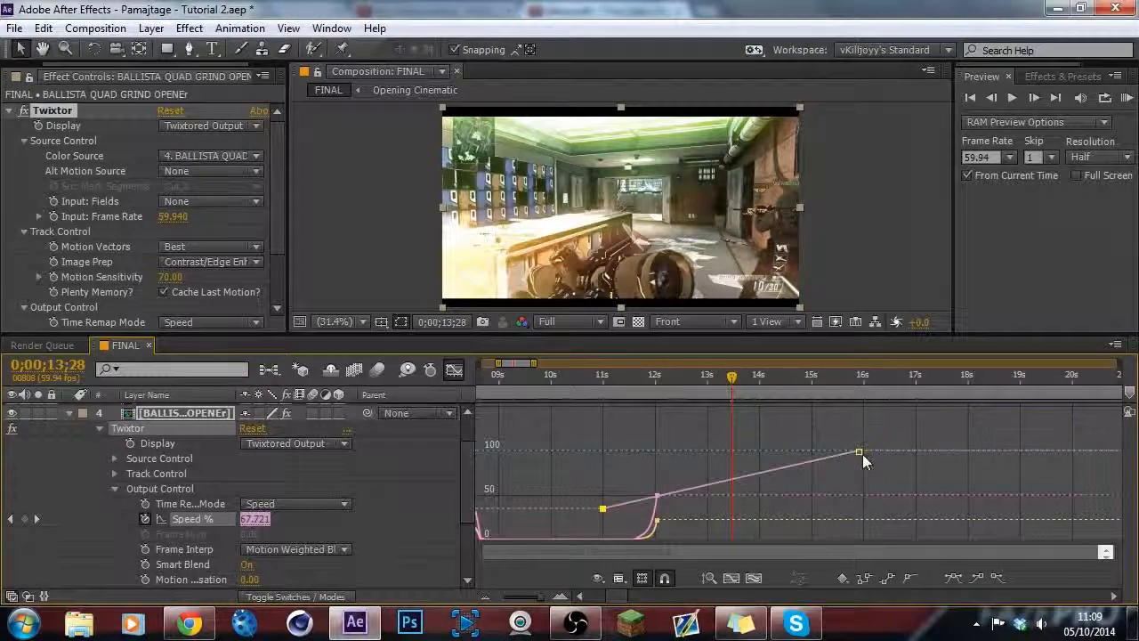
Apply Easy Ease to both Speed % keyframes of the gameplay clip.
key("ctrl+a")
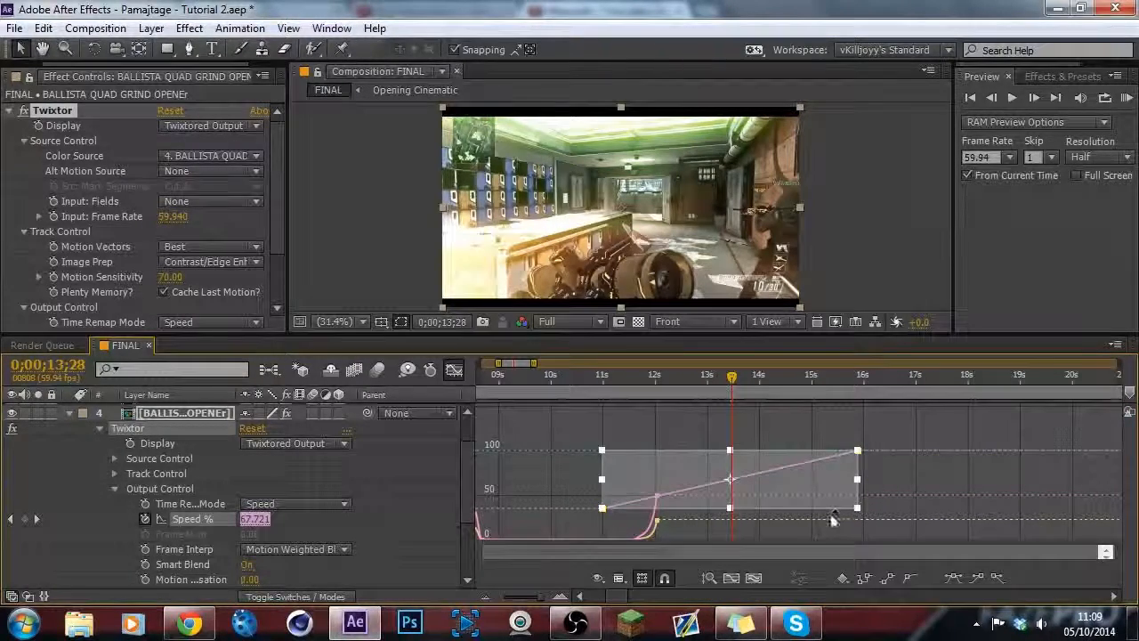
left_click(954, 578)
left_click(886, 505)
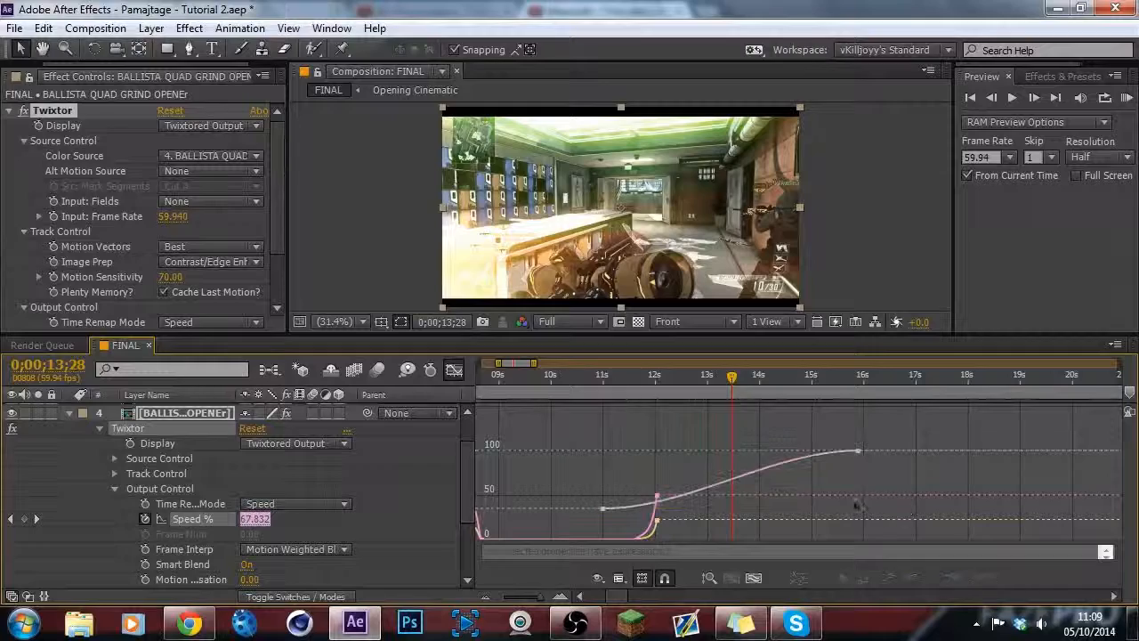
left_click(796, 467)
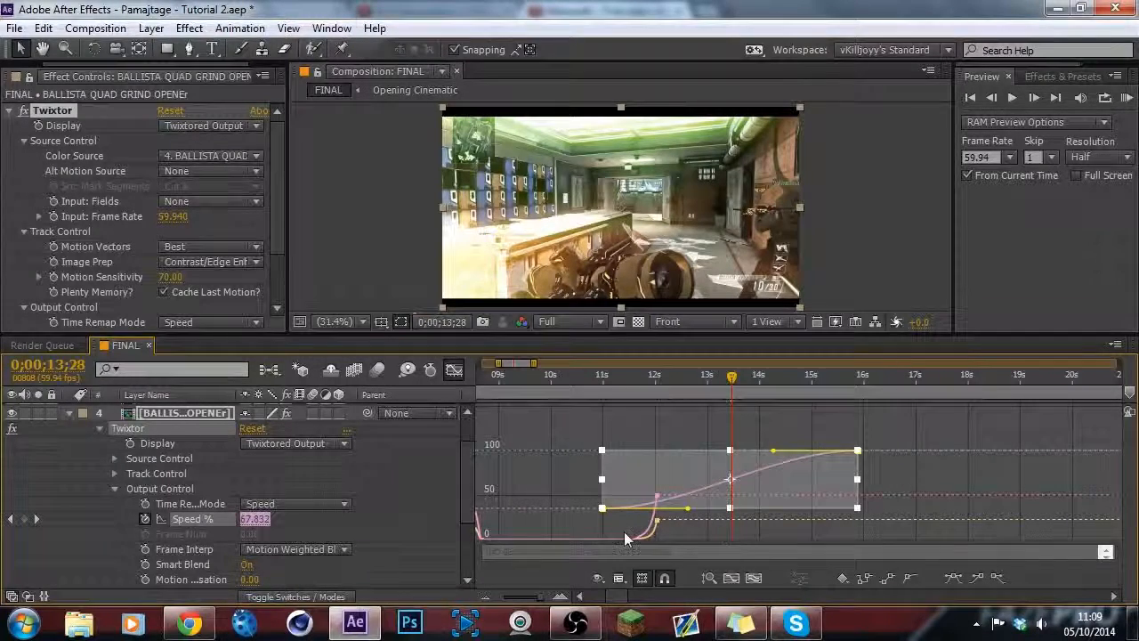
Reshape the Speed % curve with both keyframes' handles so it rises steeply near each keyframe and flattens in between.
left_click(578, 520)
left_click(602, 510)
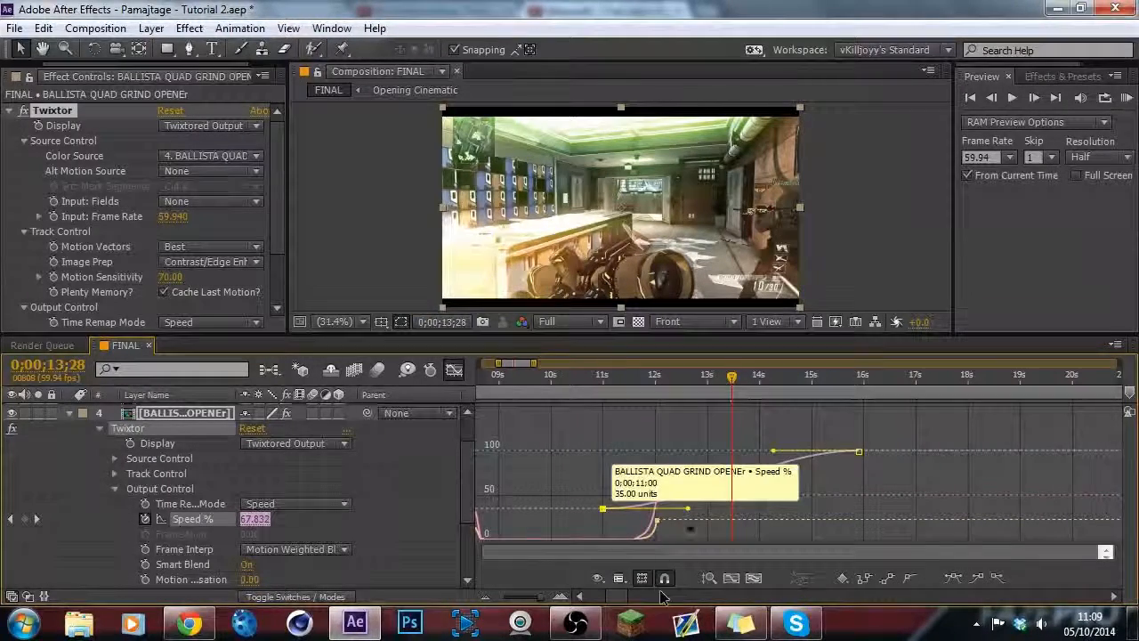
left_click_drag(688, 513, 648, 485)
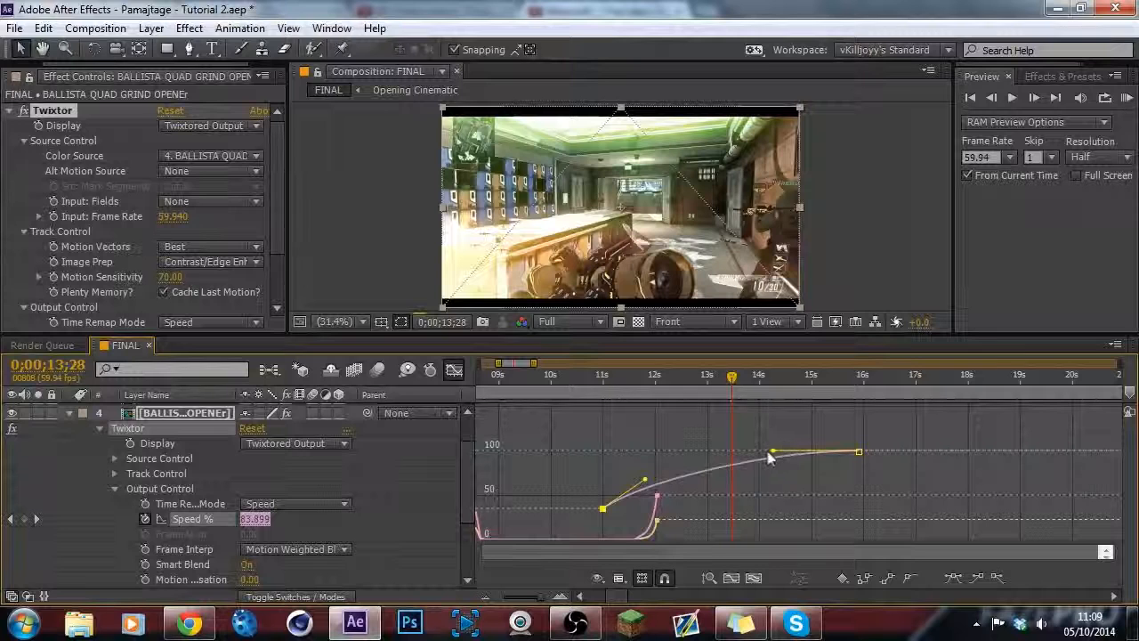
left_click_drag(773, 457, 820, 488)
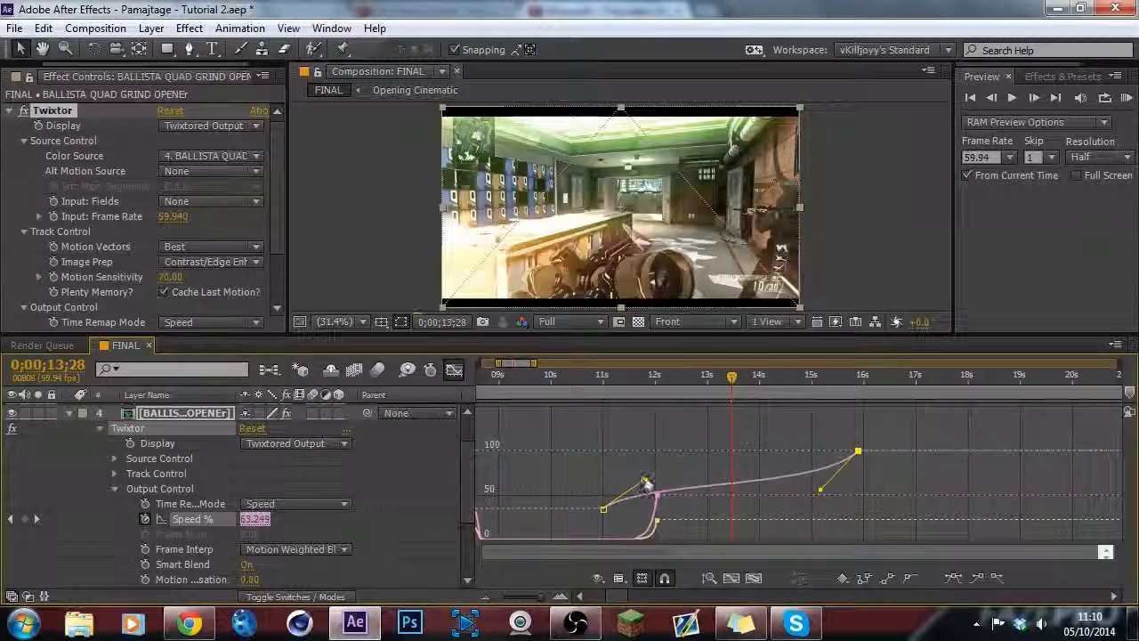
left_click_drag(645, 481, 637, 478)
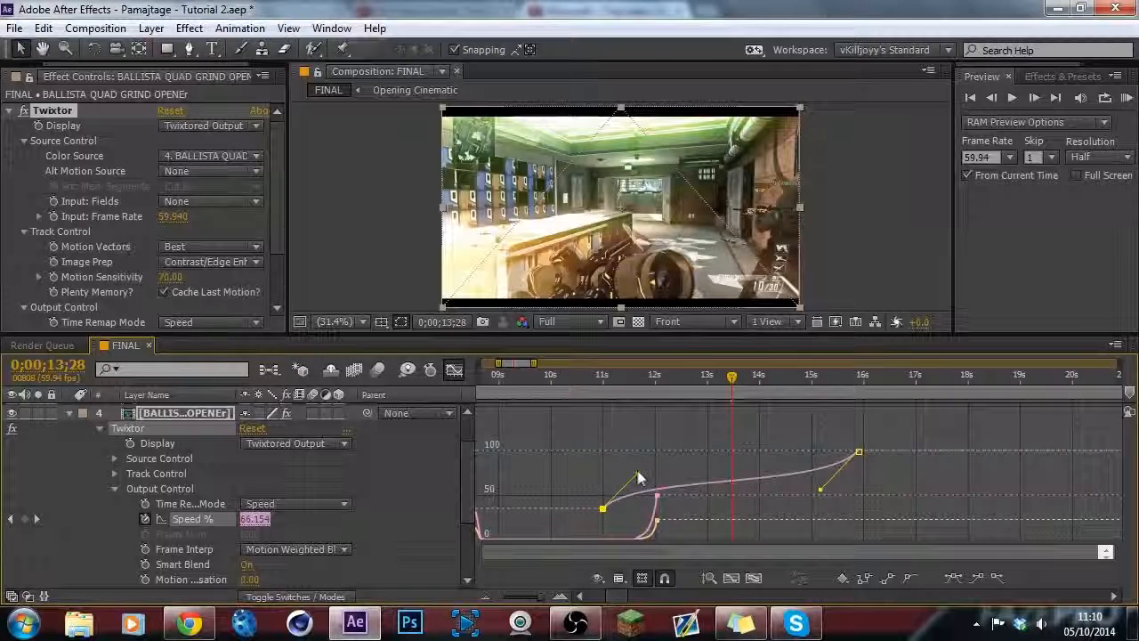
left_click_drag(822, 492, 836, 498)
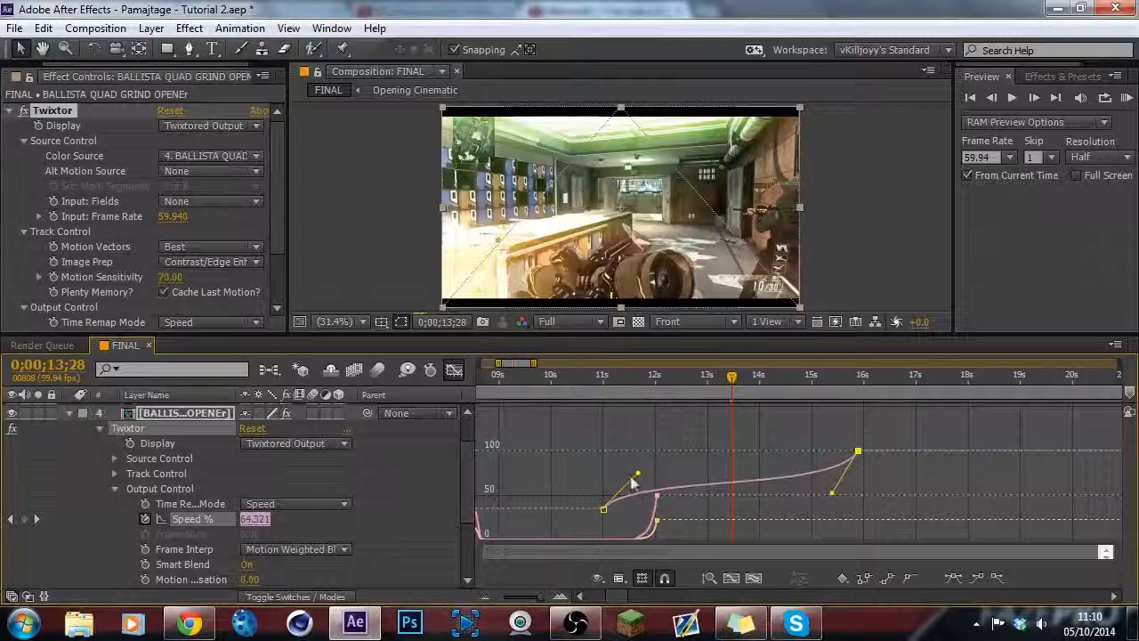
left_click_drag(633, 479, 625, 476)
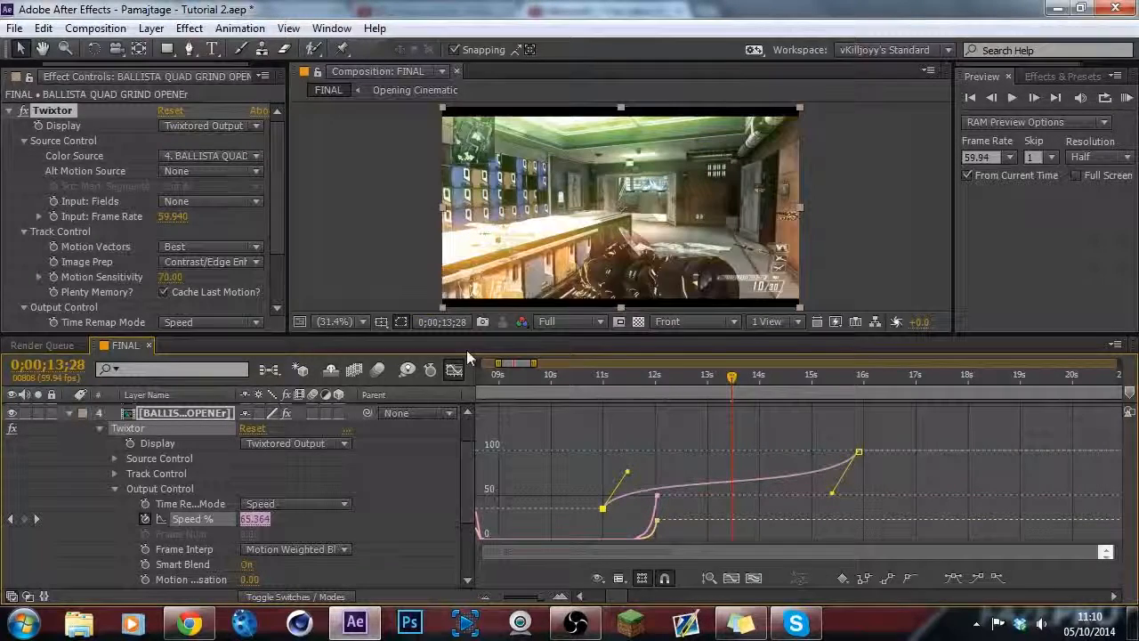
Close the graph editor with the playhead at 0;00;10;54 and lower the composition preview resolution to Third.
left_click(601, 392)
left_click(454, 370)
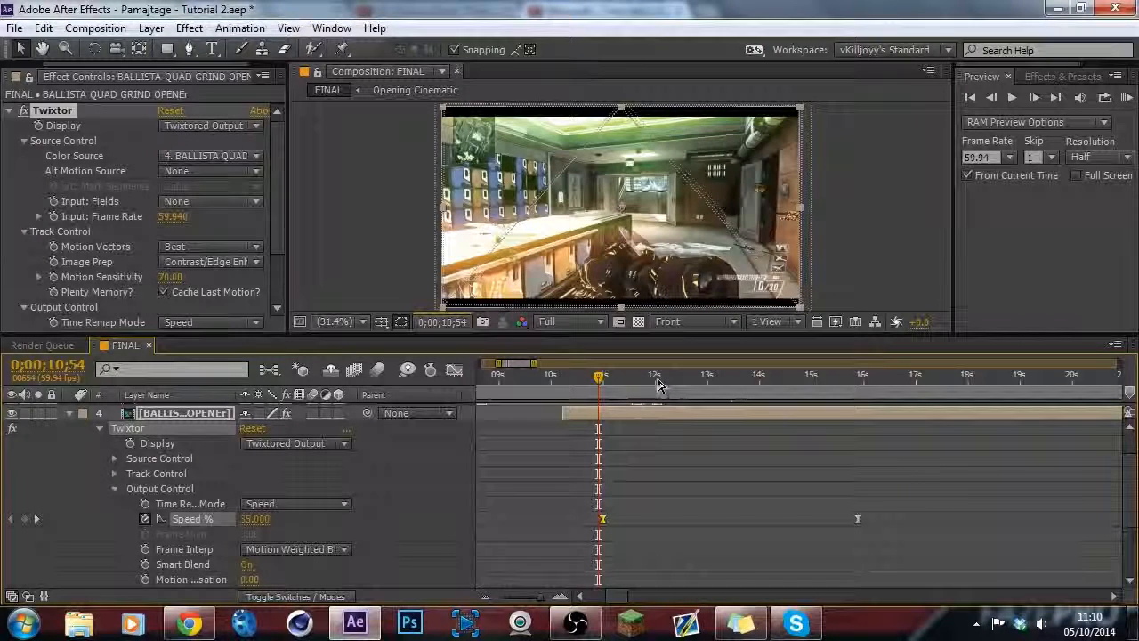
left_click(594, 324)
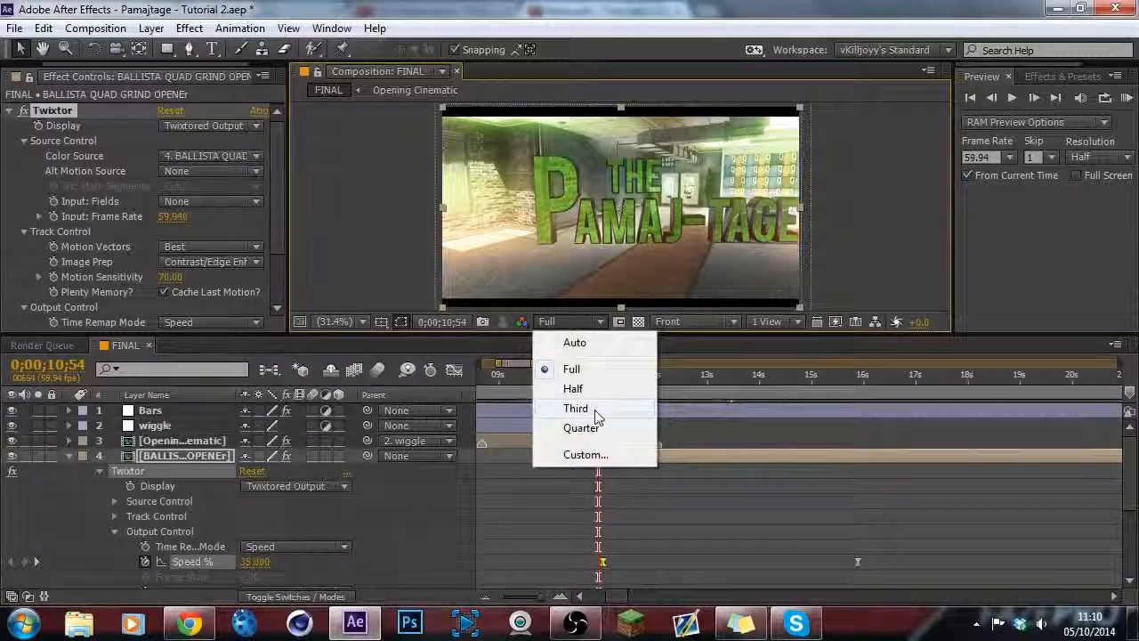
left_click(598, 427)
left_click(601, 323)
left_click(613, 408)
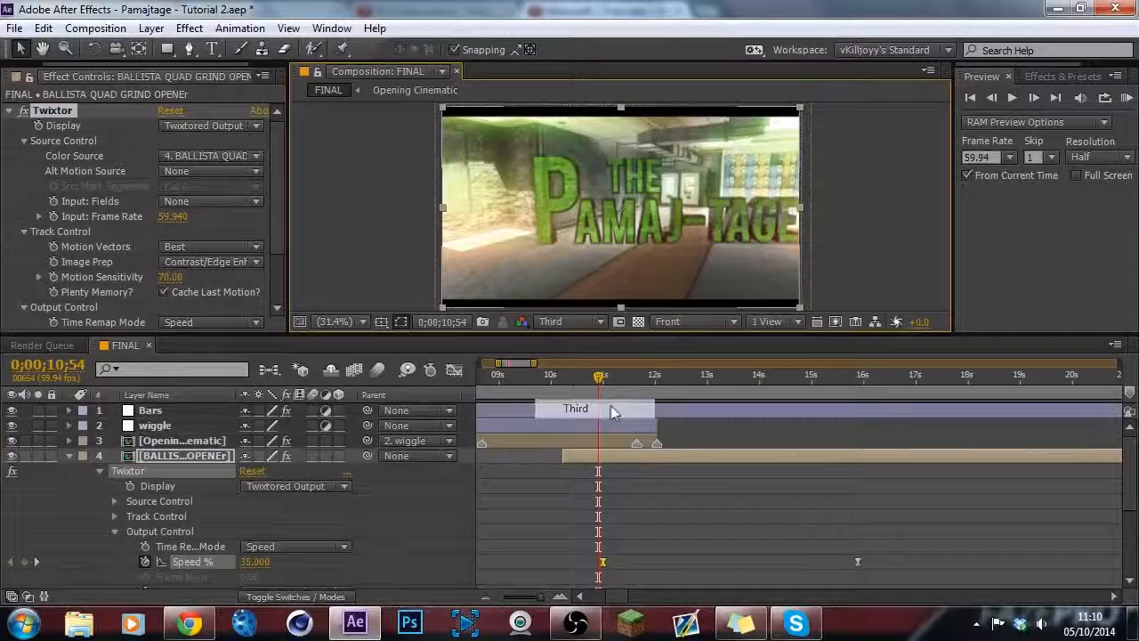
Trim the gameplay clip's start to the end of the opening cinematic at 0;00;12;02 and save the project.
left_click(656, 377)
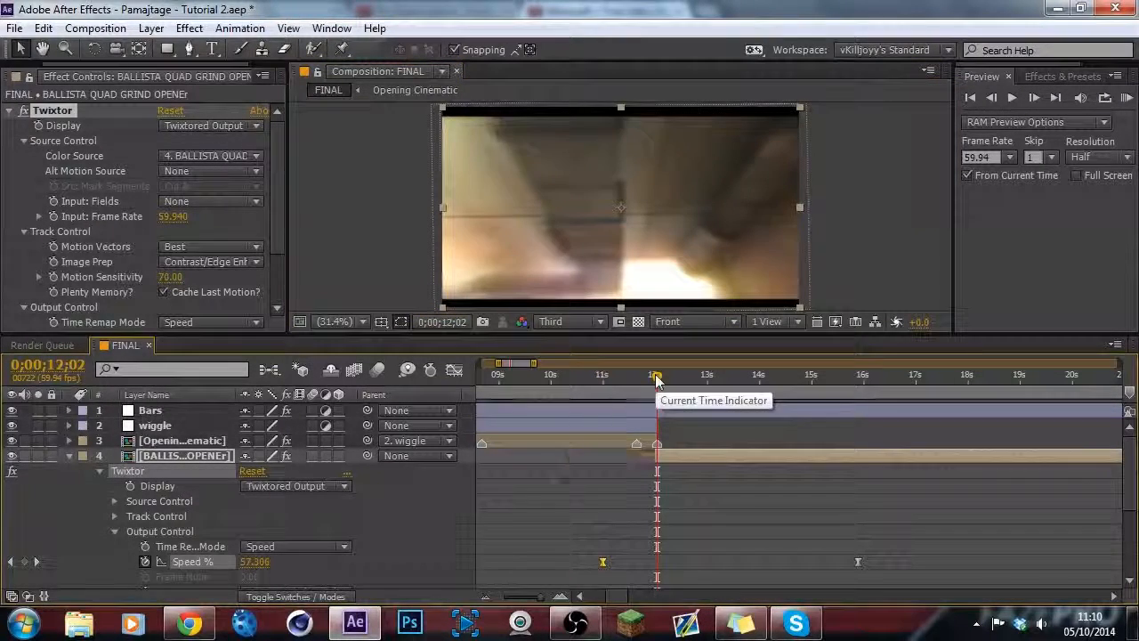
key("ctrl+s")
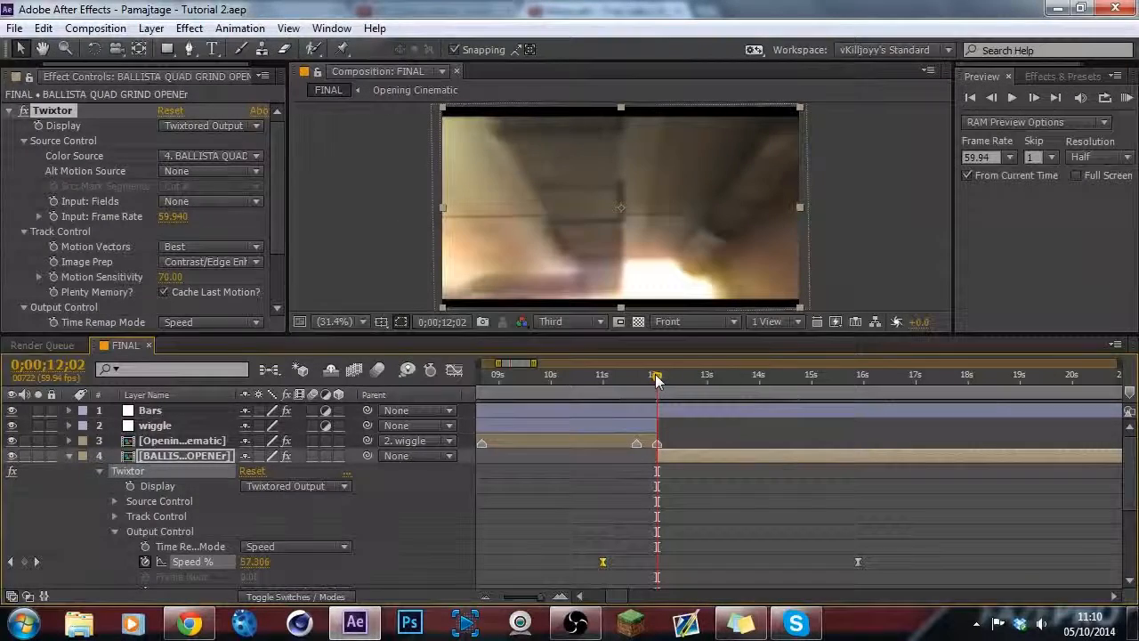
Enlarge the composition viewer and RAM preview the transition into the gameplay clip from 0;00;10;38.
left_click(583, 378)
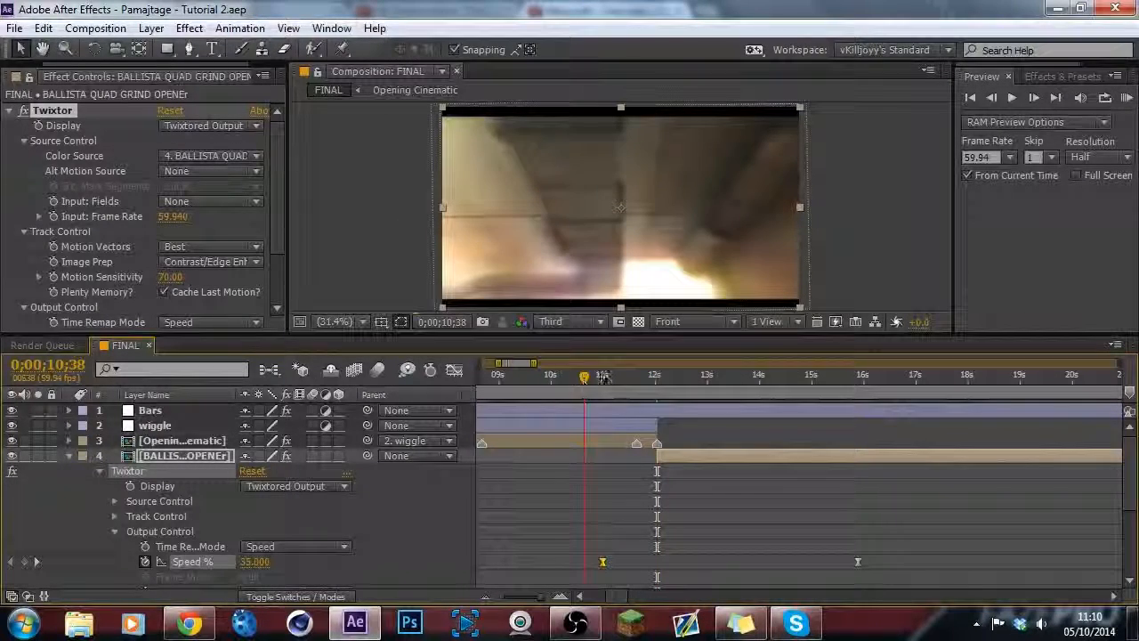
left_click_drag(607, 334, 607, 366)
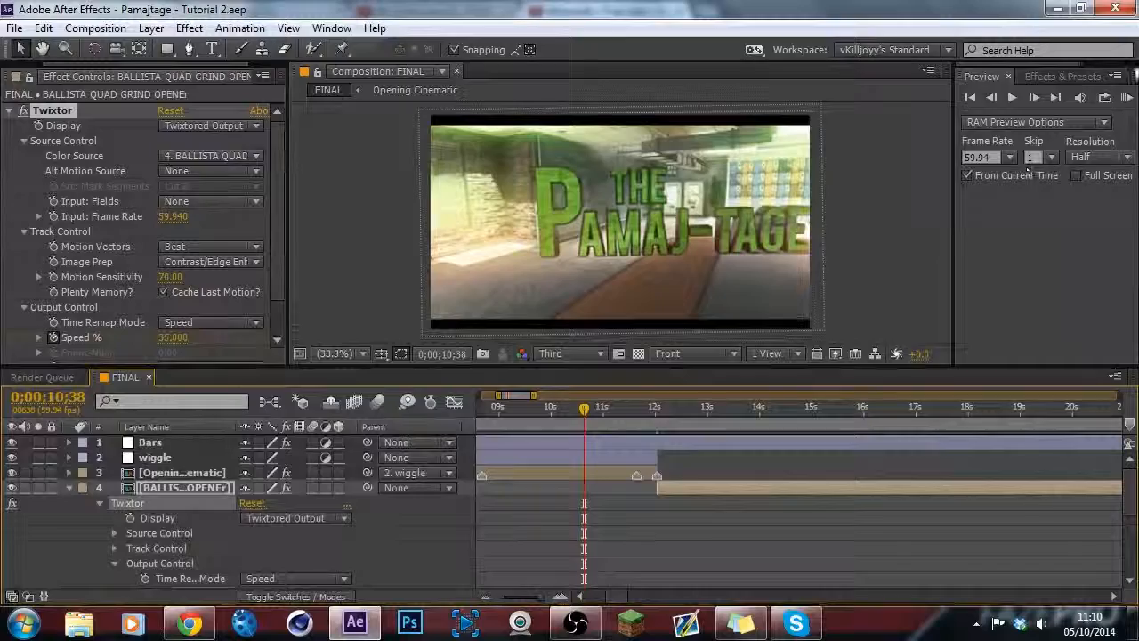
left_click(576, 623)
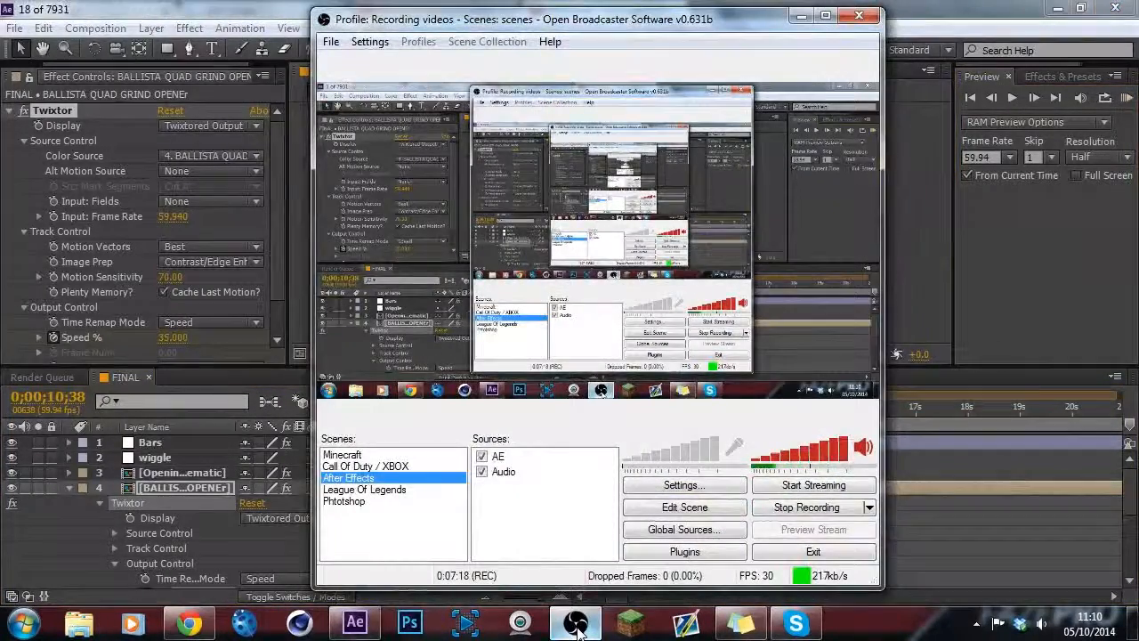
left_click(576, 623)
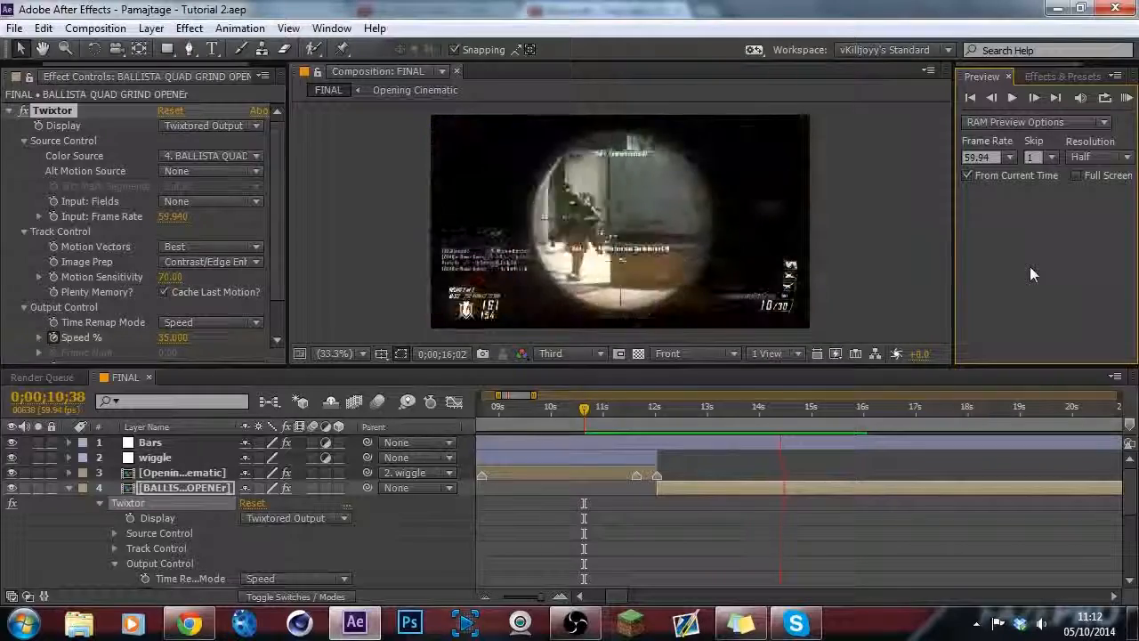
left_click(1029, 266)
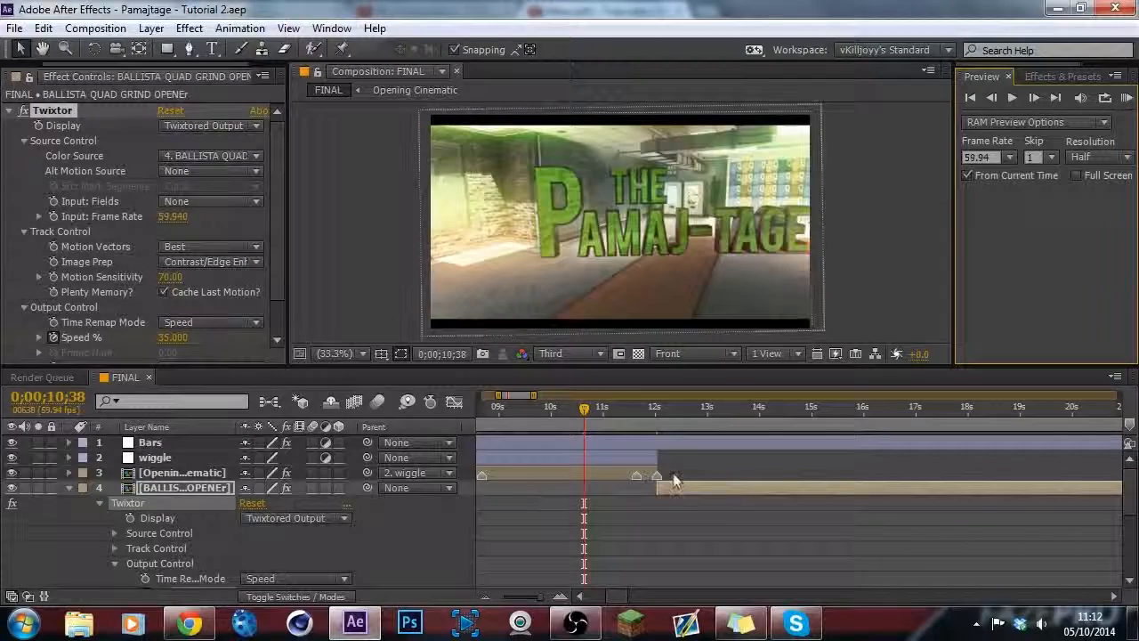
List the Opening Cinematic layer's effects and magnify the timeline around its marker at 0;00;11;38.
left_click(202, 473)
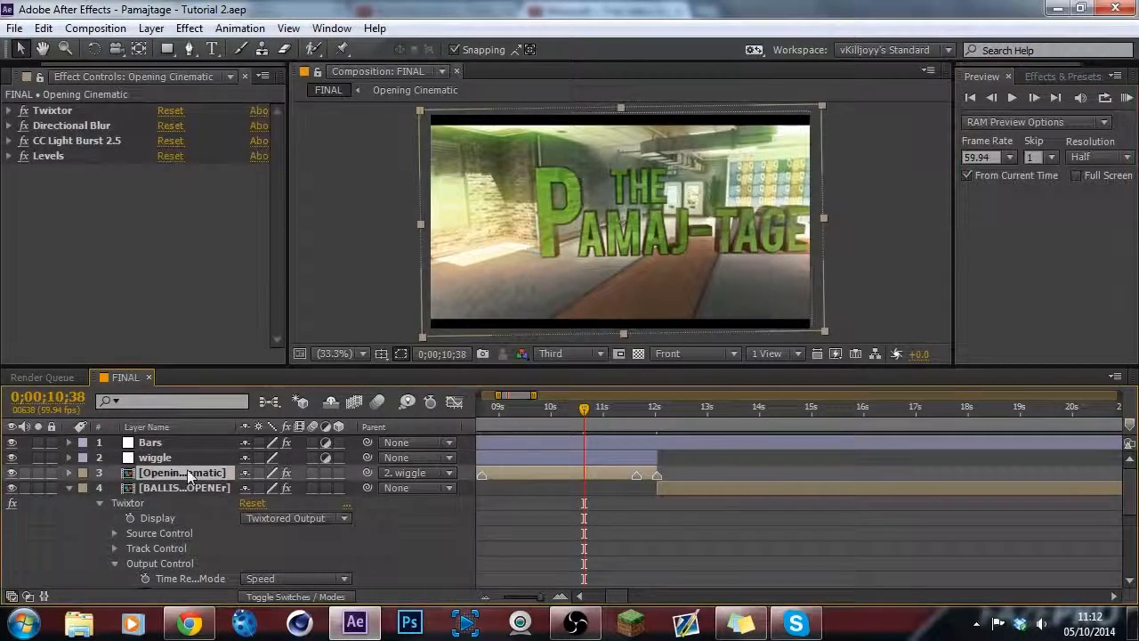
key("e")
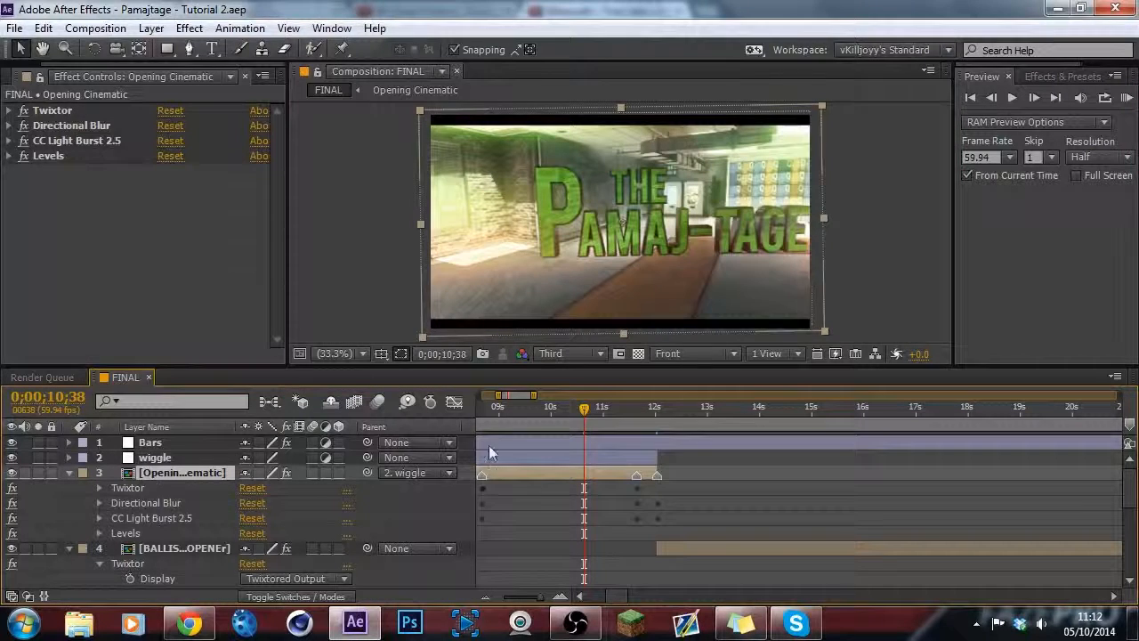
left_click(634, 415)
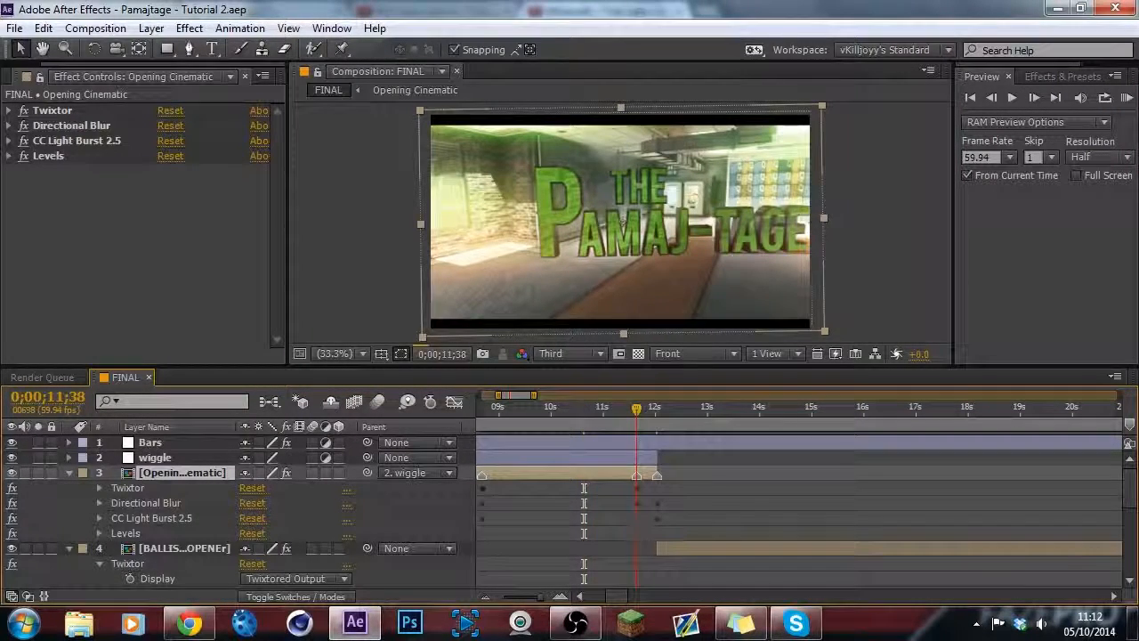
left_click(561, 597)
left_click(561, 597)
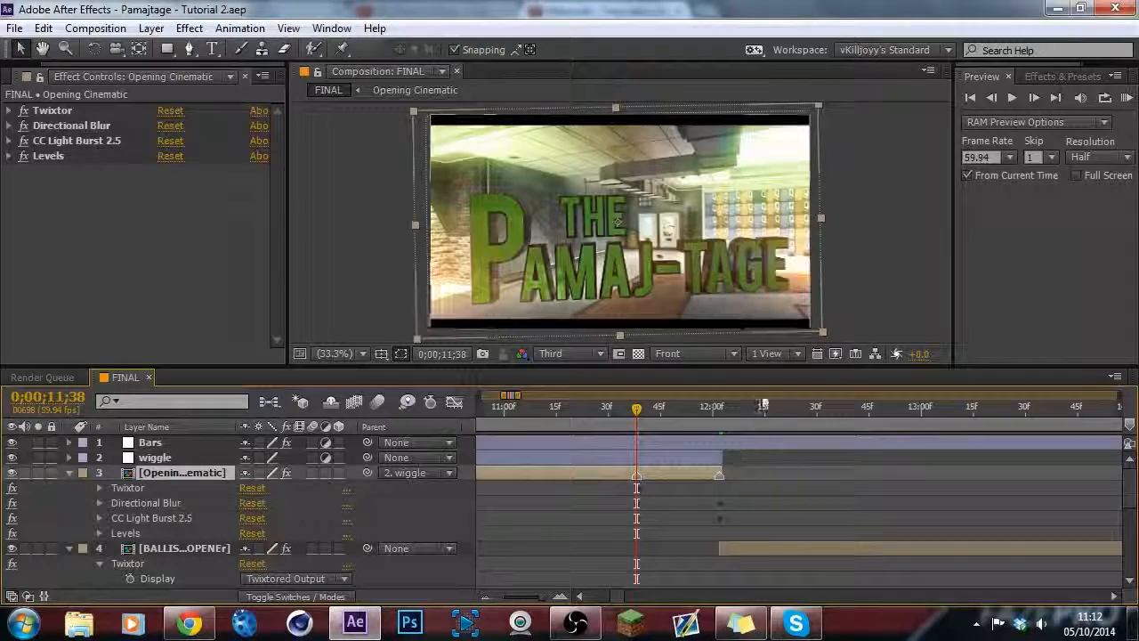
Add a layer marker to the gameplay clip at 0;00;12;27 and collapse the Opening Cinematic layer's effects.
left_click_drag(785, 410, 800, 411)
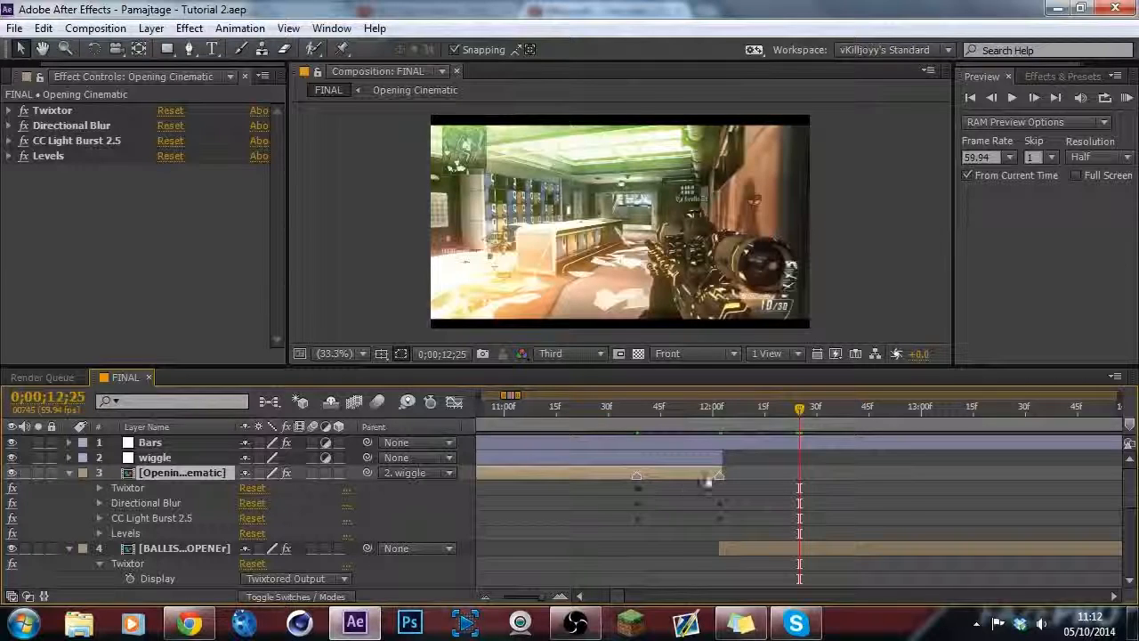
left_click_drag(803, 410, 811, 407)
left_click(809, 555)
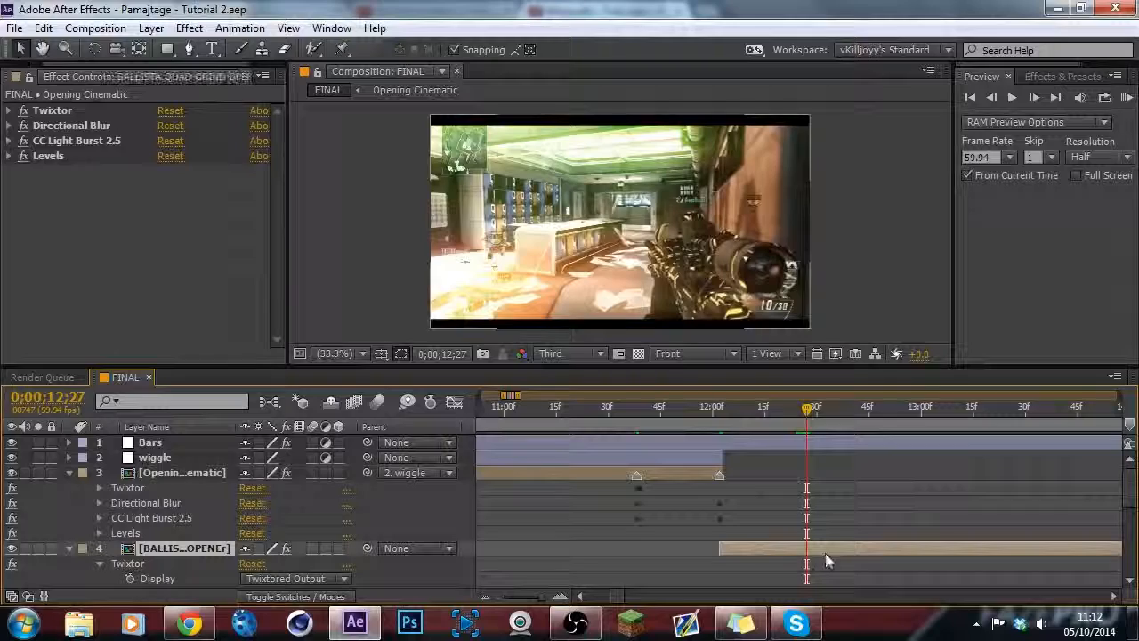
left_click(69, 473)
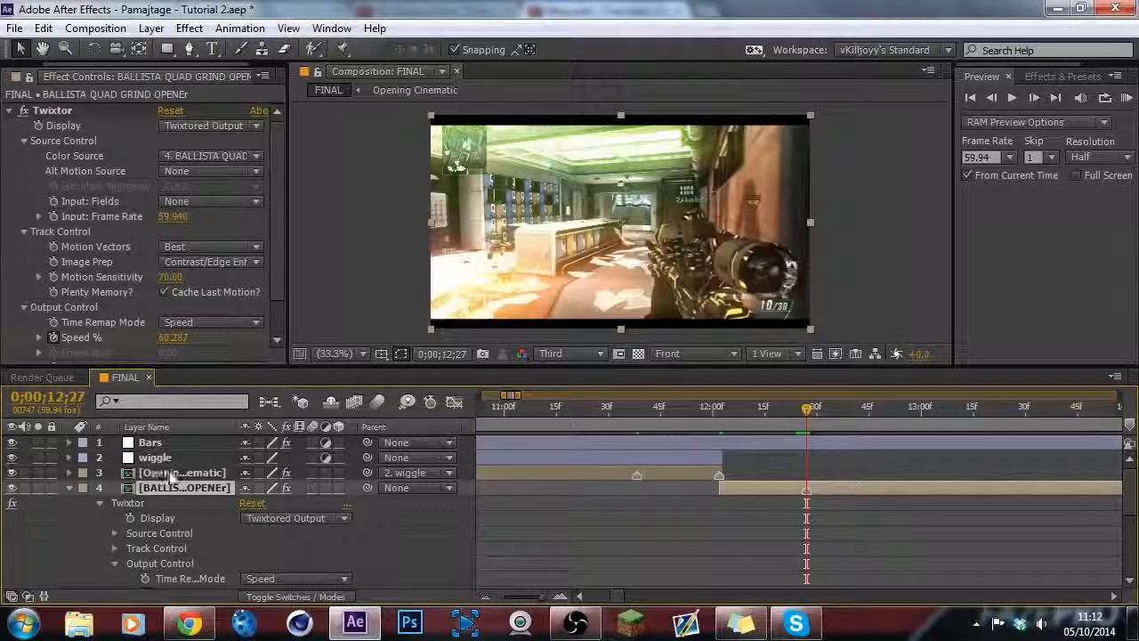
Find the CC Light Burst 2.5 effect with the search "cc light" and apply it to the gameplay clip.
left_click(171, 477)
left_click(71, 473)
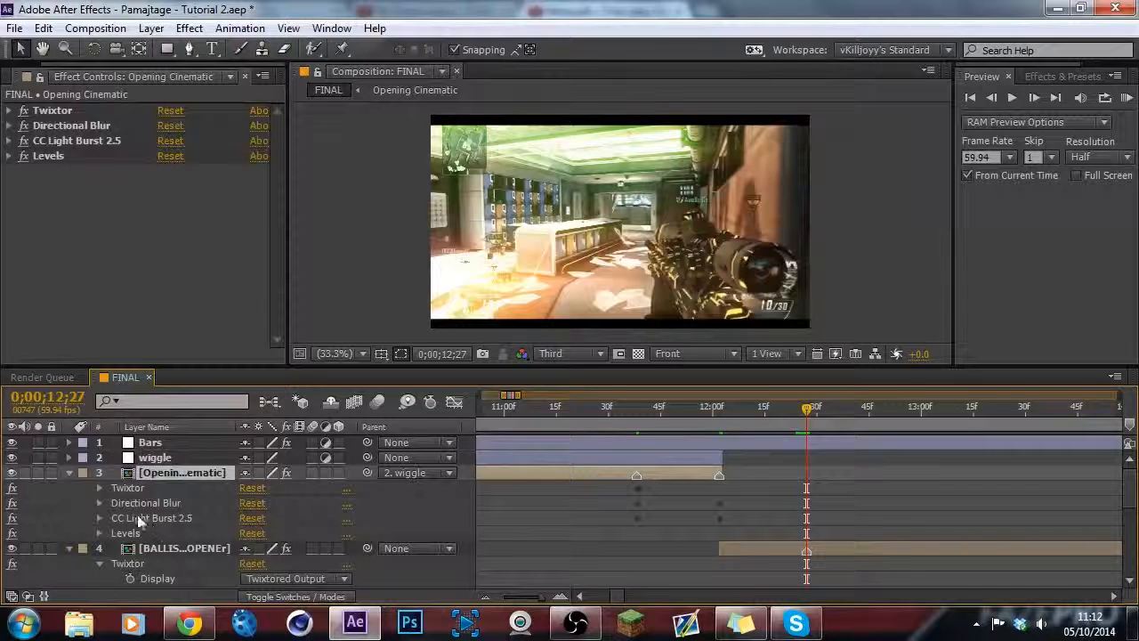
left_click(70, 473)
left_click(1047, 76)
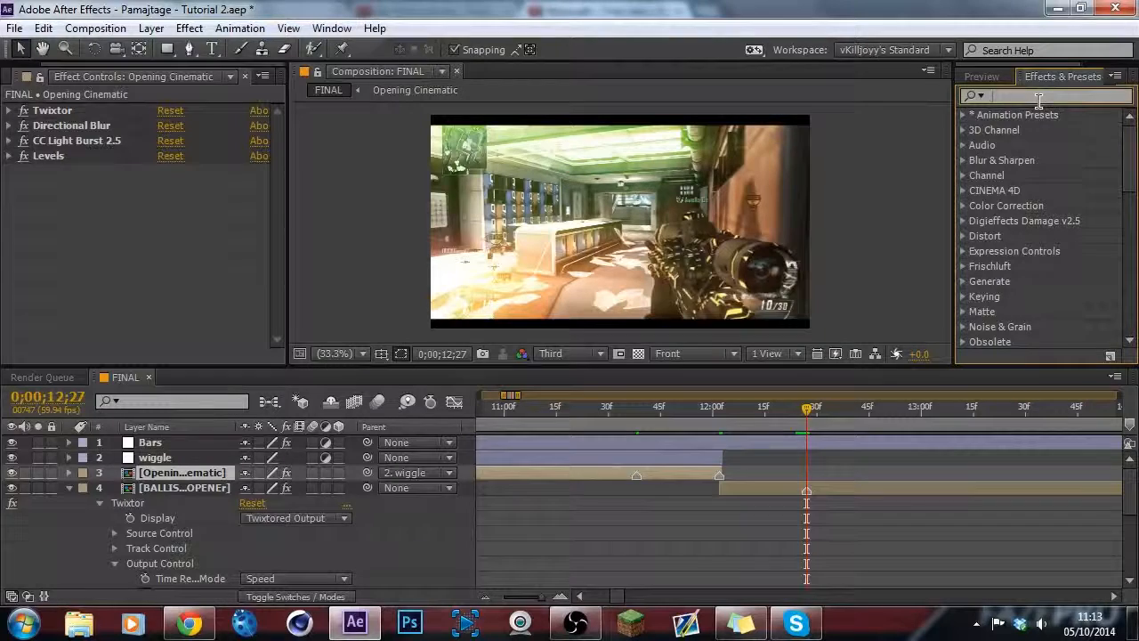
type("cd")
key("BackSpace")
type("c")
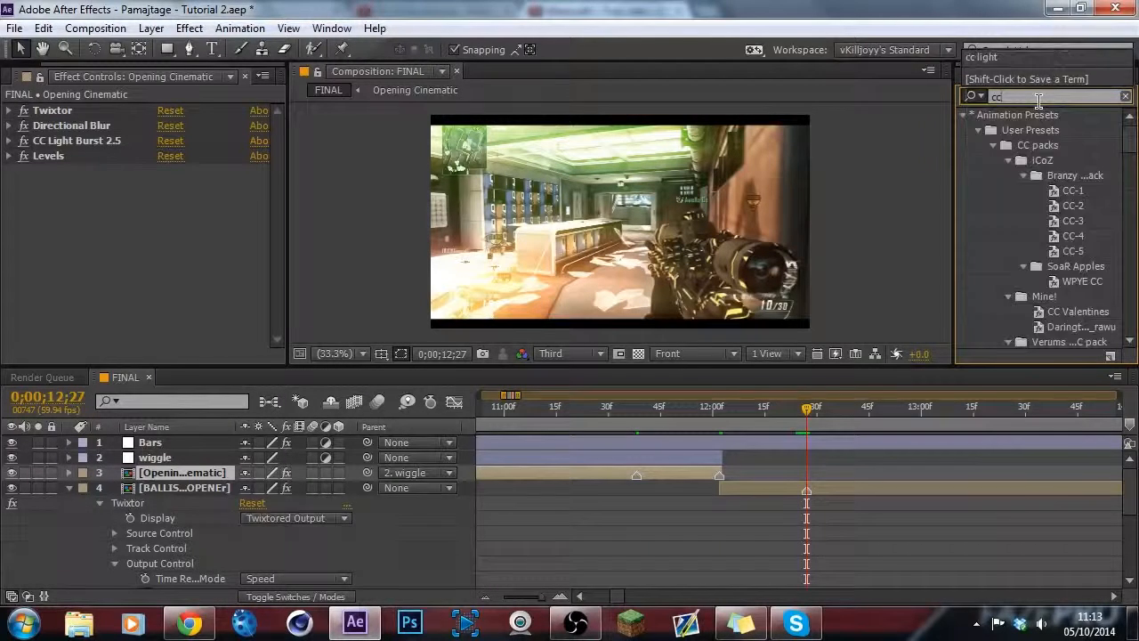
type(" light")
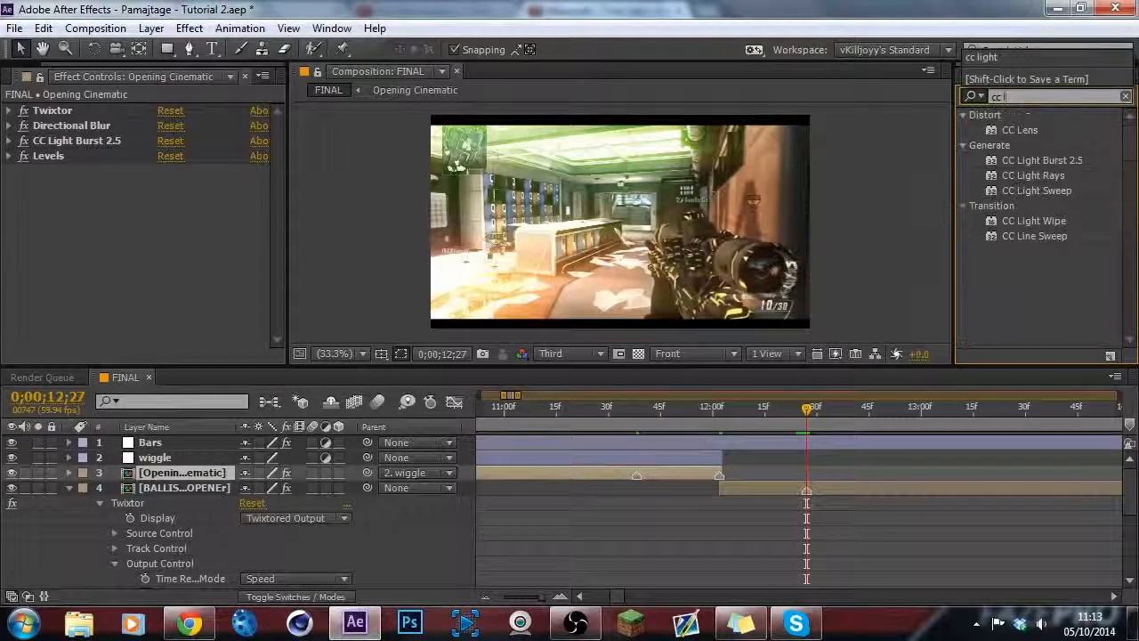
left_click_drag(1050, 130, 895, 489)
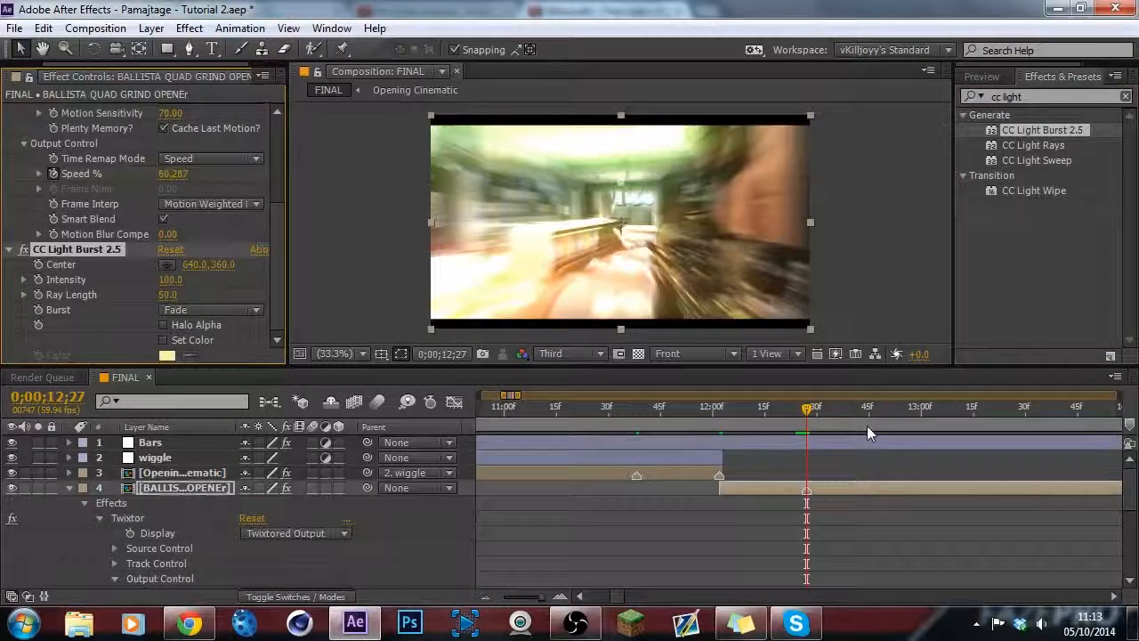
Examine the Opening Cinematic's CC Light Burst 2.5 Ray Length at 0;00;11;53, at 0;00;12;02 and at its 0;00;11;38 marker.
left_click(505, 478)
left_click(688, 406)
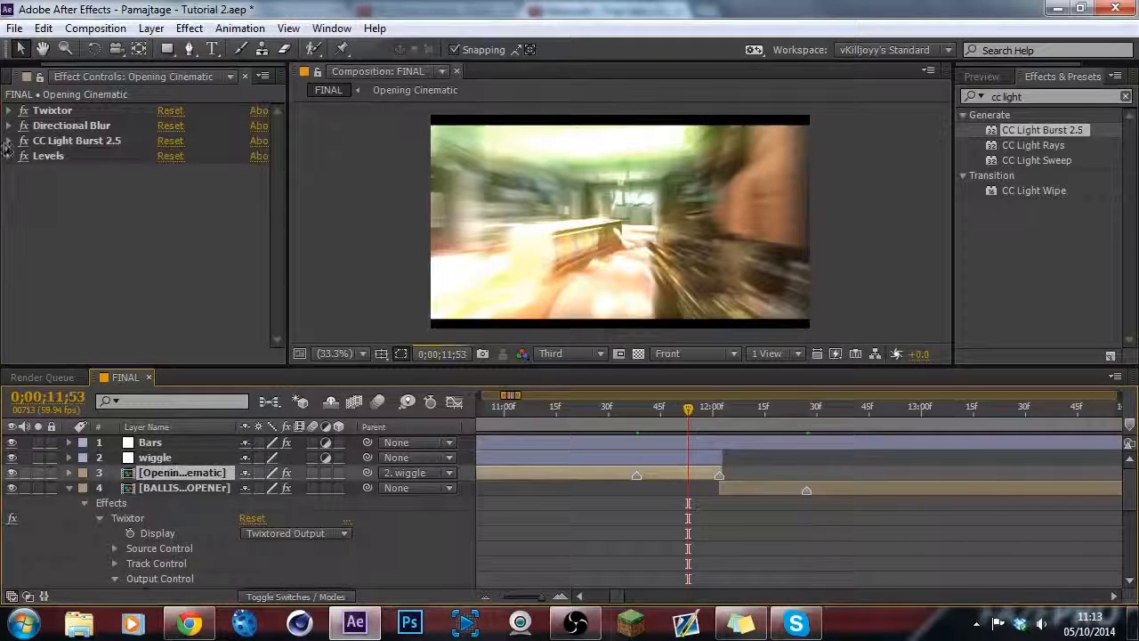
left_click(9, 140)
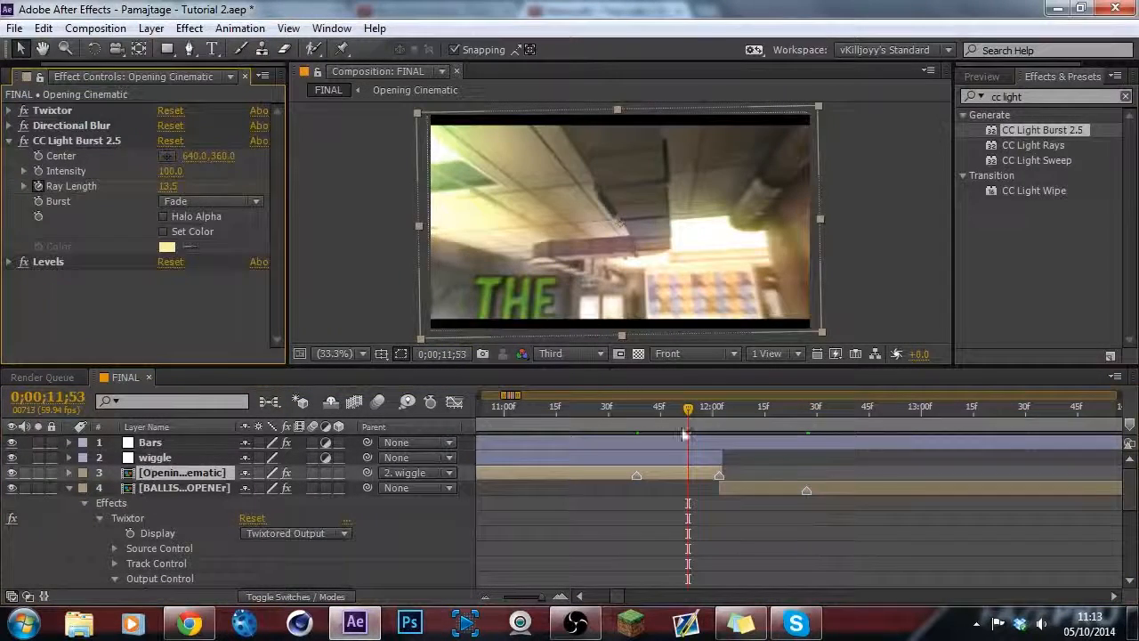
left_click(718, 428)
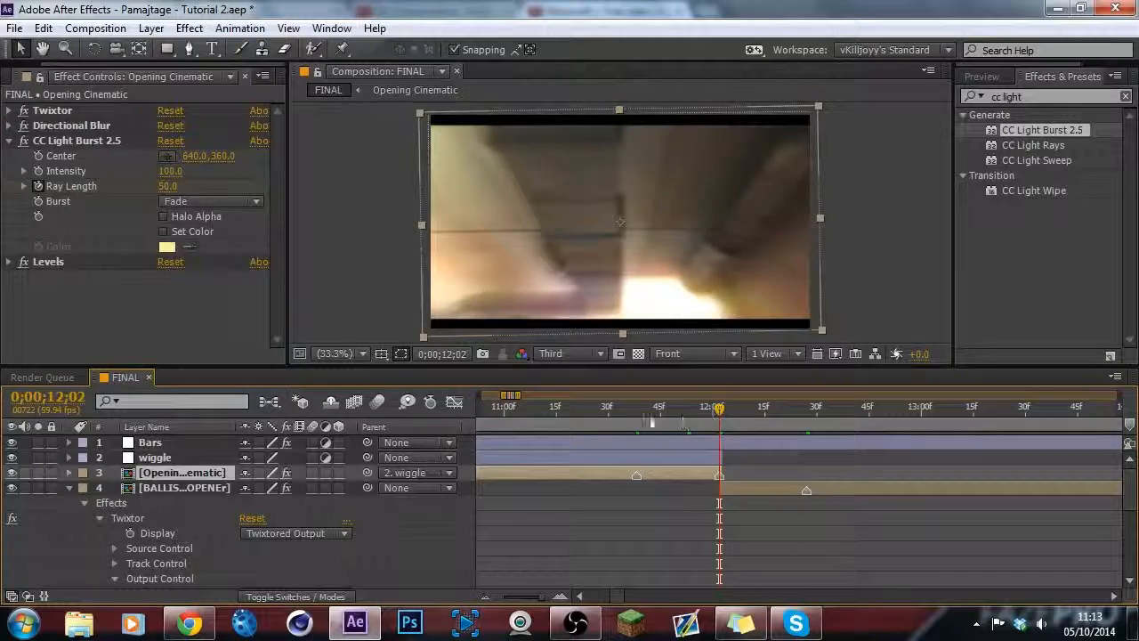
left_click(634, 426)
Keyframe the gameplay clip's CC Light Burst 2.5 Ray Length at 0 on the 0;00;12;27 marker.
left_click(805, 425)
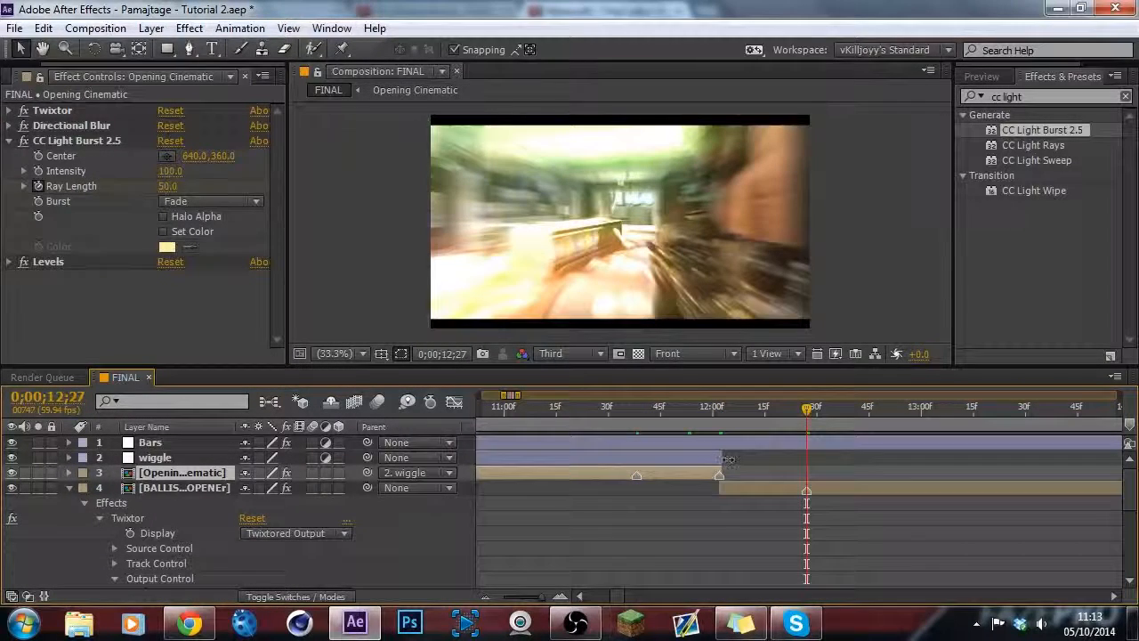
left_click(744, 488)
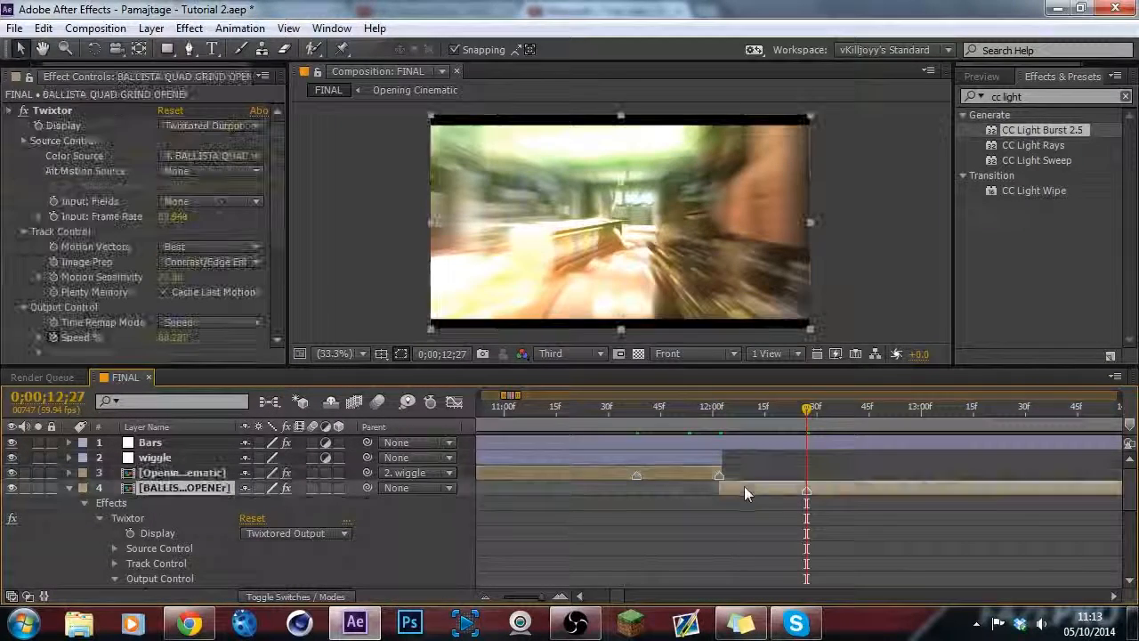
left_click(10, 111)
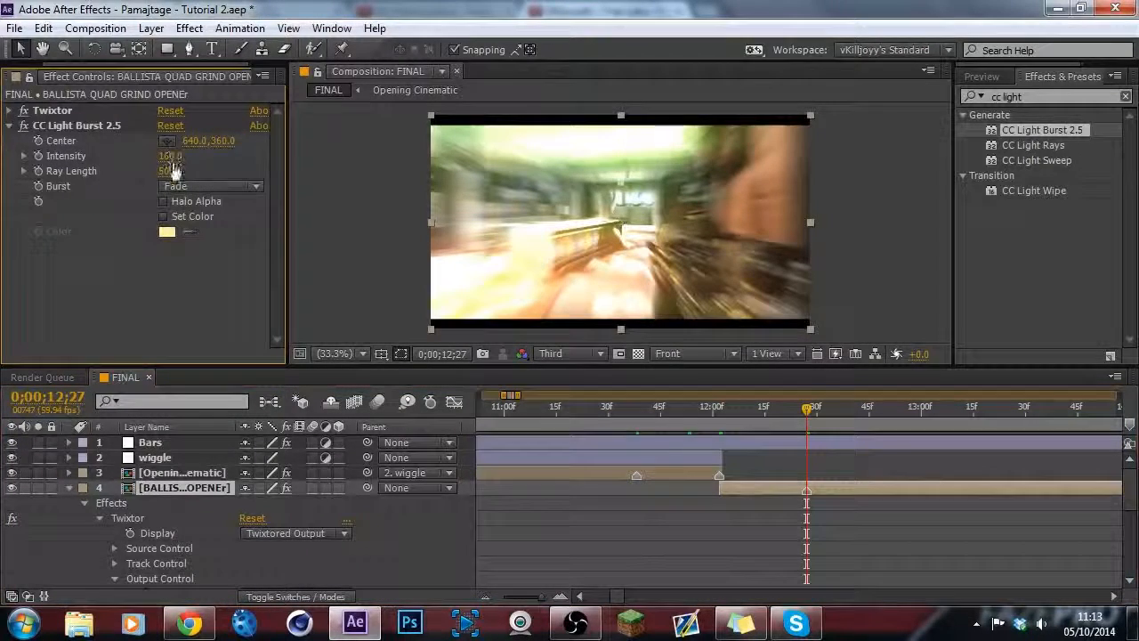
left_click_drag(165, 171, 106, 171)
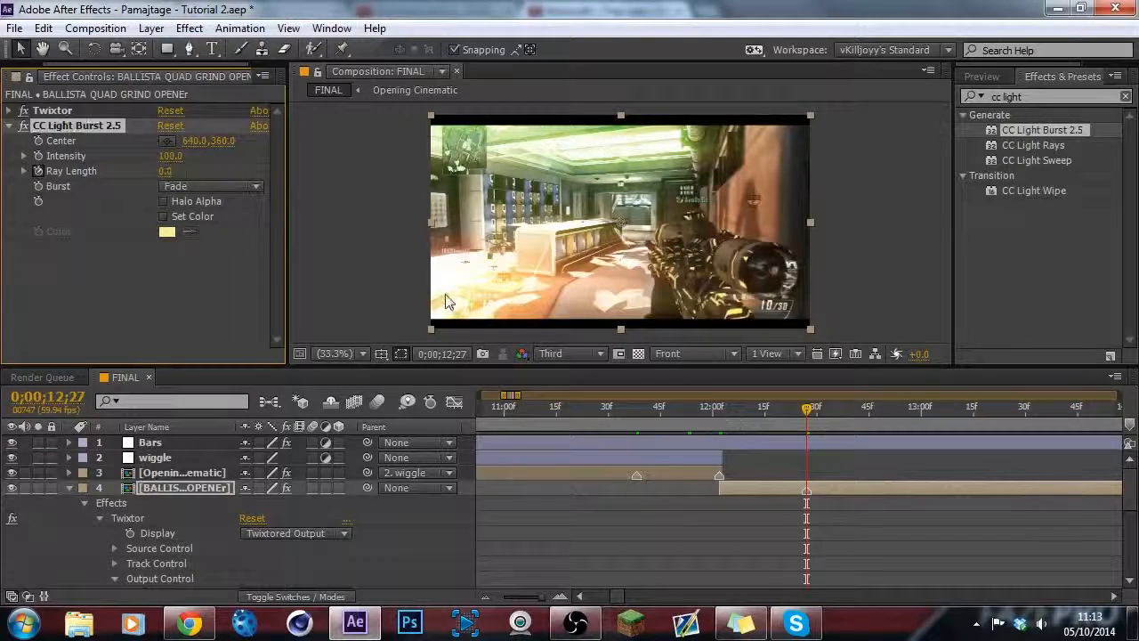
Set the gameplay clip's CC Light Burst 2.5 Ray Length to 50 at its start, 0;00;12;02.
left_click(687, 472)
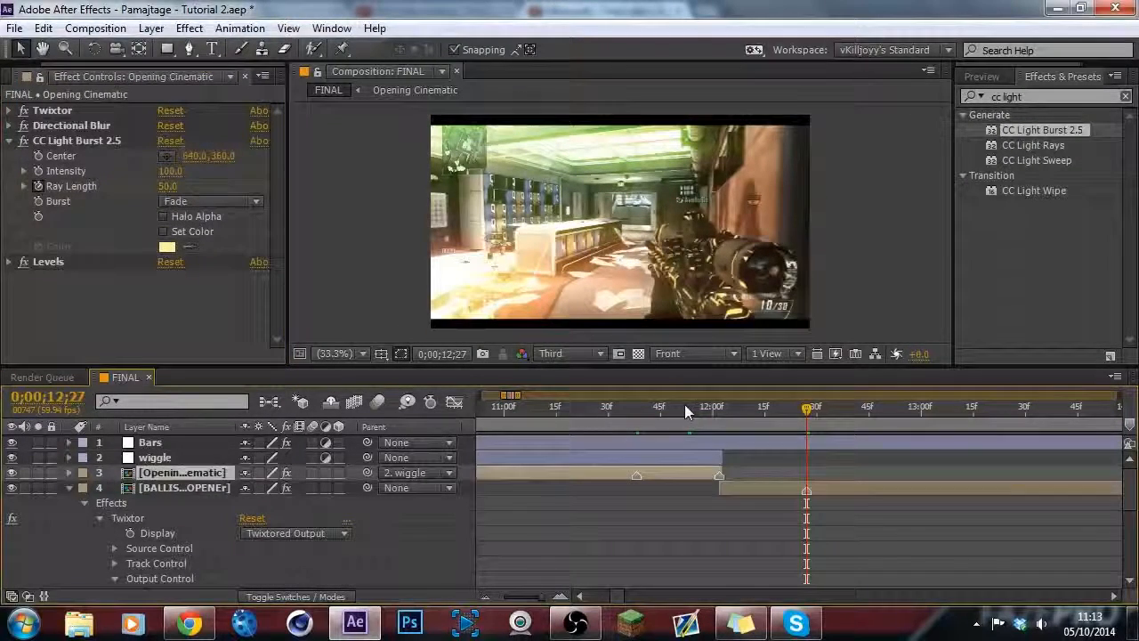
left_click(10, 141)
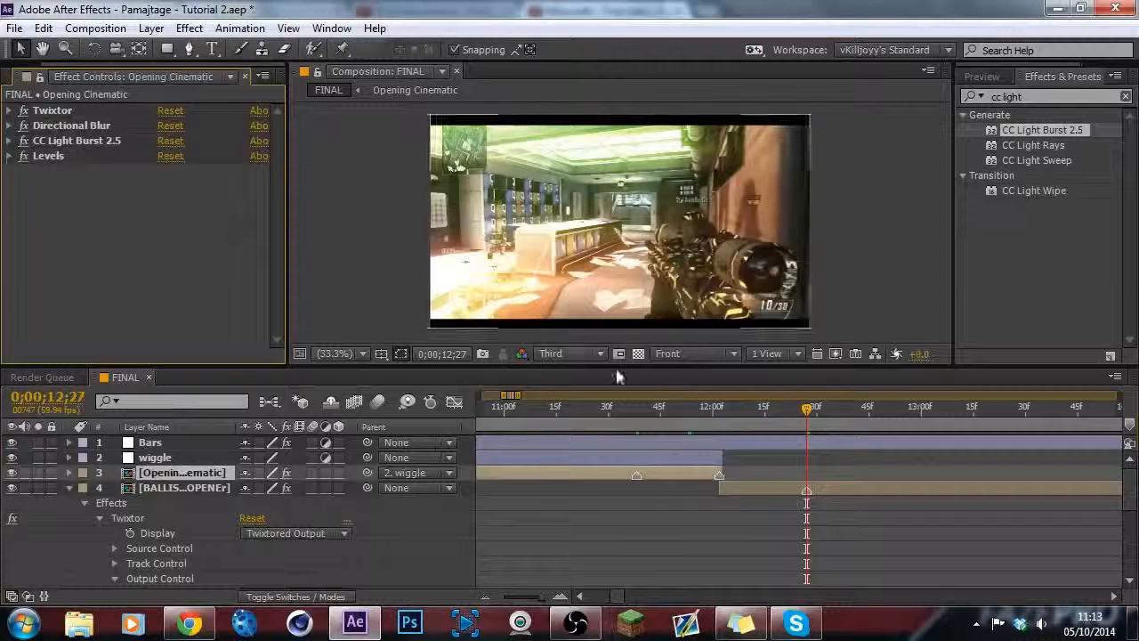
left_click(732, 491)
left_click(720, 415)
left_click(169, 157)
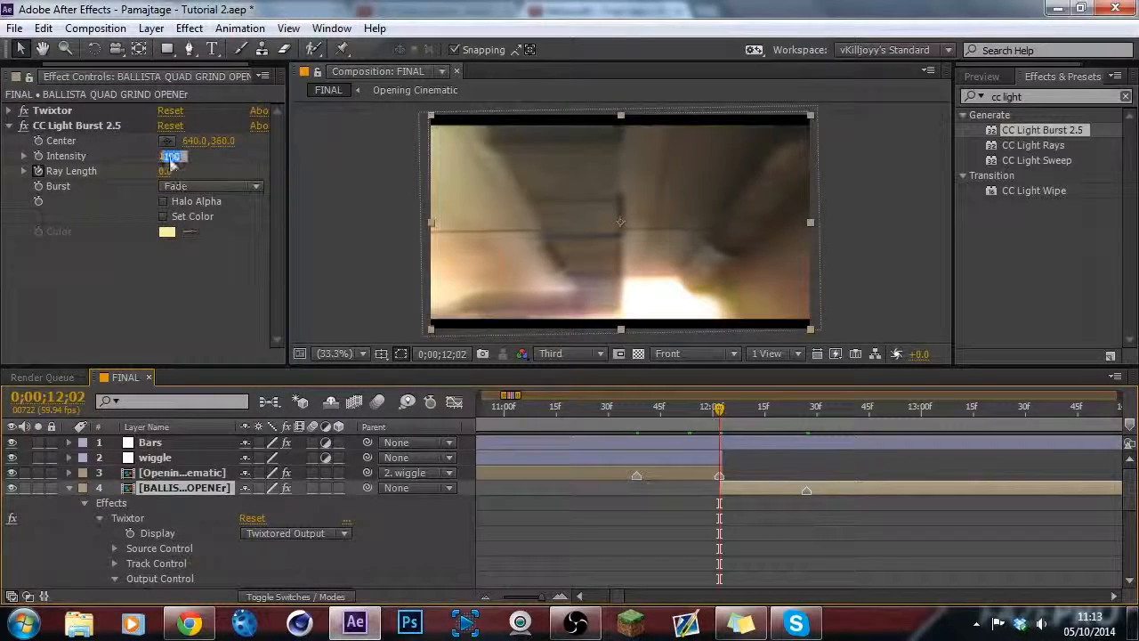
left_click(165, 171)
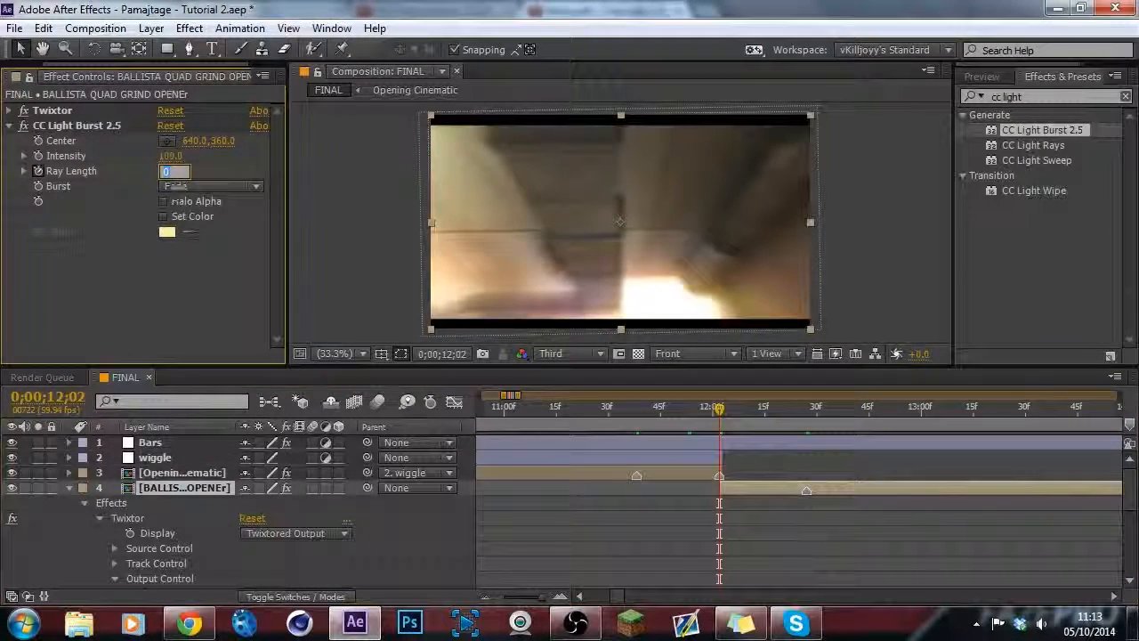
type("50")
key("Return")
Examine the Opening Cinematic layer's animated effect curves in the graph editor, then return to the layer view.
left_click(638, 475)
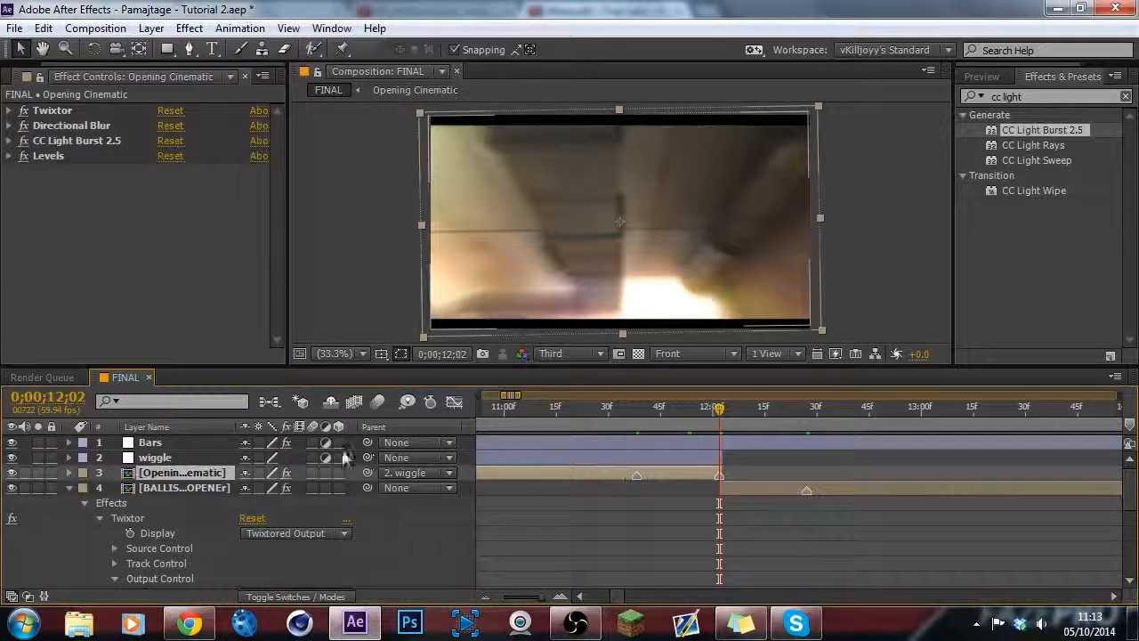
left_click(454, 402)
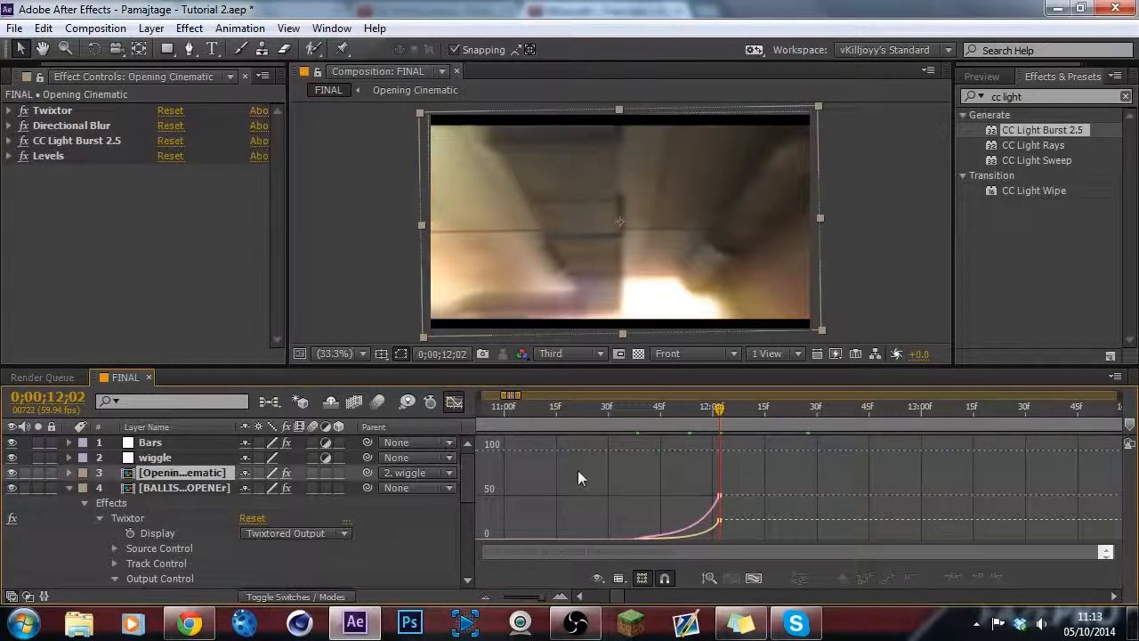
left_click(453, 402)
Scrub the gameplay clip from 0;00;12;02 to 0;00;12;28 to review its light burst, and collapse the effect's settings.
left_click(739, 488)
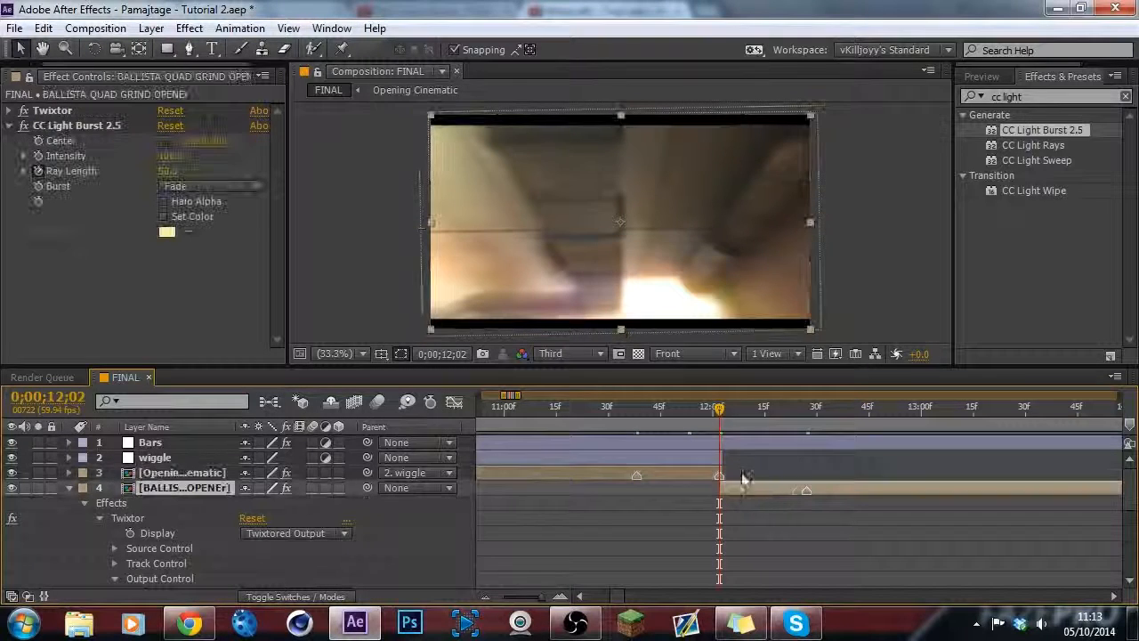
left_click(723, 411)
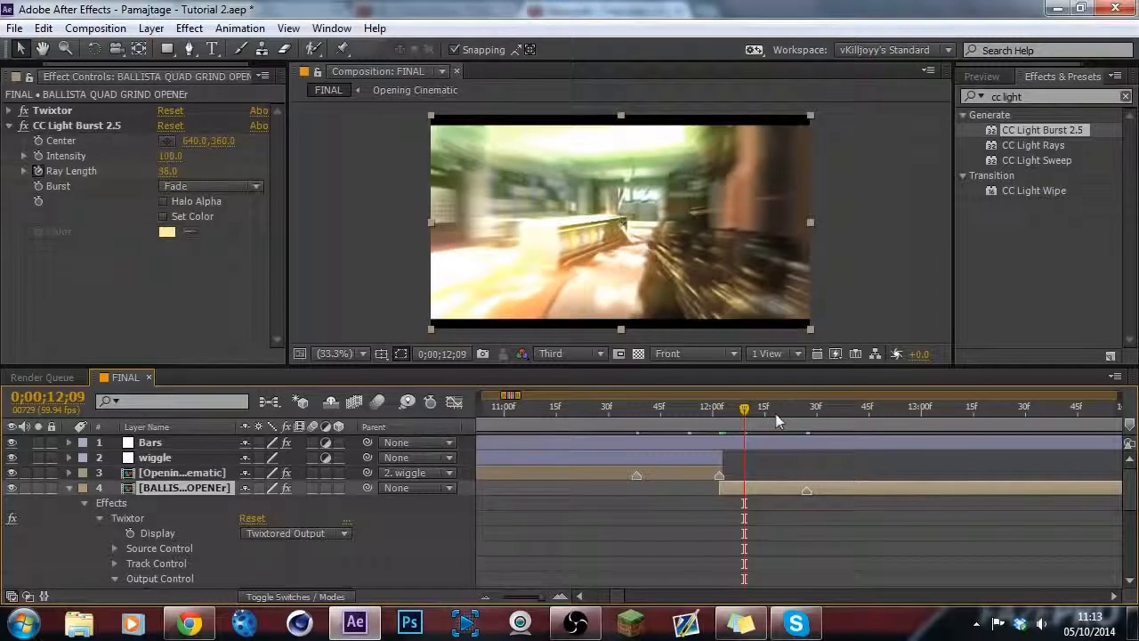
left_click_drag(784, 414, 812, 409)
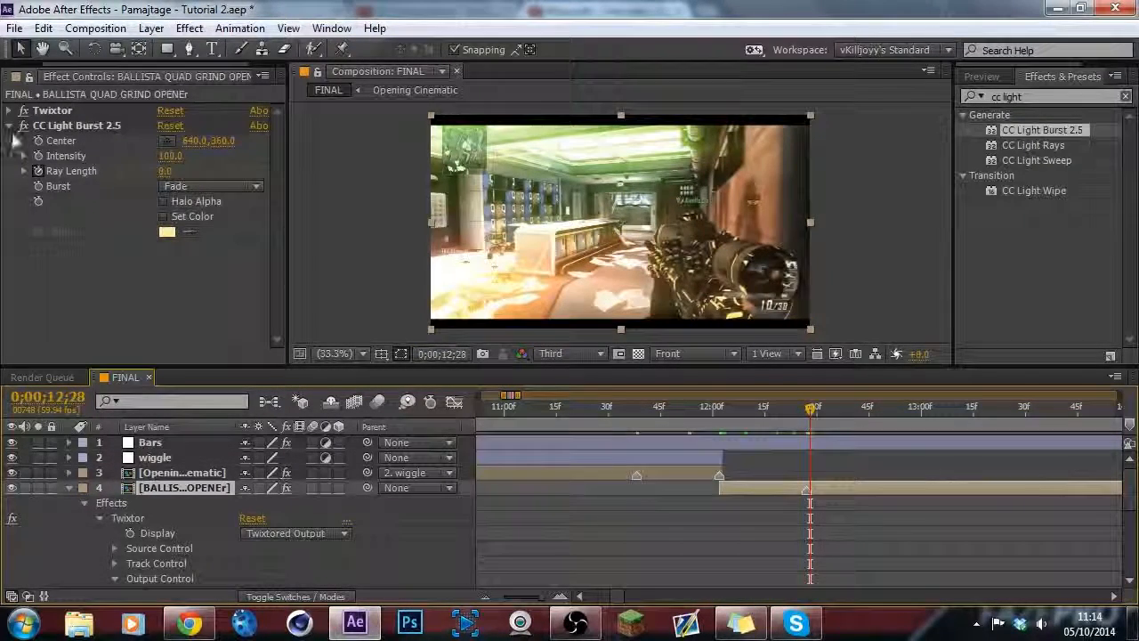
left_click(10, 125)
Find the Directional Blur effect with the search "directional" and apply it to the gameplay clip.
left_click(685, 412)
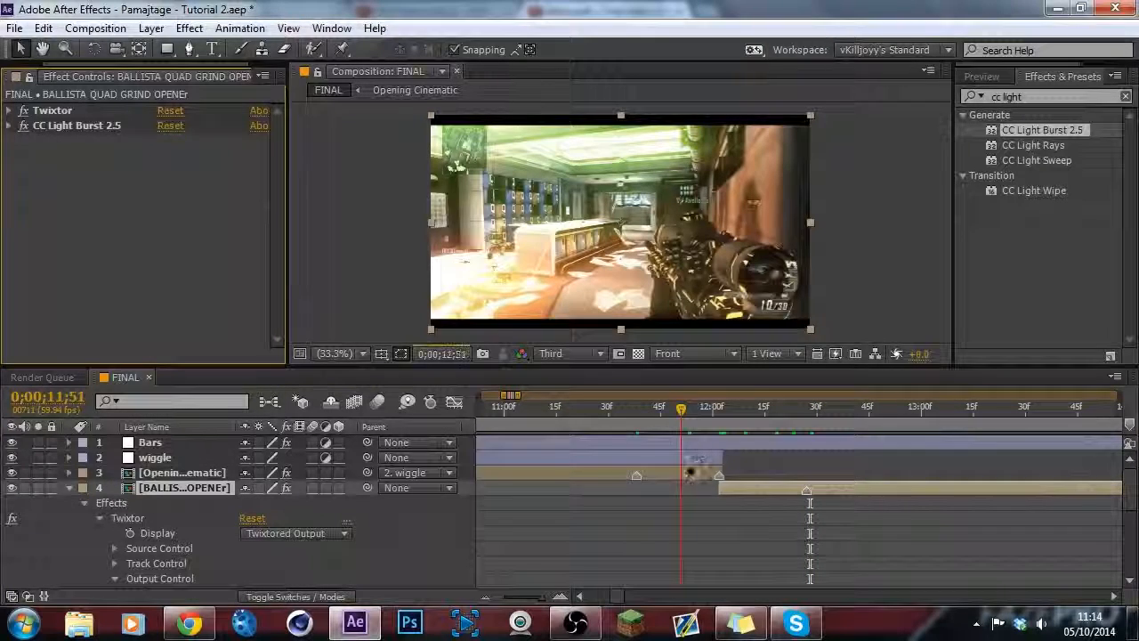
left_click(697, 471)
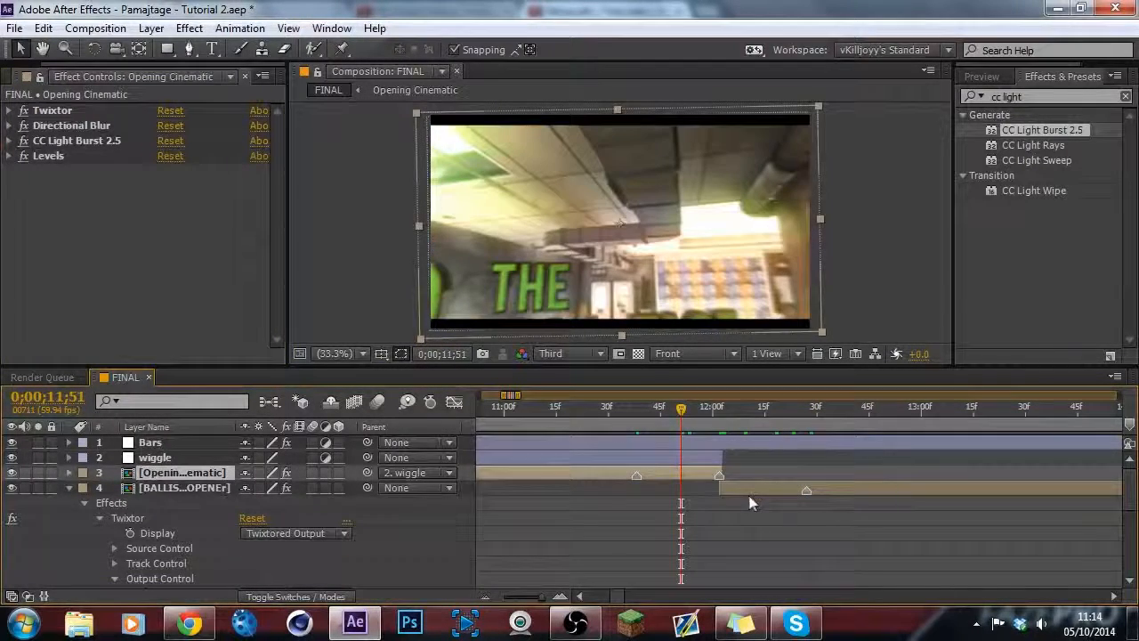
left_click(747, 504)
left_click(764, 411)
left_click(767, 492)
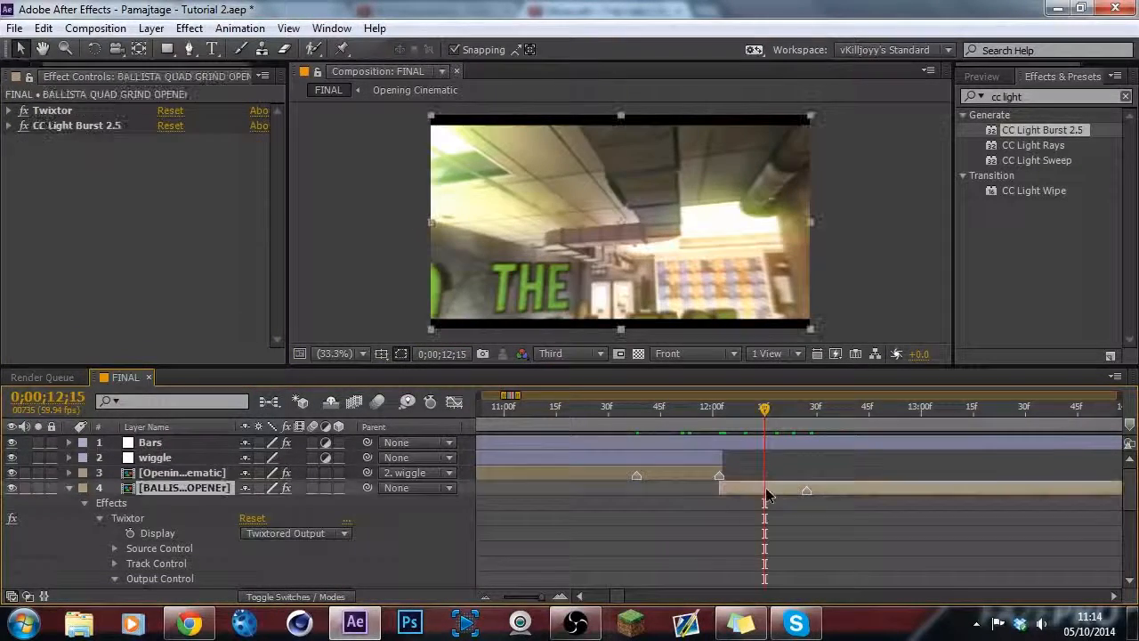
left_click(1014, 96)
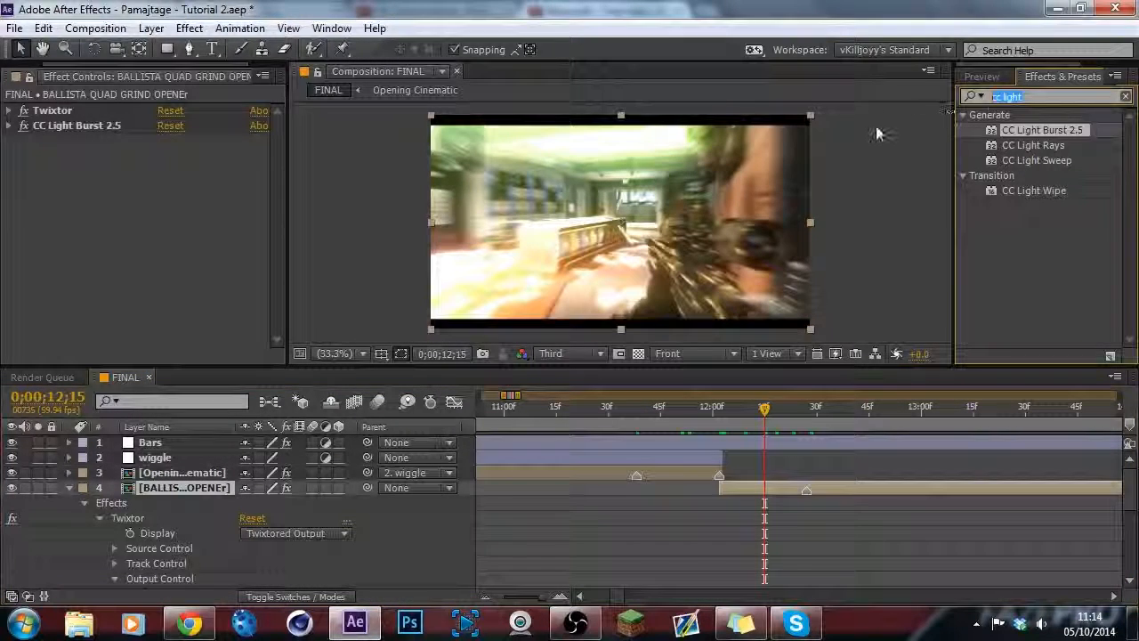
type("directional")
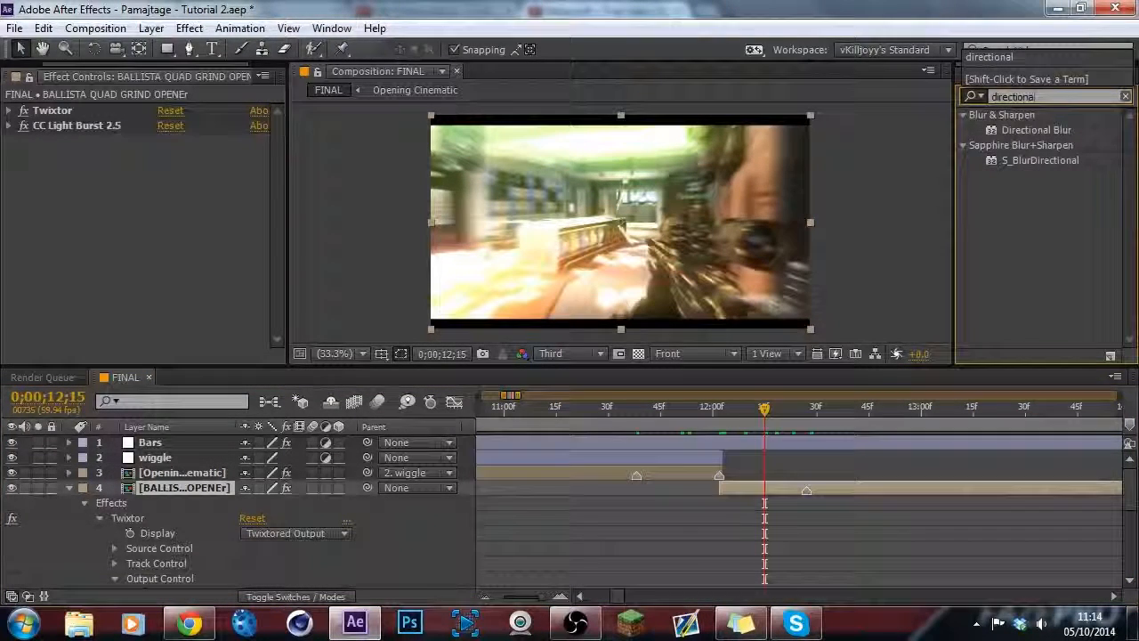
left_click_drag(1032, 130, 806, 491)
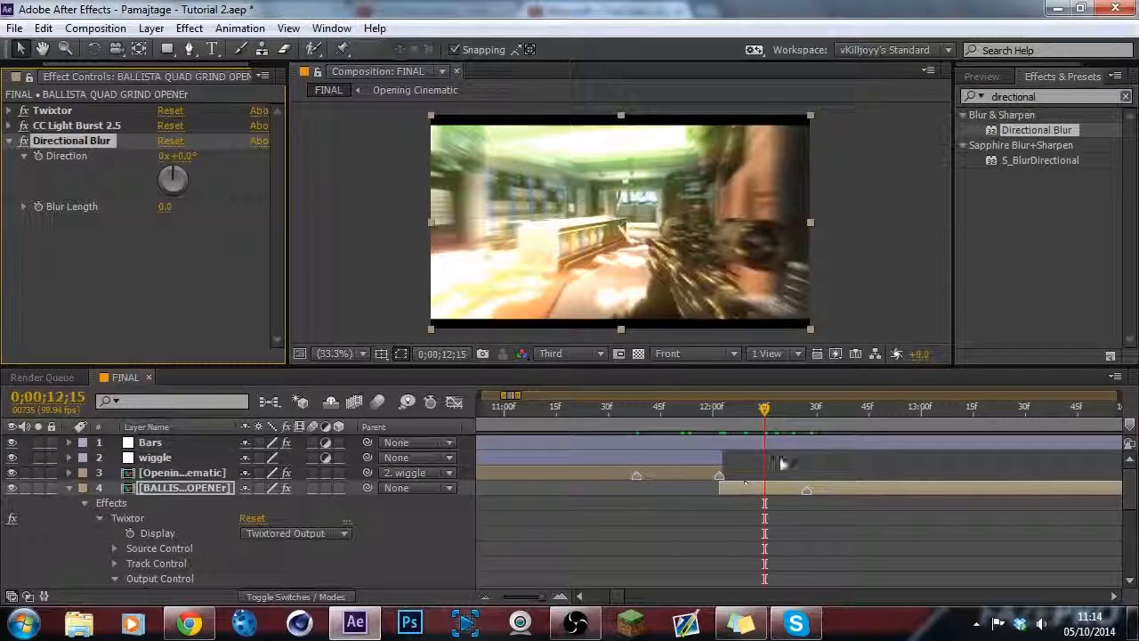
Examine the Opening Cinematic layer's Directional Blur direction and Blur Length at several times up to 0;00;12;02, then collapse the effect.
left_click(707, 472)
left_click(672, 410)
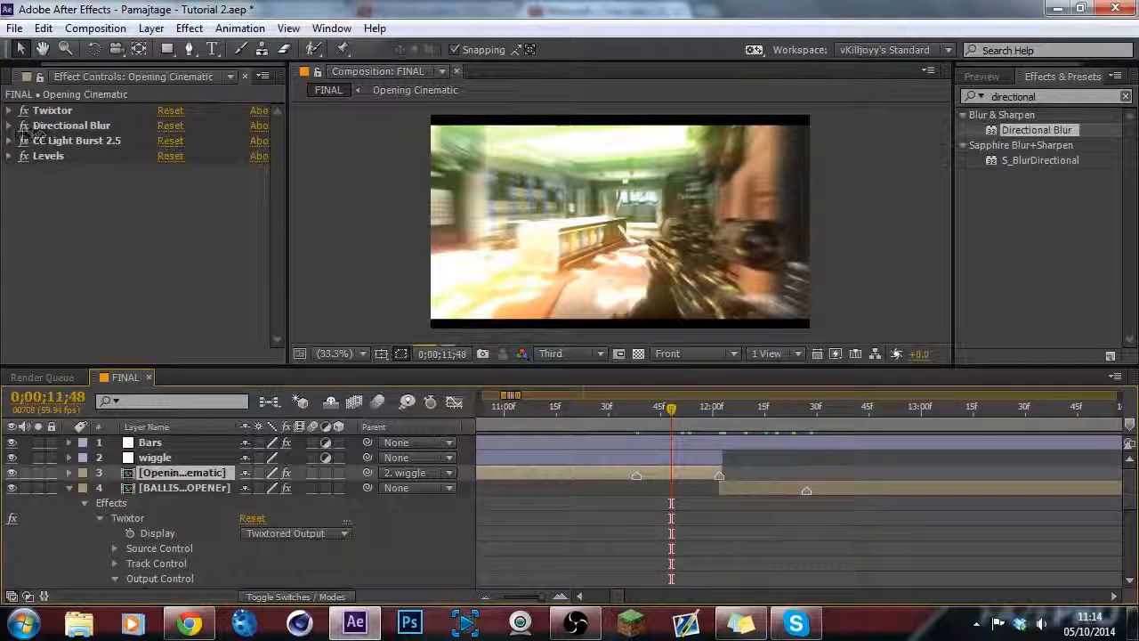
left_click(9, 126)
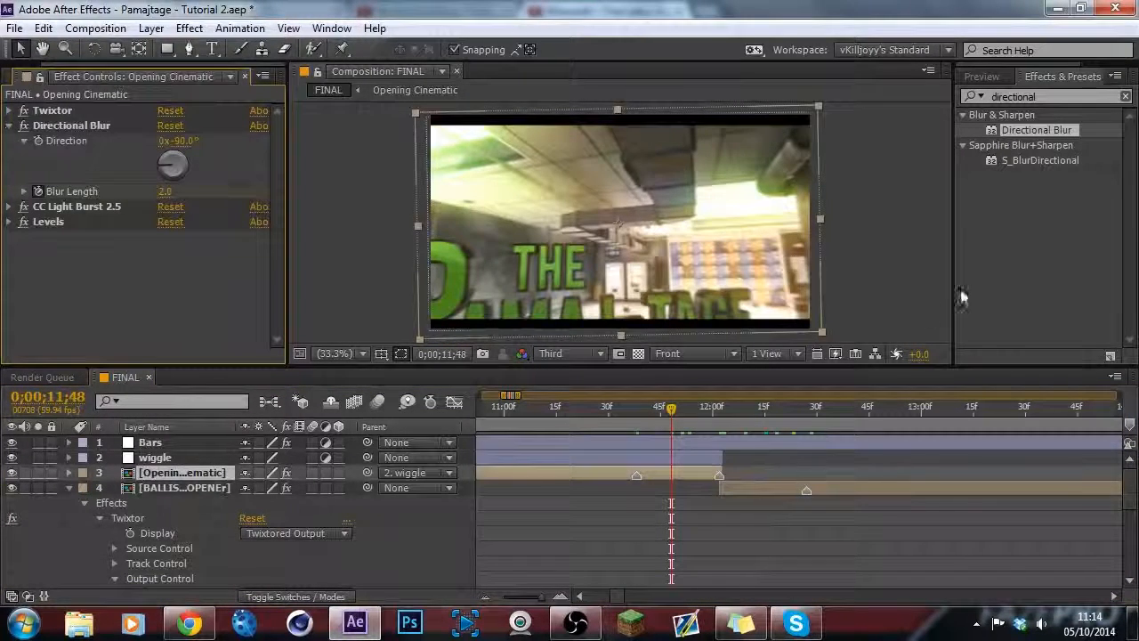
left_click(717, 409)
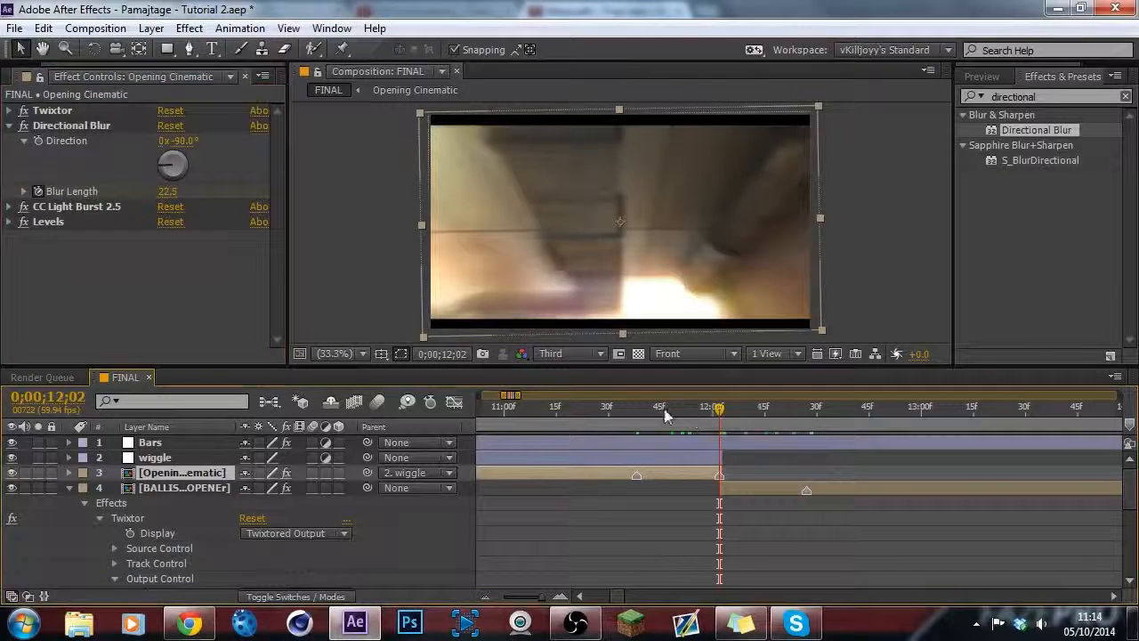
left_click(635, 414)
left_click(10, 127)
At 0;00;12;27, set the gameplay clip's Directional Blur Direction to -90° and start keyframing its Blur Length.
left_click(805, 429)
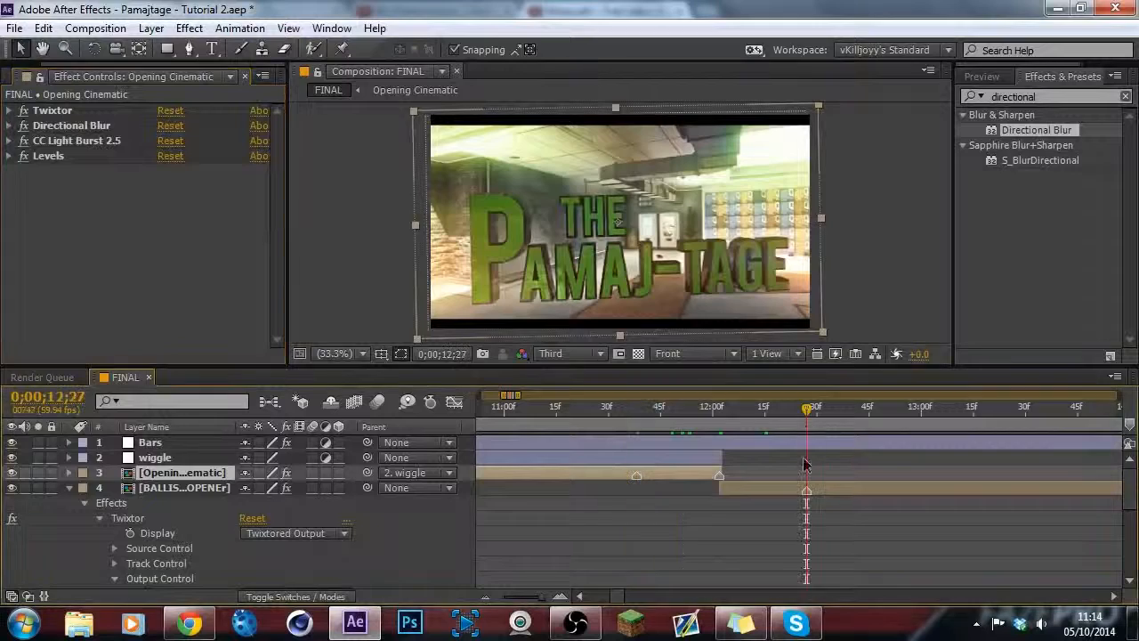
left_click(778, 491)
left_click(183, 156)
key("Return")
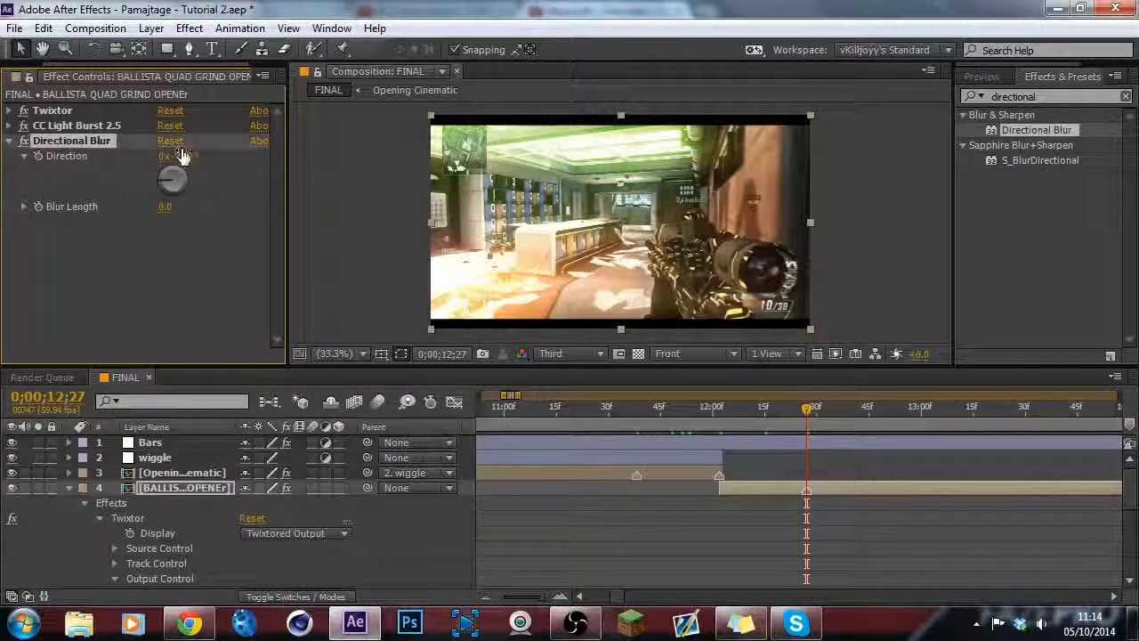
left_click(38, 206)
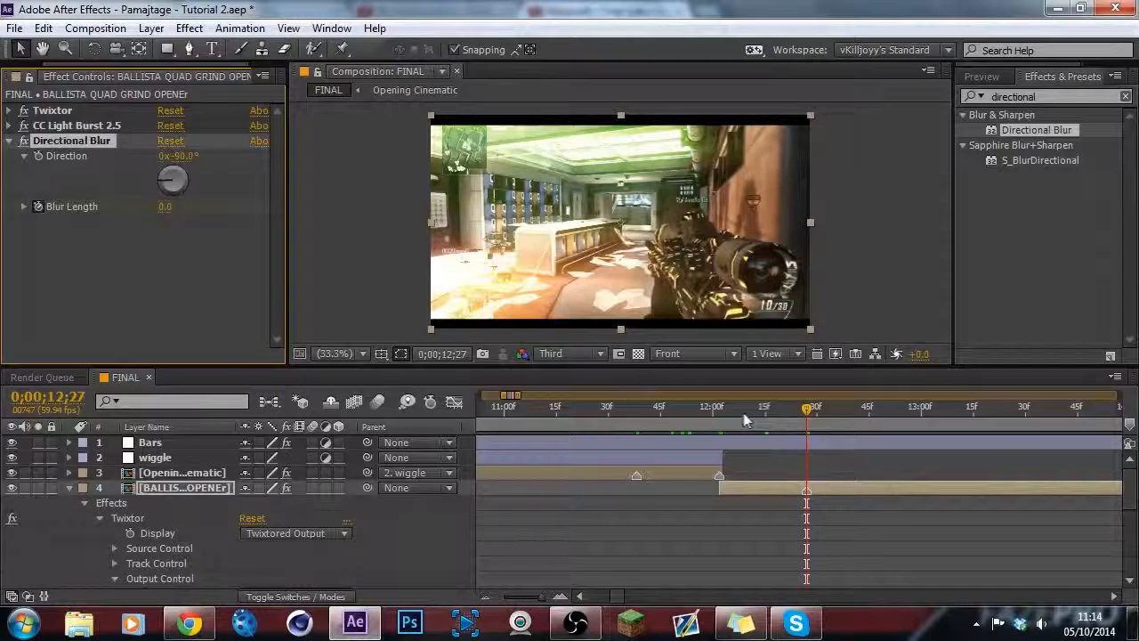
Set the gameplay clip's Directional Blur Blur Length to 22.5 at its start, 0;00;12;02.
left_click(721, 424)
left_click(164, 206)
type("25")
key("BackSpace")
type("2.5")
key("Return")
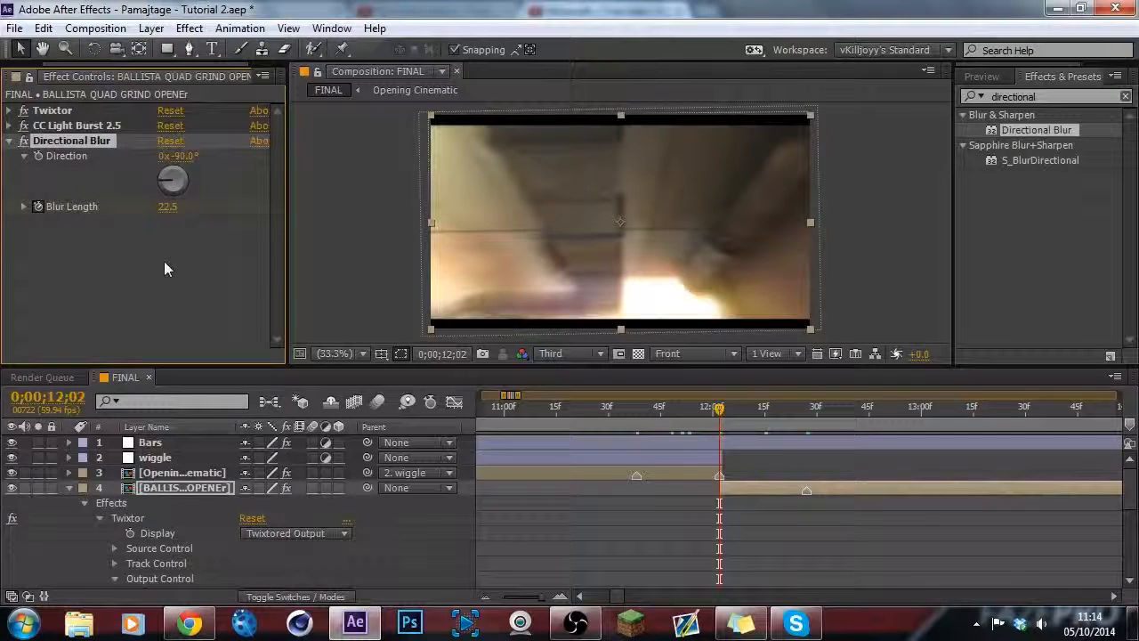
List the gameplay clip's effects and check CC Light Burst 2.5 and Directional Blur in the graph editor, then return to the layer view.
left_click(156, 493)
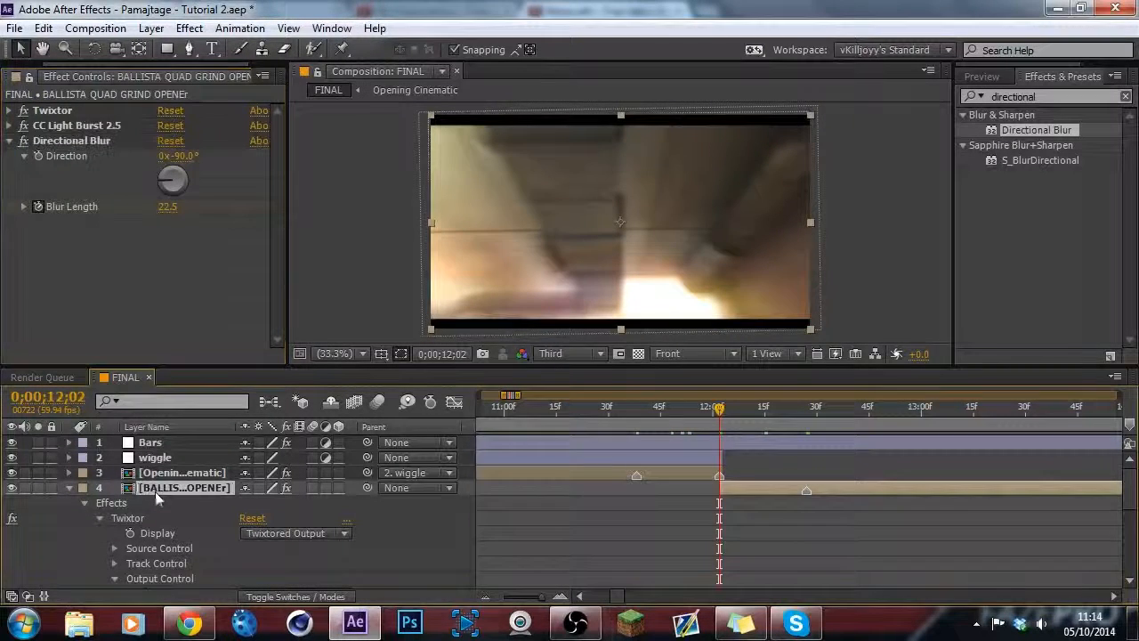
key("e")
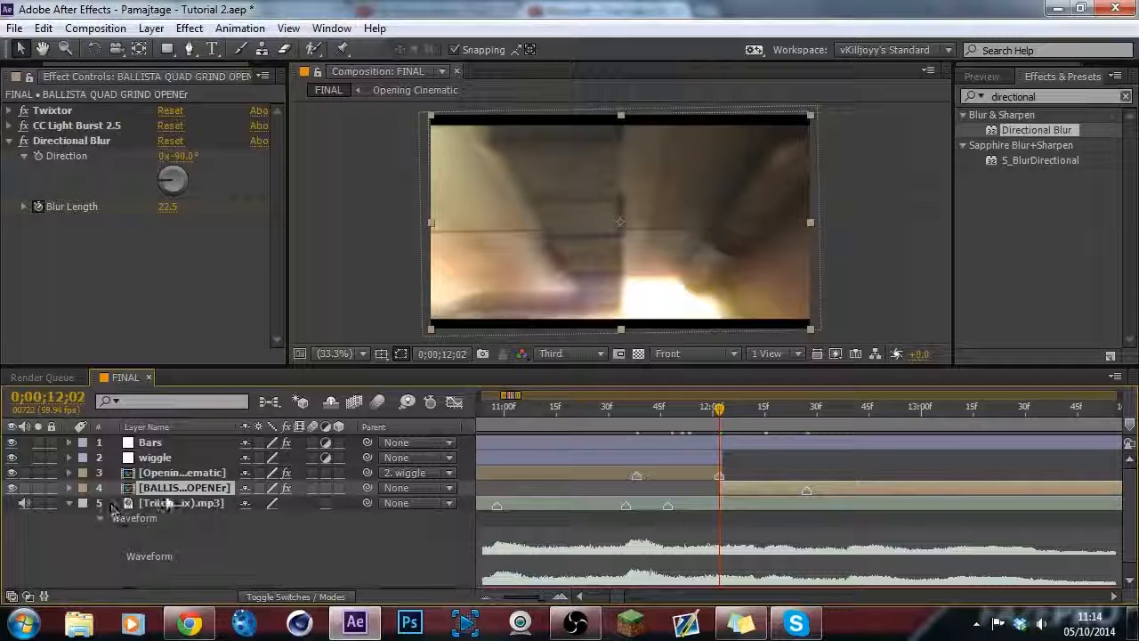
left_click(147, 518)
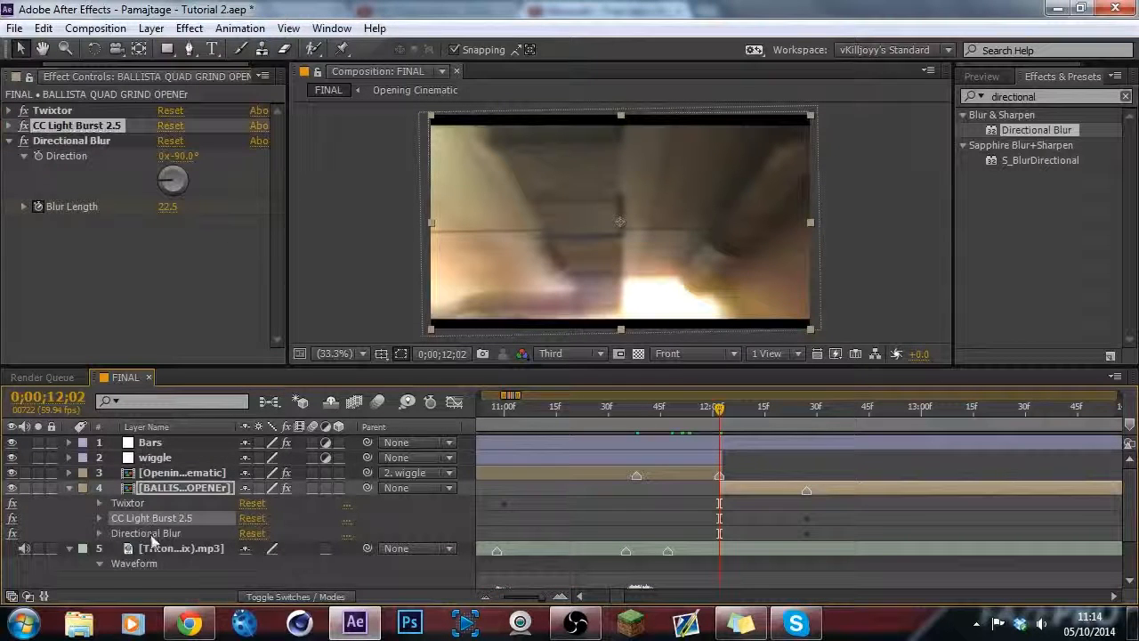
left_click(151, 533, "shift")
left_click(453, 402)
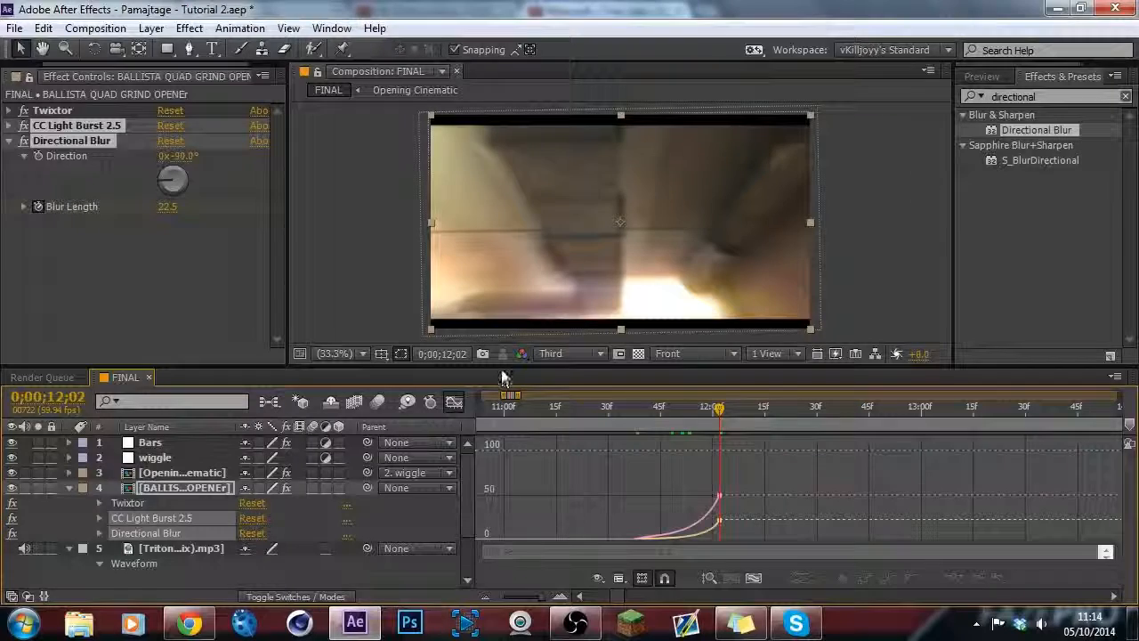
mouse_move(501, 365)
left_mouse_down()
mouse_move(501, 309)
mouse_move(501, 352)
left_mouse_up()
left_click(454, 390)
Expand both effects, select their Ray Length and Blur Length keyframes, and show the curves in an enlarged graph editor.
left_click(100, 505)
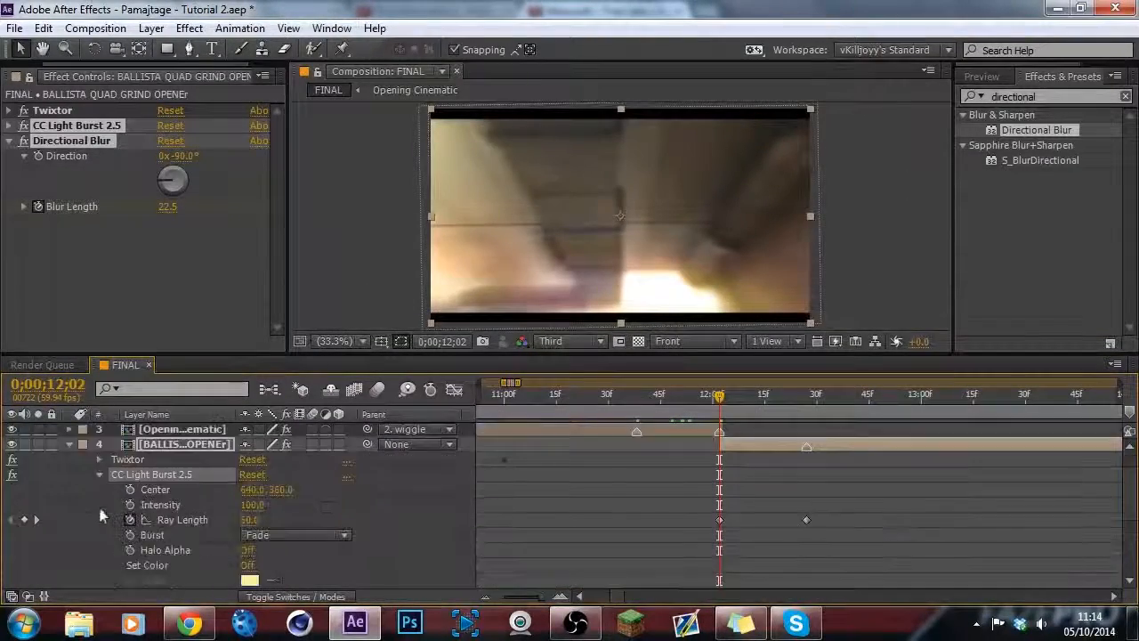
scroll(102, 472, "down", 3)
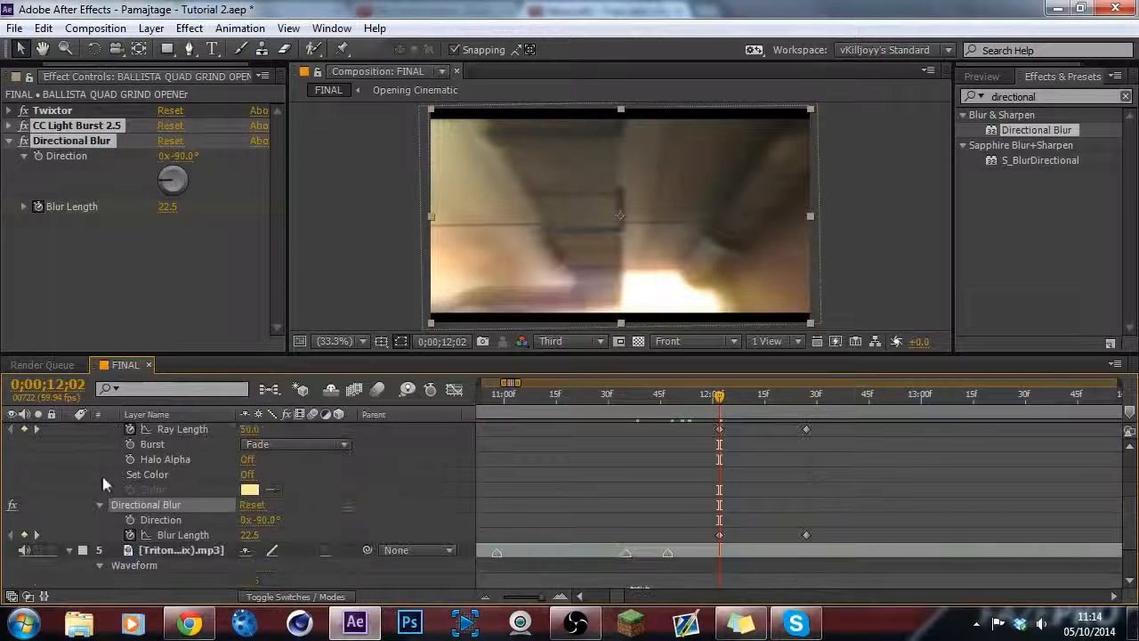
scroll(101, 473, "up", 2)
left_click_drag(834, 470, 712, 590)
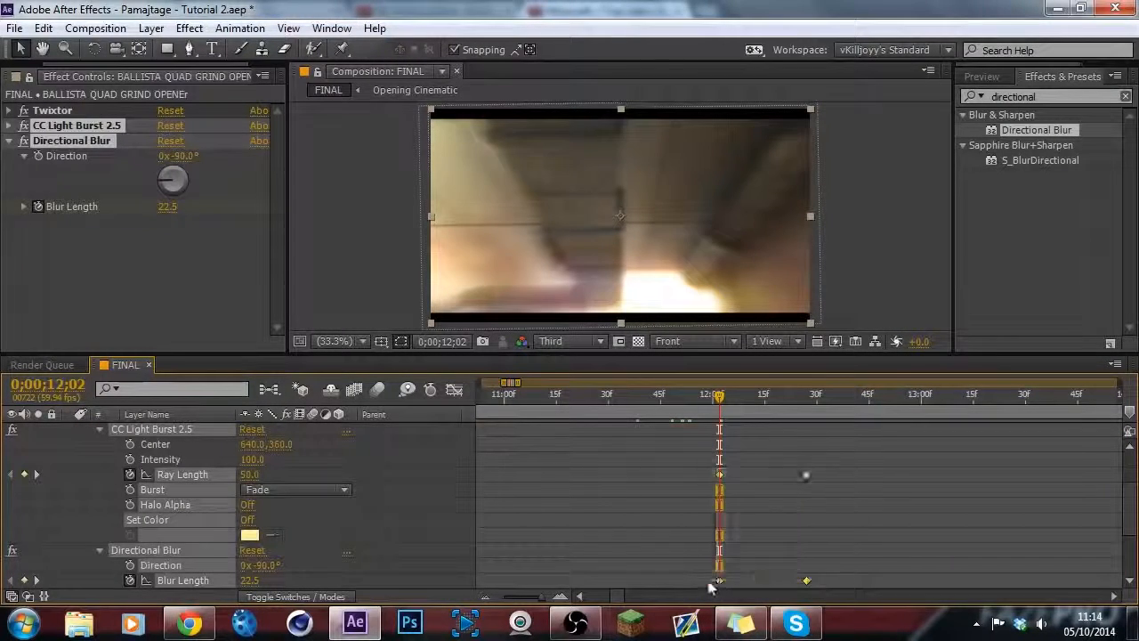
left_click(456, 391)
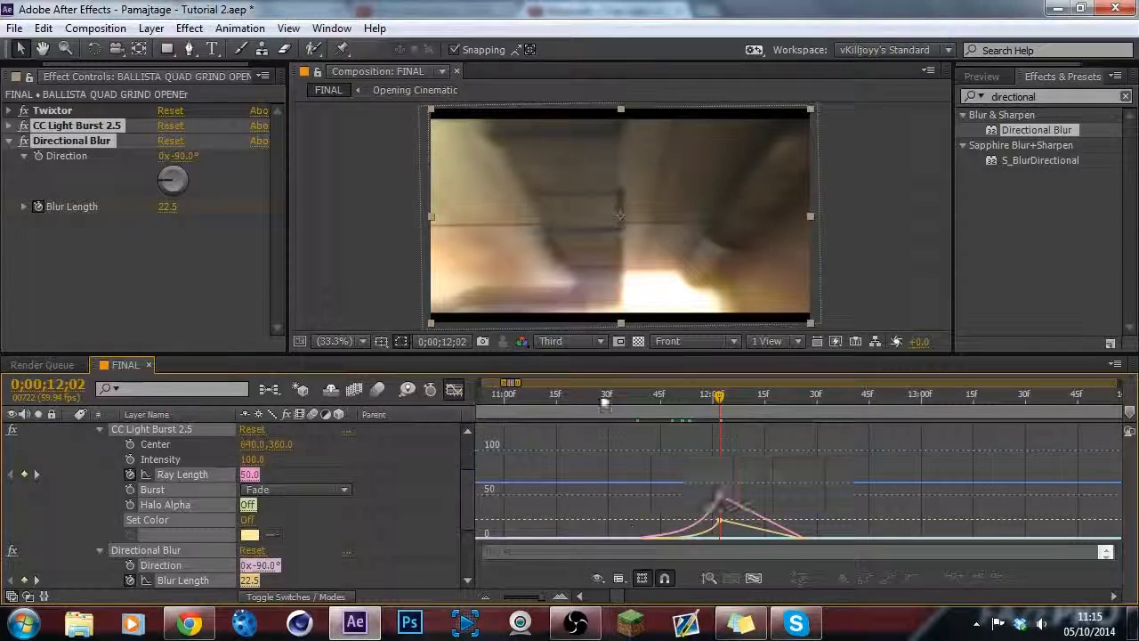
left_click_drag(601, 354, 603, 262)
left_click(561, 596)
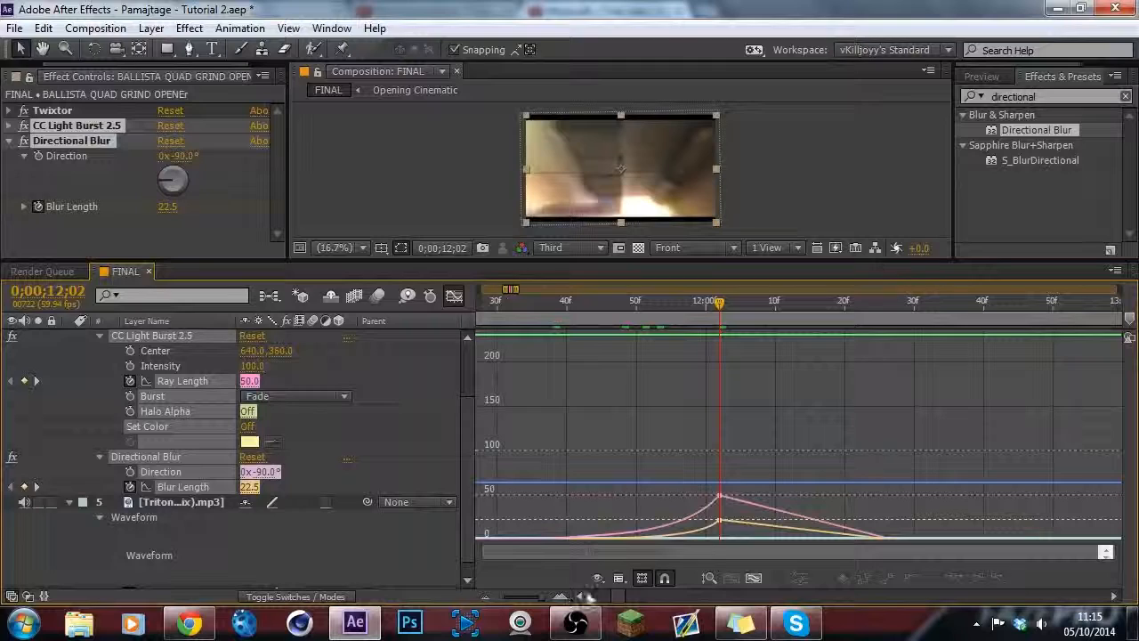
Try to select the gameplay clip's Blur Length and Ray Length keyframes at 0;00;12;02 in the graph editor.
left_click(719, 522)
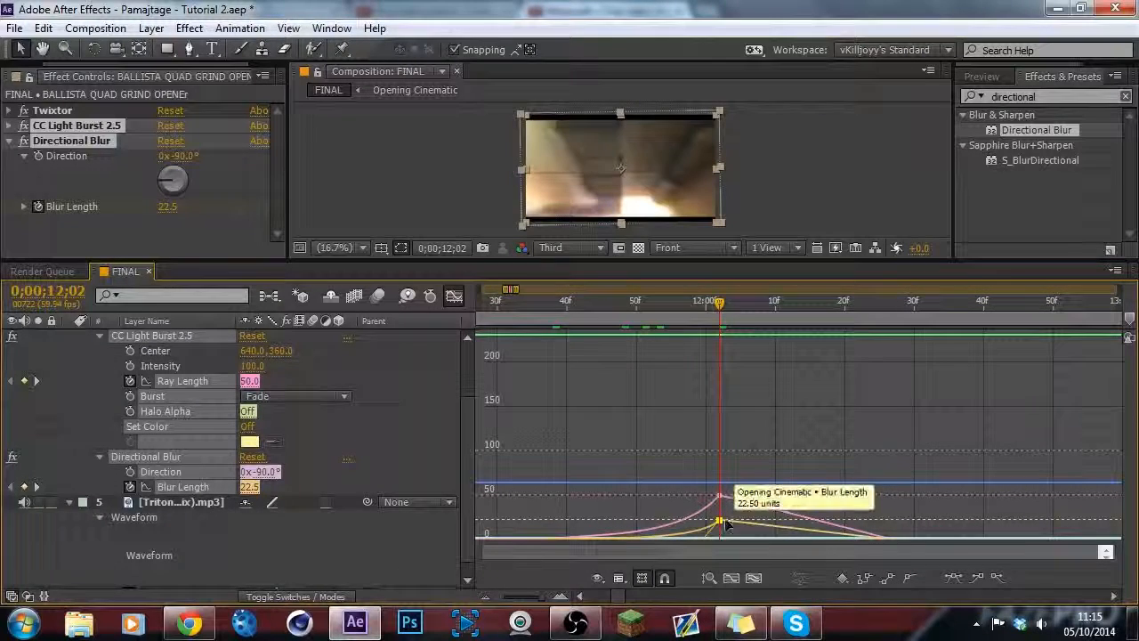
left_click(737, 512)
left_click(722, 498)
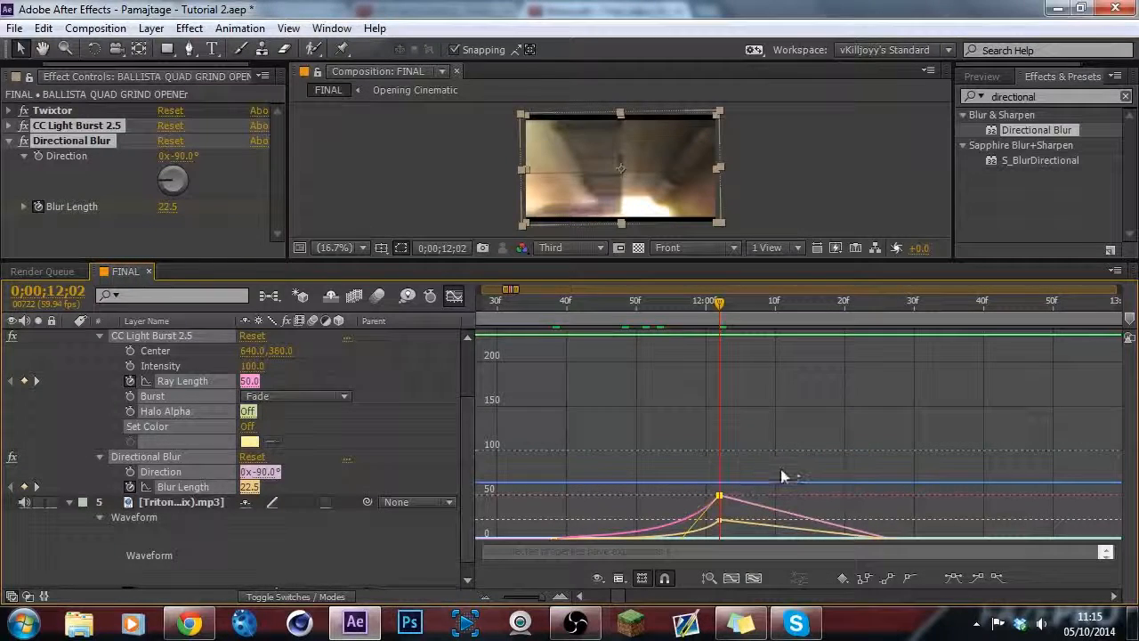
left_click(782, 435)
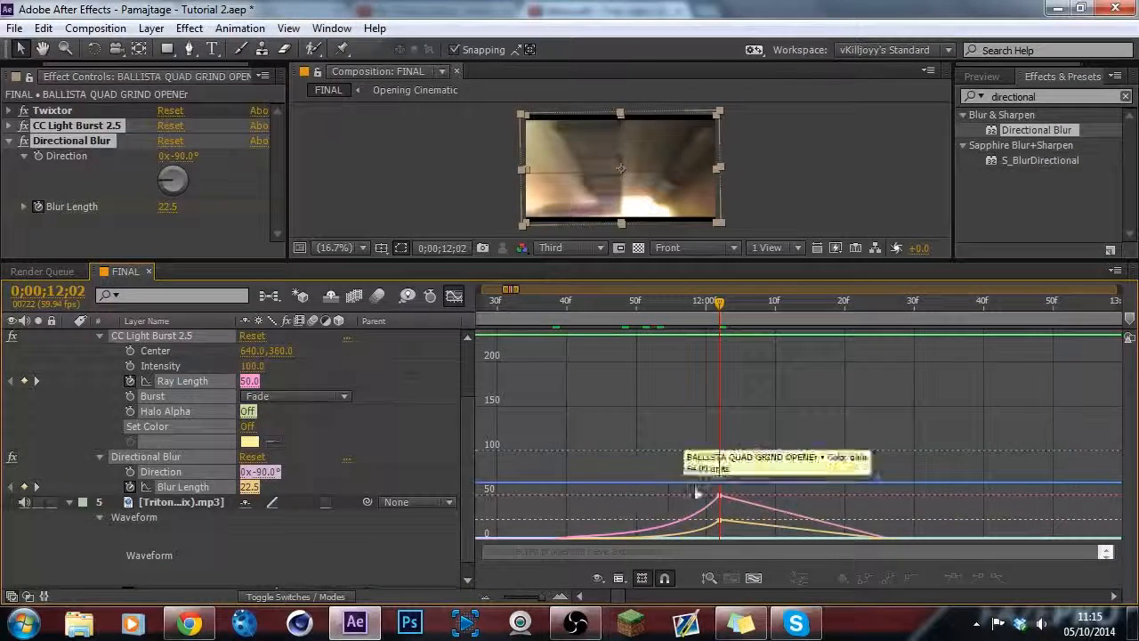
Try to apply Easy Ease to the gameplay clip's Ray Length keyframe at 0;00;12;02.
left_click_drag(562, 597, 559, 599)
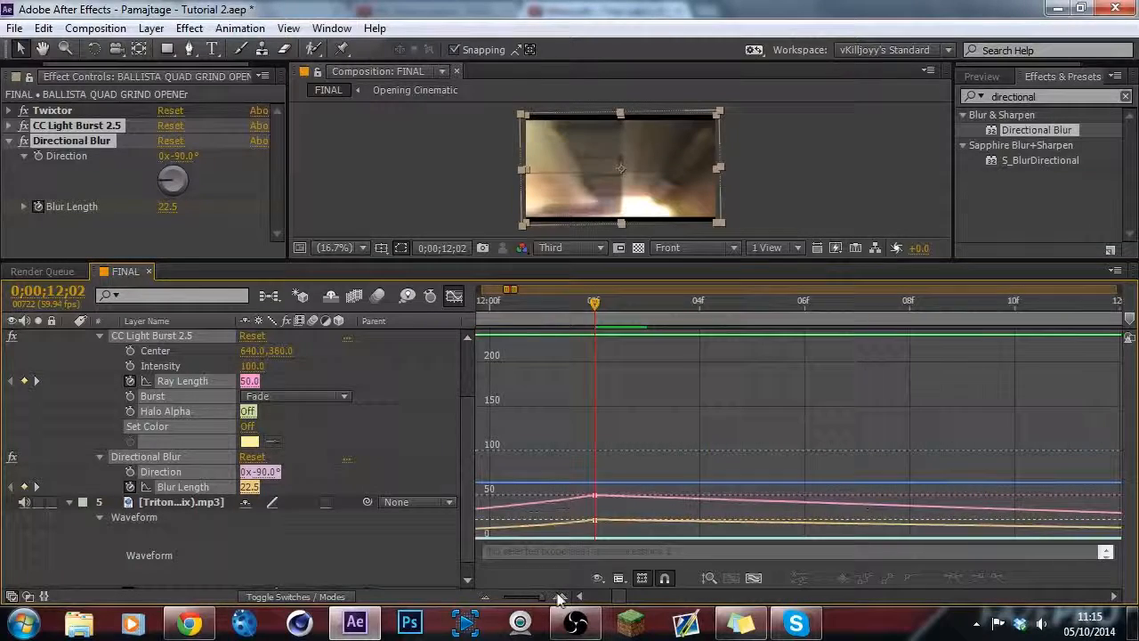
left_click(486, 597)
left_click(486, 597)
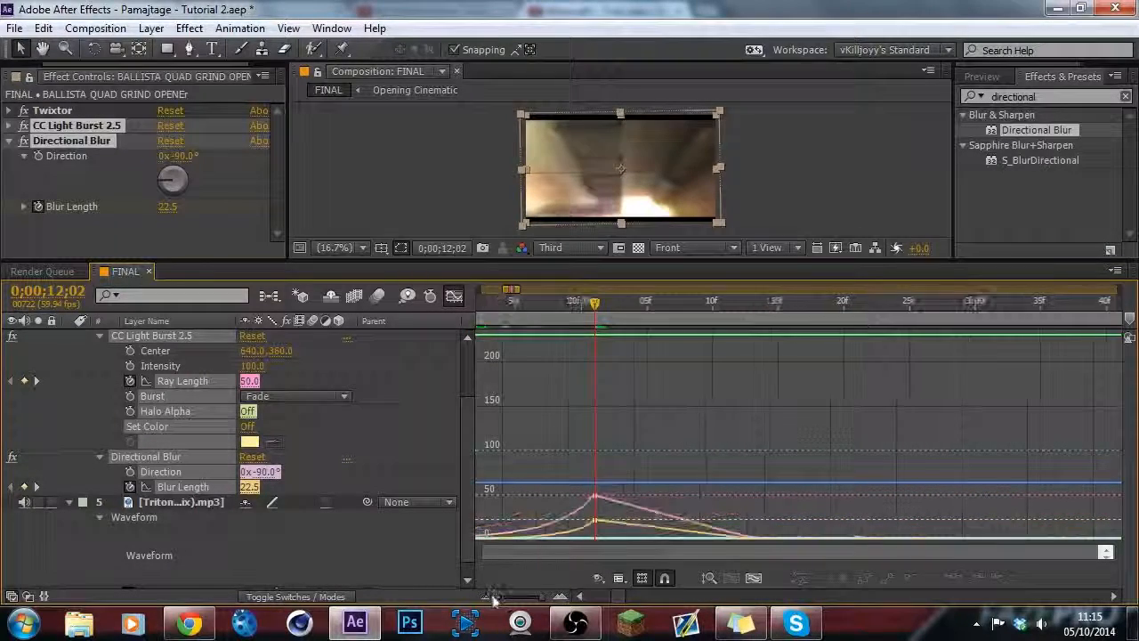
left_click_drag(621, 597, 614, 597)
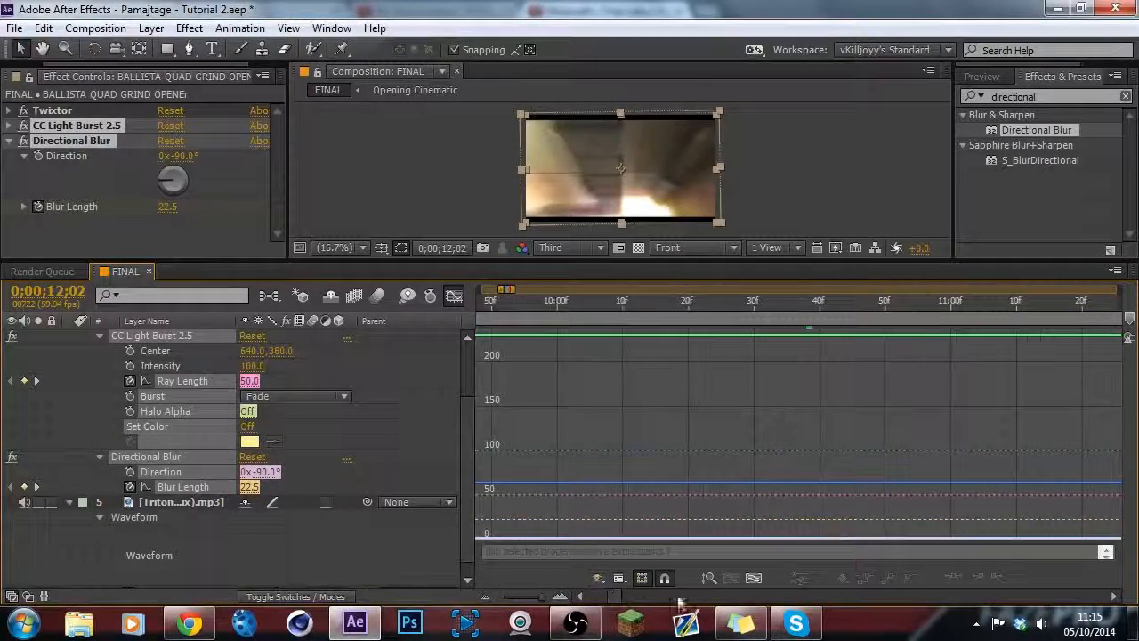
left_click(1114, 596)
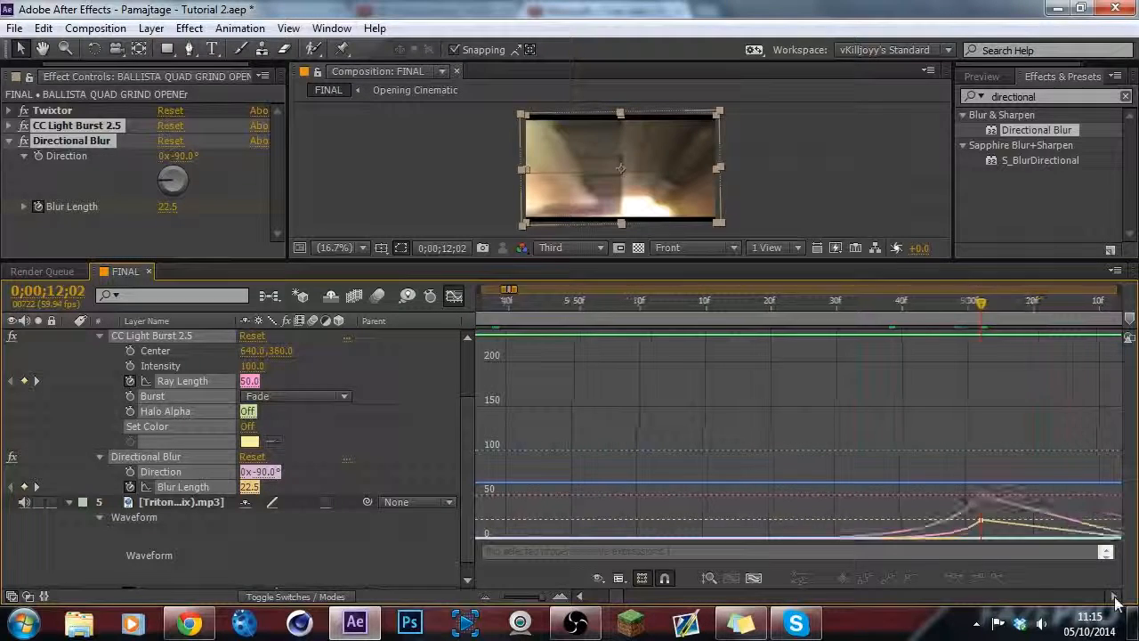
left_click(792, 495)
left_click(954, 578)
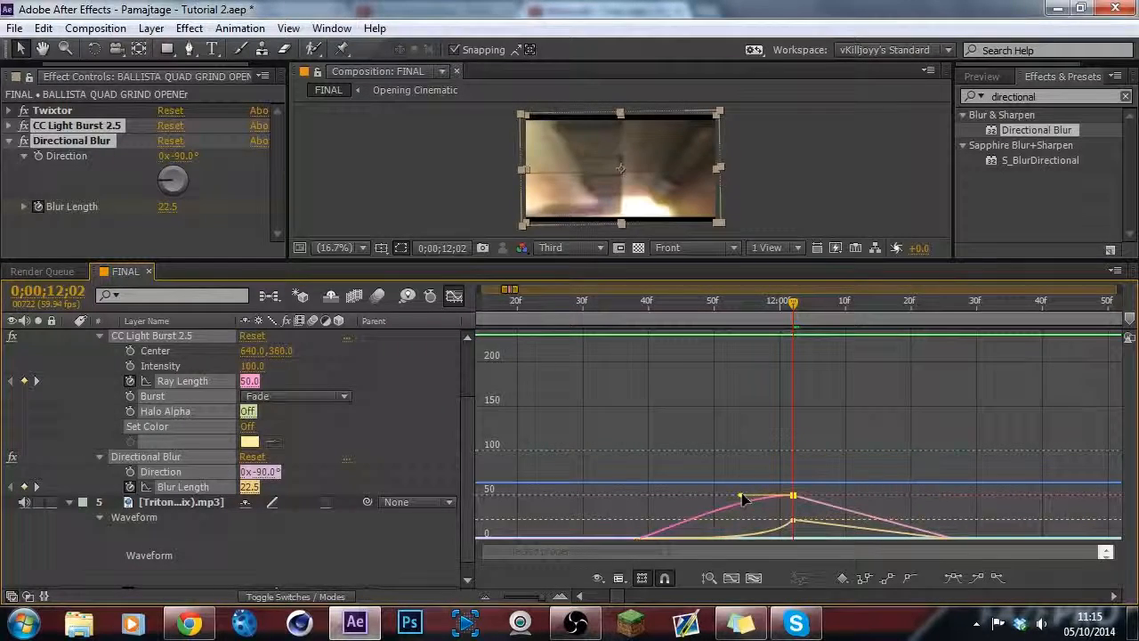
left_click(805, 500)
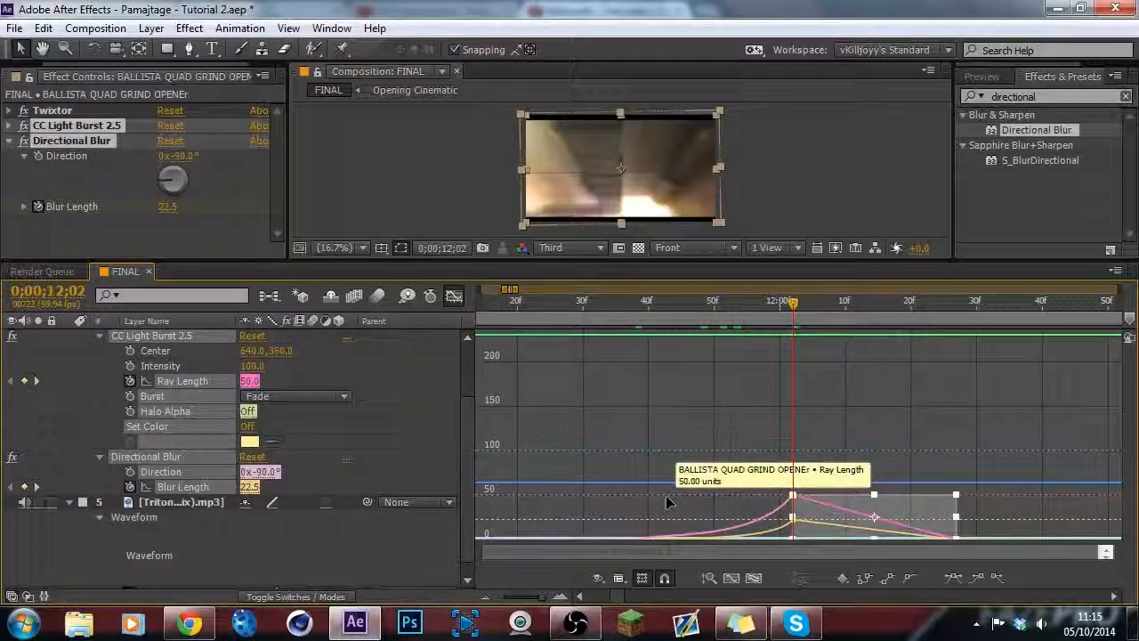
left_click(794, 497)
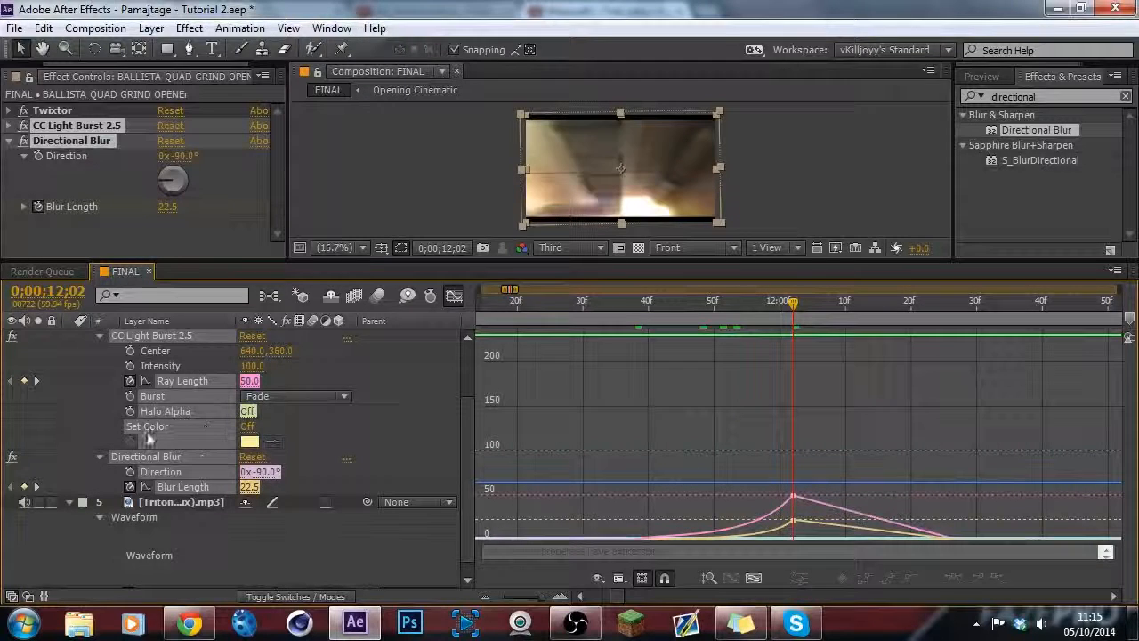
Isolate the gameplay clip's Ray Length curve and try to select its keyframe at 0;00;12;02.
left_click(76, 422)
left_click(174, 381)
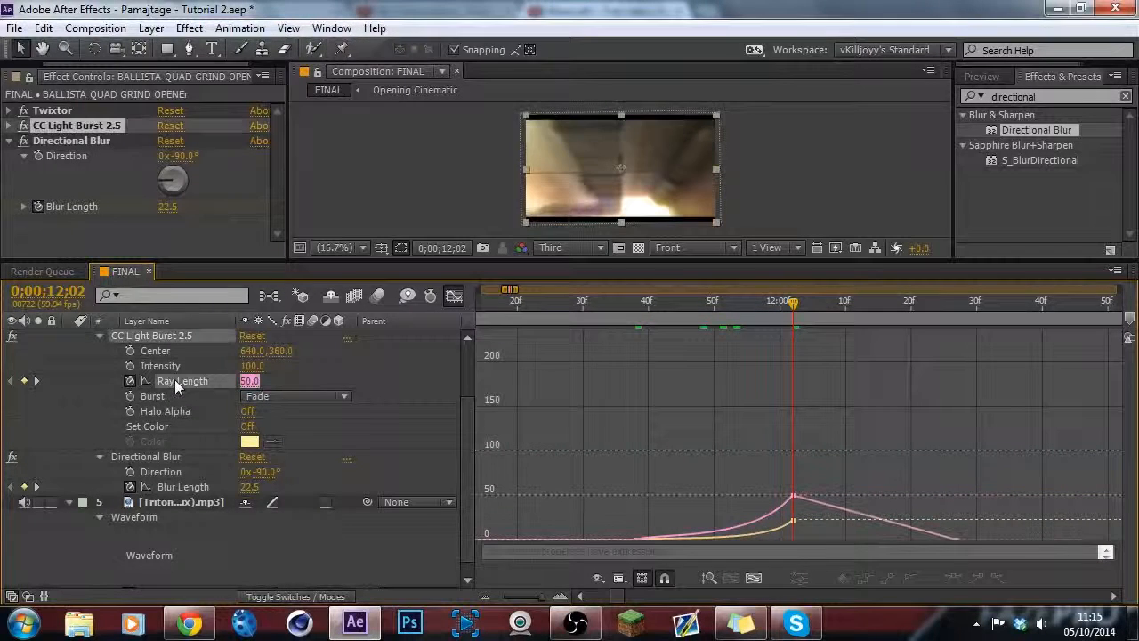
mouse_move(795, 501)
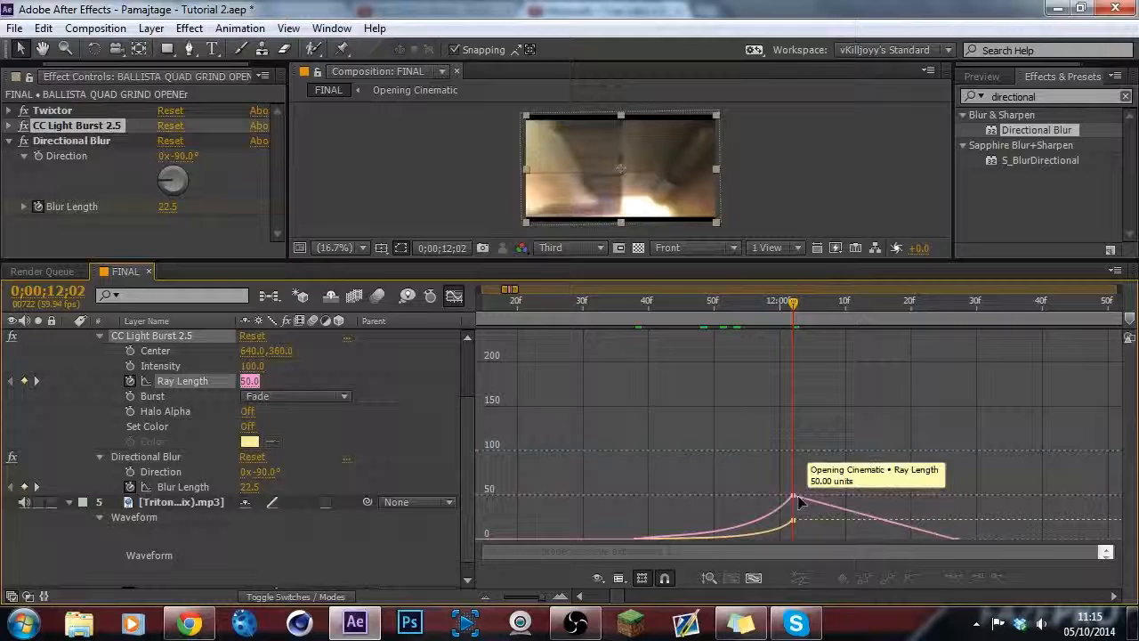
left_click(795, 498)
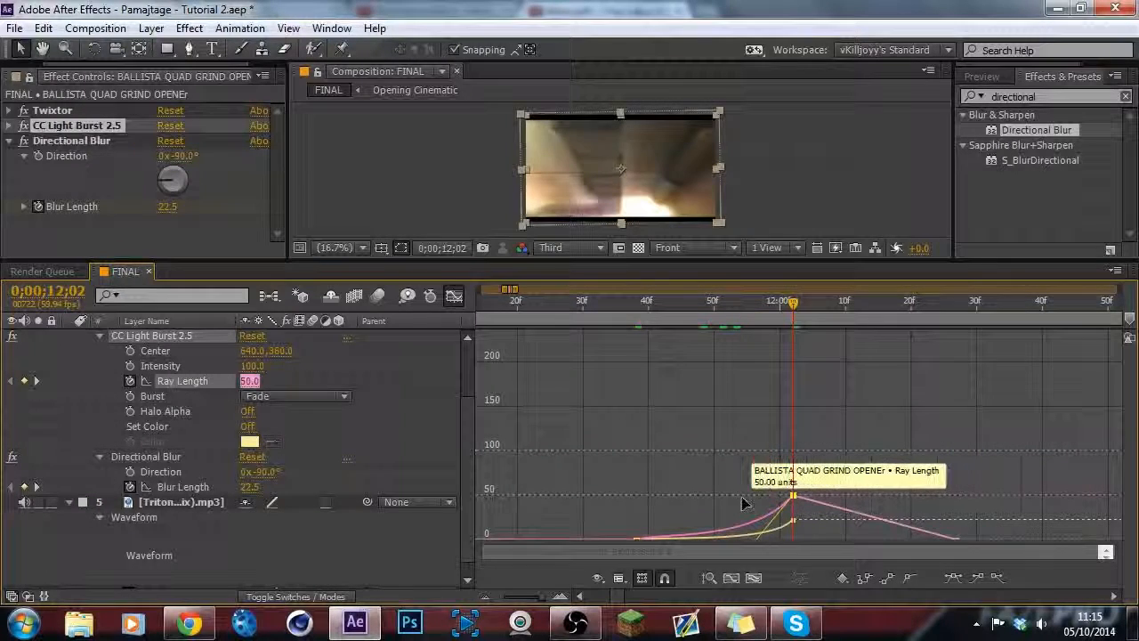
left_click(89, 377)
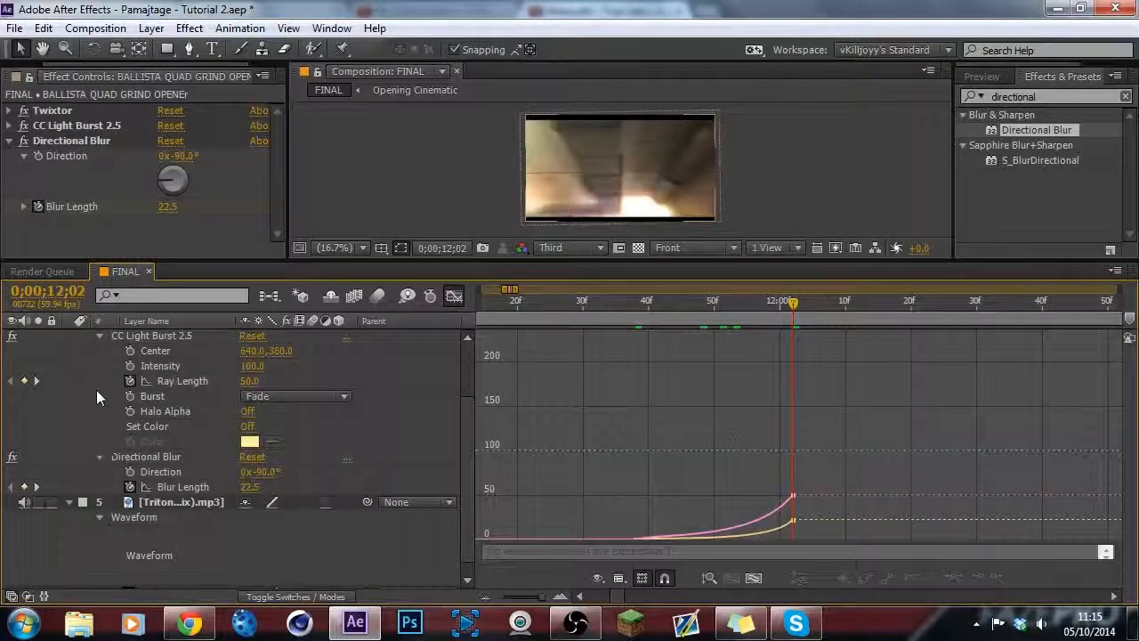
Hide and reshow the Opening Cinematic layer to check the gameplay clip beneath it at 0;00;12;02.
scroll(99, 392, "up", 2)
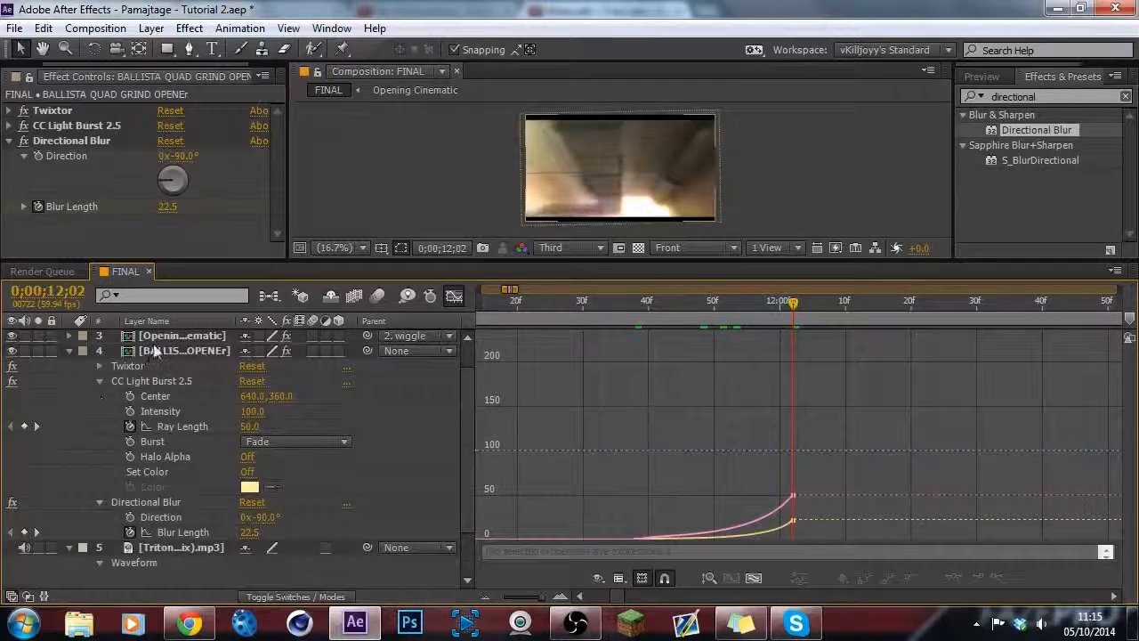
left_click(12, 336)
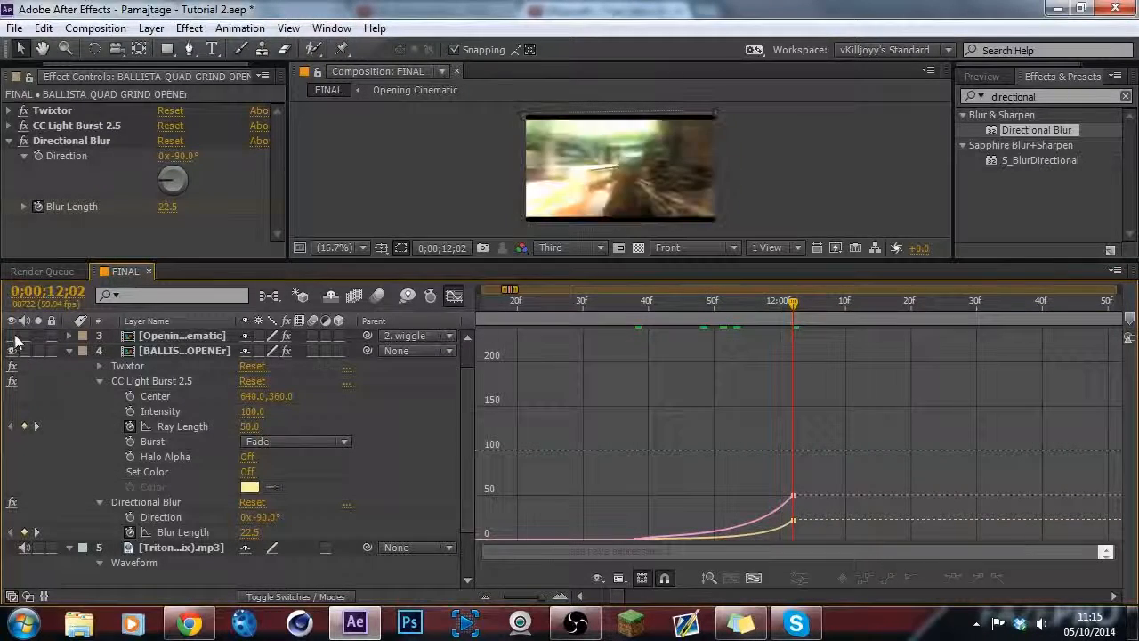
left_click(13, 337)
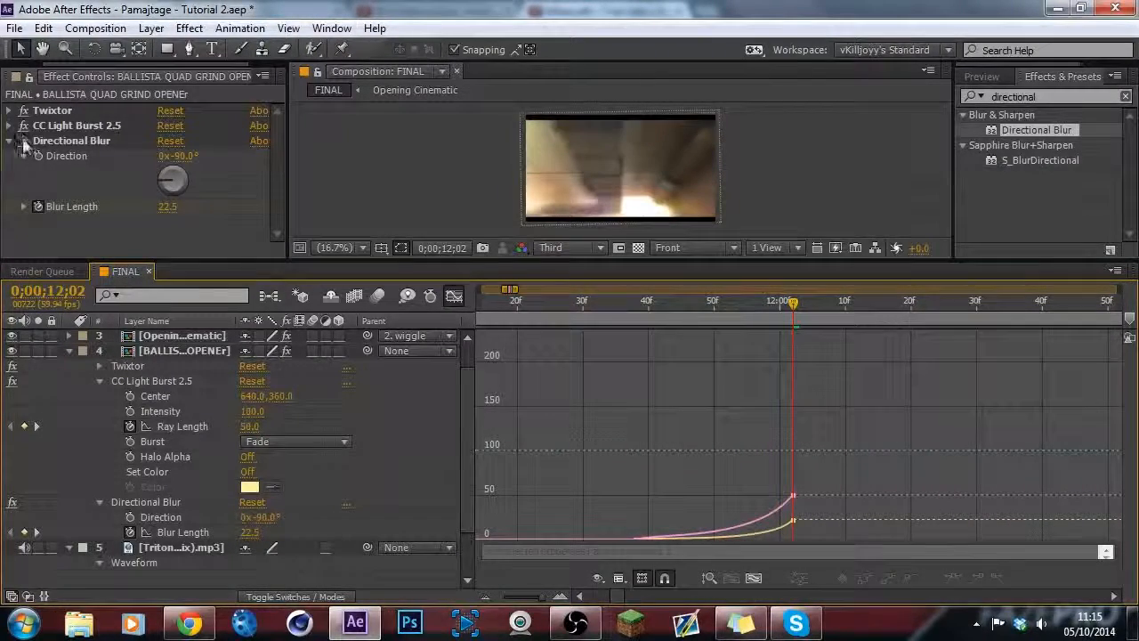
Turn off the Directional Blur and CC Light Burst 2.5 effects on the Opening Cinematic layer.
left_click(23, 126)
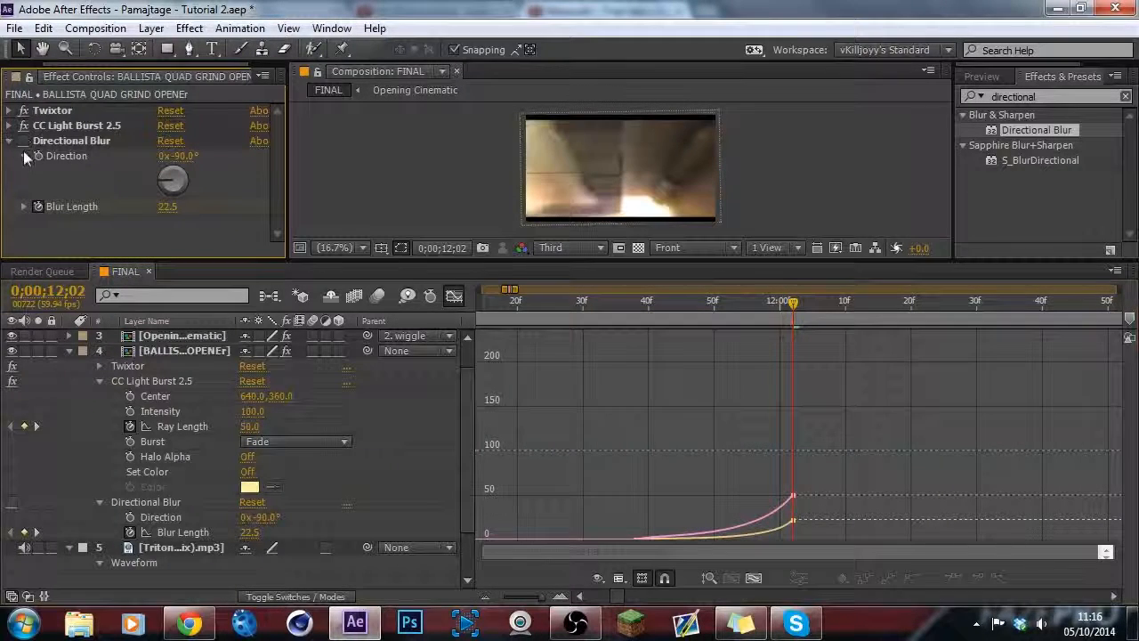
left_click(160, 335)
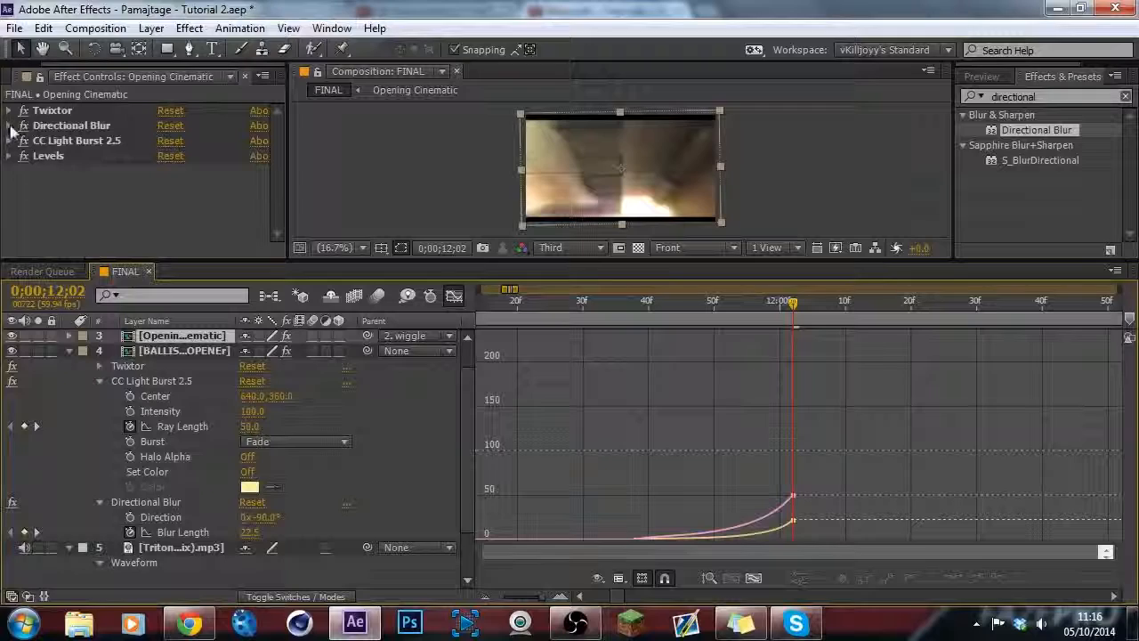
left_click(23, 126)
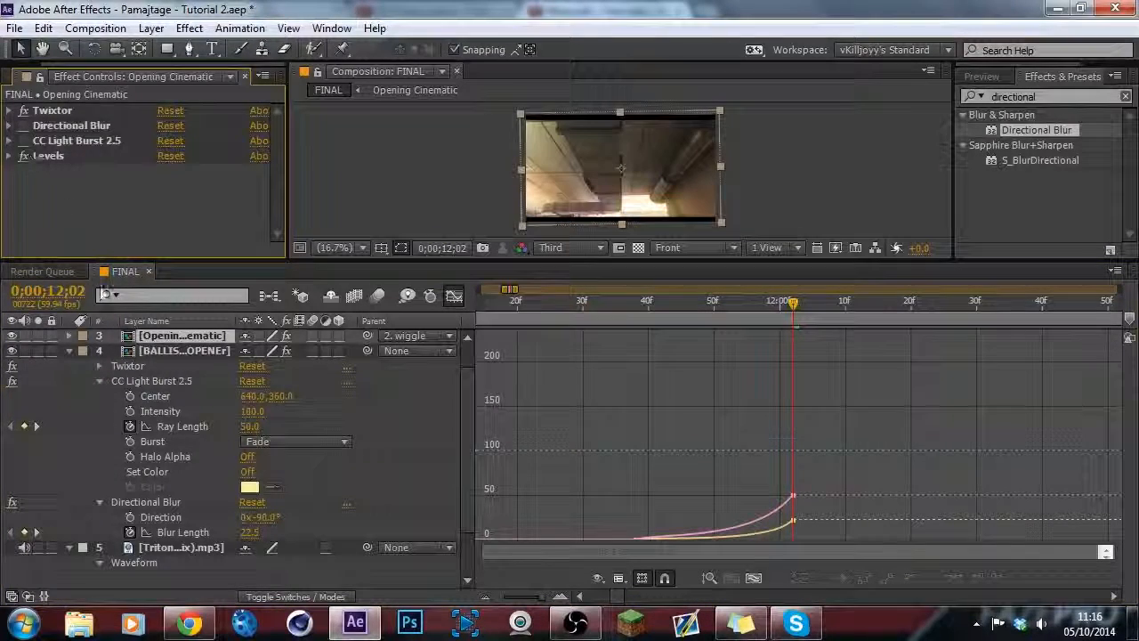
Reselect the gameplay clip and show its Ray Length curve in a taller graph editor.
left_click(160, 351)
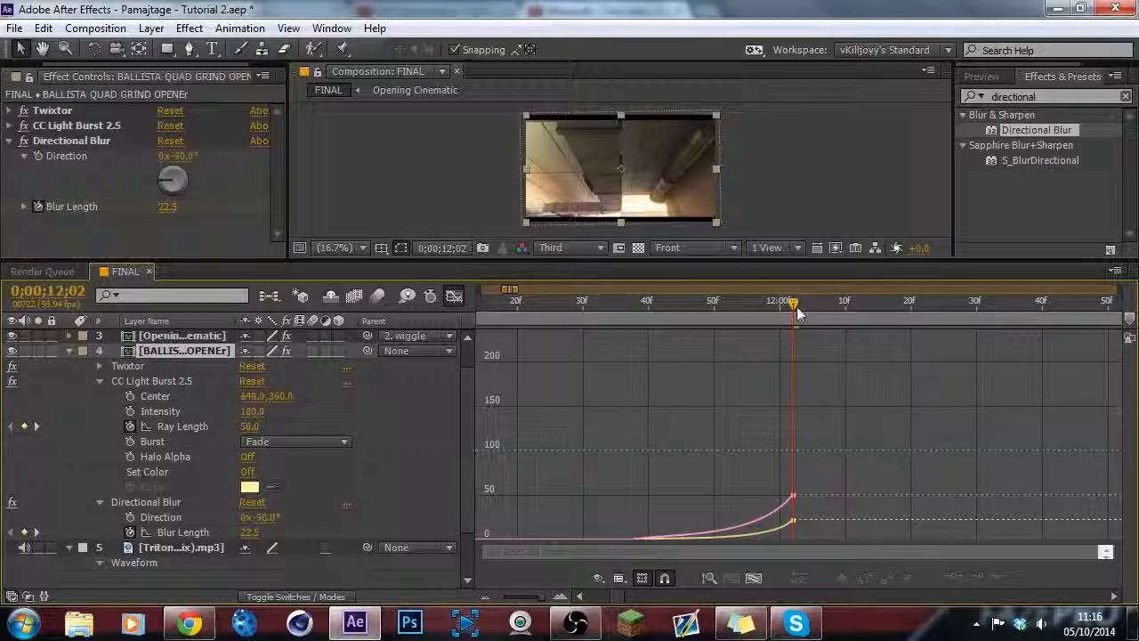
left_click_drag(798, 311, 793, 307)
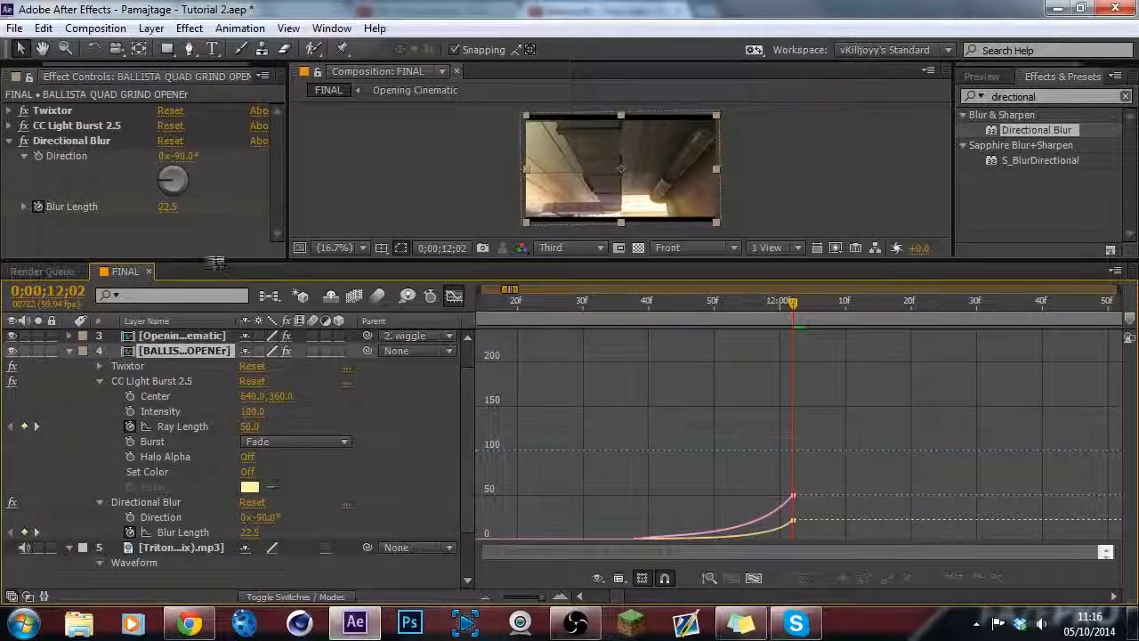
left_click_drag(219, 260, 220, 239)
left_click_drag(593, 601, 618, 601)
left_click(169, 394)
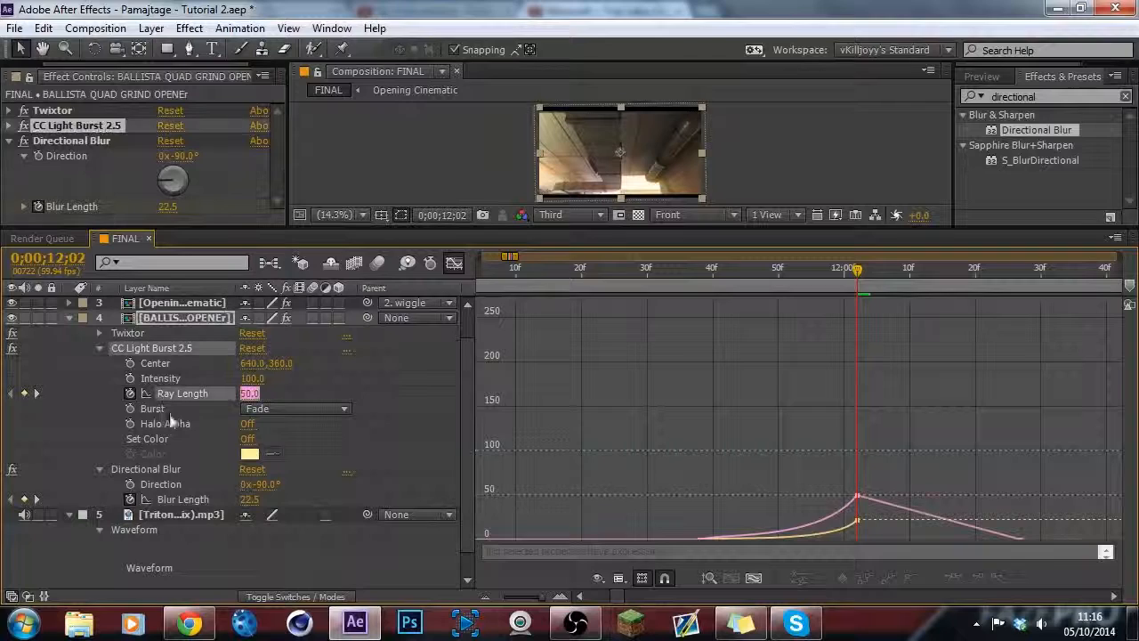
Try to select the gameplay clip's Ray Length keyframe at 0;00;12;02 in a closer view of the graph.
left_click(870, 505)
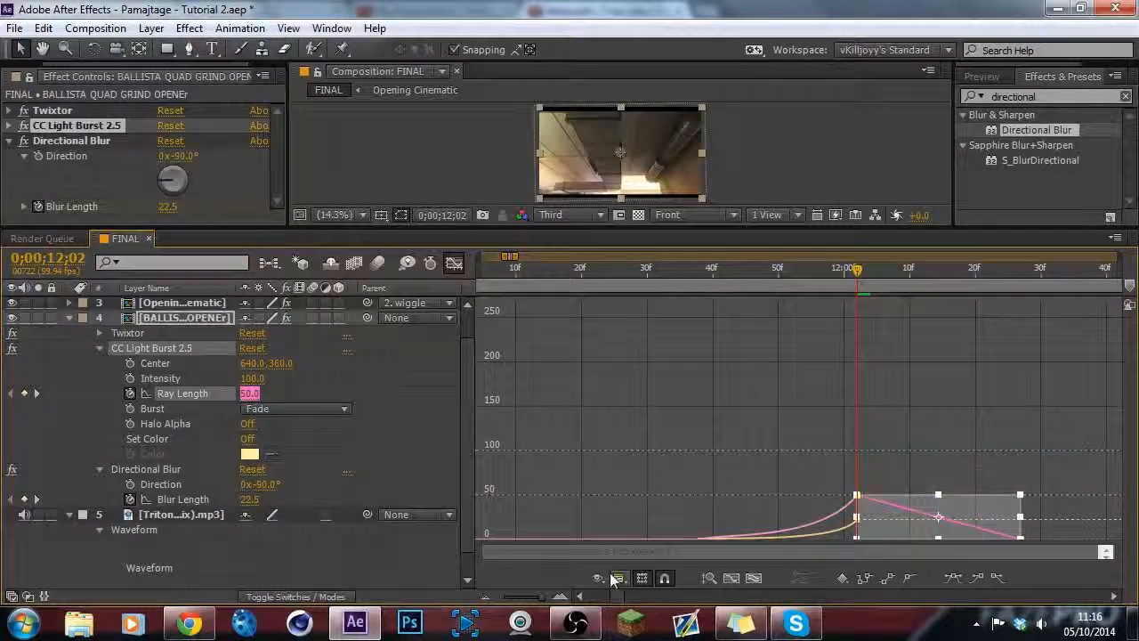
left_click(561, 597)
left_click(561, 597)
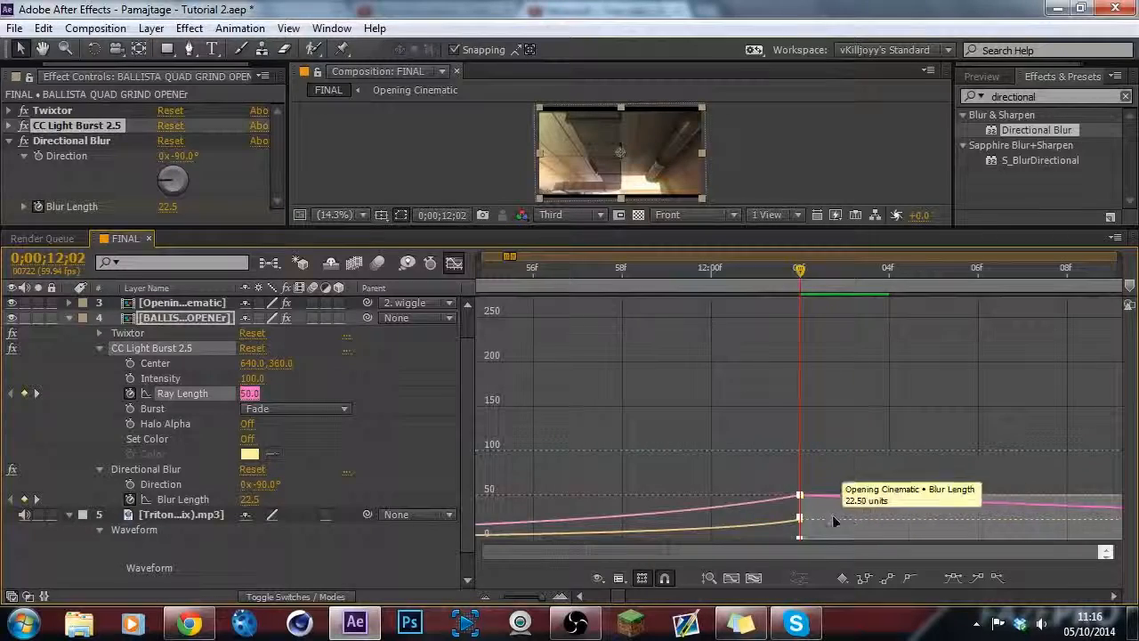
left_click(829, 478)
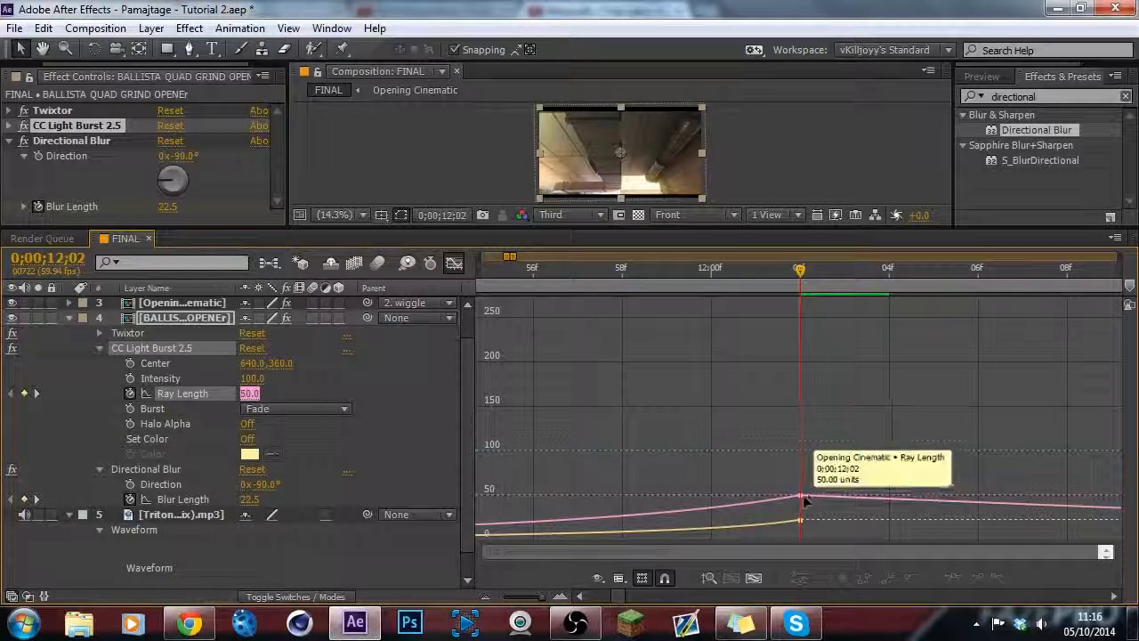
left_click(799, 495)
left_click(560, 597)
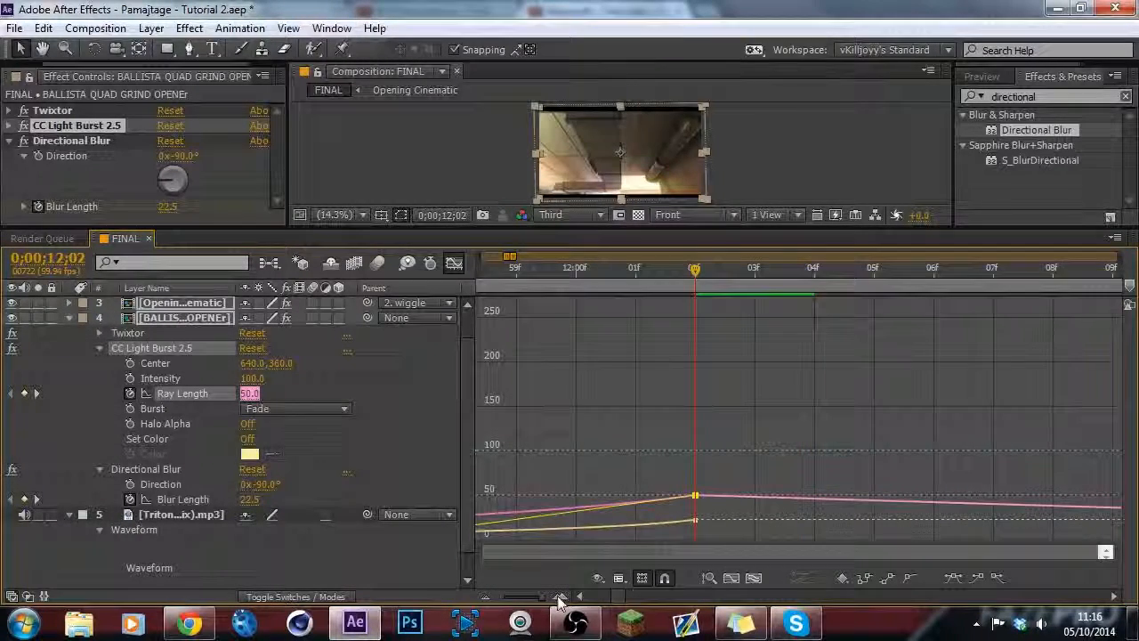
Apply Easy Ease In to the gameplay clip's final Ray Length keyframe and shape the curve into a steep drop that flattens toward zero.
left_click(484, 597)
left_click(484, 597)
left_click(484, 597)
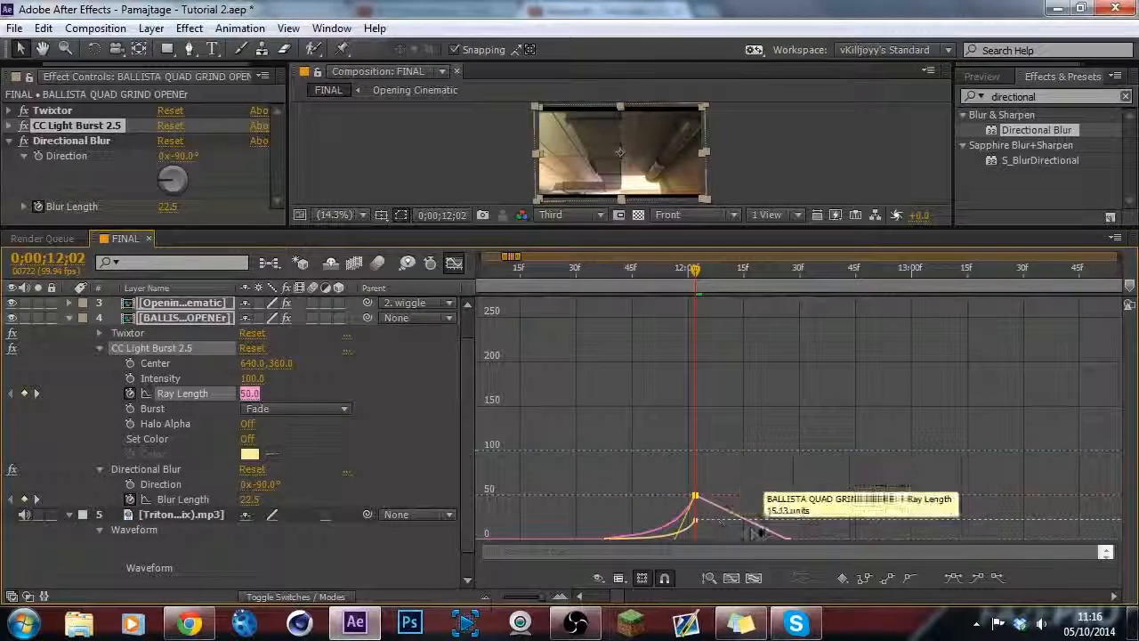
left_click(790, 540)
left_click(974, 580)
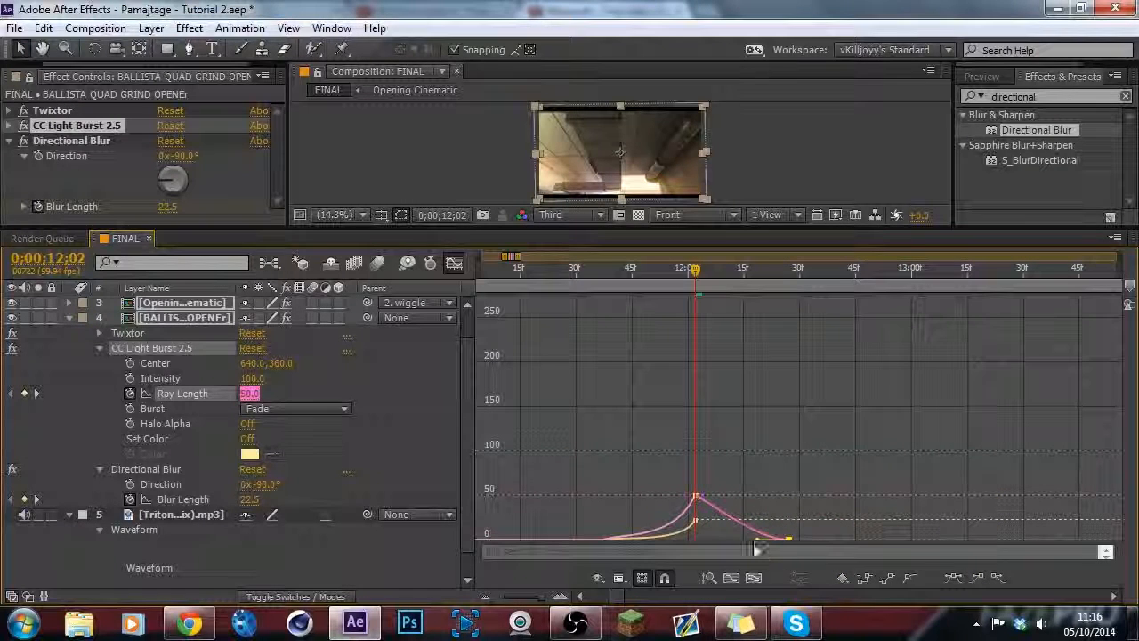
left_click_drag(752, 539, 727, 530)
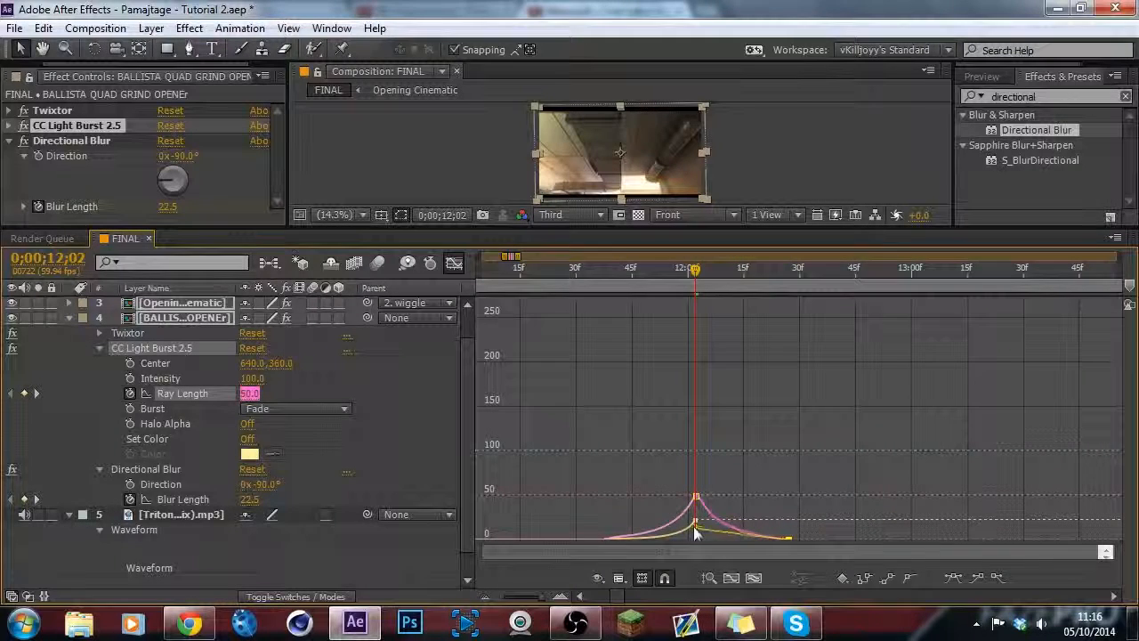
left_click(773, 514)
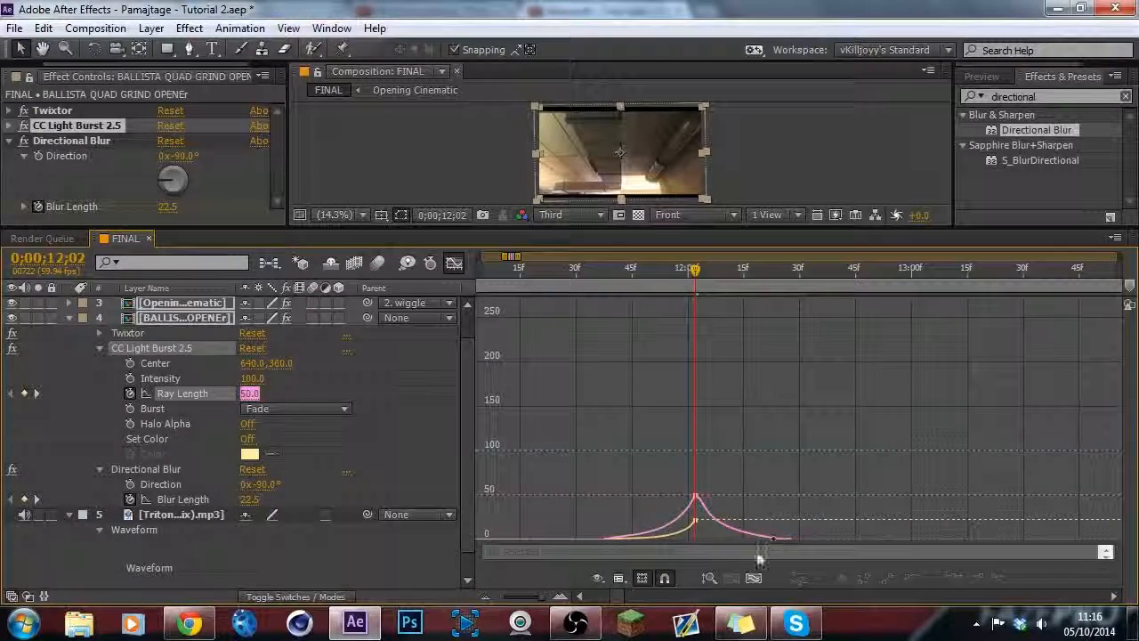
Ease the gameplay clip's final Blur Length keyframe and shape its curve into a matching steep drop that flattens toward zero.
left_click(151, 469)
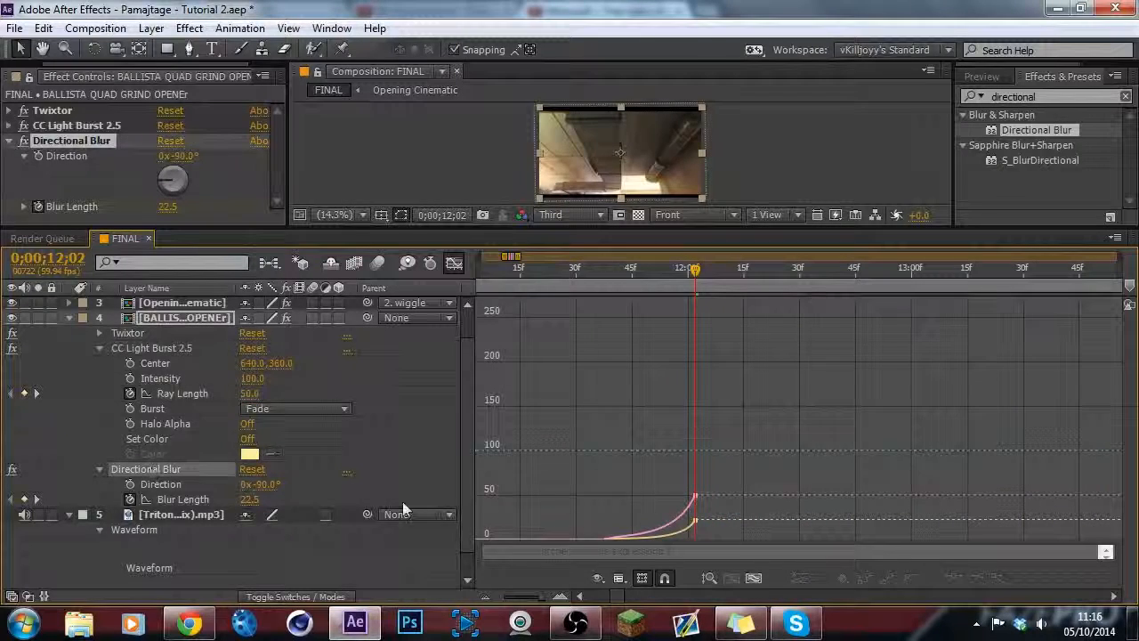
left_click(176, 487)
left_click(181, 499)
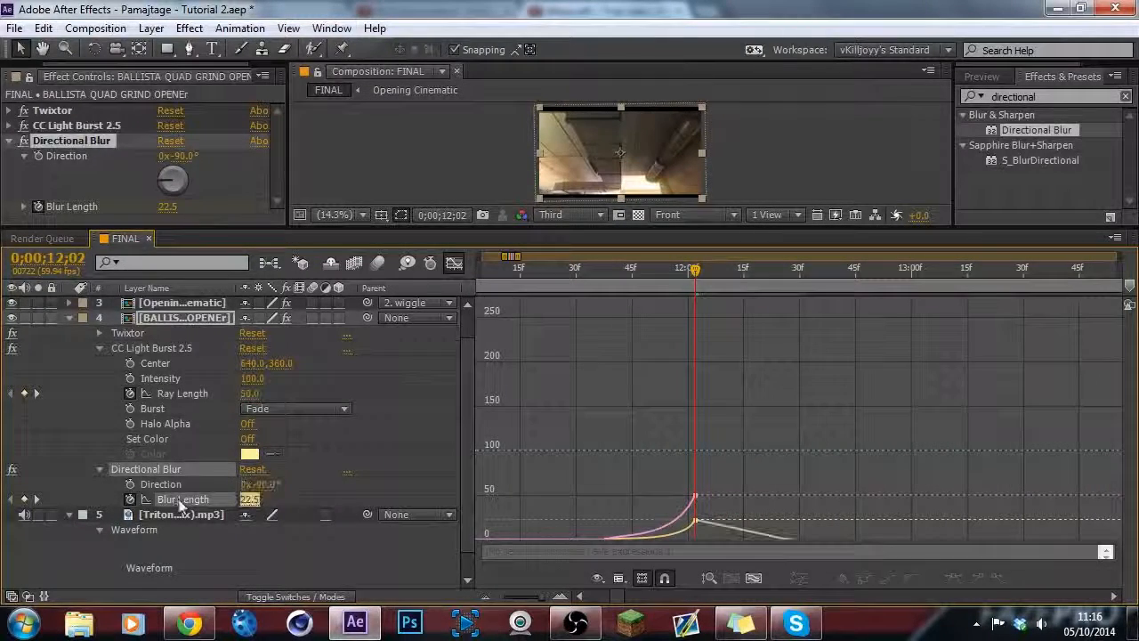
left_click(789, 536)
left_click(960, 579)
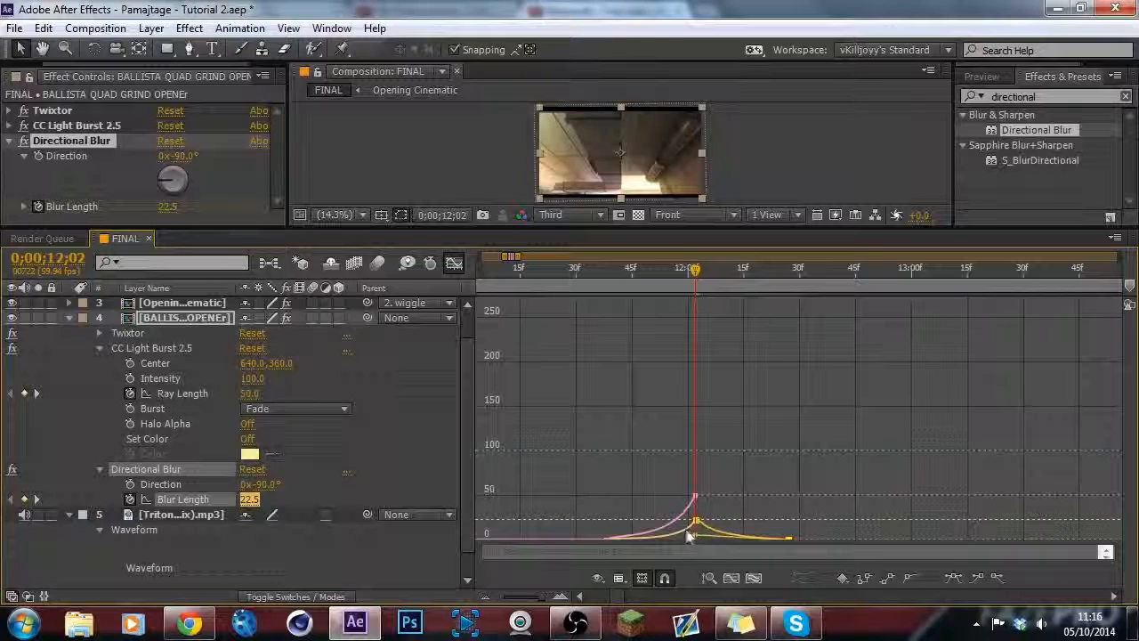
left_click(770, 517)
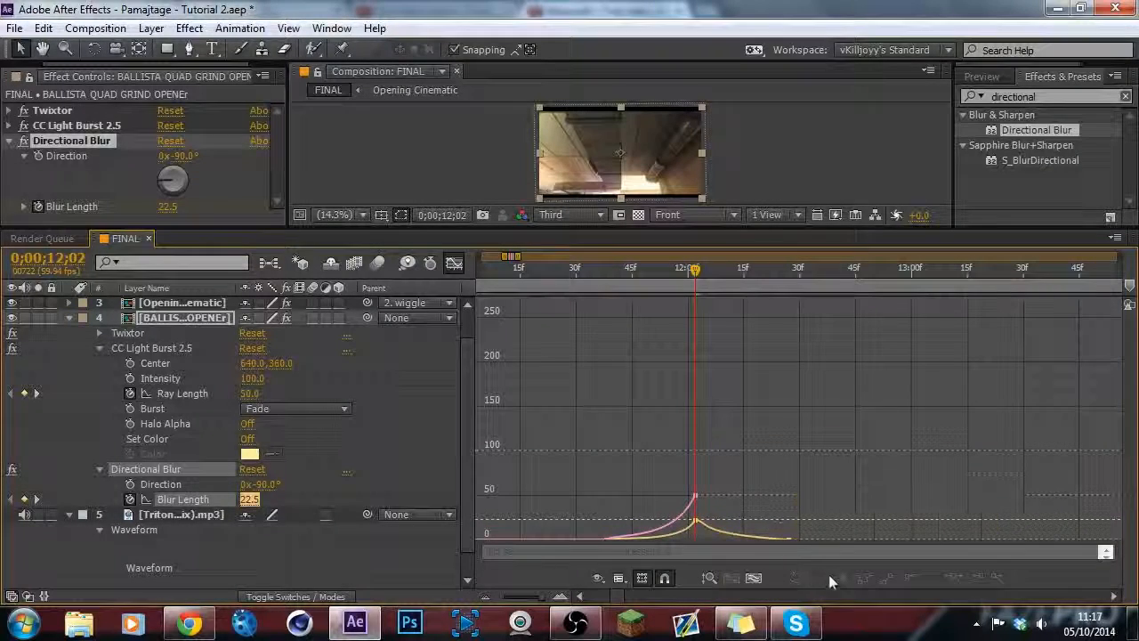
Try to select the gameplay clip's Blur Length keyframe at 0;00;12;02 in the graph editor.
left_click(737, 529)
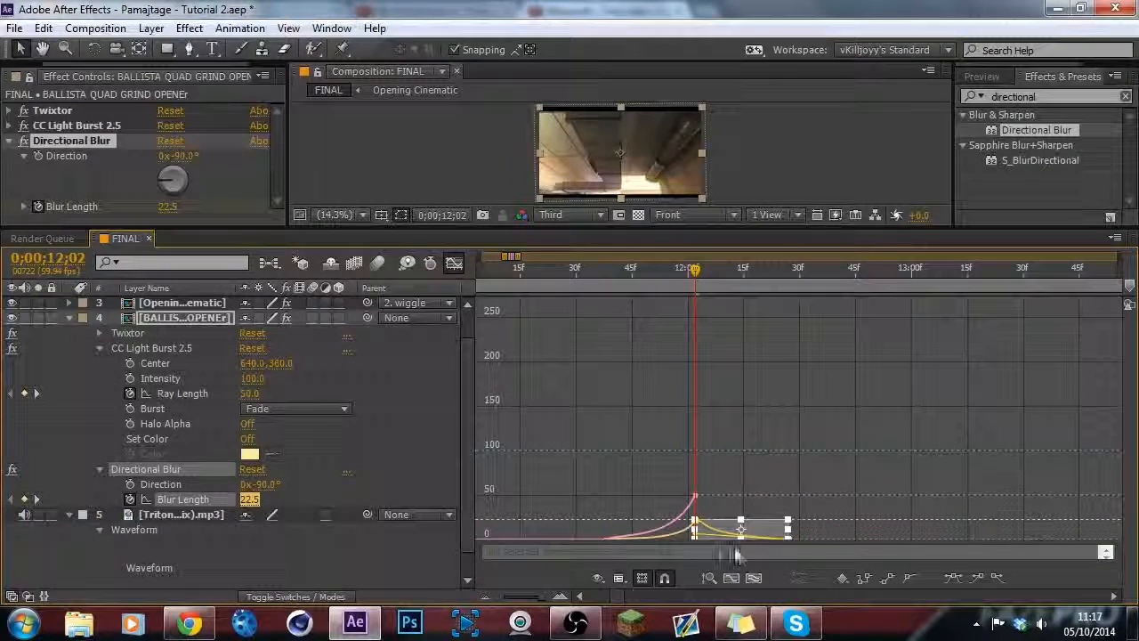
left_click(682, 531)
left_click(719, 516)
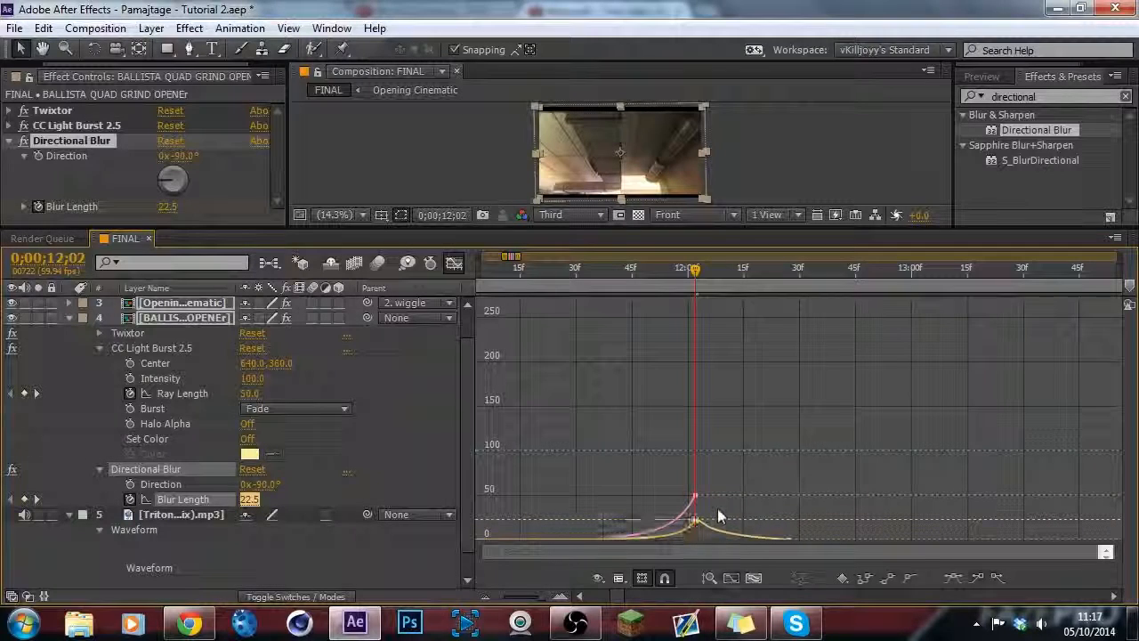
Select the gameplay clip's Ray Length and Blur Length properties together and return from the graph editor to the layer bars.
left_click(155, 347)
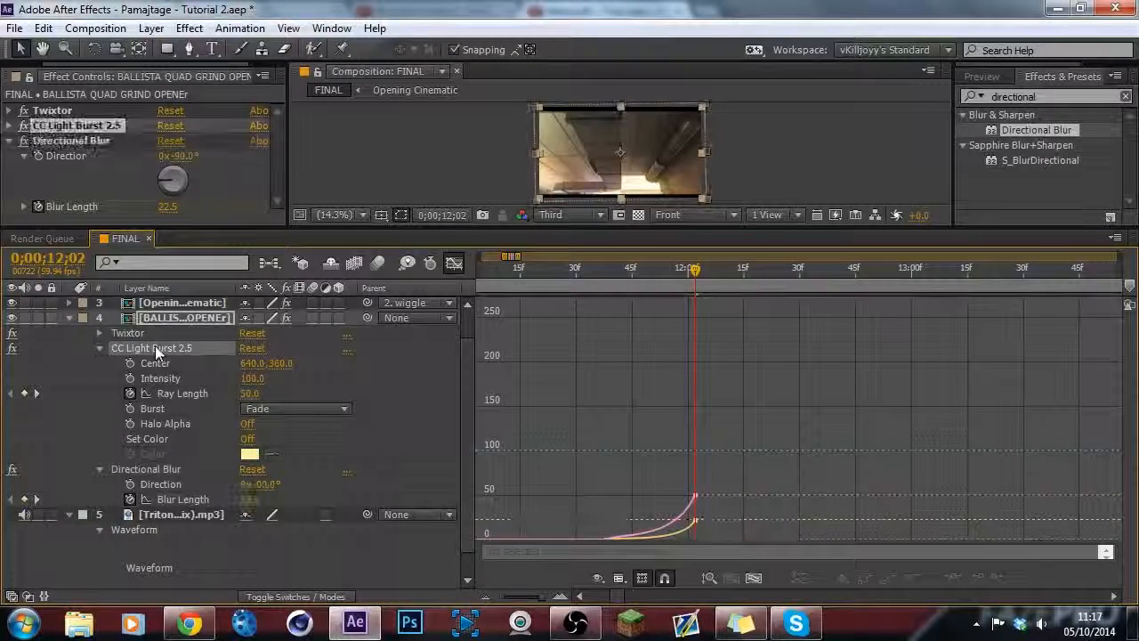
left_click(161, 469, "ctrl")
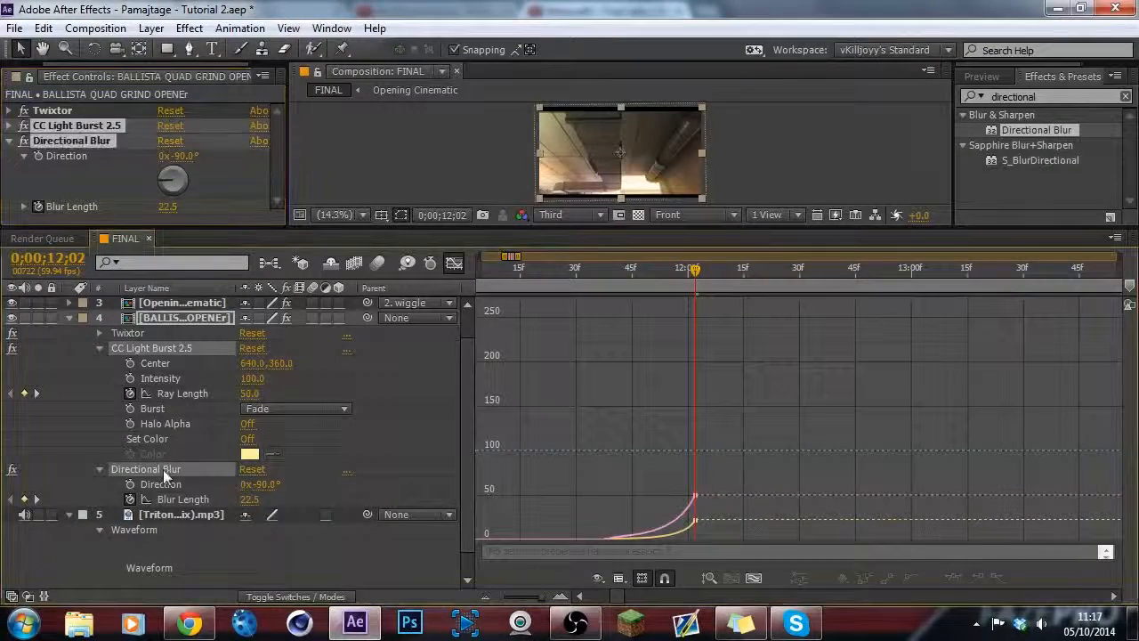
left_click(154, 378)
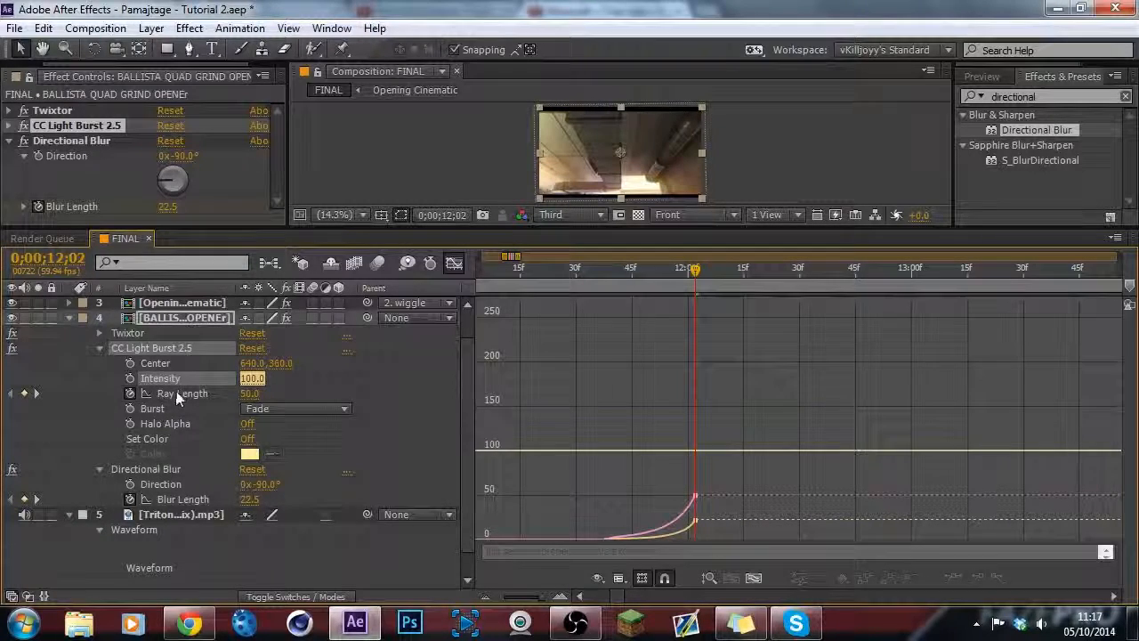
left_click(177, 394)
left_click(172, 485, "ctrl")
left_click(170, 499, "ctrl")
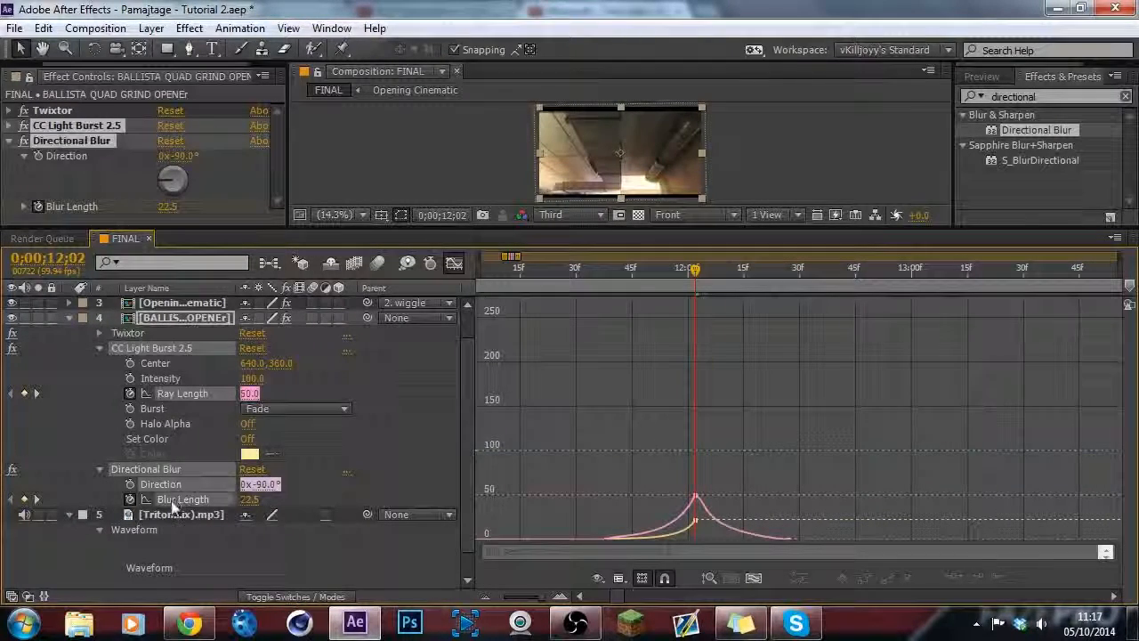
left_click(453, 263)
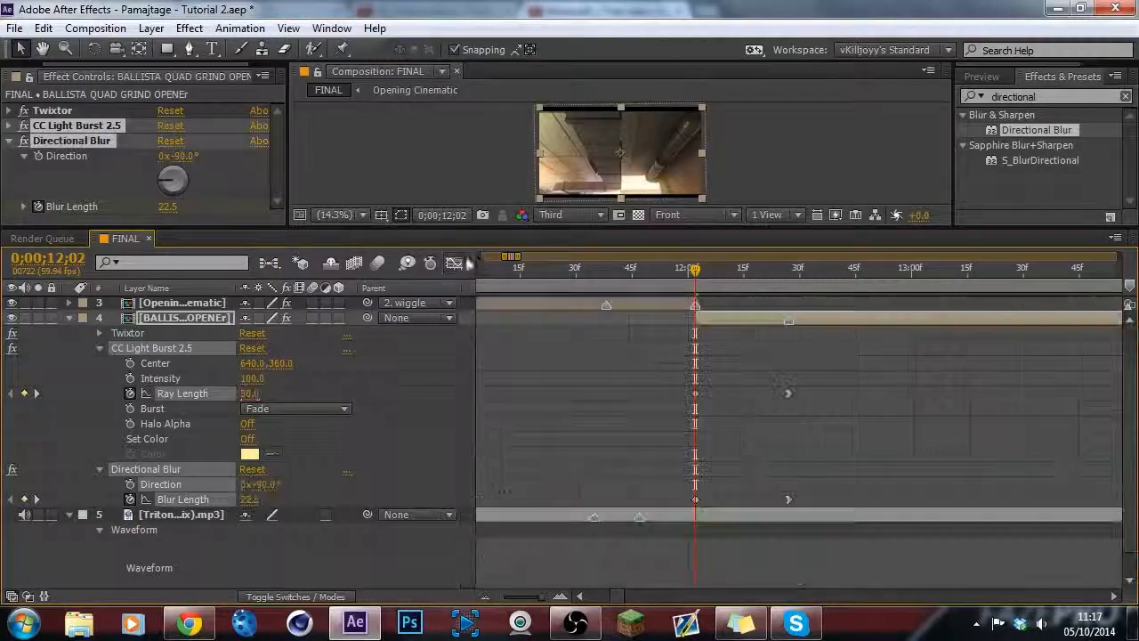
Enlarge the composition preview and scrub back through the end of the opening cinematic to 0;00;11;34.
left_click_drag(490, 262, 505, 350)
left_click(655, 393)
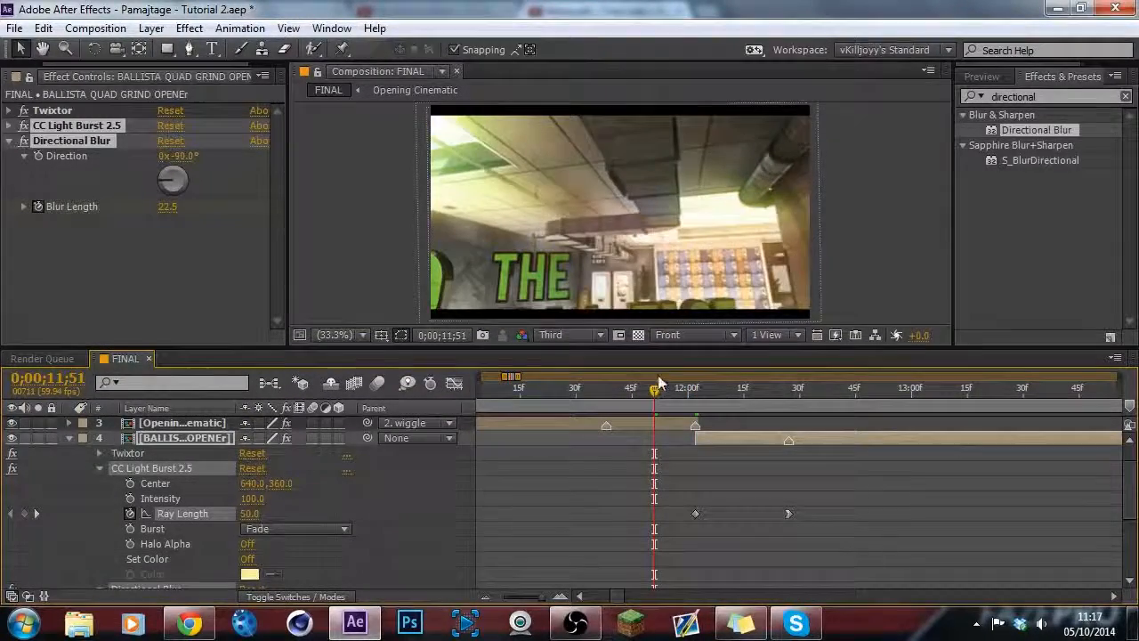
left_click_drag(654, 392, 591, 392)
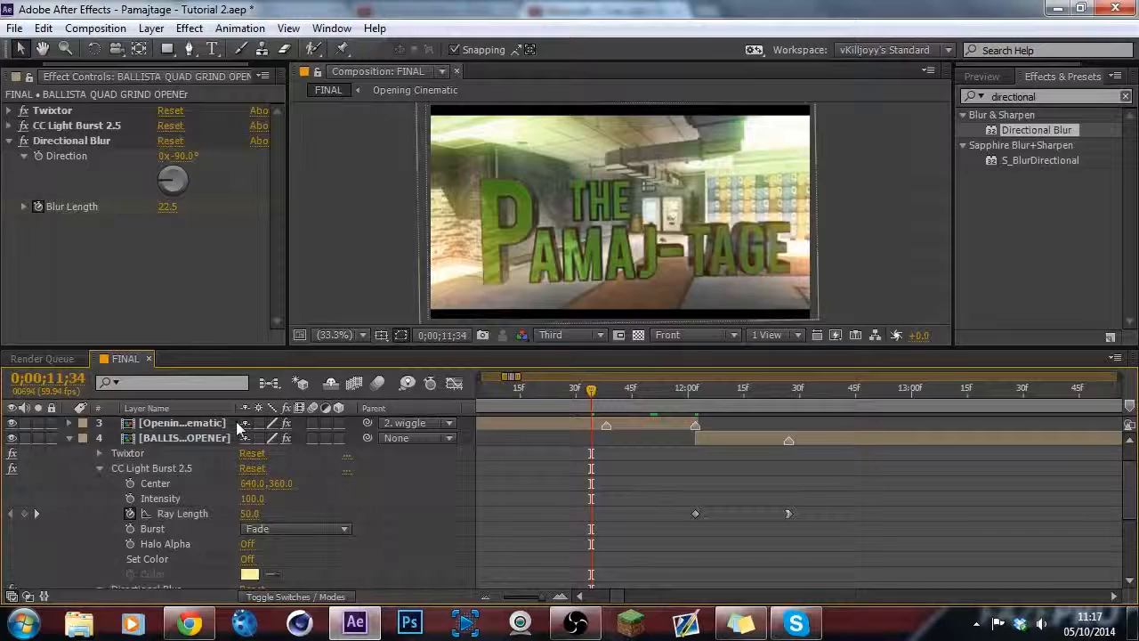
Check the Opening Cinematic layer's Scale value and collapse the property again.
left_click(221, 425)
key("s")
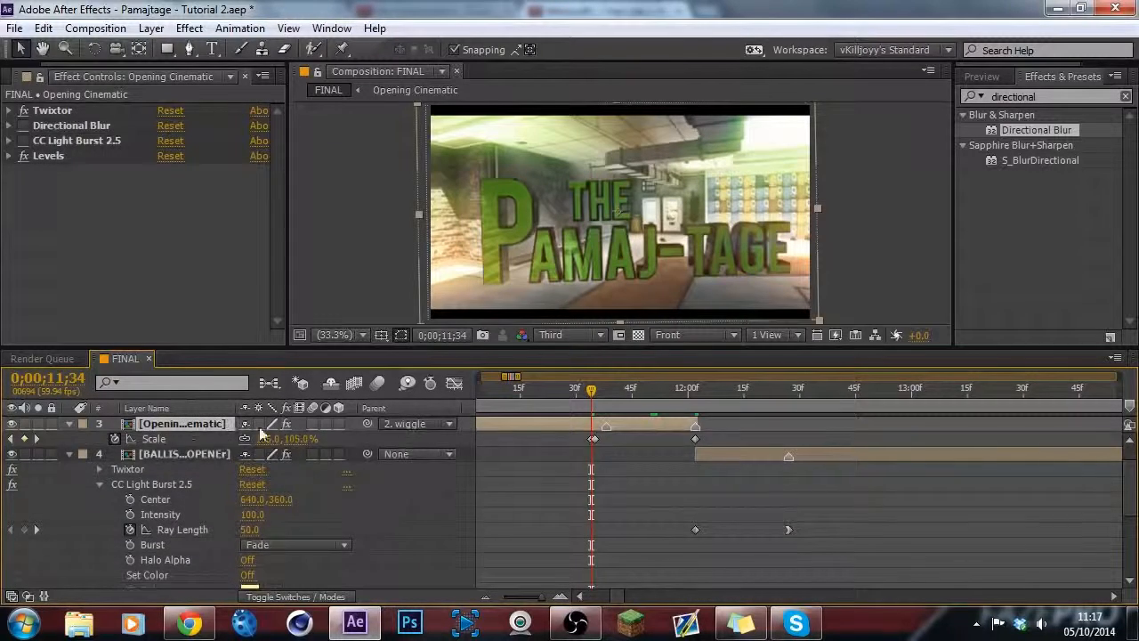
key("s")
Set the gameplay clip's Scale to 105%, working at 0;00;12;18.
left_click(754, 392)
left_click(839, 444)
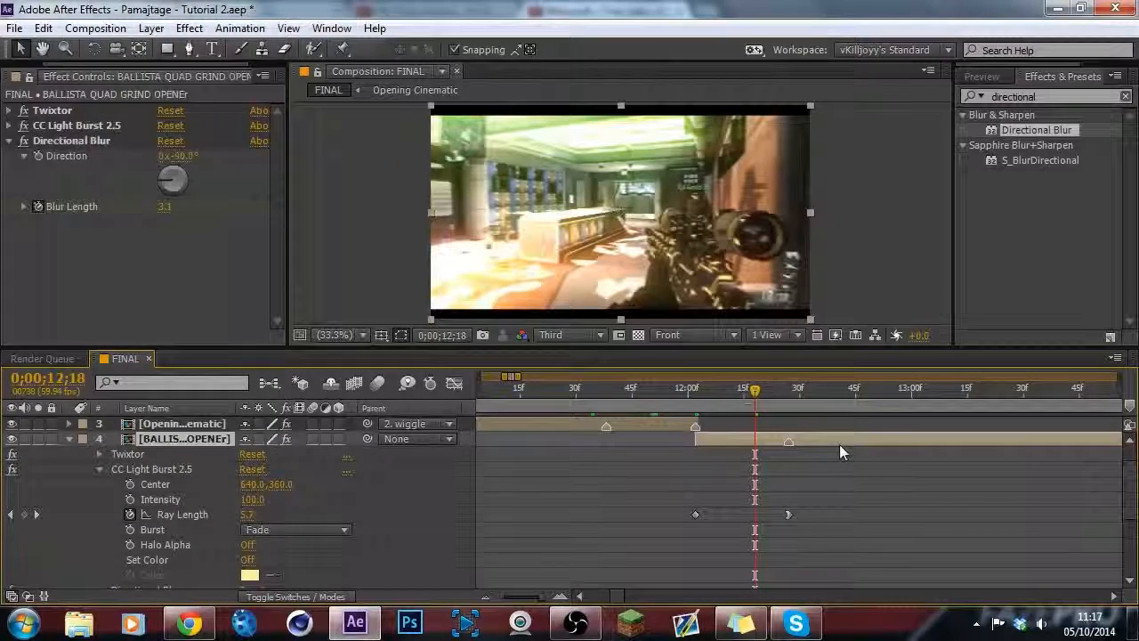
key("s")
left_click(293, 475)
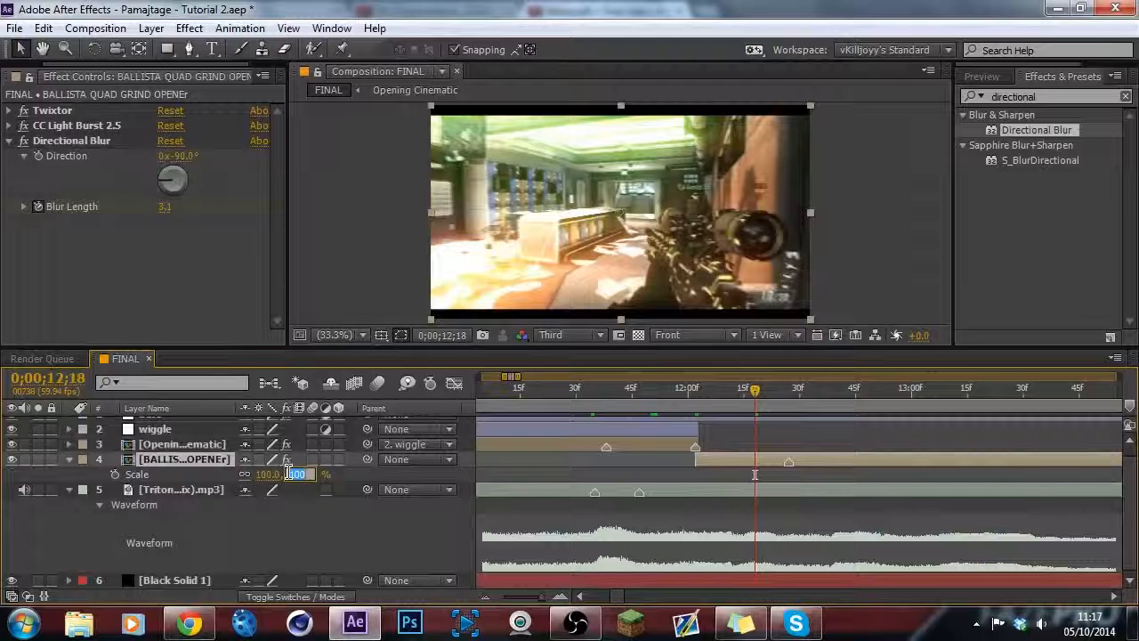
type("105")
key("Return")
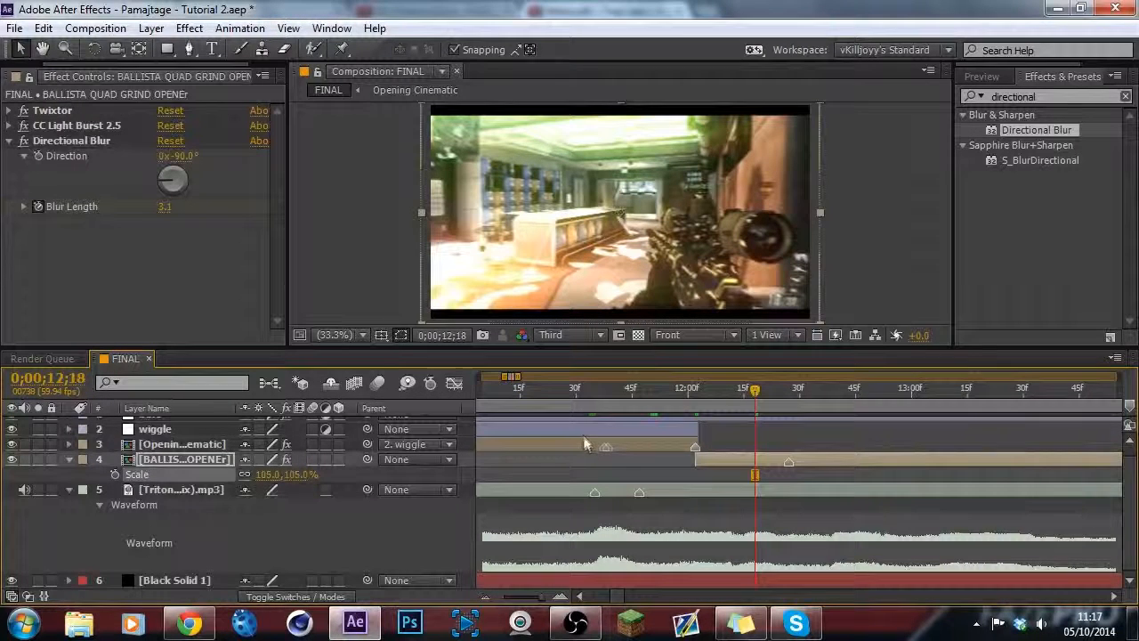
Render a RAM preview of the transition from 0;00;11;17, with a brief check of the recording in Open Broadcaster Software.
left_click(528, 400)
left_click_drag(602, 347, 605, 400)
left_click(982, 76)
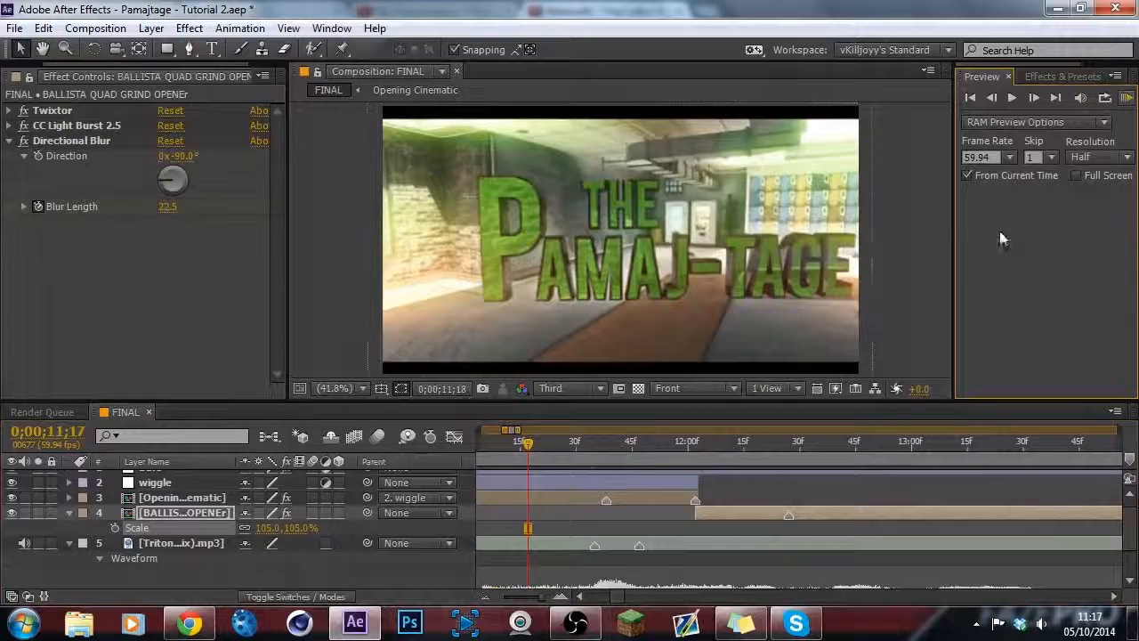
left_click(485, 596)
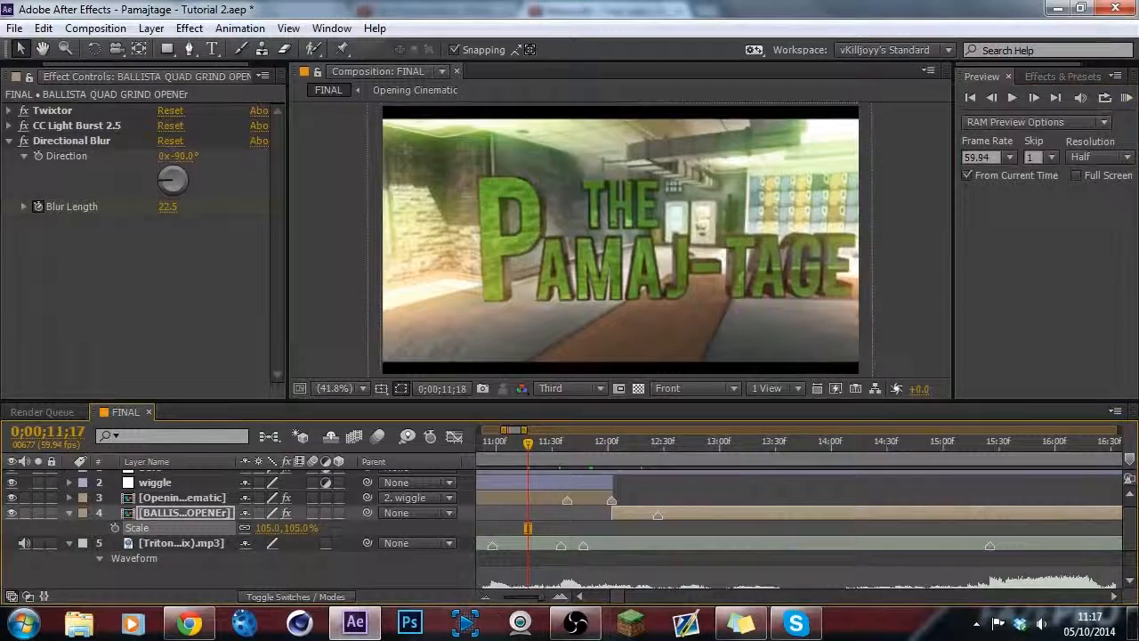
key("KP_0")
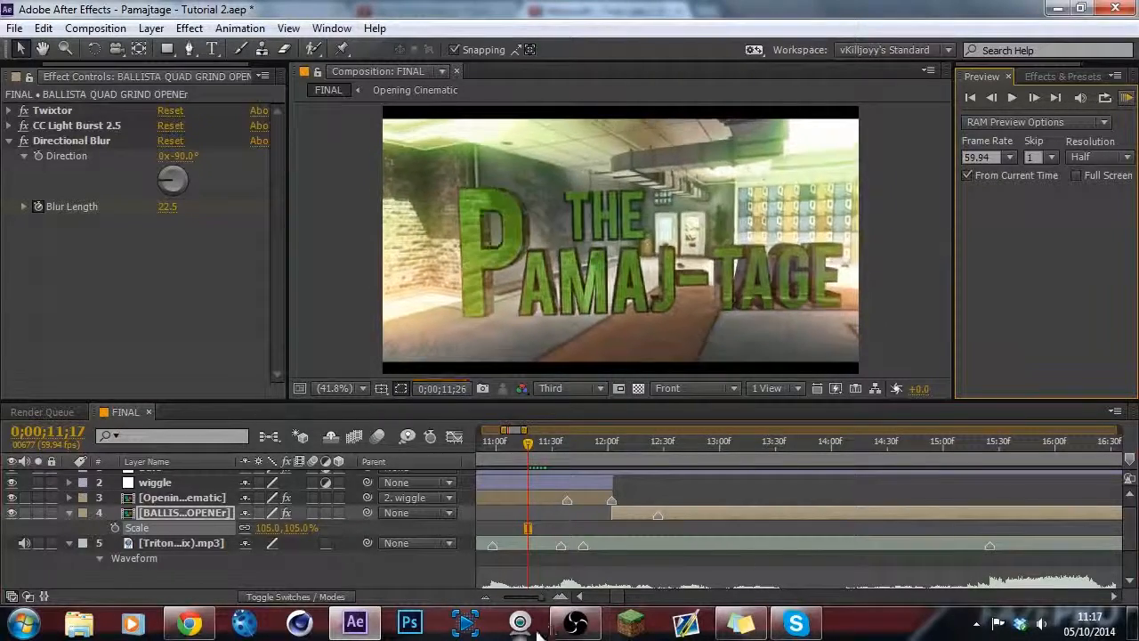
left_click(569, 627)
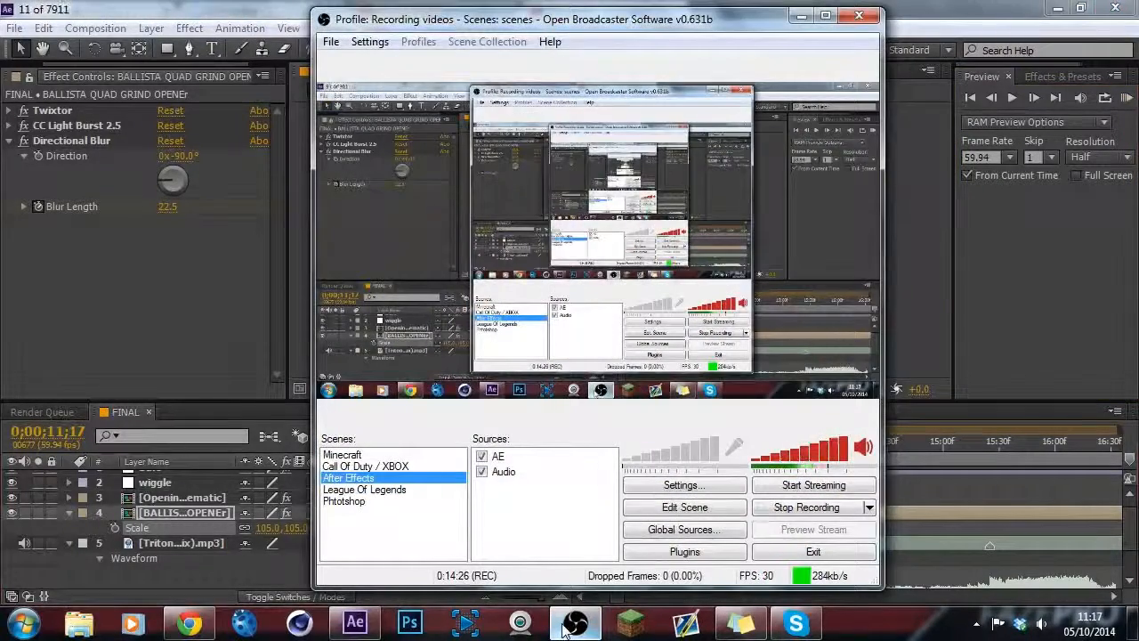
left_click(568, 627)
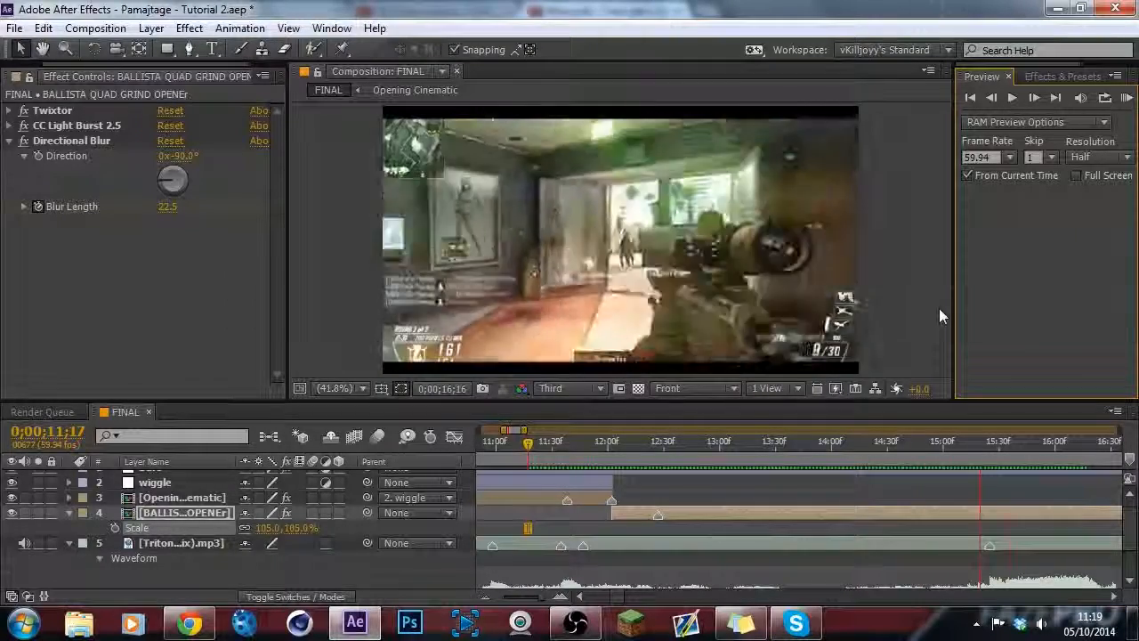
Stop the running preview and replay the cinematic-to-gameplay transition once from 0;00;11;17.
key("space")
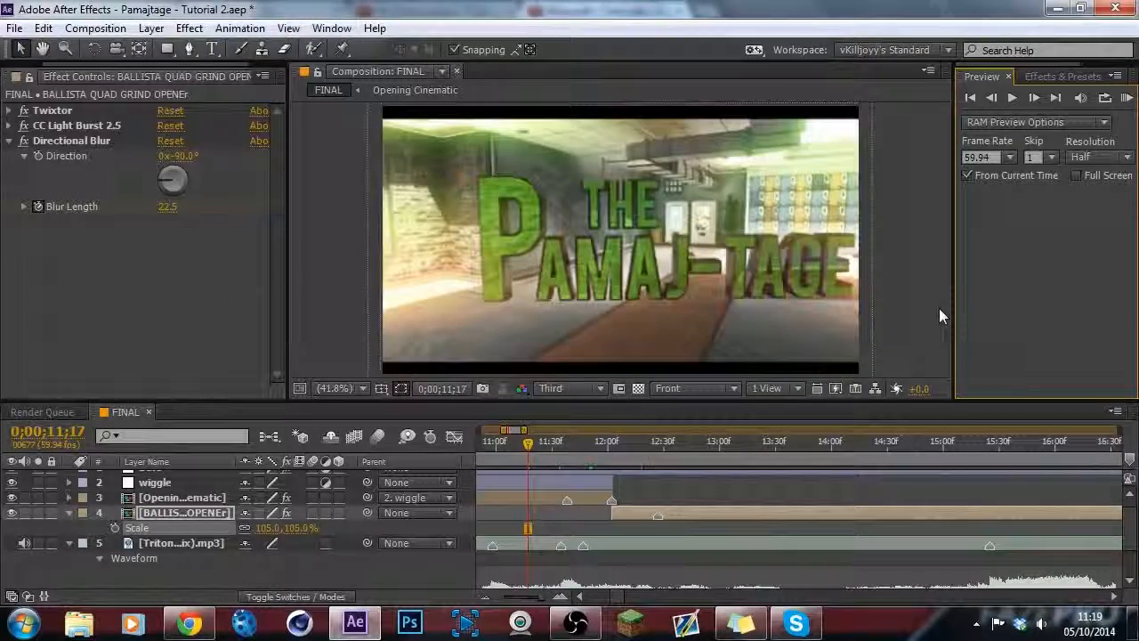
left_click(1126, 99)
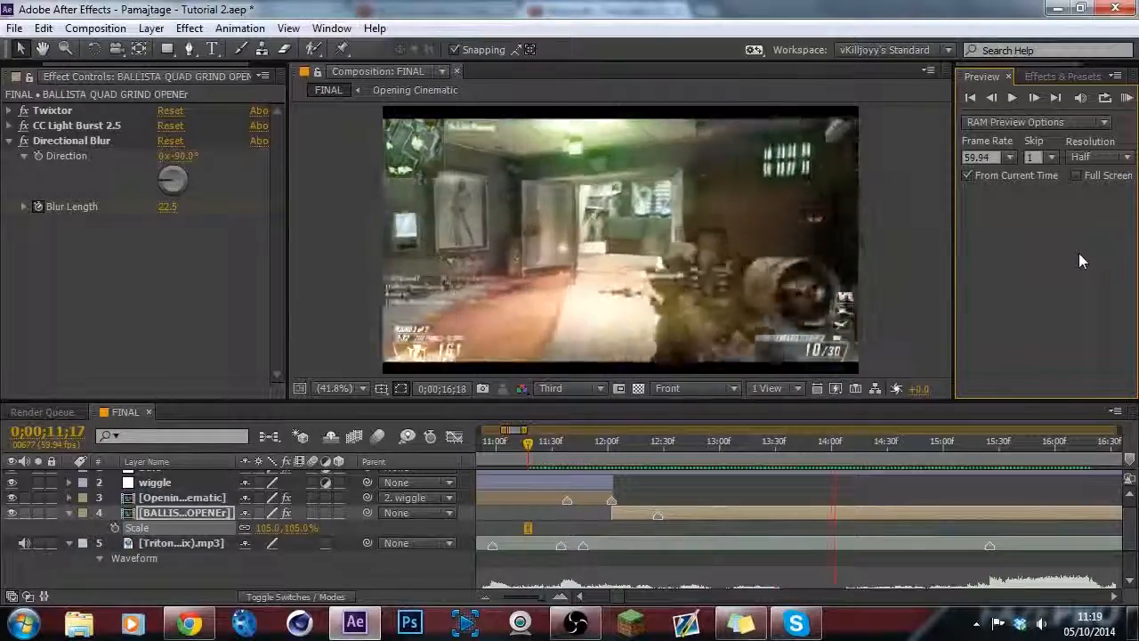
key("space")
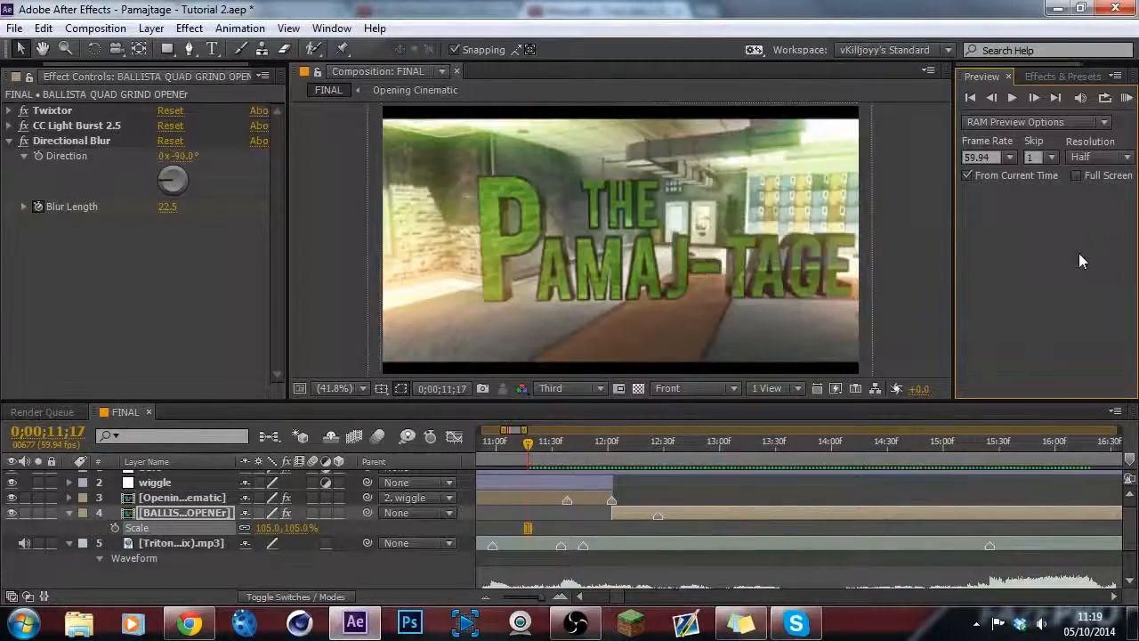
Keyframe the gameplay clip's Scale at its existing 105% at 0;00;12;54 and at 130% at 0;00;12;02.
left_click(708, 442)
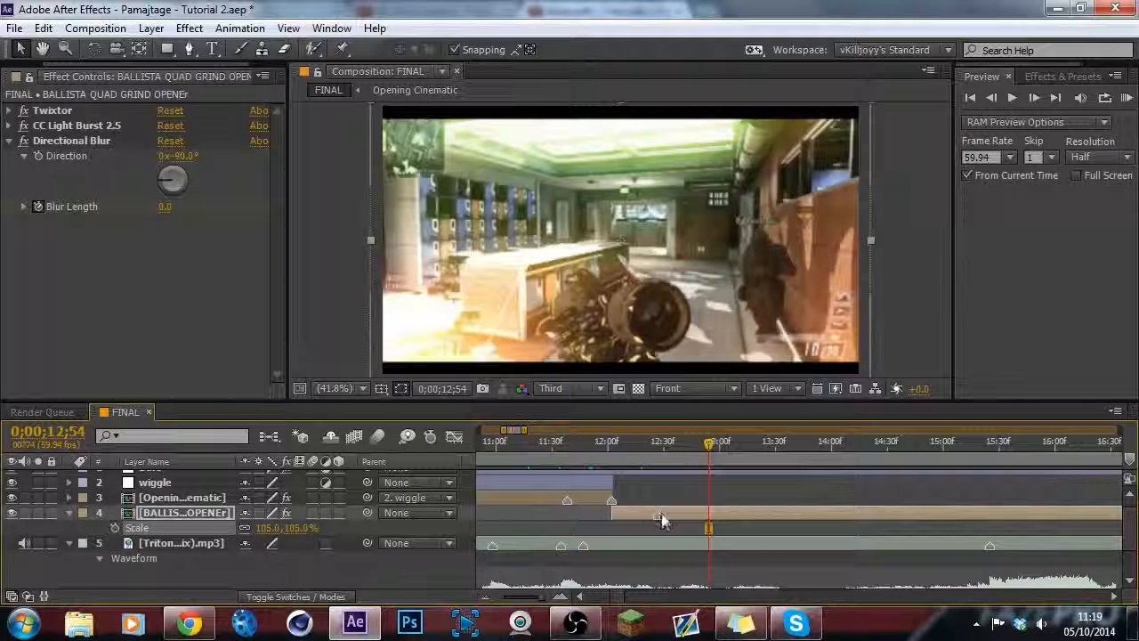
left_click(113, 528)
left_click(614, 442)
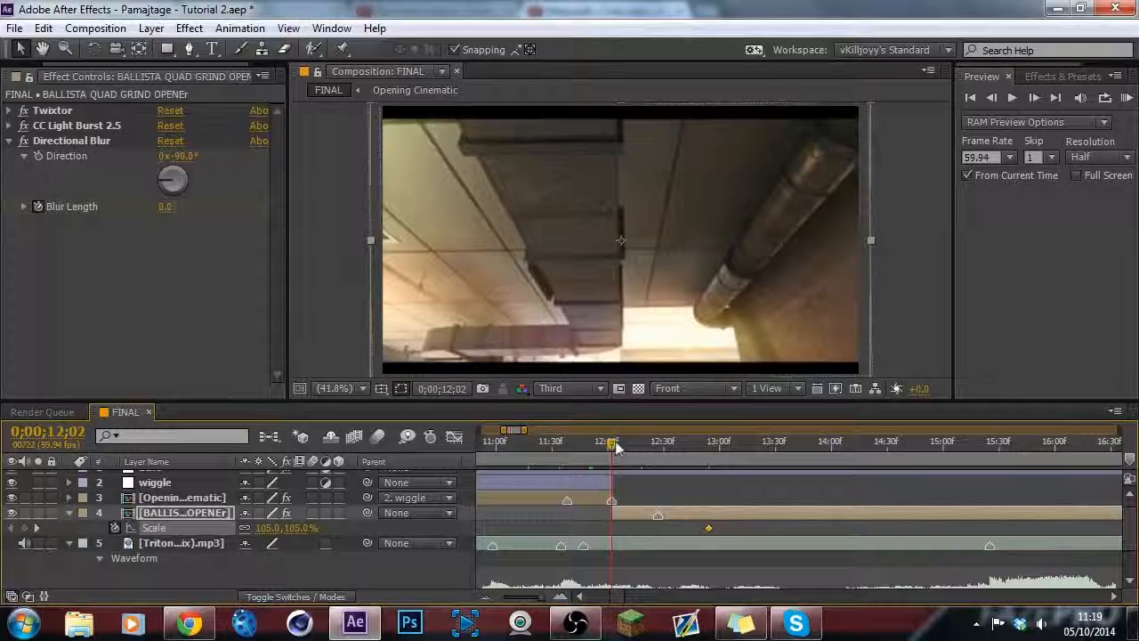
left_click(300, 527)
type("130")
key("Return")
Ease the gameplay clip's Scale curve so it drops steeply from the first keyframe and flattens into the last, then return to layer bars.
left_click(453, 436)
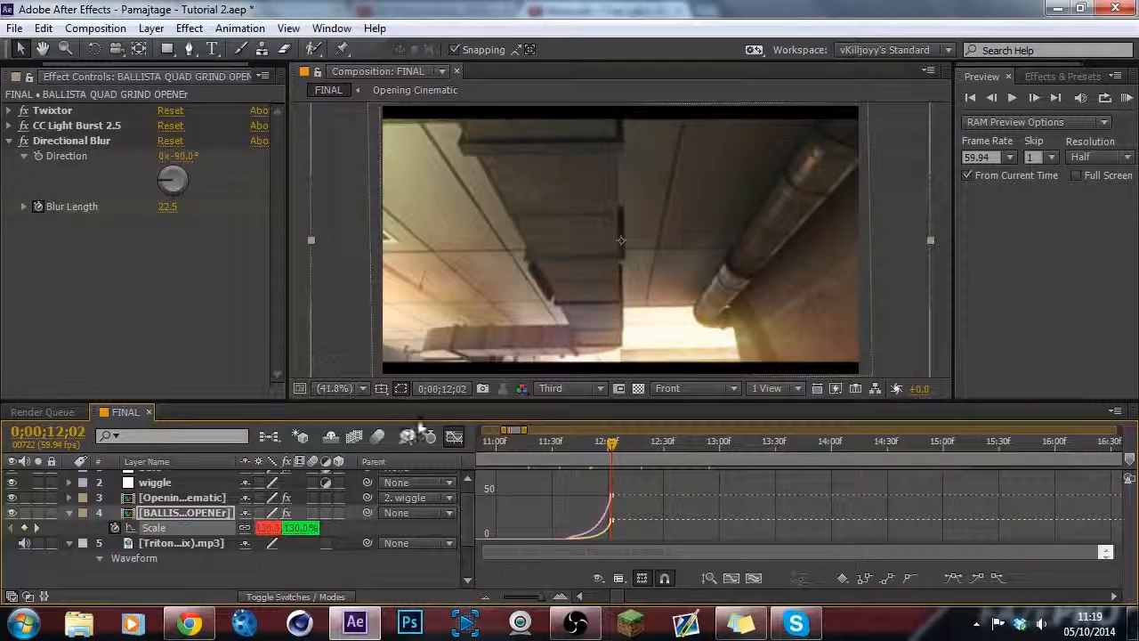
left_click_drag(420, 401, 442, 315)
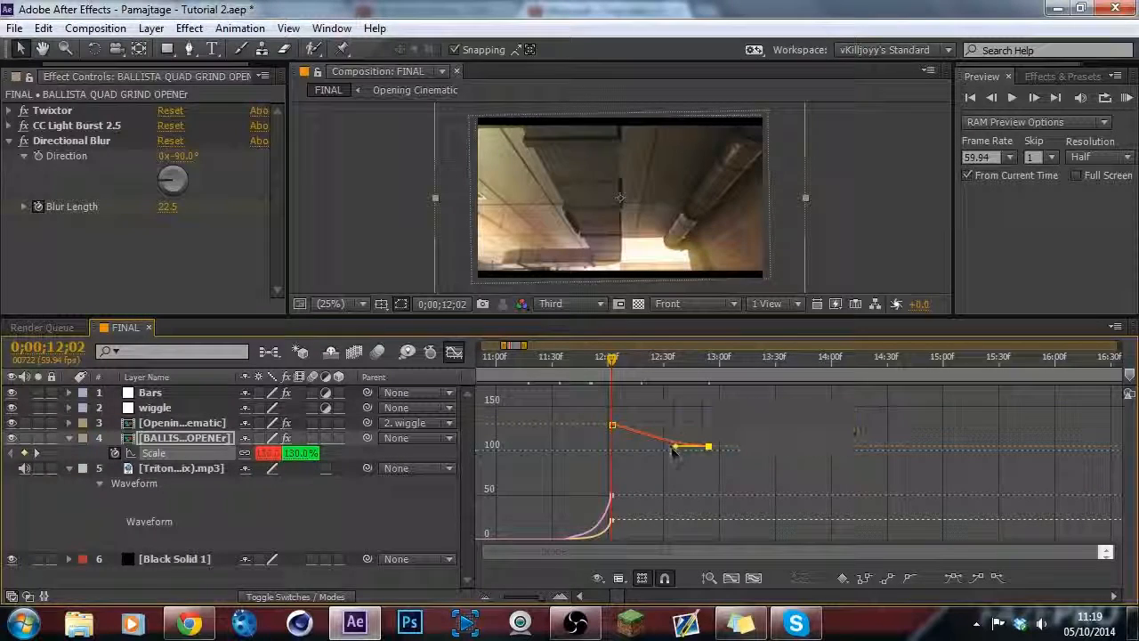
left_click(613, 425)
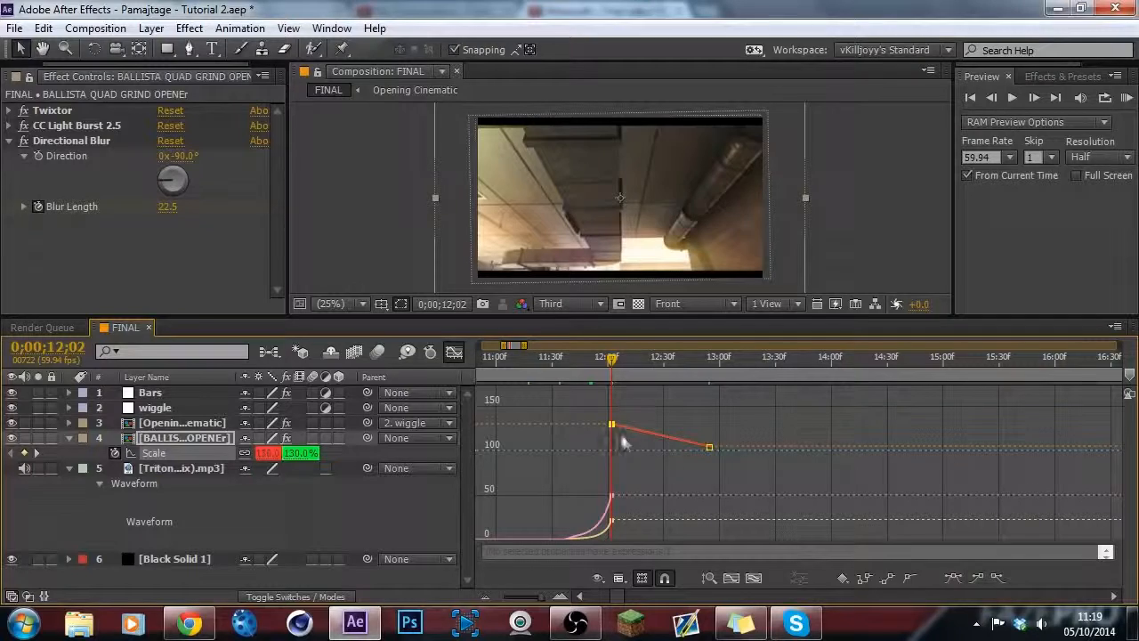
left_click(997, 579)
left_click_drag(639, 426, 626, 451)
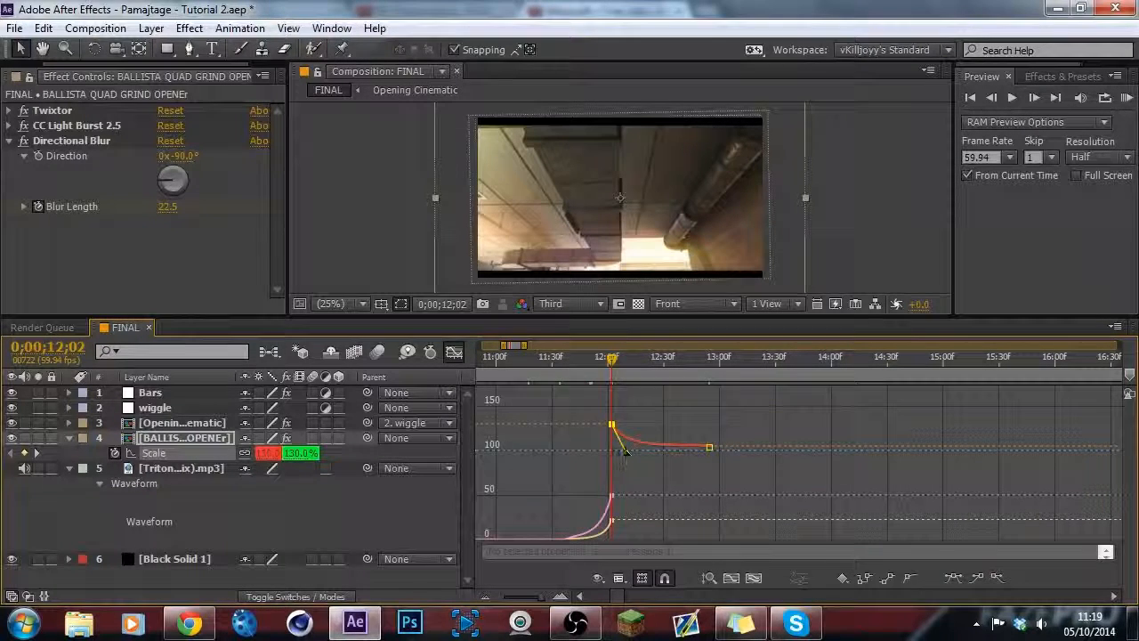
left_click(459, 354)
Examine the Opening Cinematic layer's effects and its frames around 0;00;11;54 and 0;00;11;03 in an enlarged composition preview.
left_click_drag(610, 357, 596, 357)
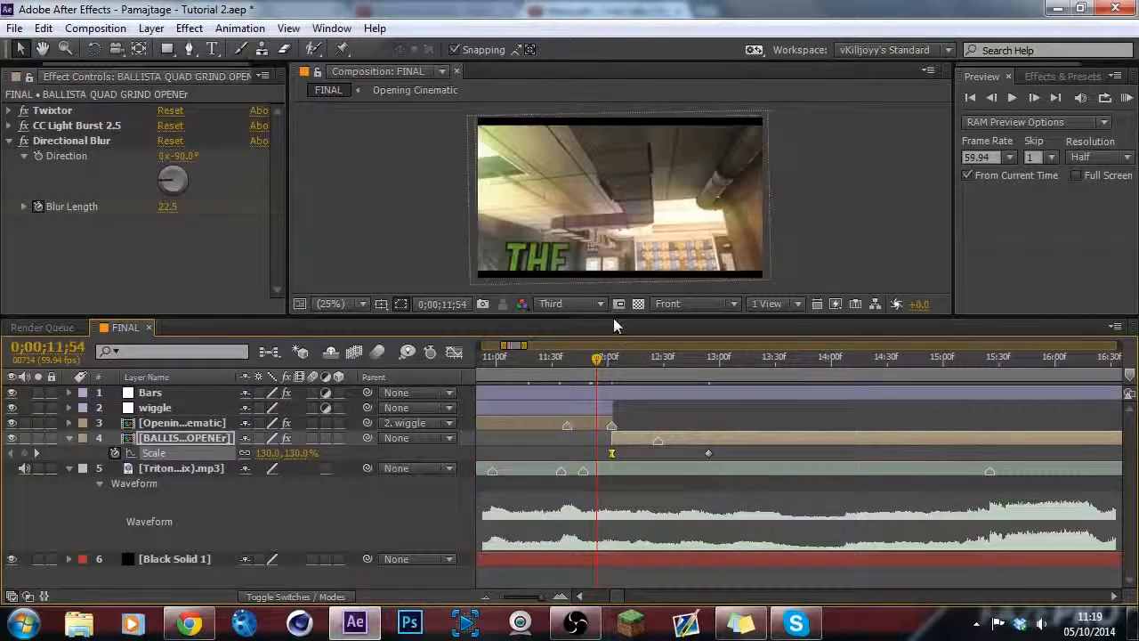
left_click_drag(608, 317, 608, 371)
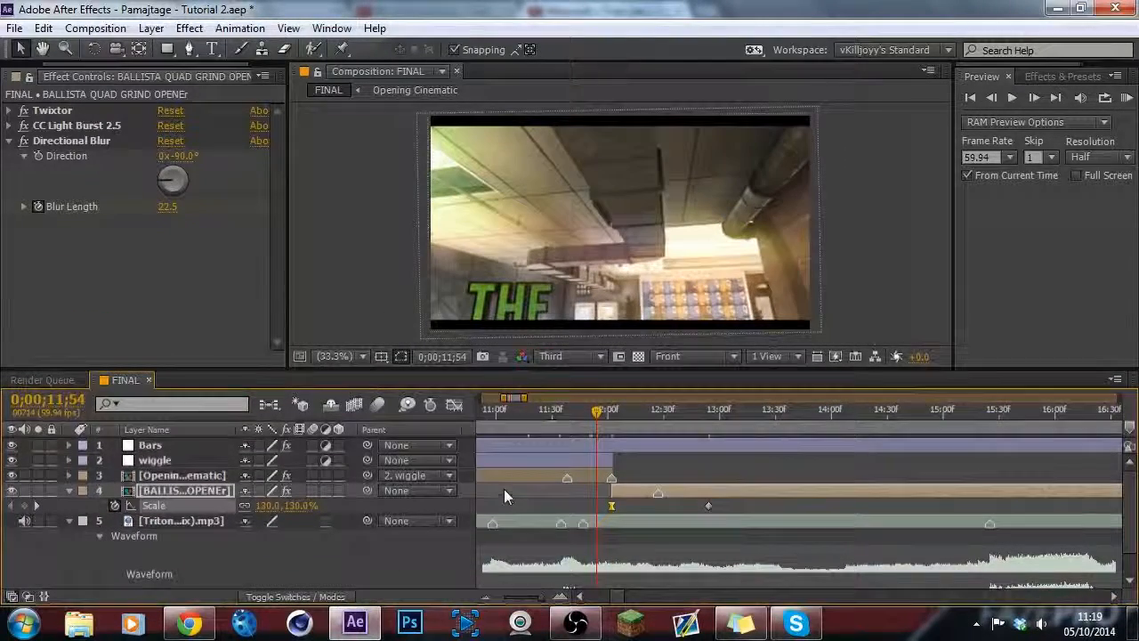
left_click(508, 478)
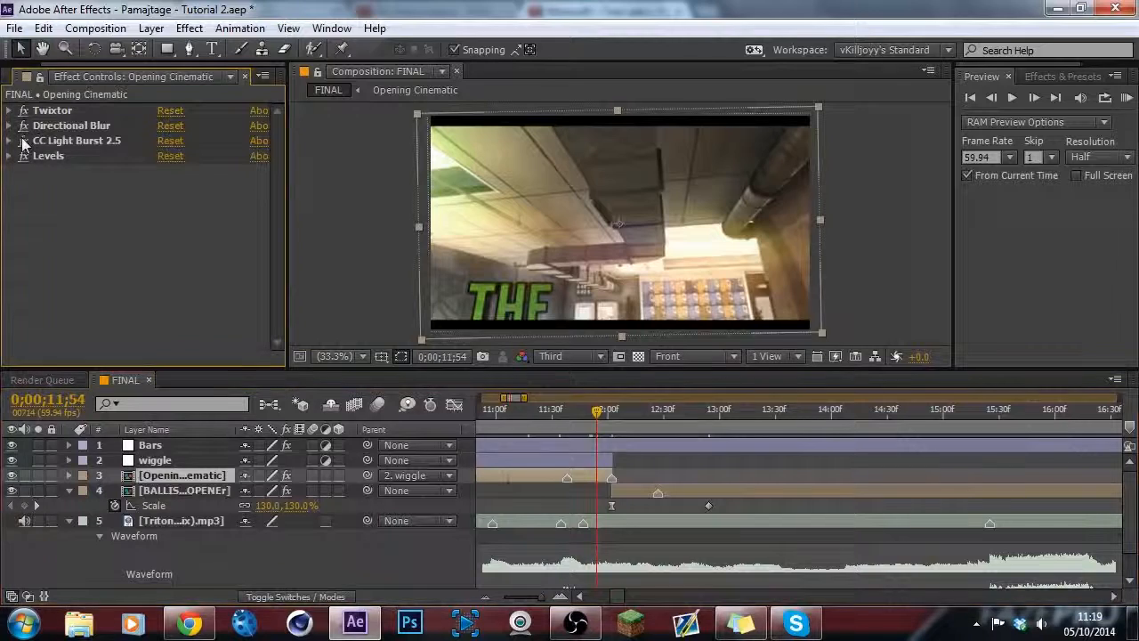
left_click(500, 407)
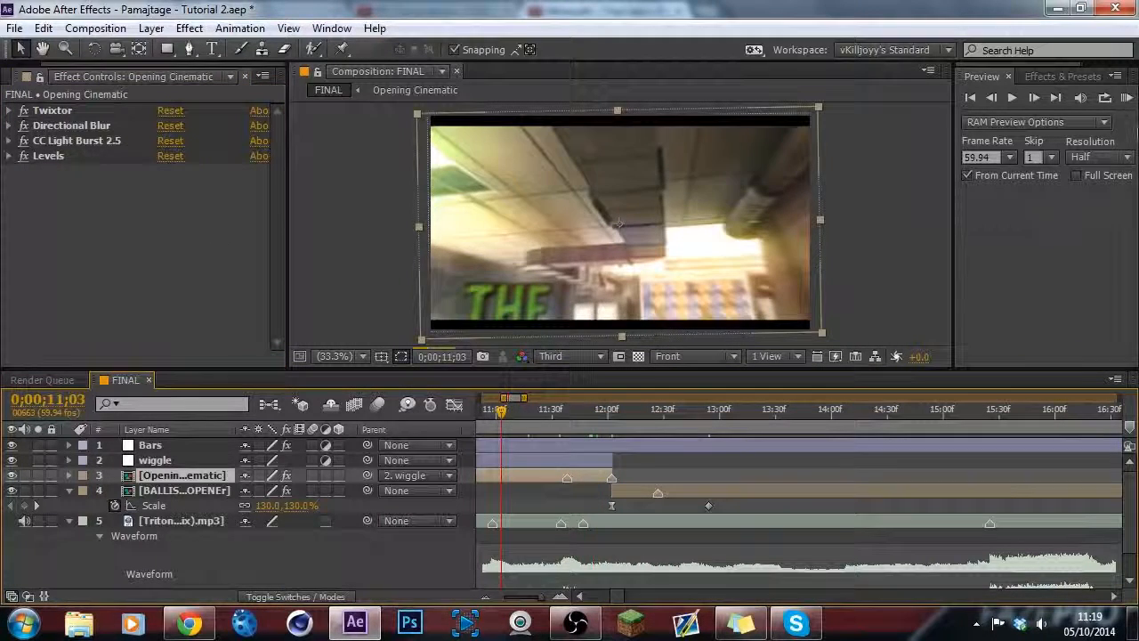
RAM-preview the cut from the opening cinematic into the ballista clip and place the playhead on the music marker at 0;00;15;25.
left_click(1126, 99)
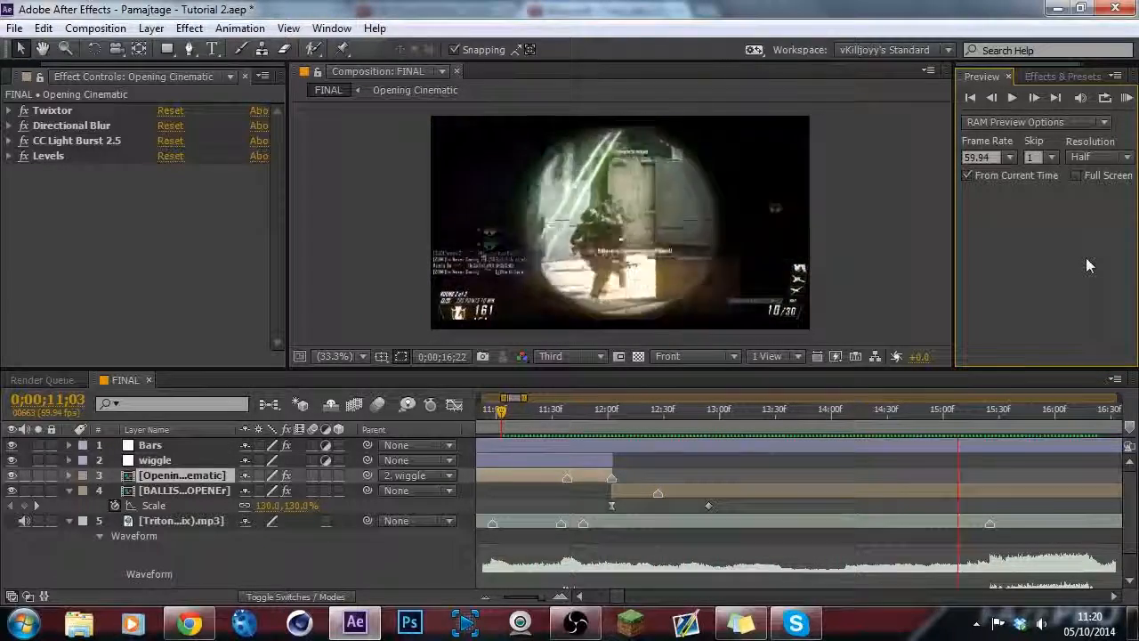
key("space")
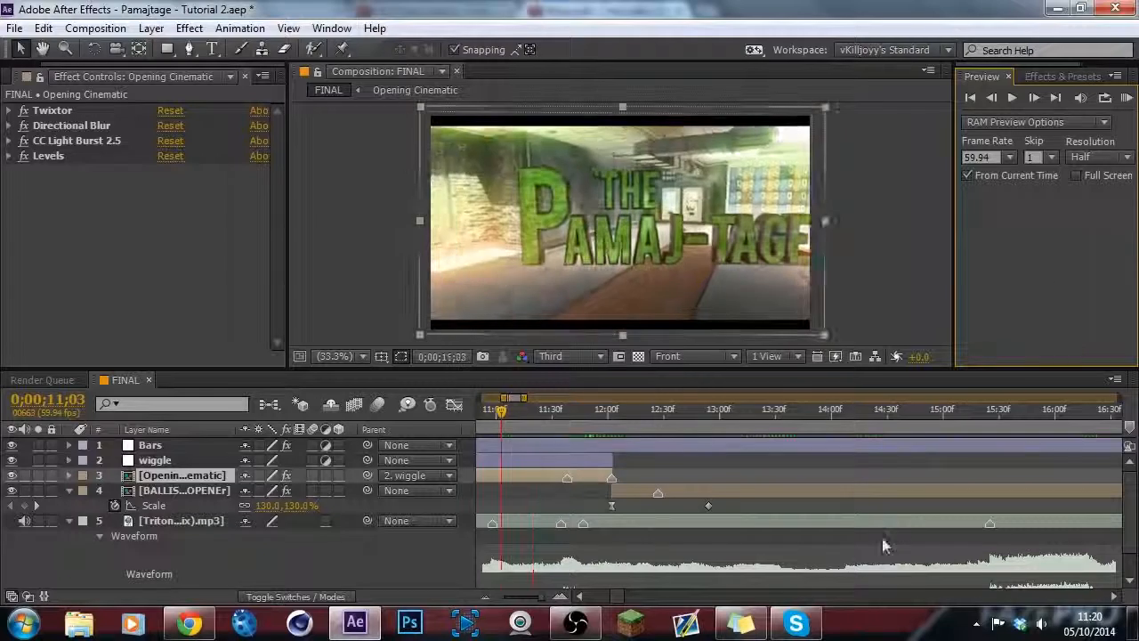
left_click_drag(619, 598, 629, 598)
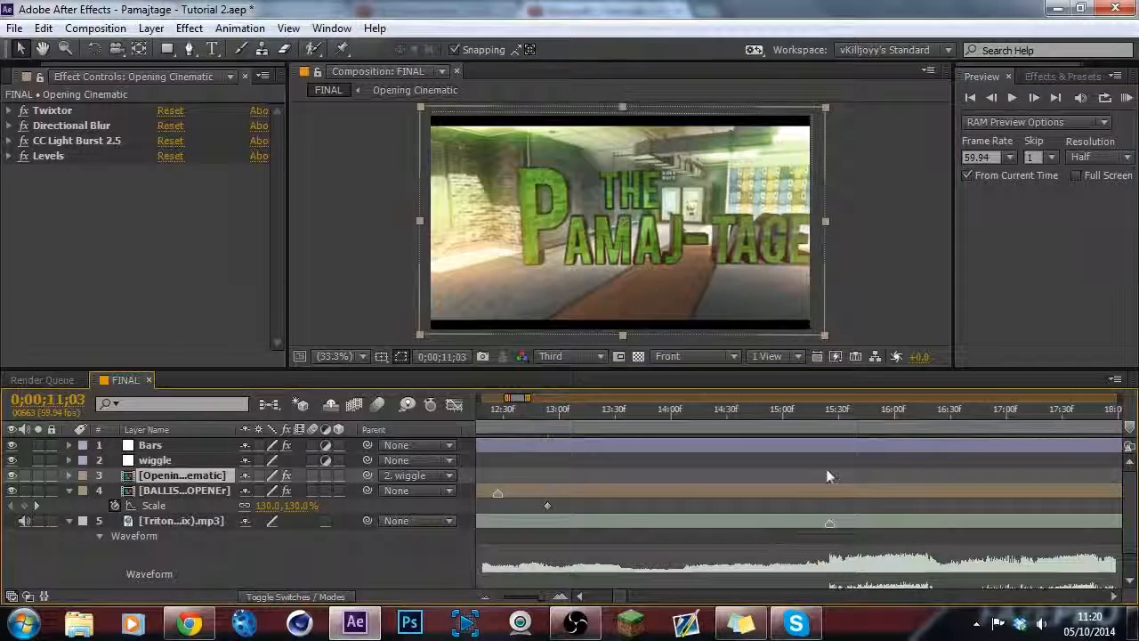
left_click(70, 491)
left_click(829, 424)
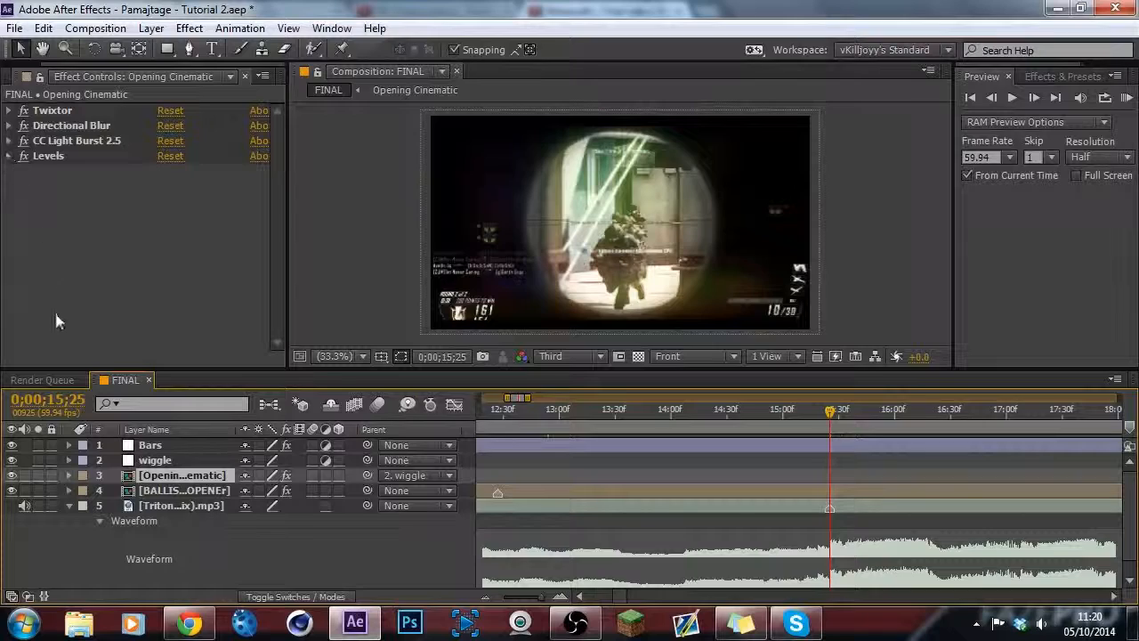
Find Ballista.mp3 in the project's Gun sounds folder and add it to the FINAL composition directly below the ballista opener layer.
left_click(21, 78)
scroll(27, 280, "up", 10)
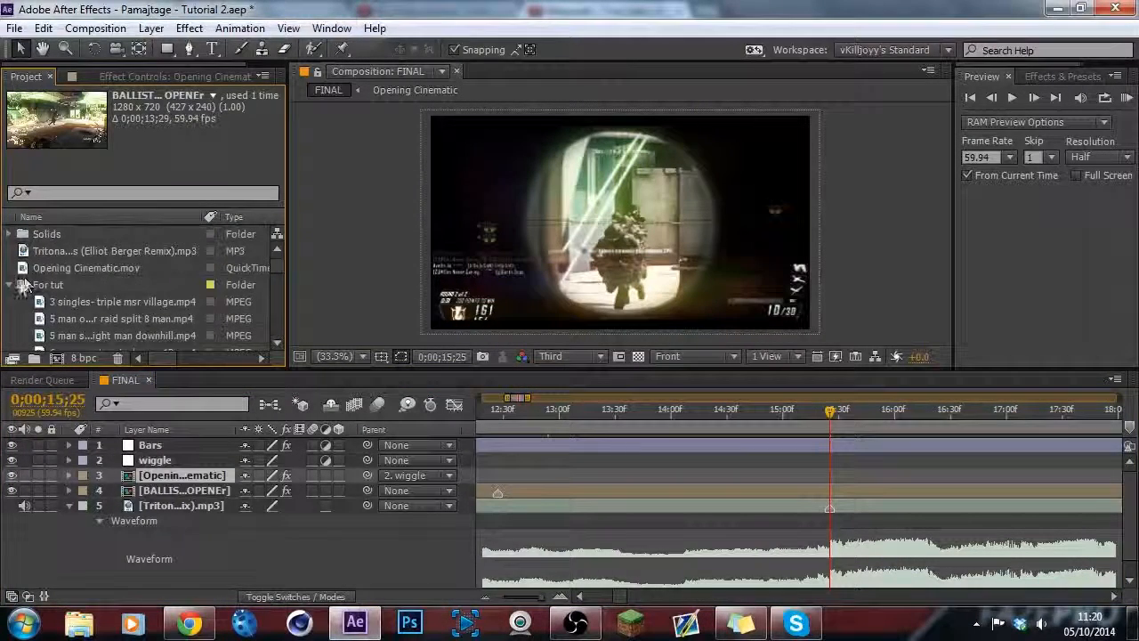
left_click(11, 287)
left_click(10, 234)
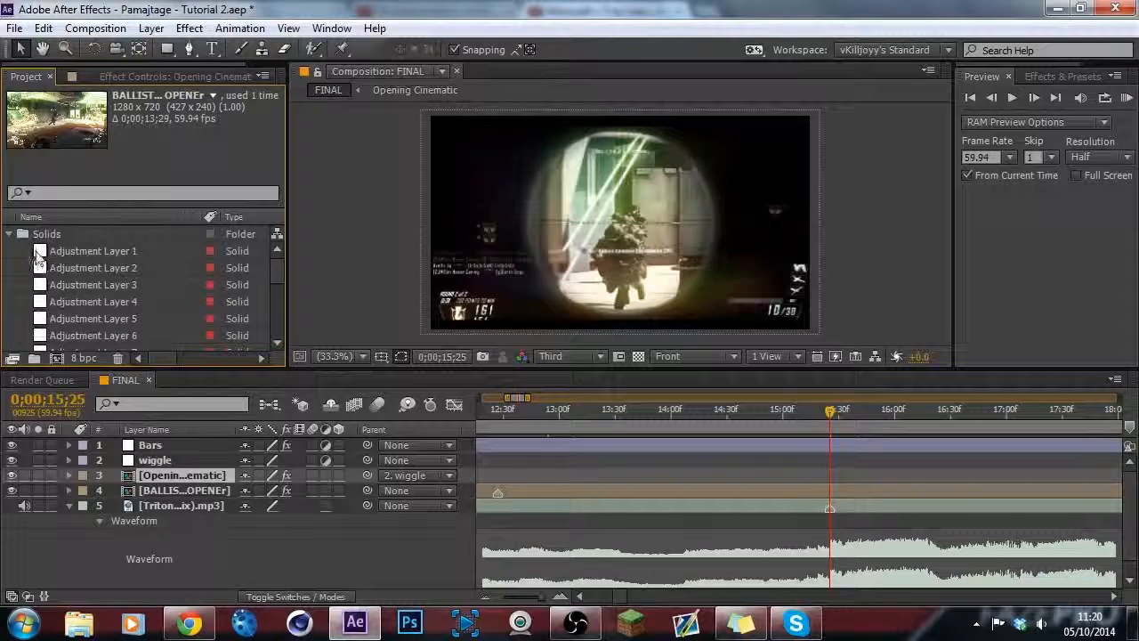
left_click(10, 234)
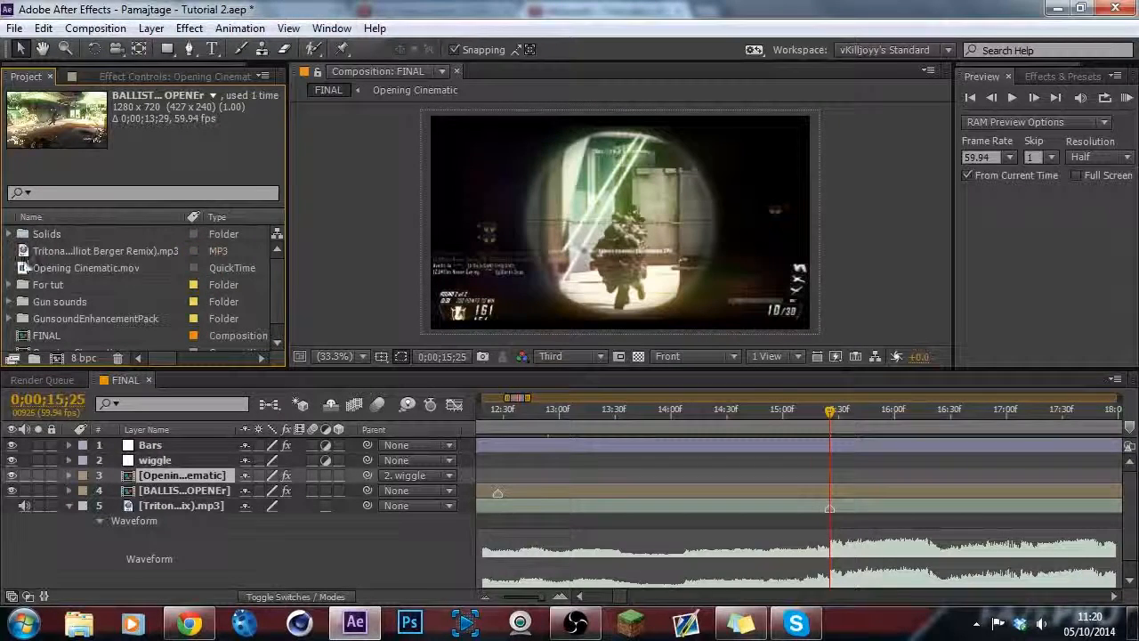
left_click(36, 302)
left_click(10, 302)
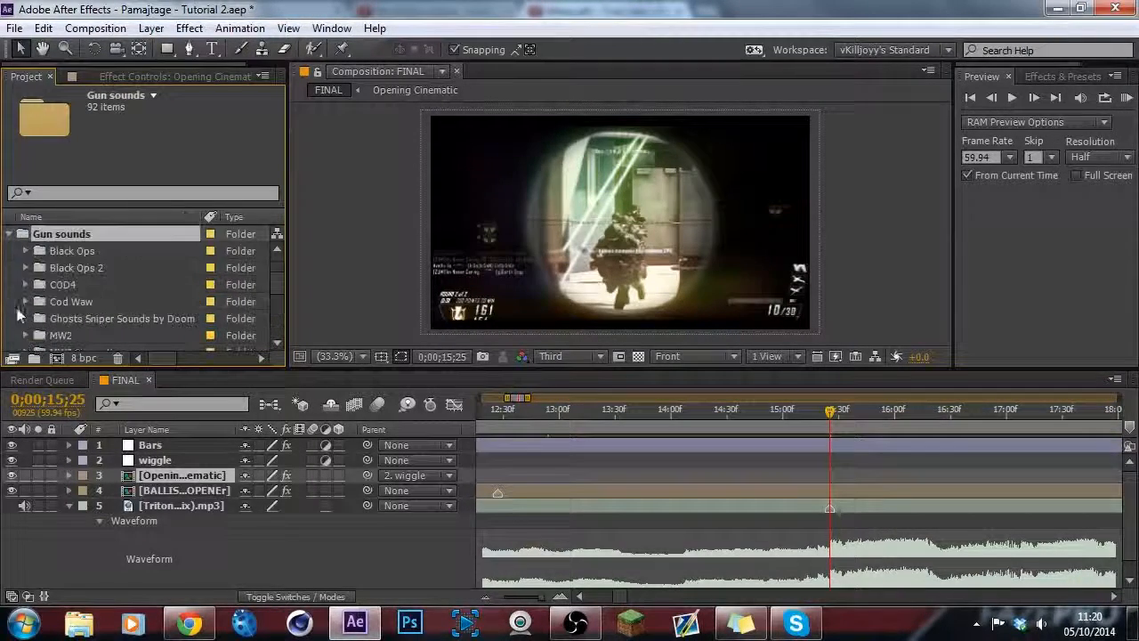
scroll(39, 317, "down", 3)
scroll(38, 317, "down", 1)
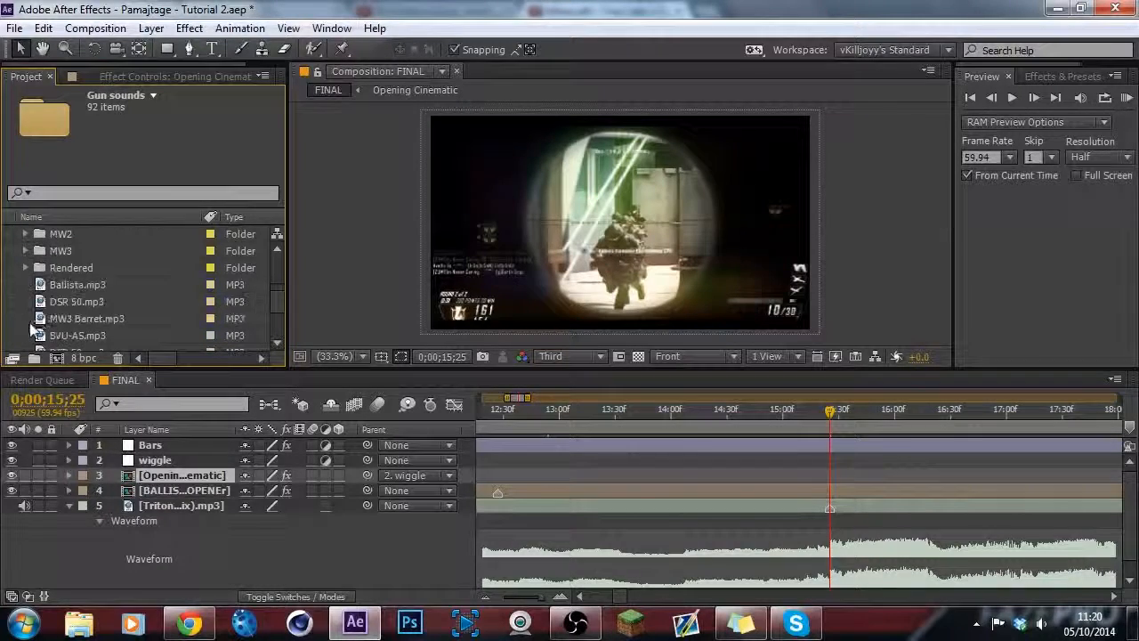
left_click_drag(67, 284, 82, 500)
Show the Ballista.mp3 waveform, trim its lead-in so the gunshot starts at 0;00;15;25, and preview from 0;00;14;40.
left_click_drag(617, 597, 498, 599)
left_click_drag(532, 506, 871, 506)
key("l")
key("l")
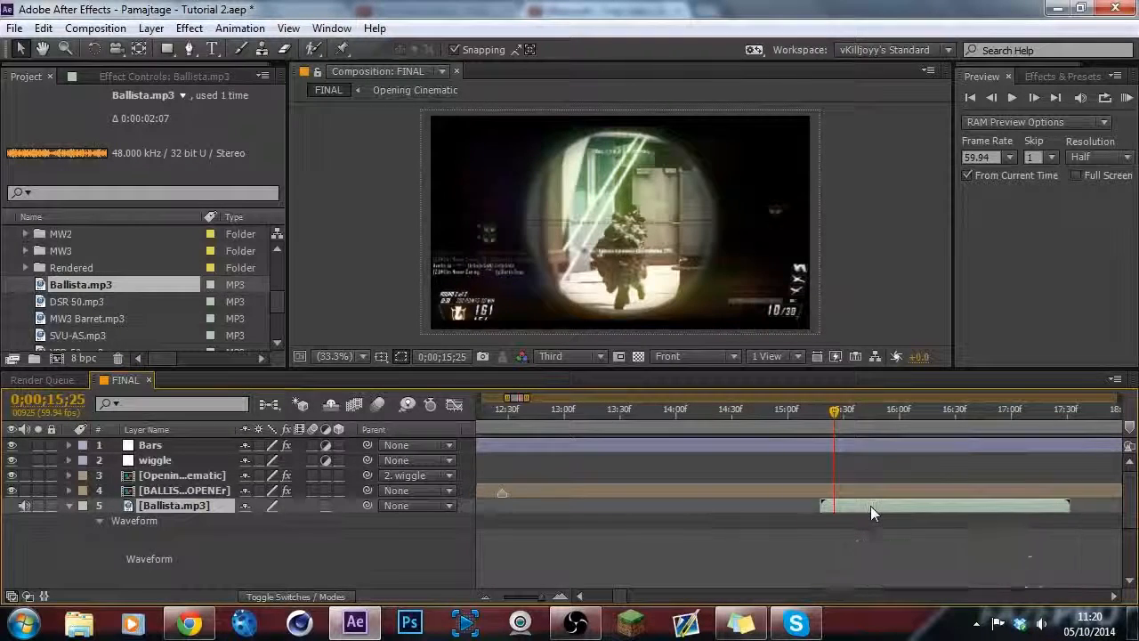
left_click_drag(783, 420, 745, 422)
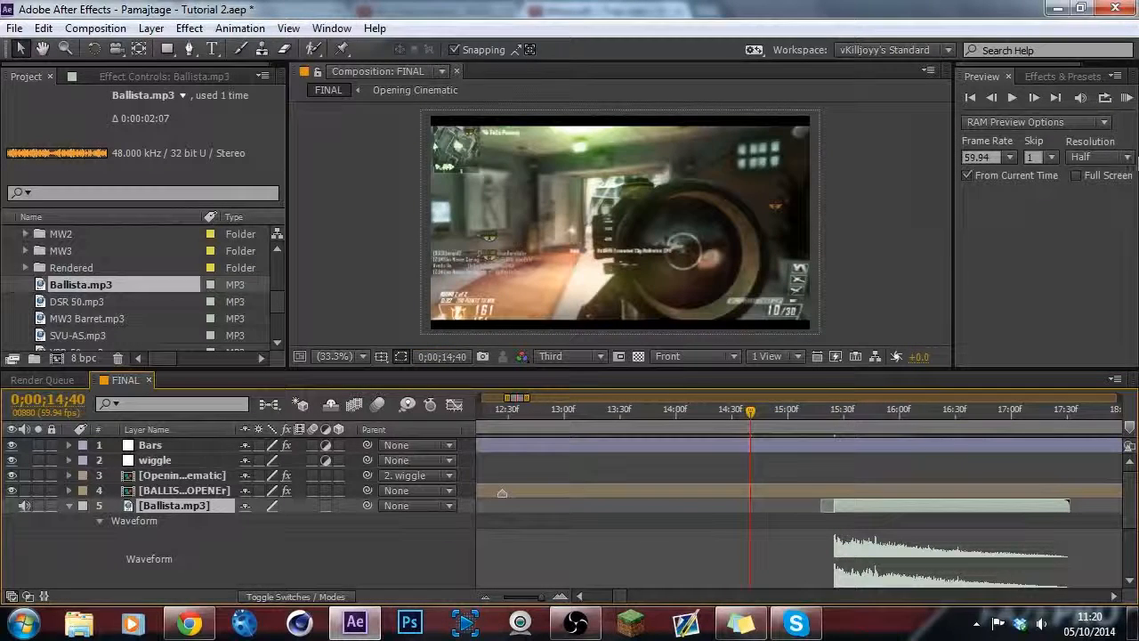
left_click(1127, 100)
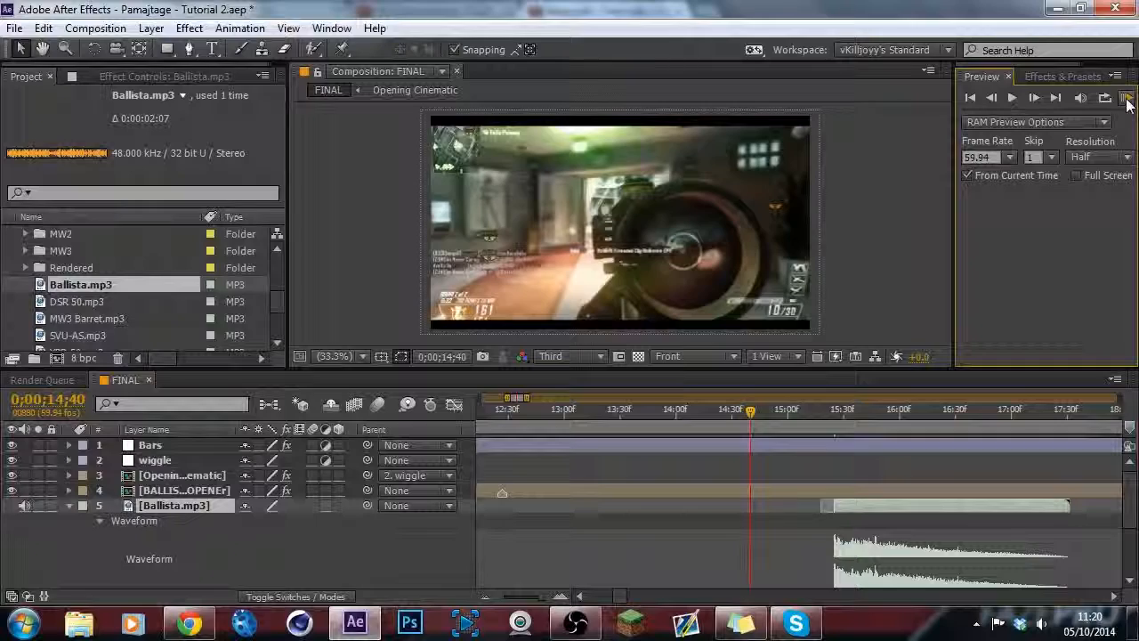
key("space")
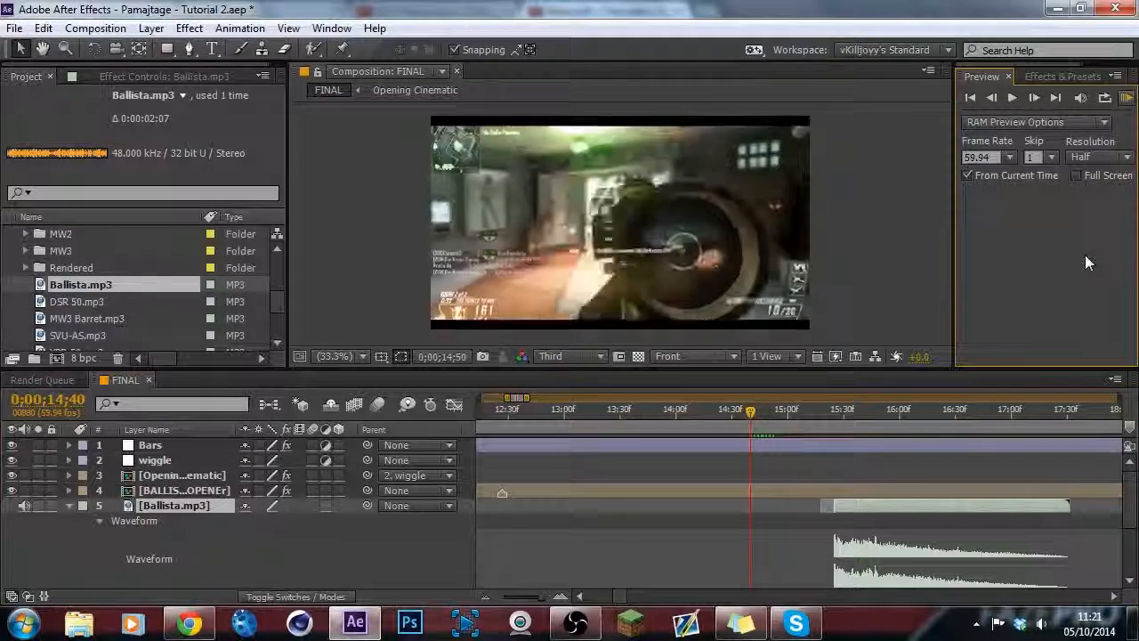
Set the Audio Levels of Ballista.mp3 to -7 dB and RAM-preview the shot from 0;00;14;05.
left_click(950, 505)
key("l")
left_click(252, 522)
type("-7")
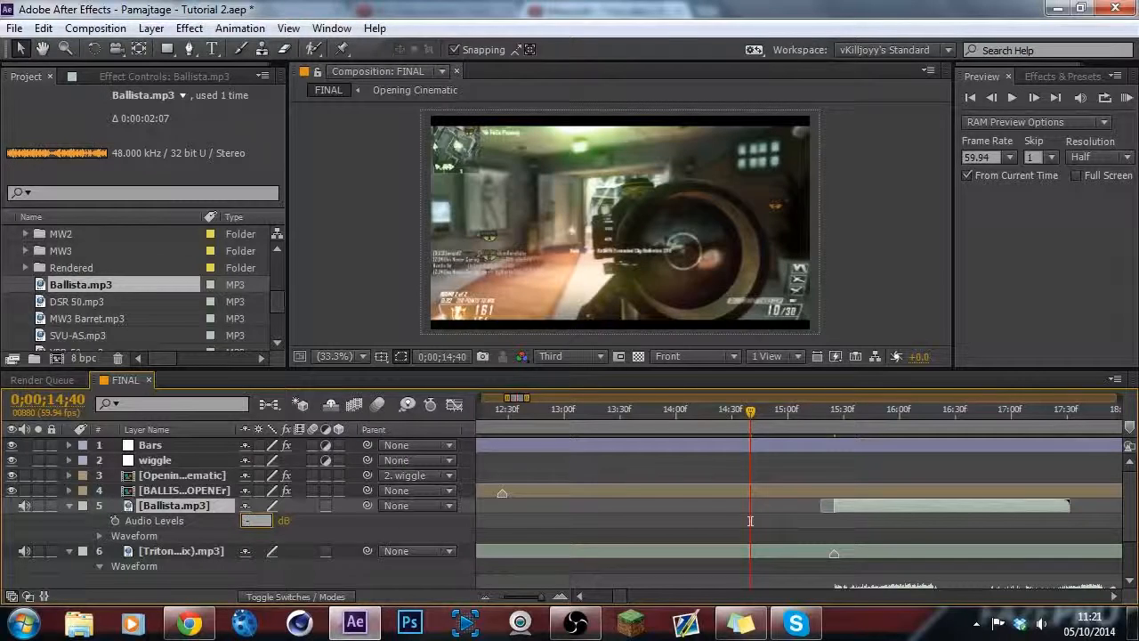
key("Return")
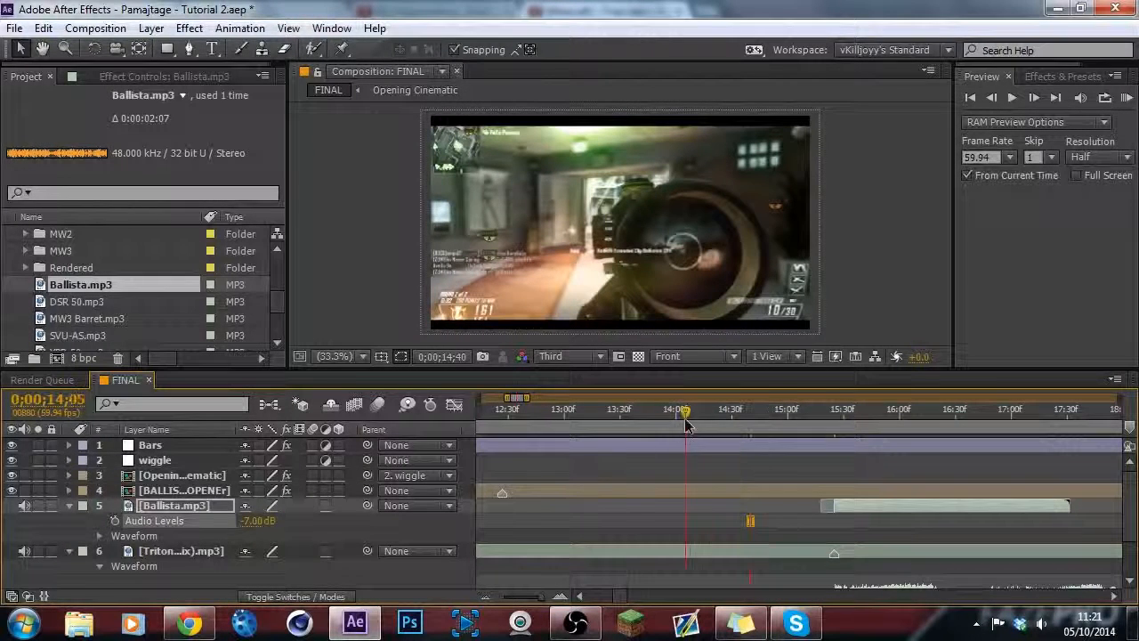
left_click(1072, 211)
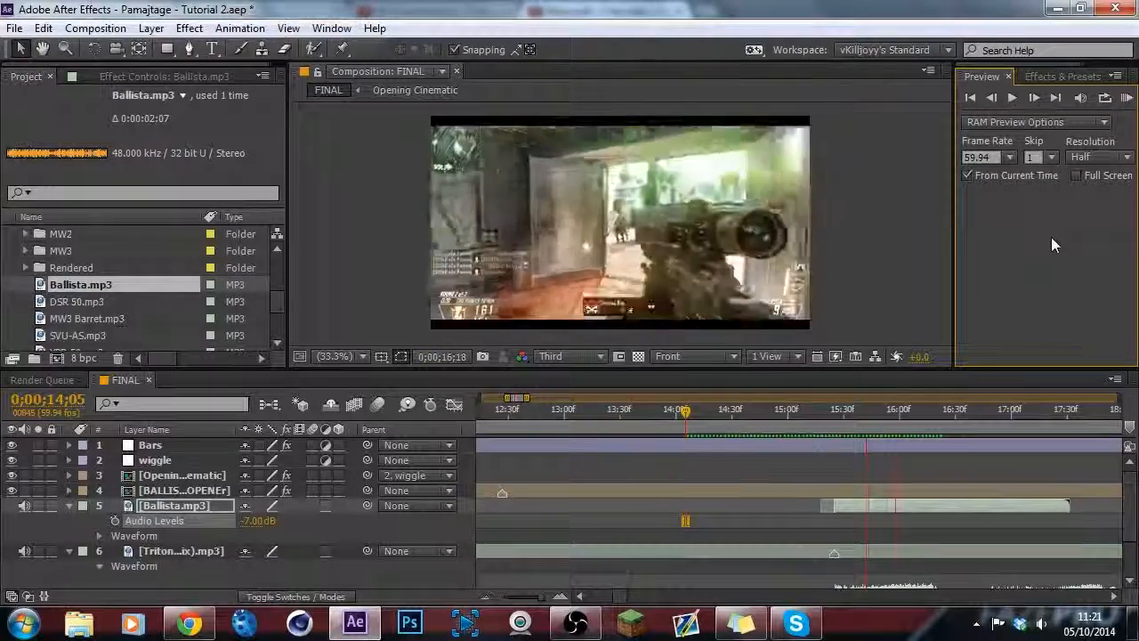
key("space")
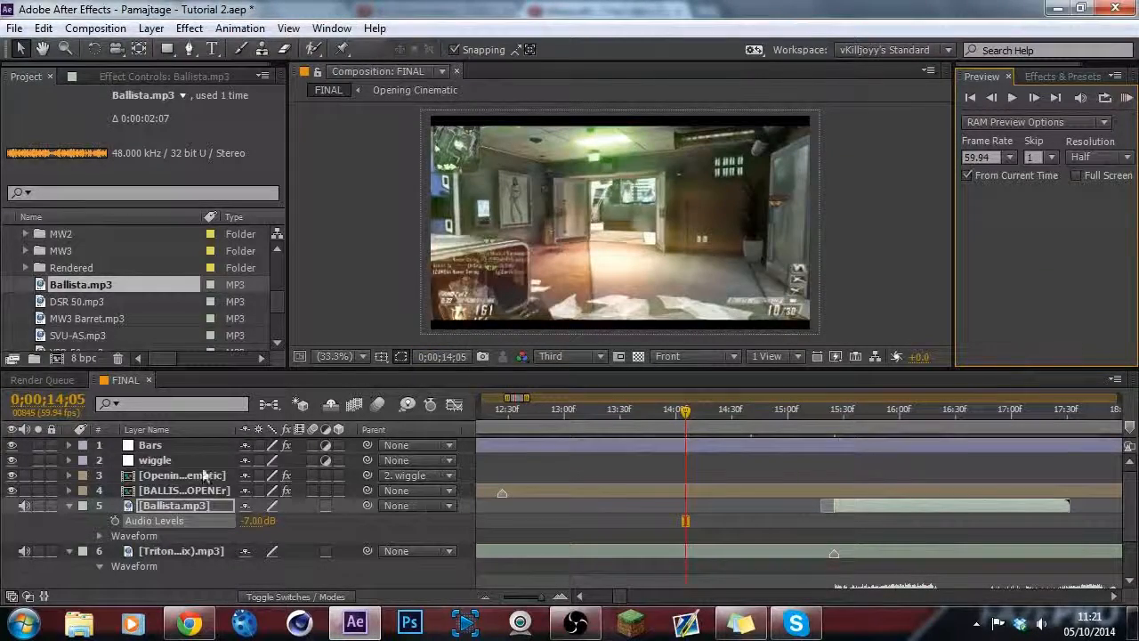
Set the Audio Levels of Ballista.mp3 to -9 dB and preview the shot.
left_click(253, 520)
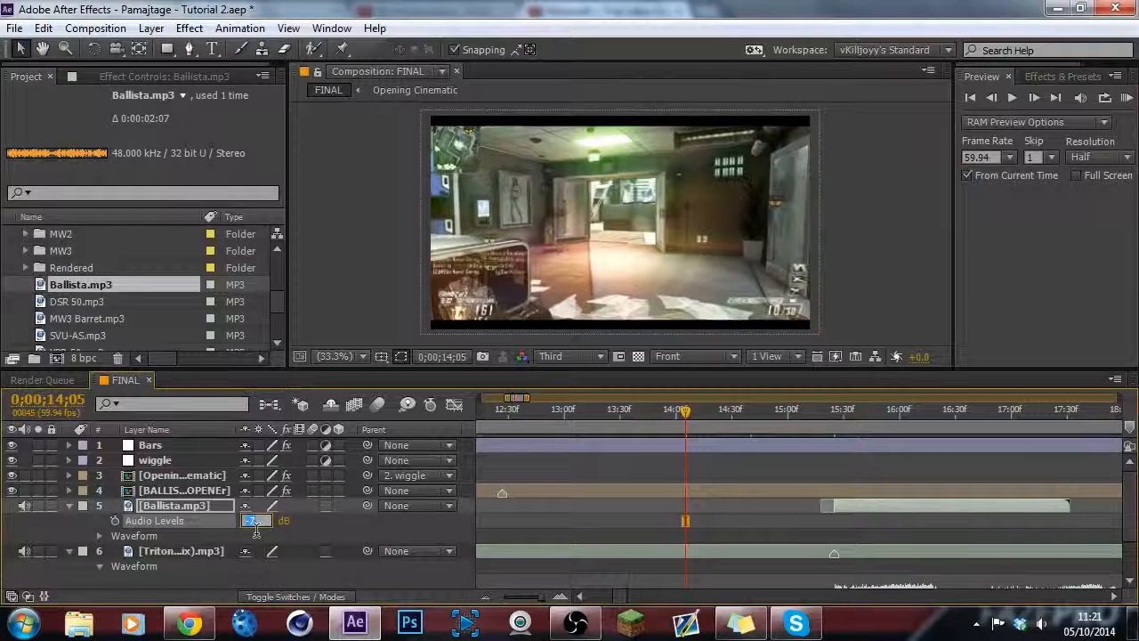
type("-9")
key("Return")
left_click(1127, 99)
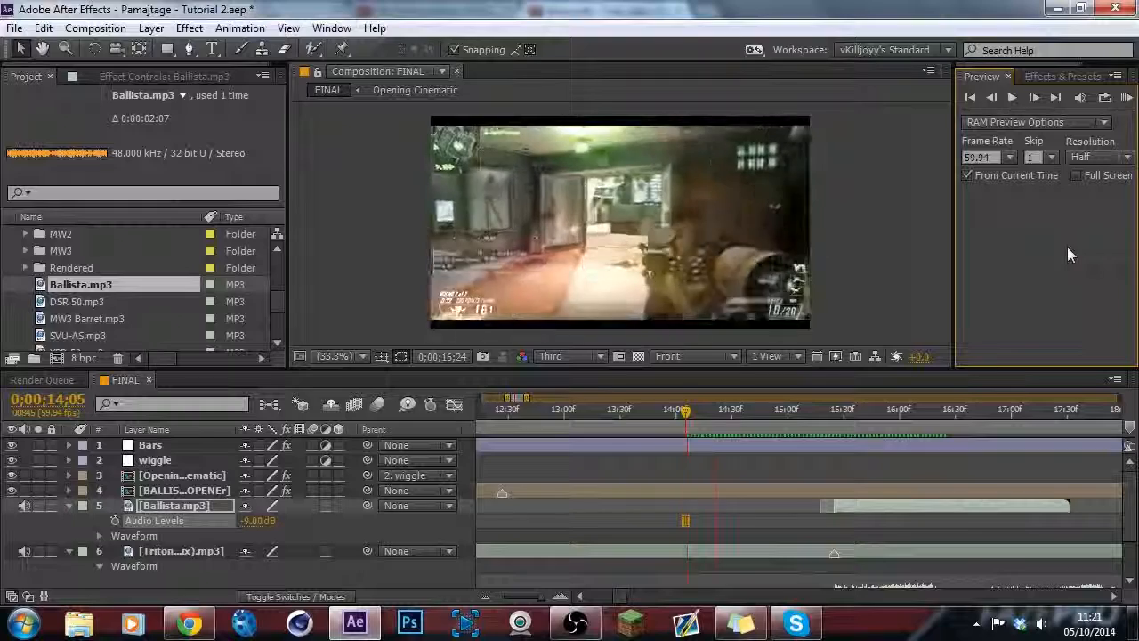
key("space")
Lower the Audio Levels of Ballista.mp3 to -10 dB and preview the shot against the music.
left_click(250, 521)
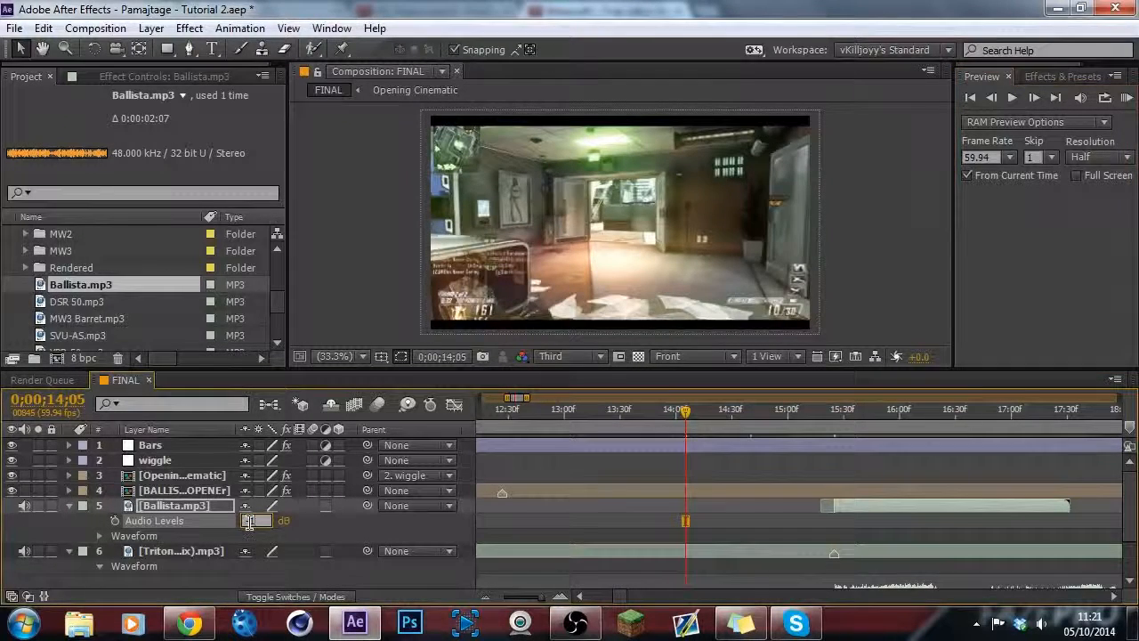
left_click(1127, 98)
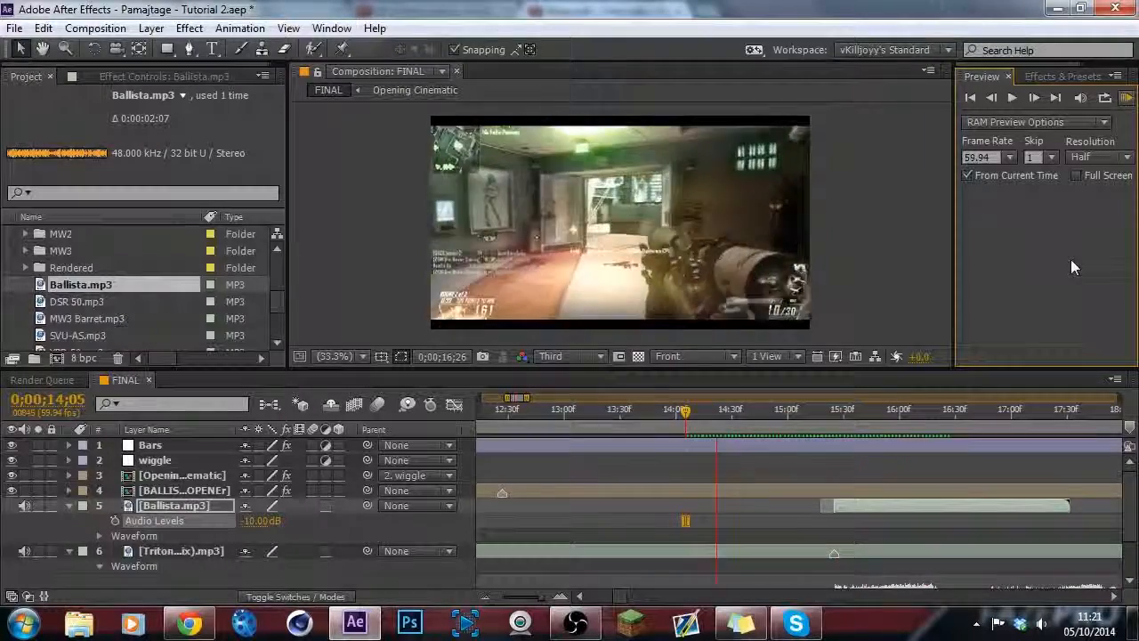
key("space")
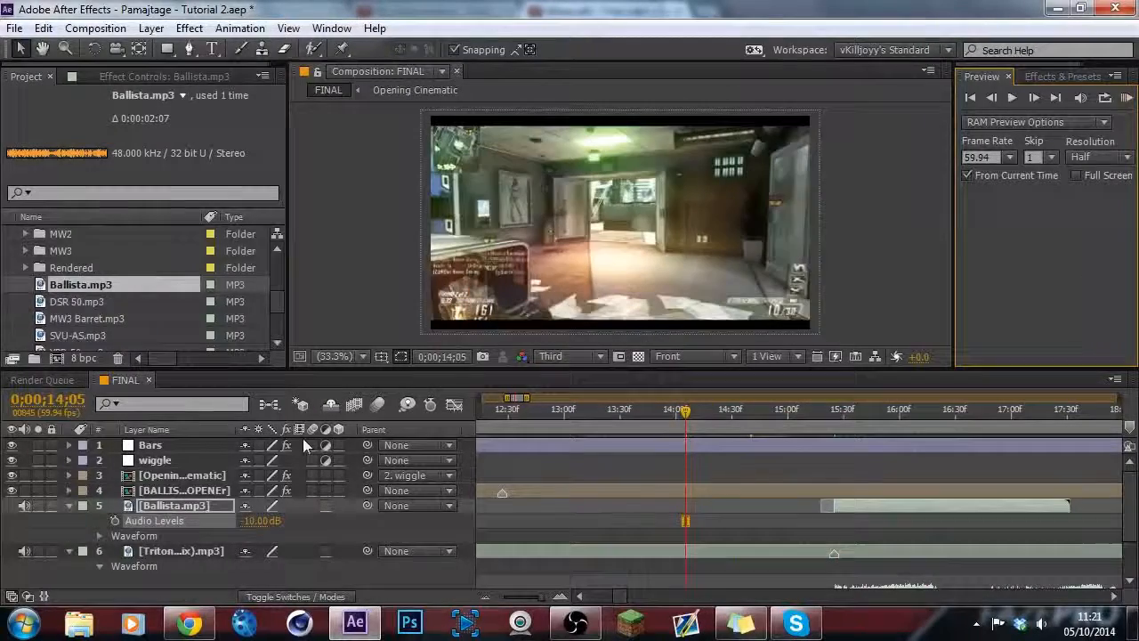
Collapse the Ballista.mp3 layer, select the music layer and turn off the ballista opener layer's video.
left_click(69, 505)
left_click_drag(616, 598, 627, 602)
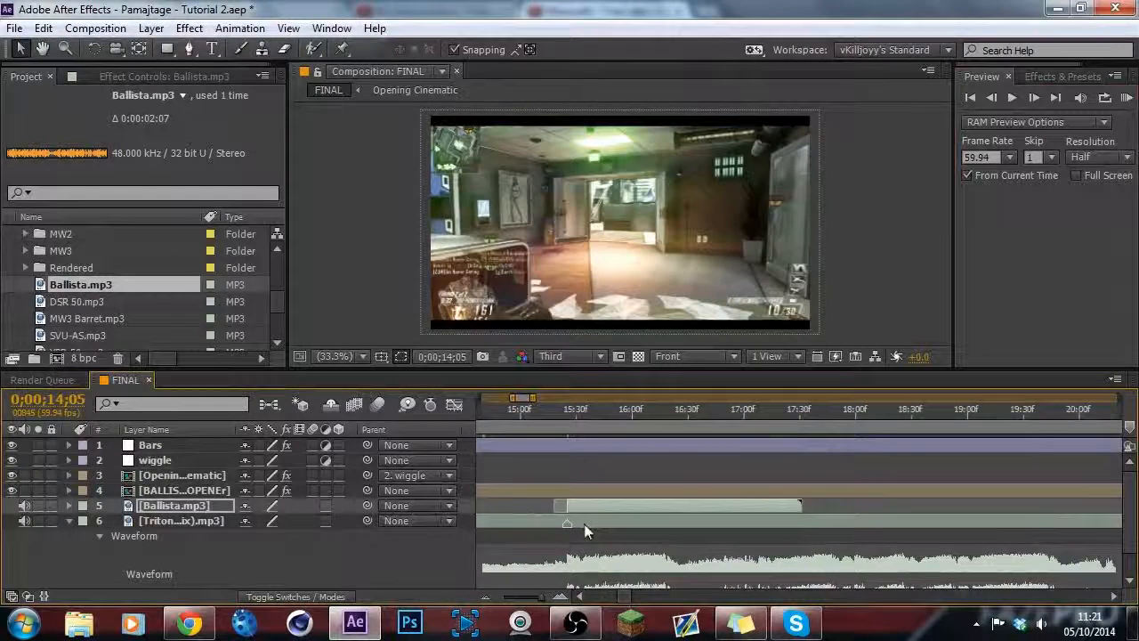
left_click(560, 521)
left_click(13, 490)
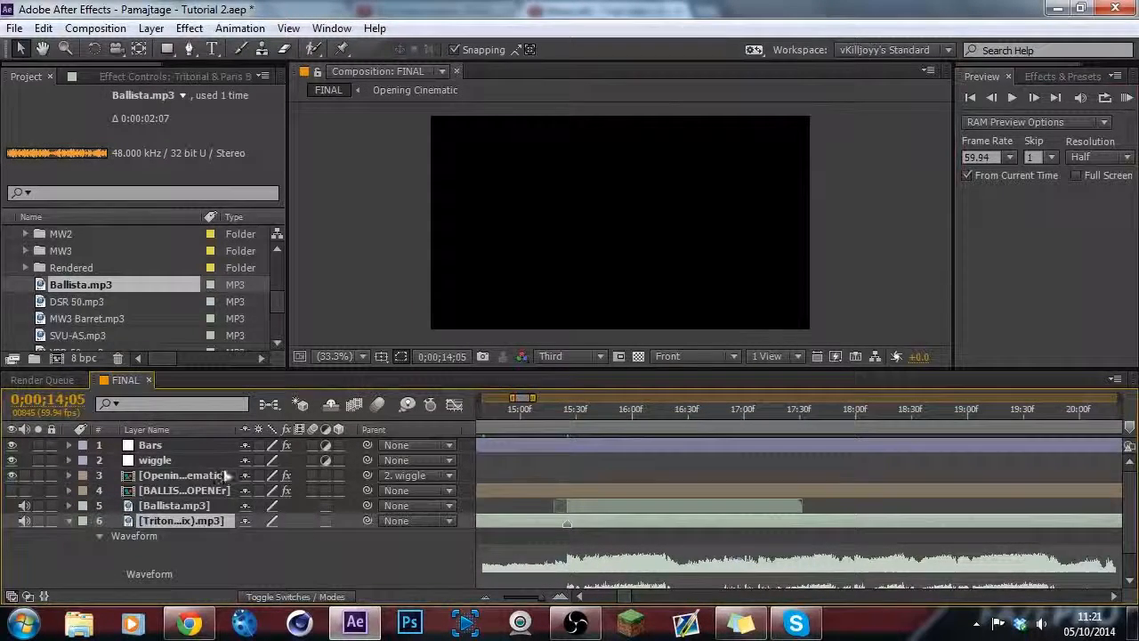
Mark the beats on the music layer with six markers from 0;00;16;17 to 0;00;19;43, including 17;09, 18;25 and 18;51.
left_click_drag(611, 426, 669, 418)
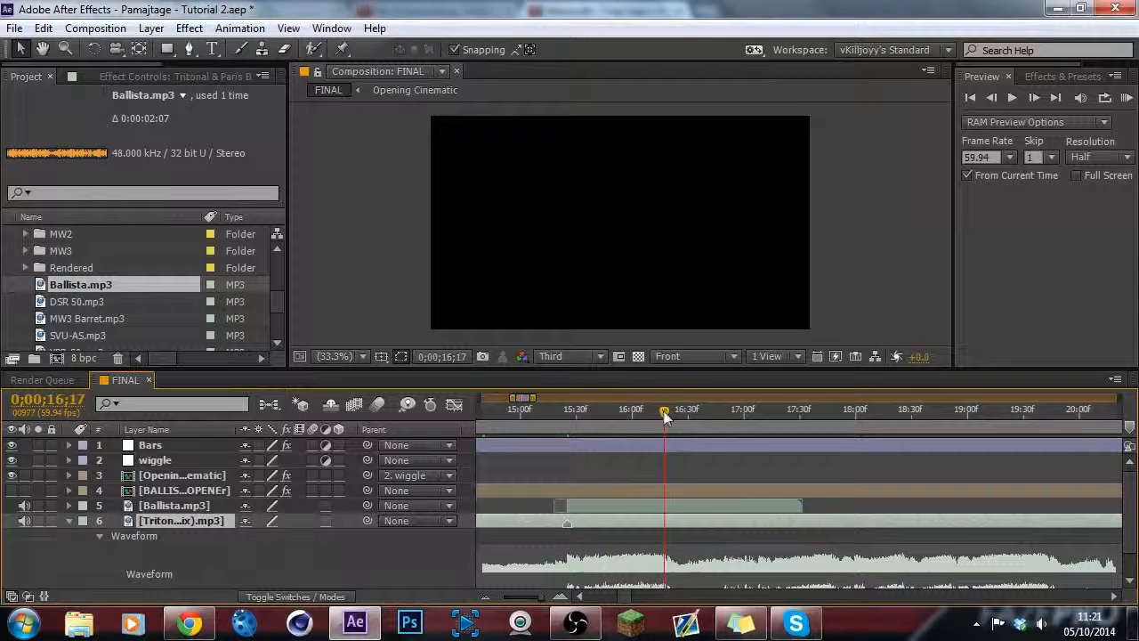
key("KP_Multiply")
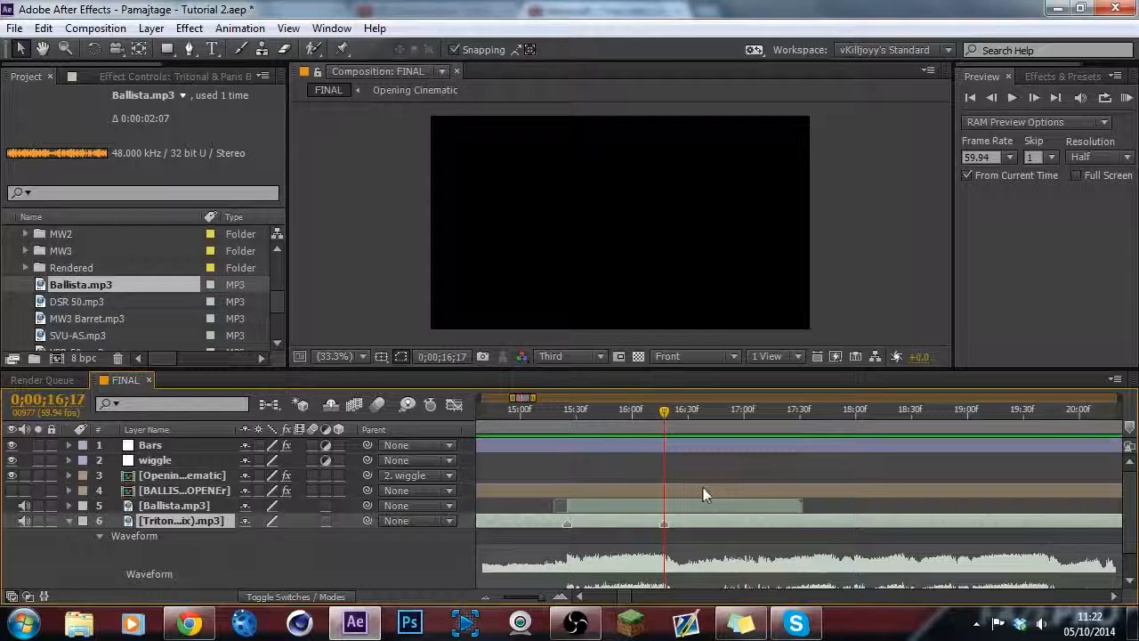
left_click(627, 416)
left_click_drag(628, 427, 759, 435)
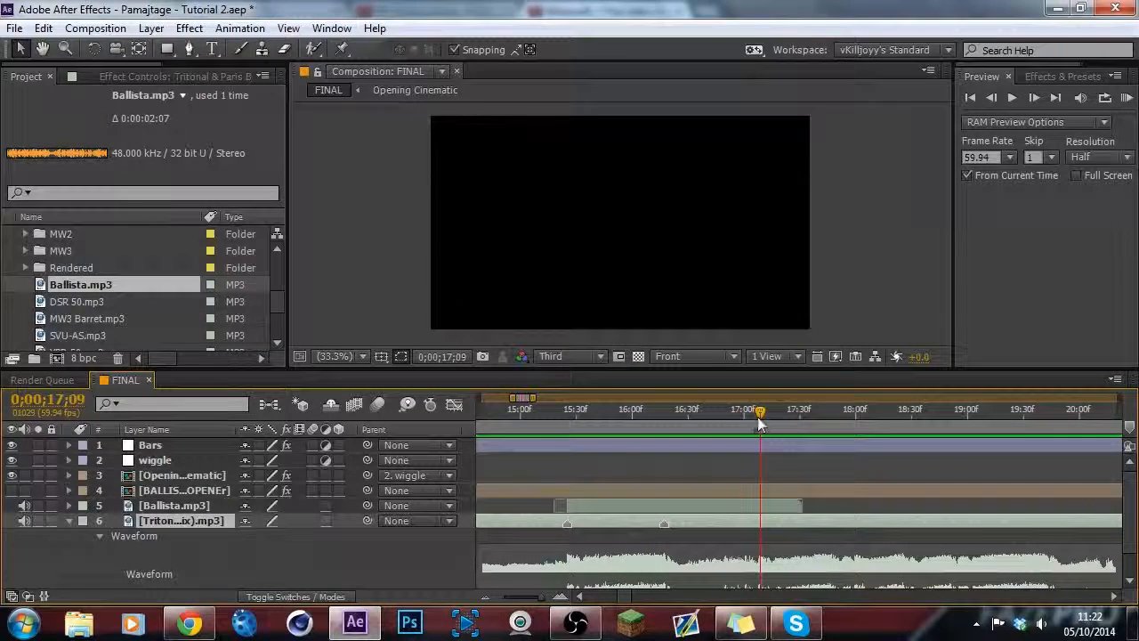
key("KP_Multiply")
mouse_move(760, 423)
left_mouse_down()
mouse_move(858, 425)
mouse_move(822, 427)
mouse_move(805, 447)
mouse_move(831, 446)
left_mouse_up()
key("KP_Multiply")
left_click_drag(840, 426, 904, 452)
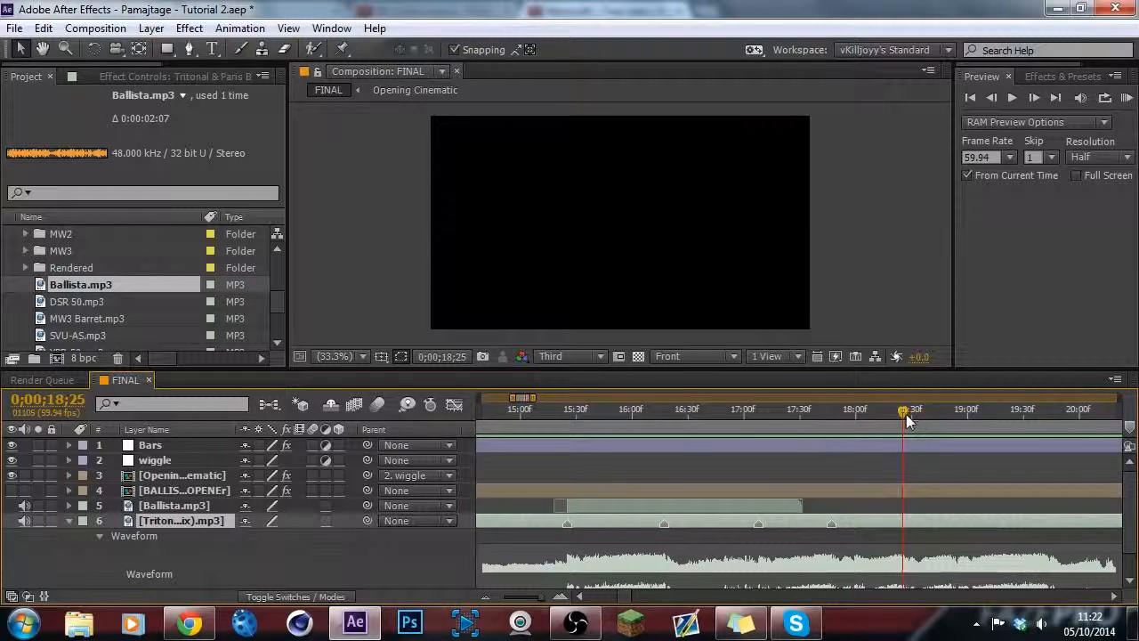
left_click_drag(906, 414, 1037, 436)
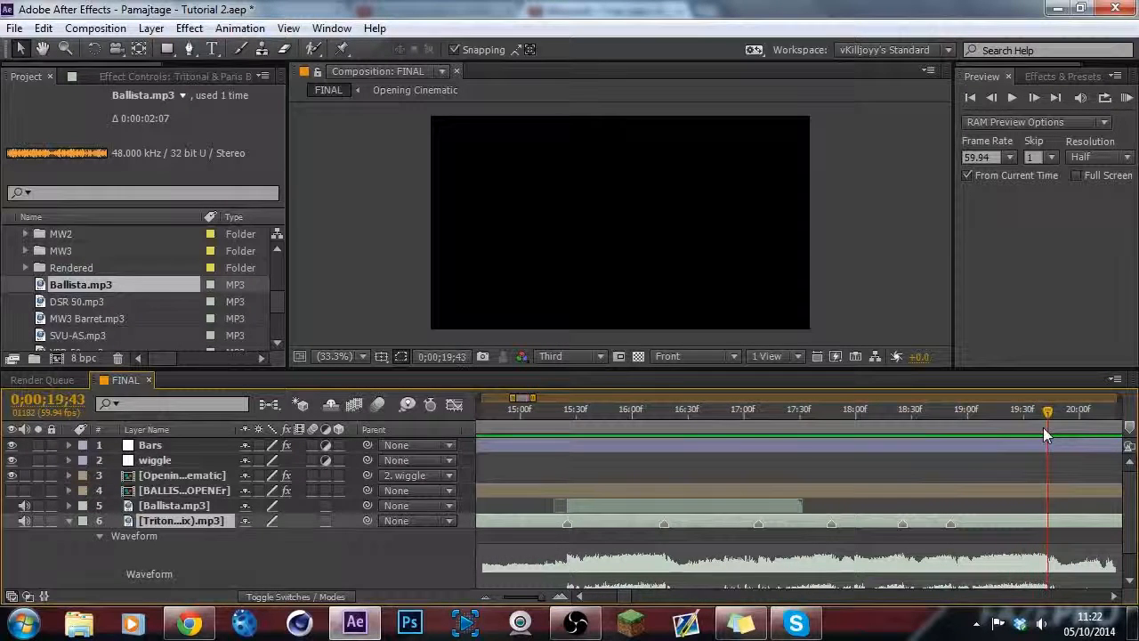
key("KP_Multiply")
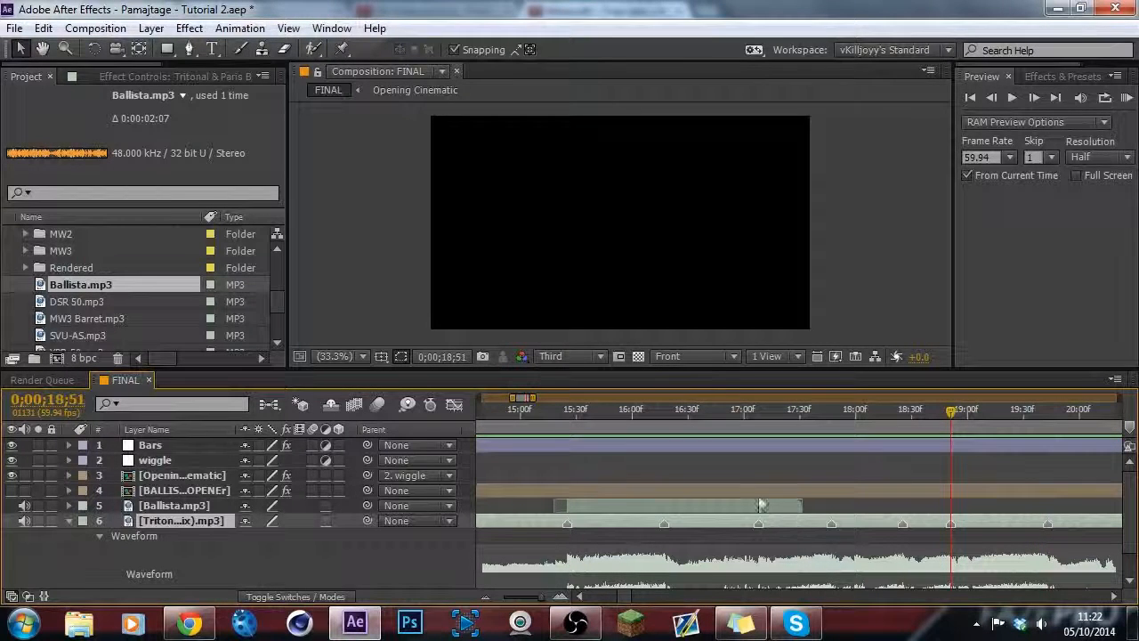
Turn the ballista opener's video back on, duplicate the layer, and set the copy to audio only with its video hidden.
left_click(11, 490)
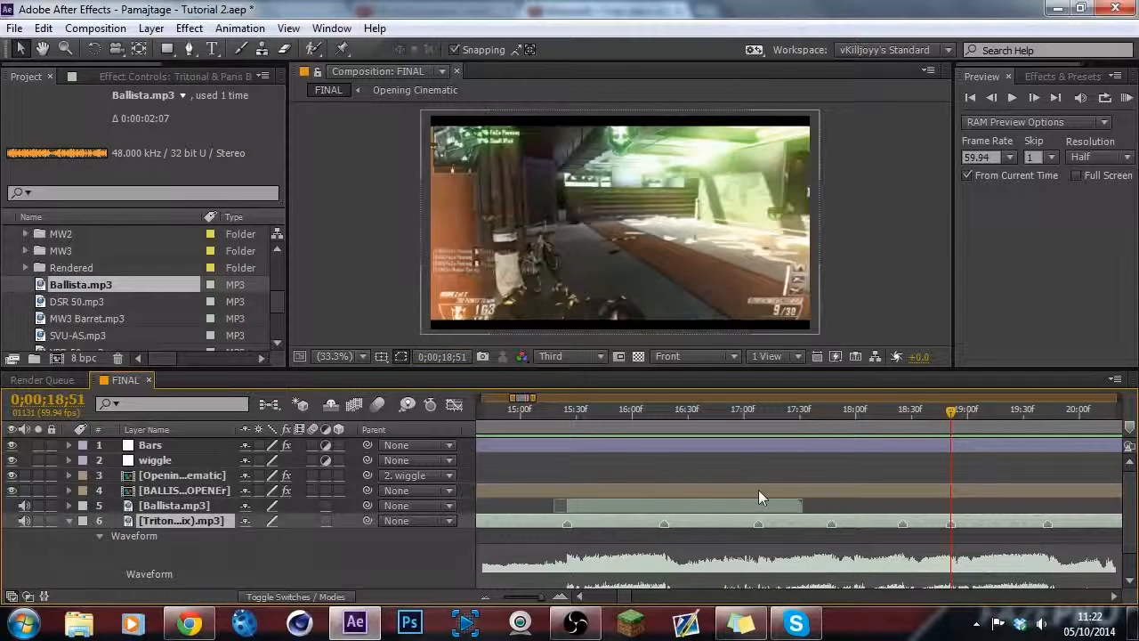
left_click(757, 490)
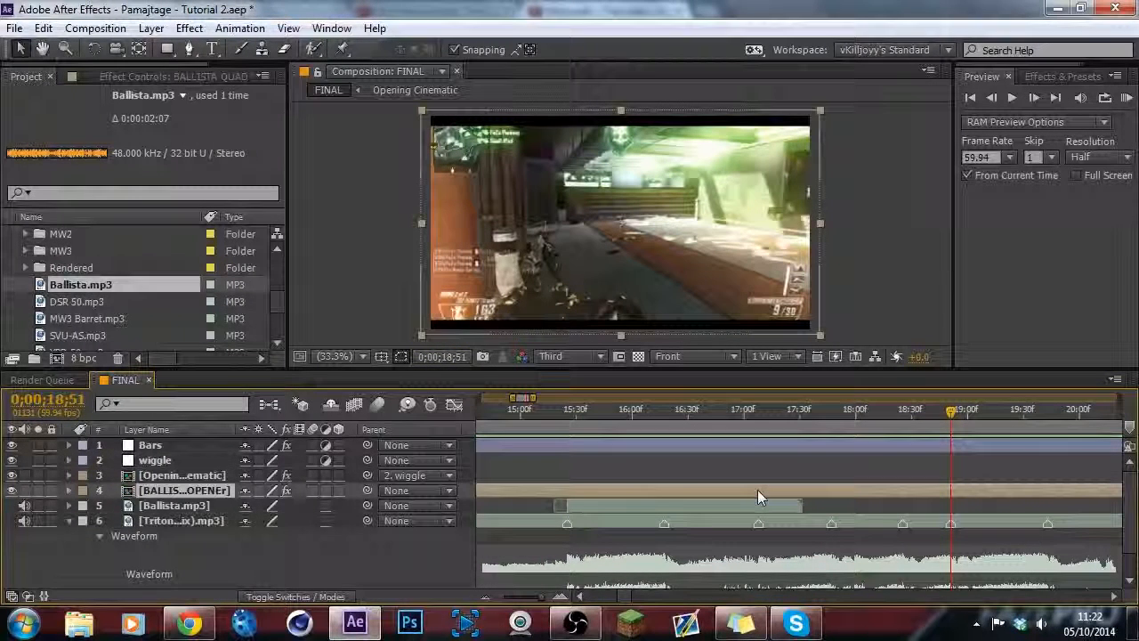
key("ctrl+d")
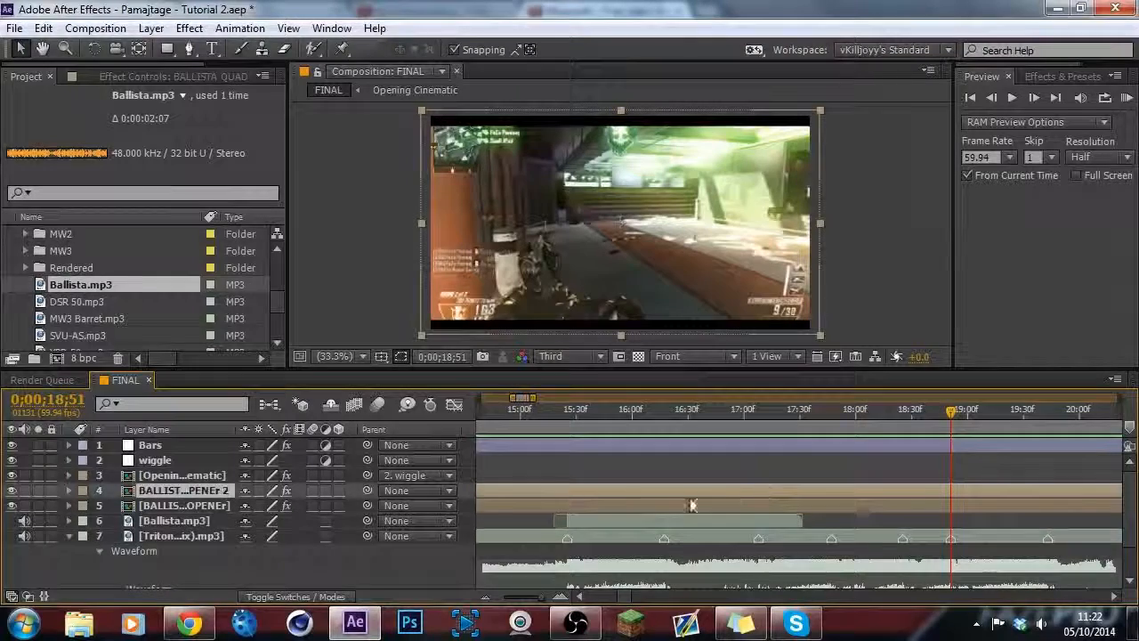
left_click(12, 491)
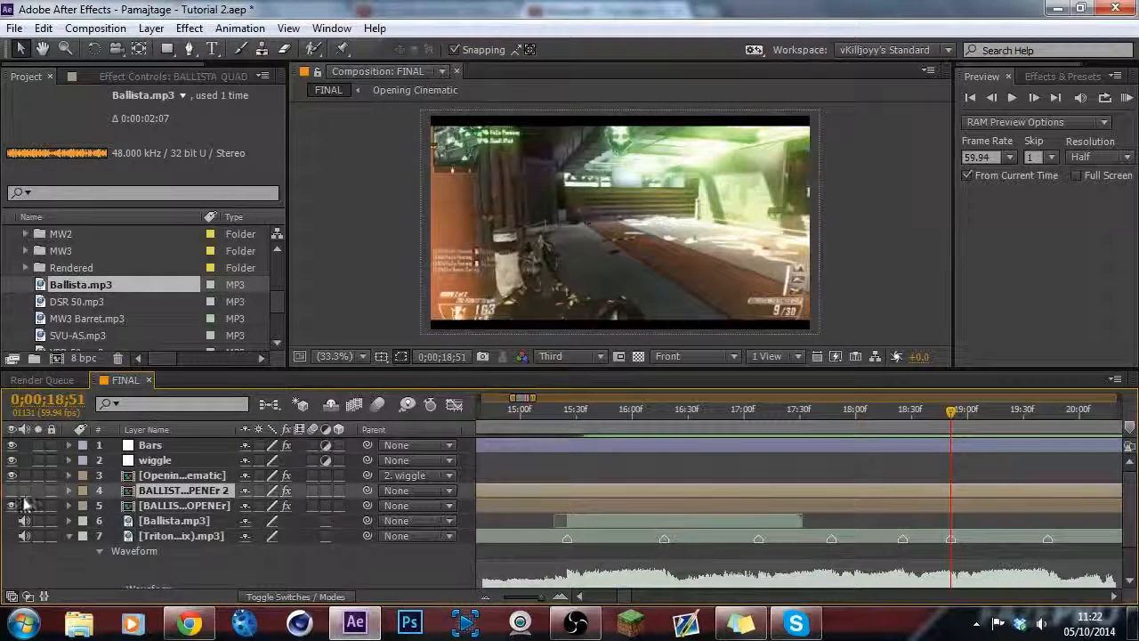
left_click(24, 491)
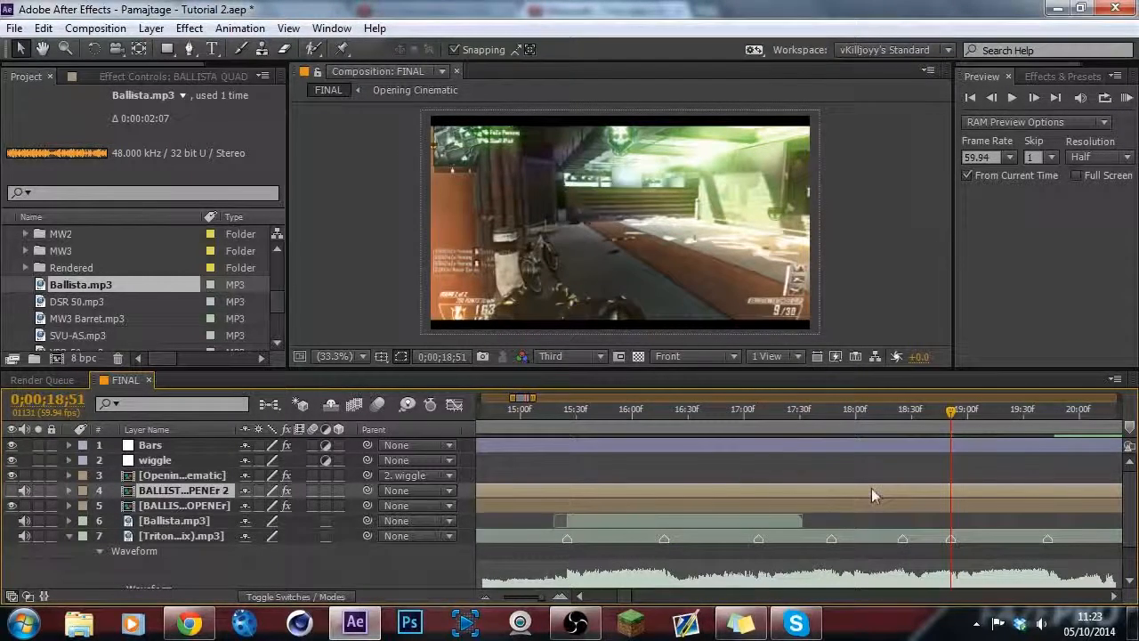
Reveal the audio waveform of the audio-only ballista opener copy, hide the original opener's video and scrub through the shots.
key("l")
key("l")
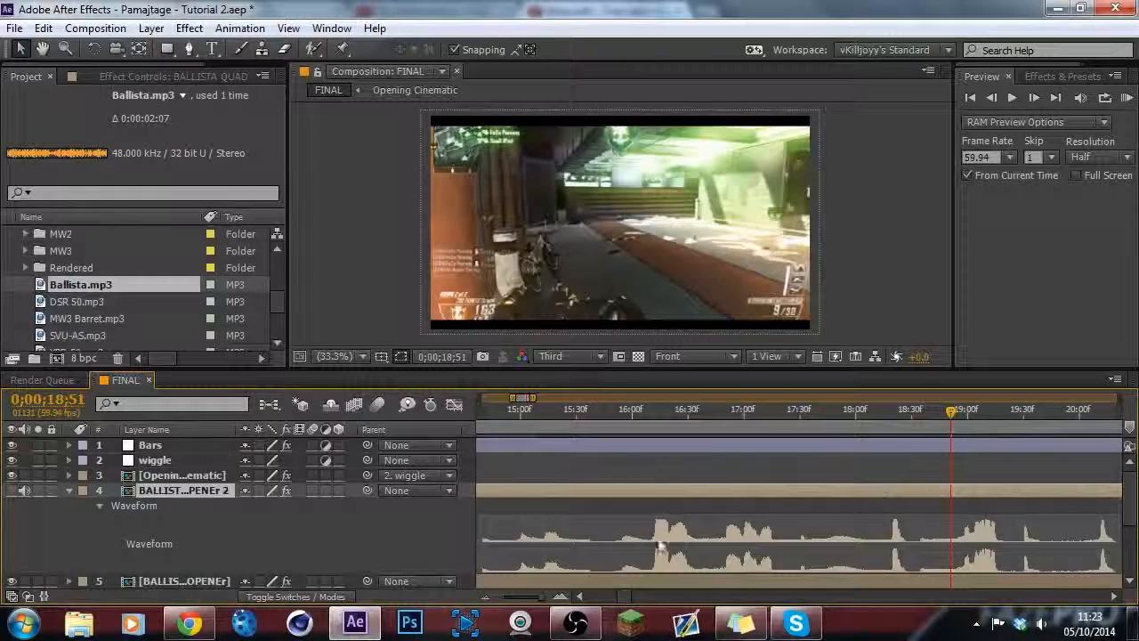
left_click(486, 597)
left_click(486, 597)
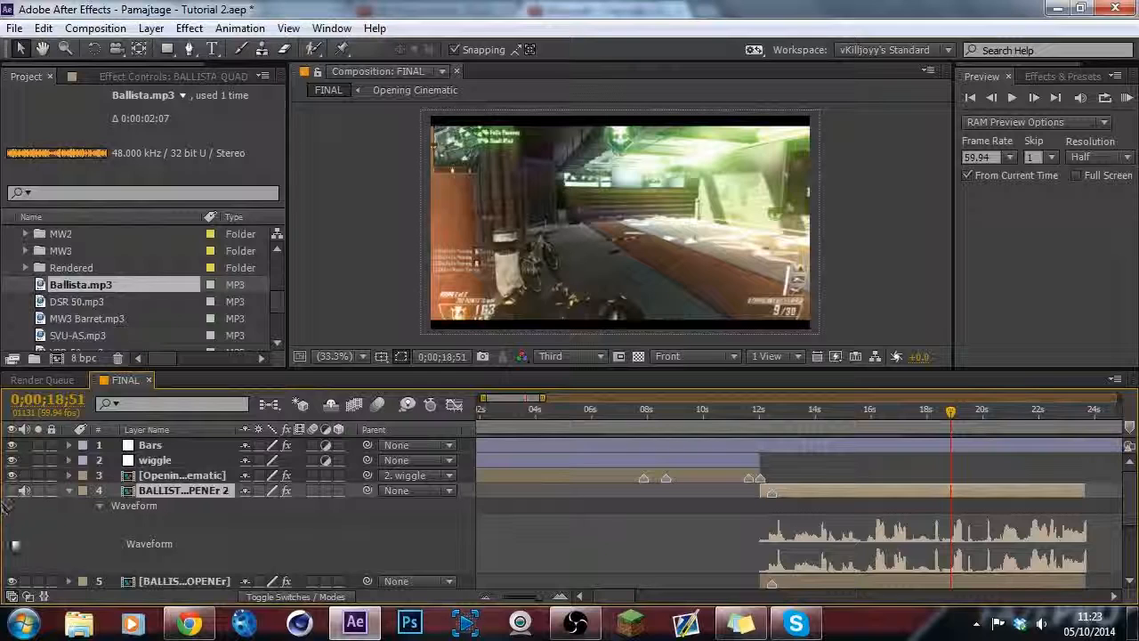
left_click(11, 581)
left_click_drag(956, 427, 996, 429)
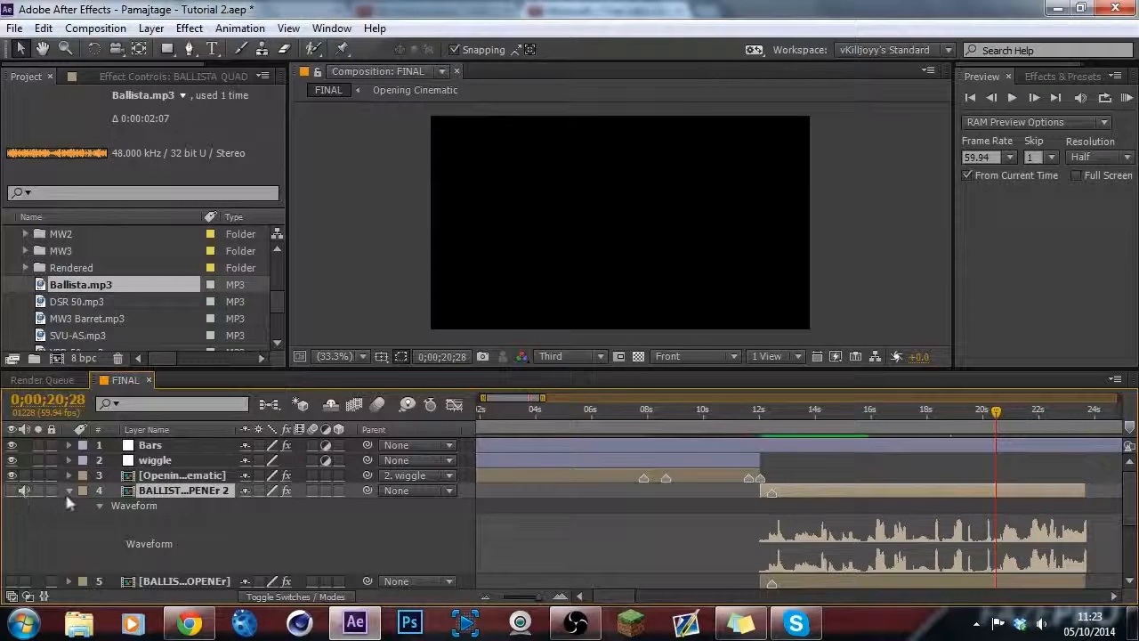
left_click_drag(878, 414, 910, 435)
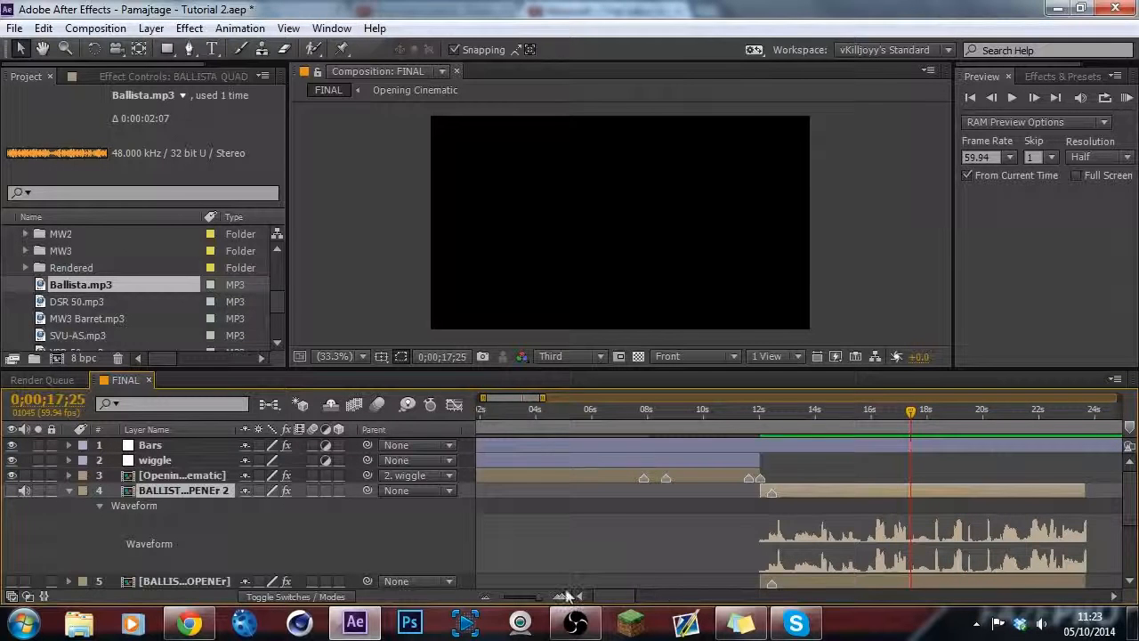
Trim the start of the audio-only opener copy to about 0;00;15;50 and split it at 0;00;17;25.
left_click(564, 596)
left_click(564, 596)
left_click_drag(762, 429, 739, 460)
key("alt+bracketleft")
left_click(911, 424)
key("ctrl+shift+d")
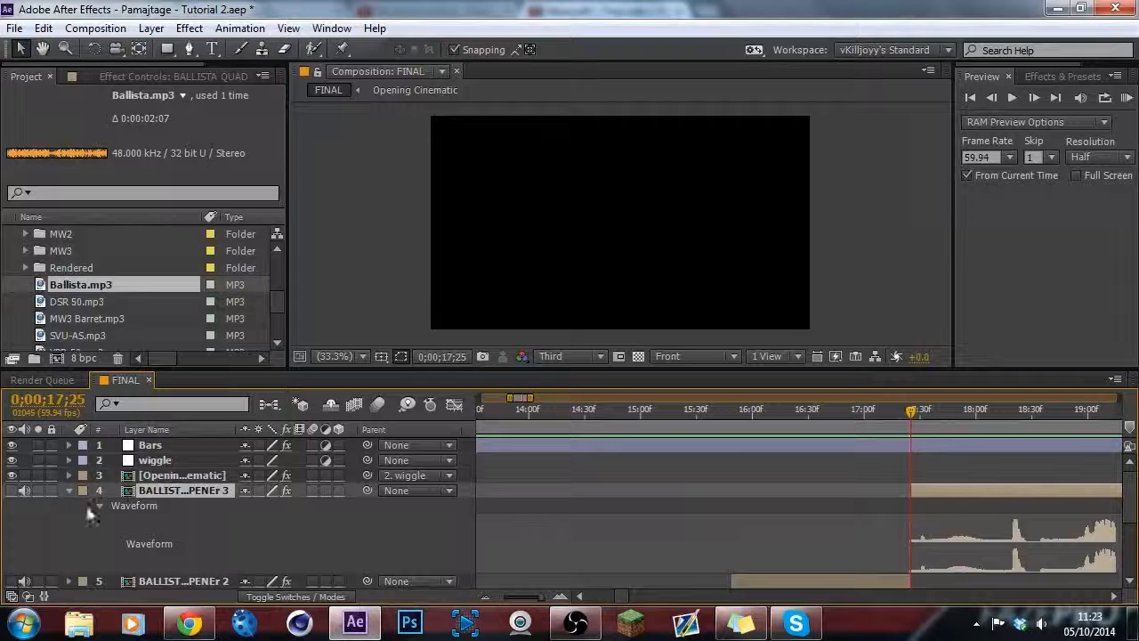
Trim the second audio piece's start, slide it to begin at 0;00;17;25 and split it at 0;00;18;19.
left_click_drag(1000, 428, 878, 430)
key("alt+bracketleft")
left_click_drag(930, 498, 821, 504)
left_click_drag(878, 412, 852, 449)
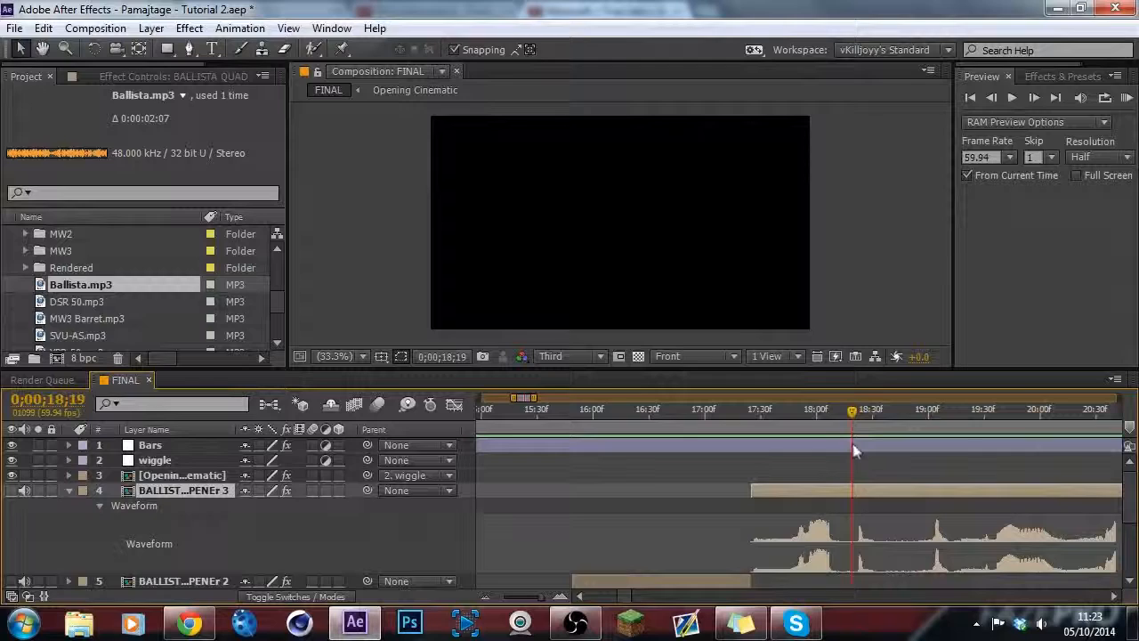
key("ctrl+shift+d")
left_click(71, 505)
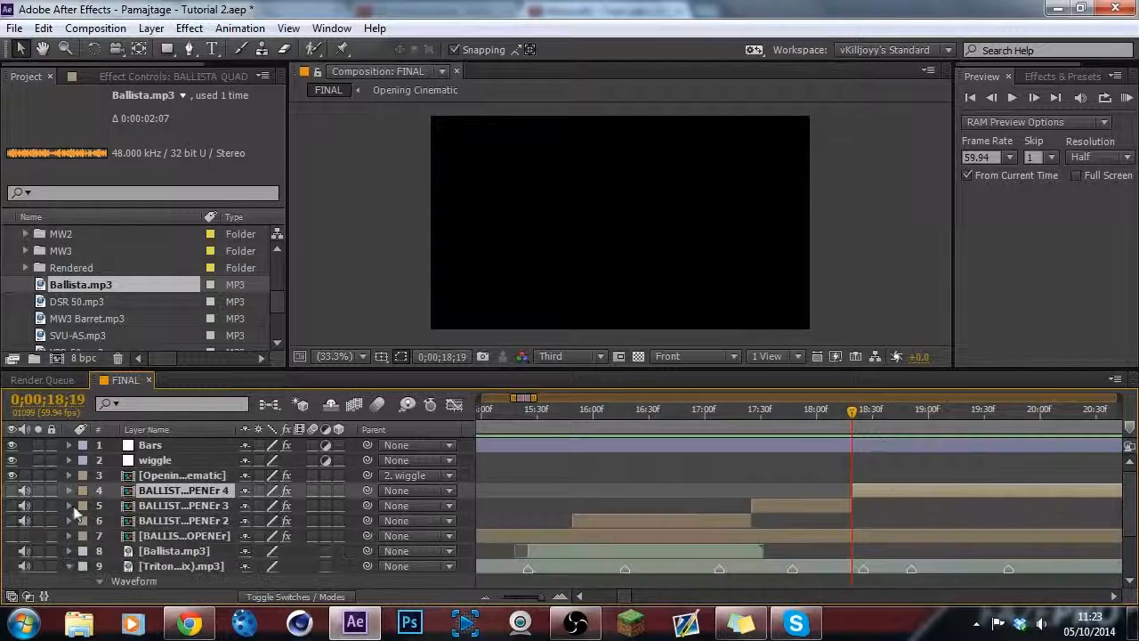
Show the last audio piece's waveform, align the piece to start at 0;00;18;19 and enlarge the timeline to compare the tracks.
key("l")
key("l")
left_click_drag(1004, 494, 939, 498)
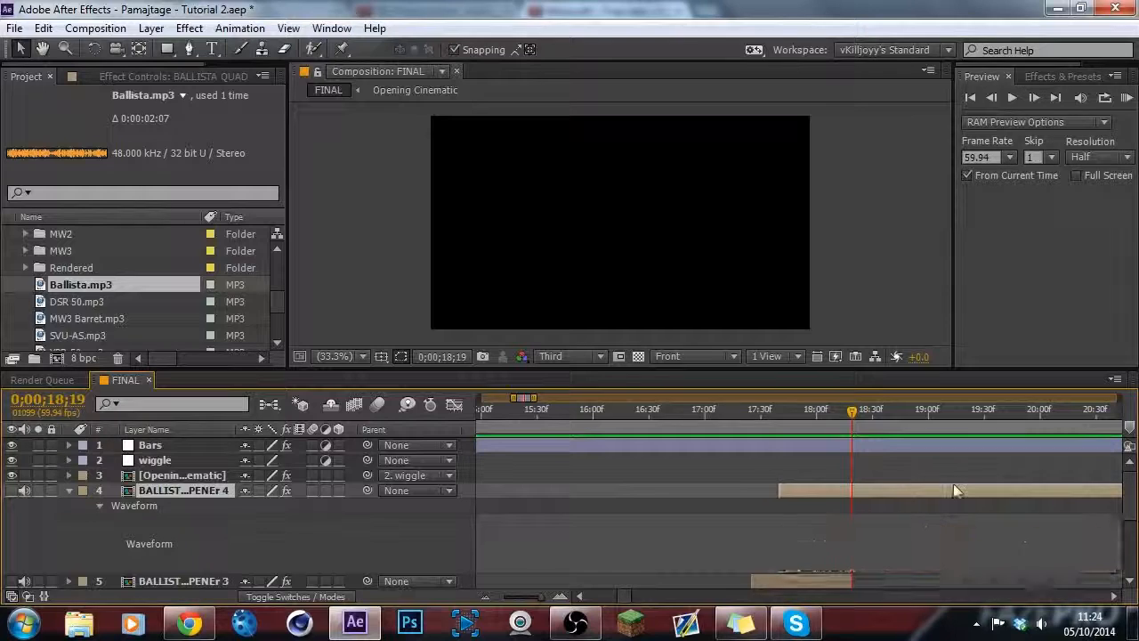
key("bracketleft")
left_click_drag(620, 597, 626, 598)
left_click_drag(670, 368, 682, 260)
left_click_drag(626, 596, 620, 597)
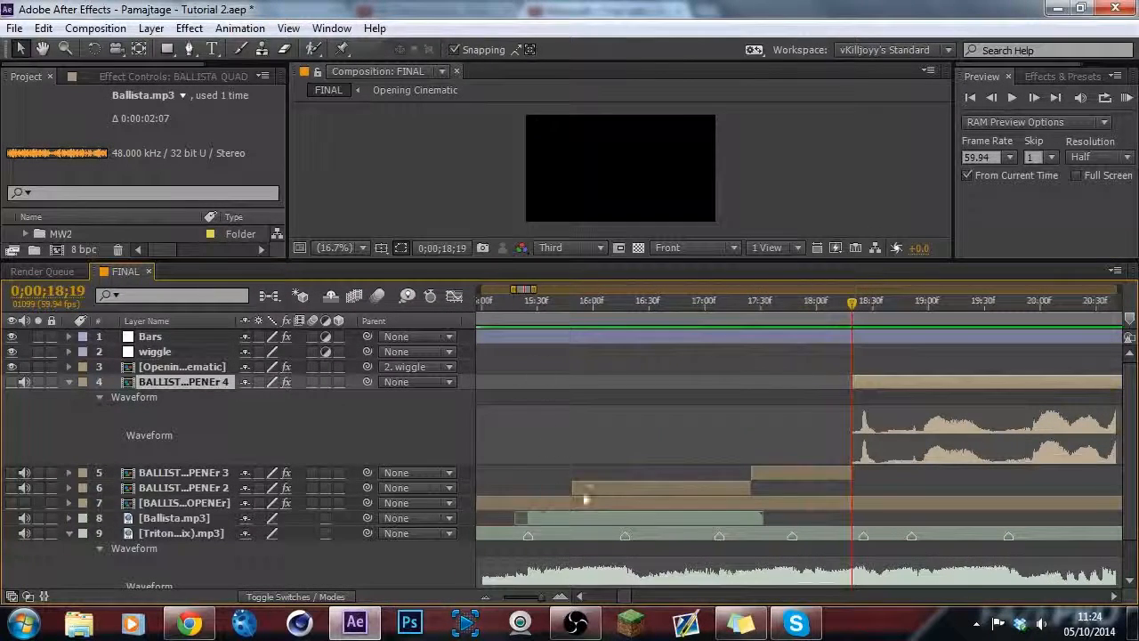
Preview the cut audio pieces against the music from 0;00;12;02 with the ballista opener's video hidden.
left_click(614, 492)
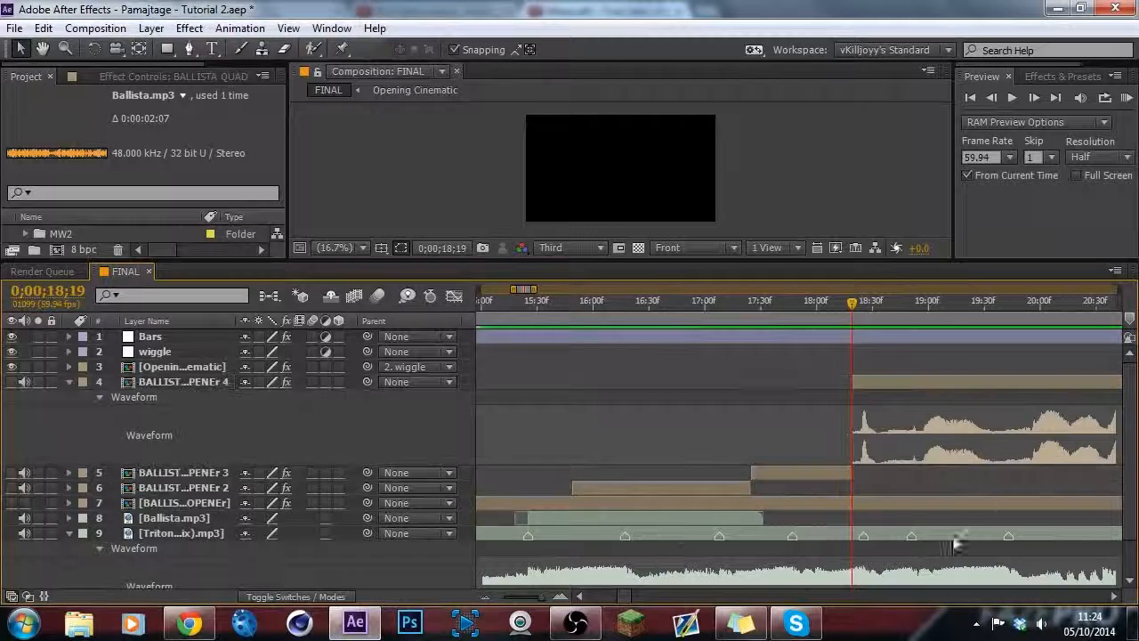
left_click_drag(622, 596, 627, 597)
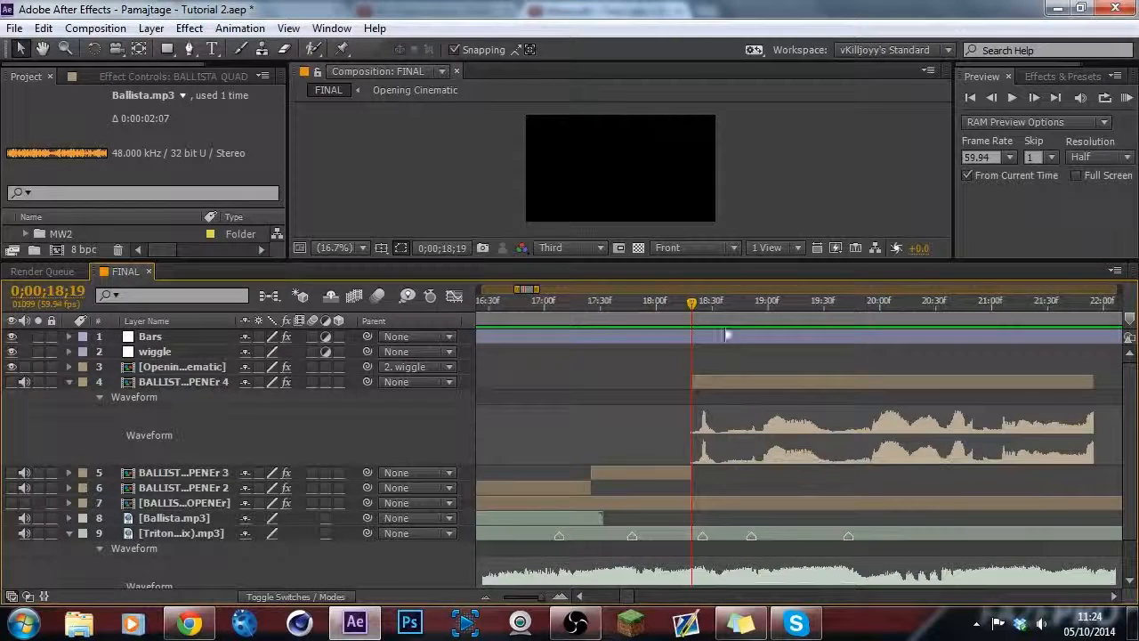
mouse_move(692, 303)
left_mouse_down()
mouse_move(837, 343)
mouse_move(1099, 343)
left_mouse_up()
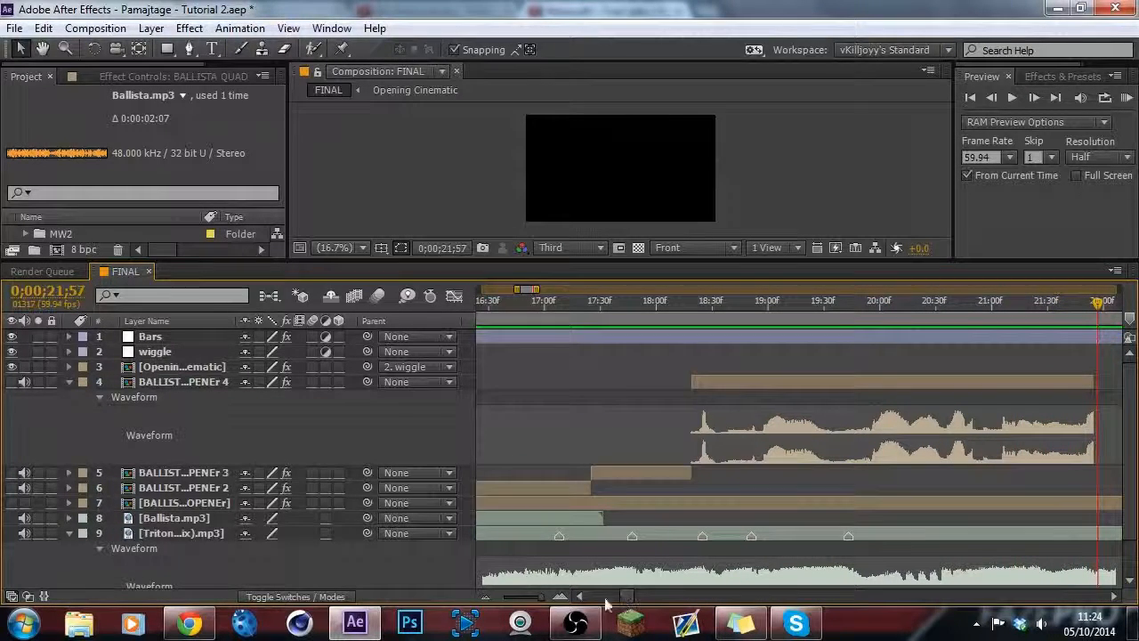
left_click(486, 597)
left_click(546, 313)
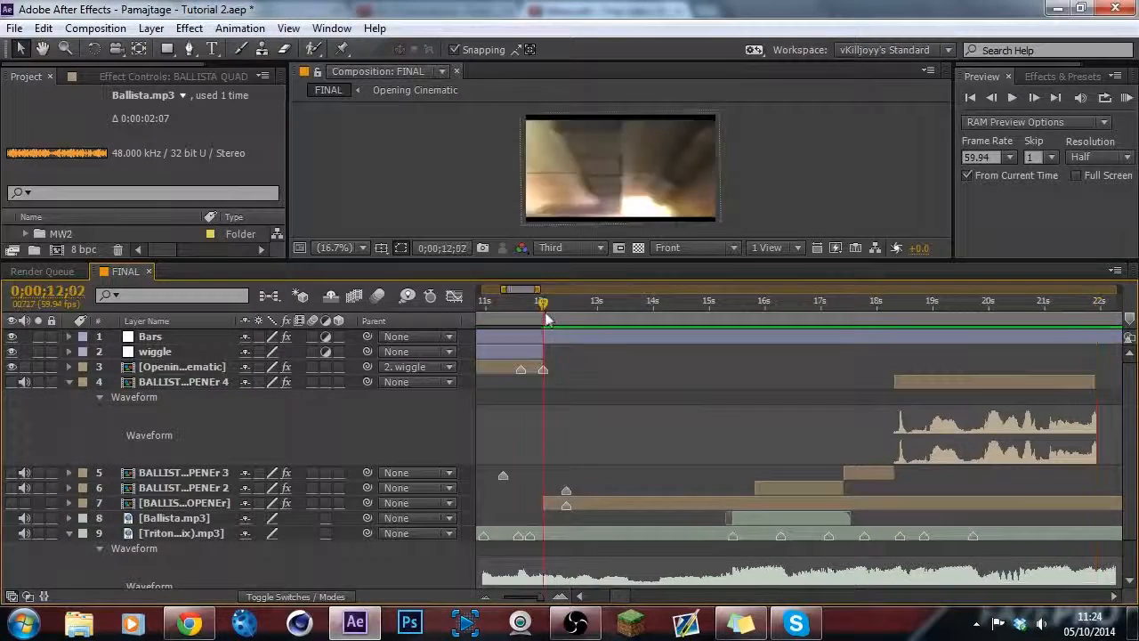
left_click(11, 503)
left_click(9, 504)
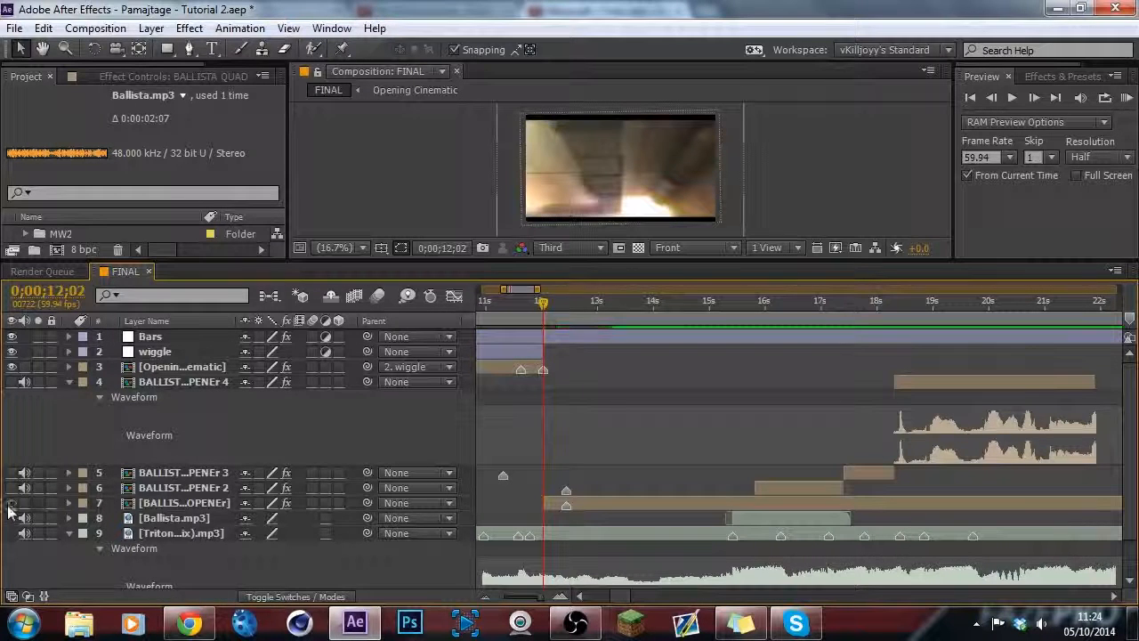
left_click_drag(417, 264, 412, 346)
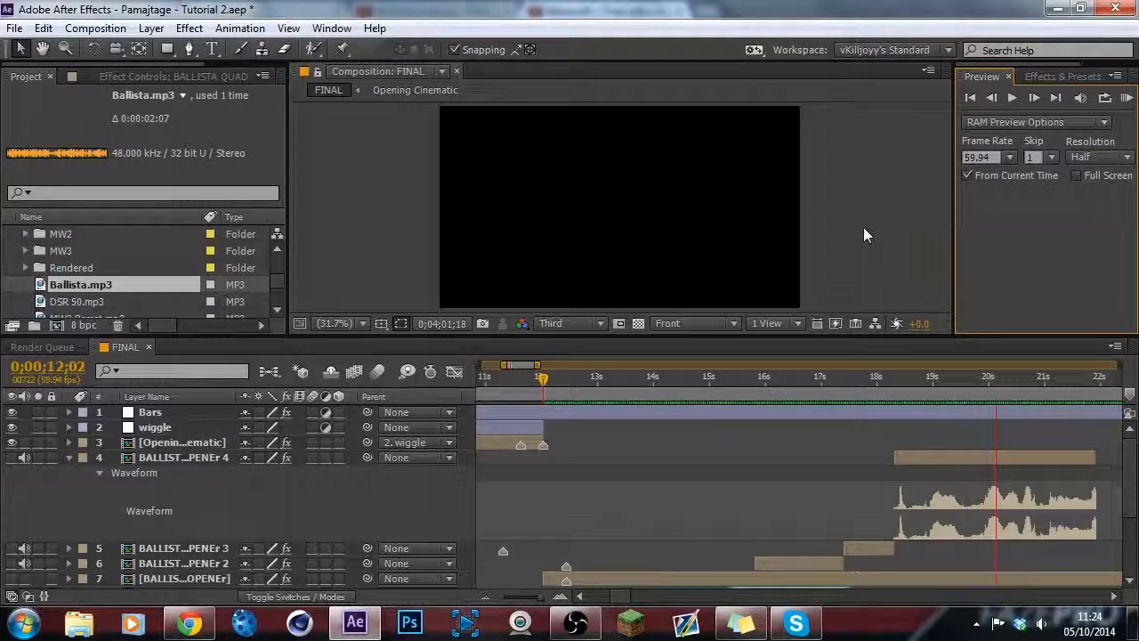
key("space")
Delete the three audio-only ballista opener pieces and turn the original opener's video back on.
left_click(792, 560)
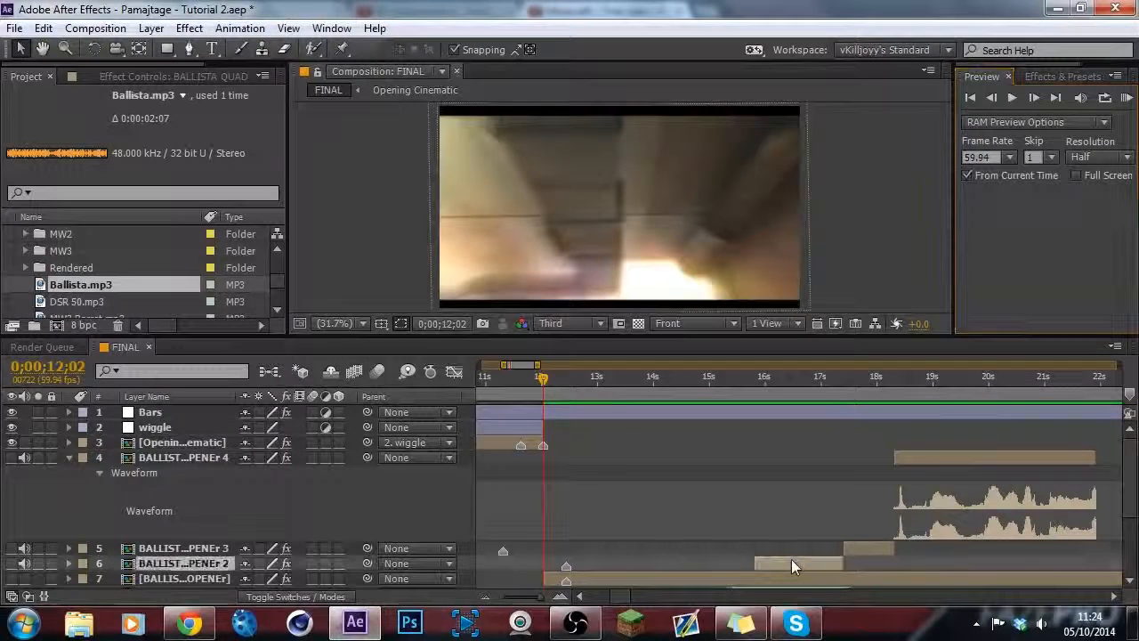
left_click(969, 458, "shift")
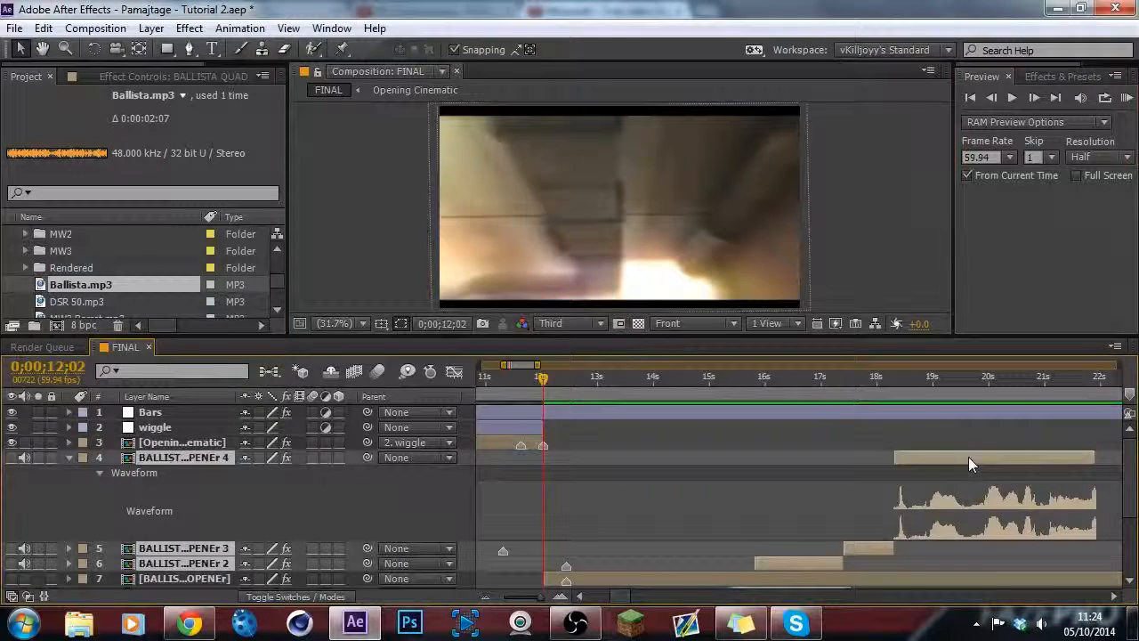
key("Delete")
left_click(12, 457)
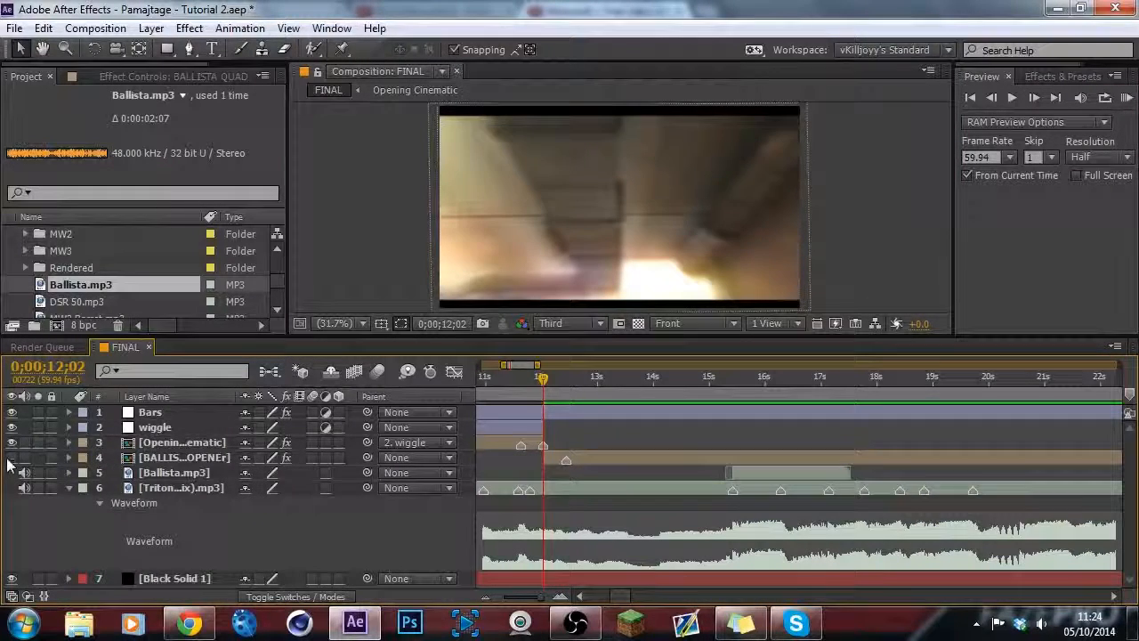
Split the ballista opener layer at the 0;00;16;17 beat and check the effects on the second part.
left_click(743, 386)
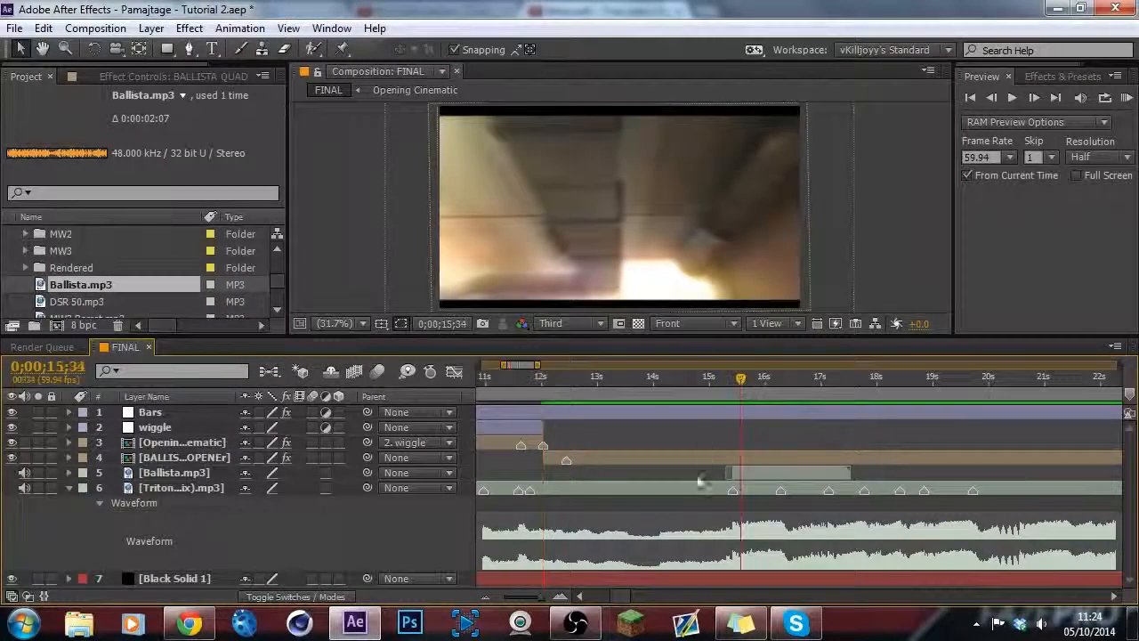
left_click(561, 597)
left_click_drag(750, 388, 820, 387)
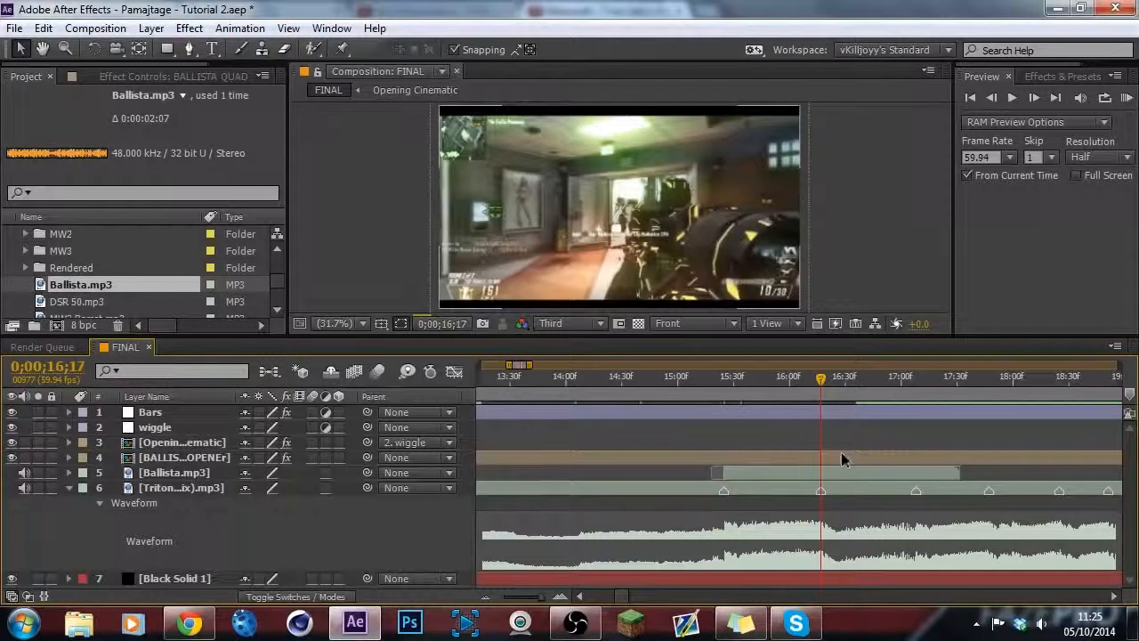
left_click(840, 459)
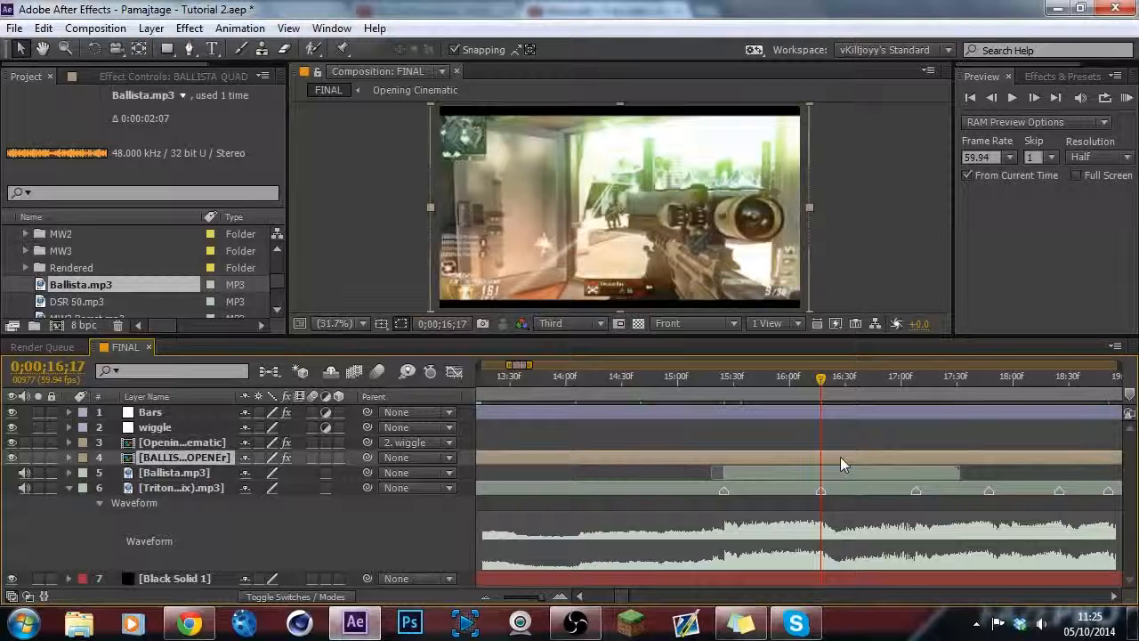
key("ctrl+shift+d")
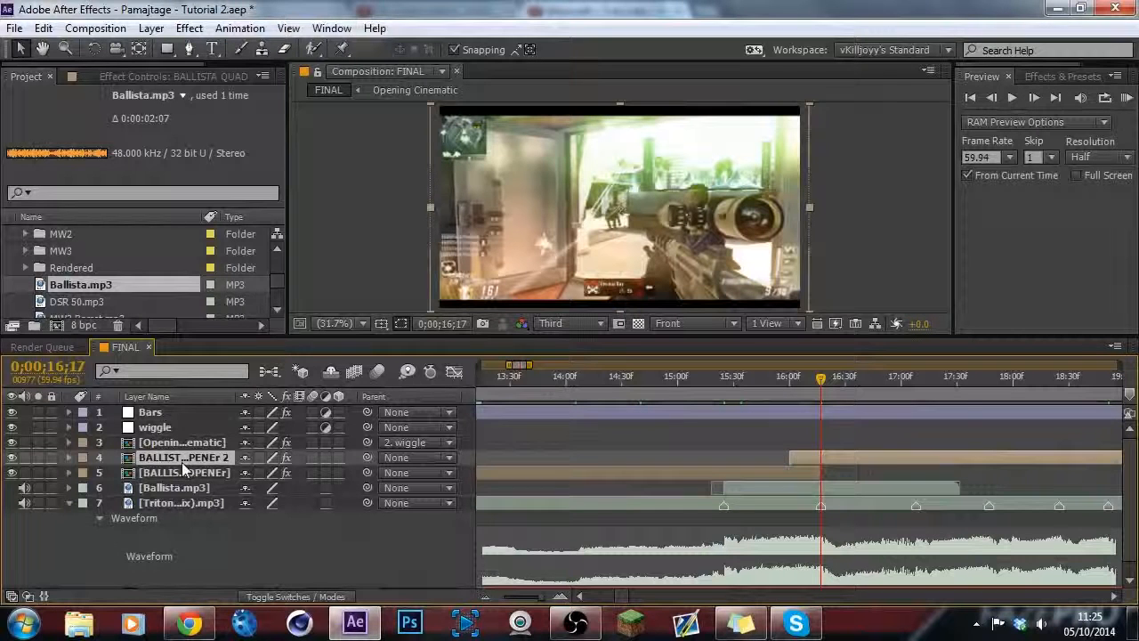
key("e")
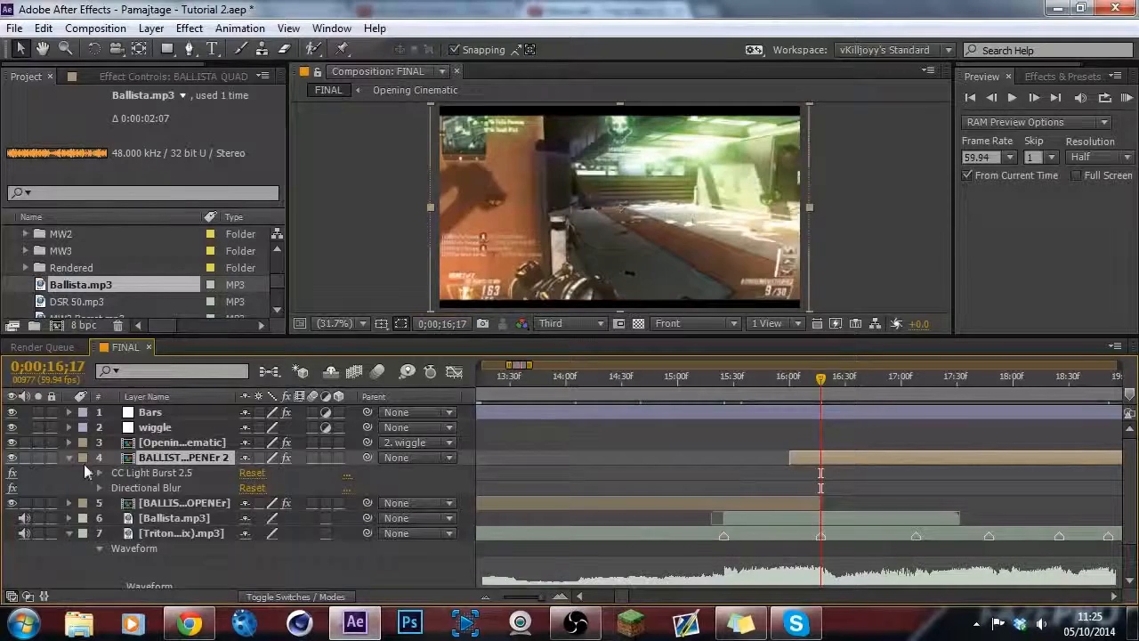
left_click(69, 457)
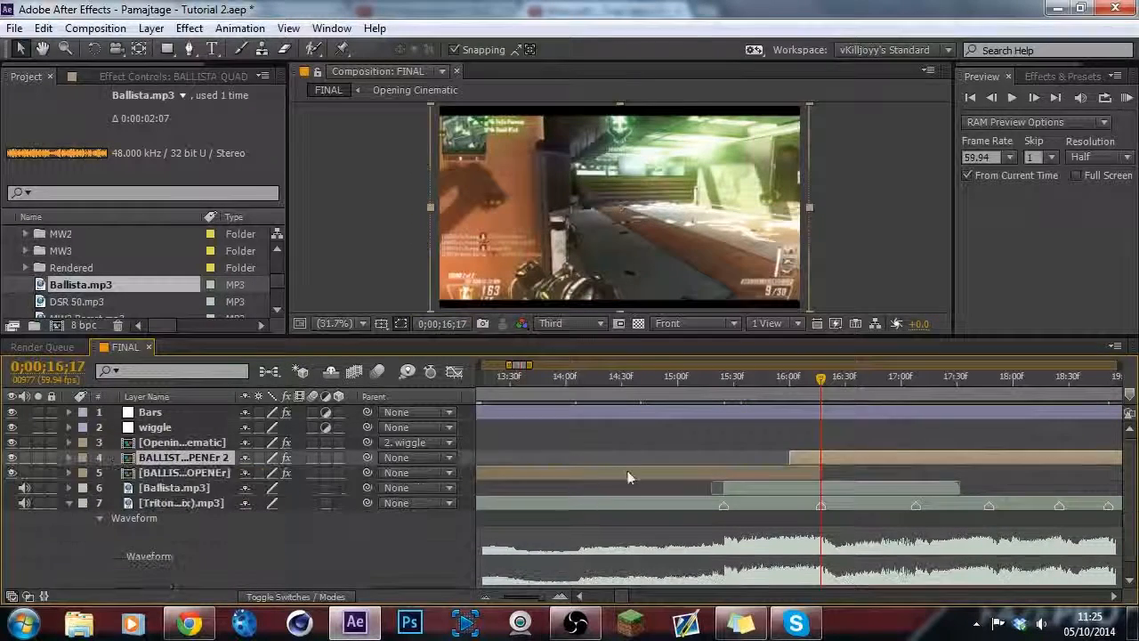
Slide the second part of the opener earlier and trim its start to the beat at 0;00;16;17.
left_click_drag(621, 598, 652, 598)
left_click_drag(719, 459, 665, 463)
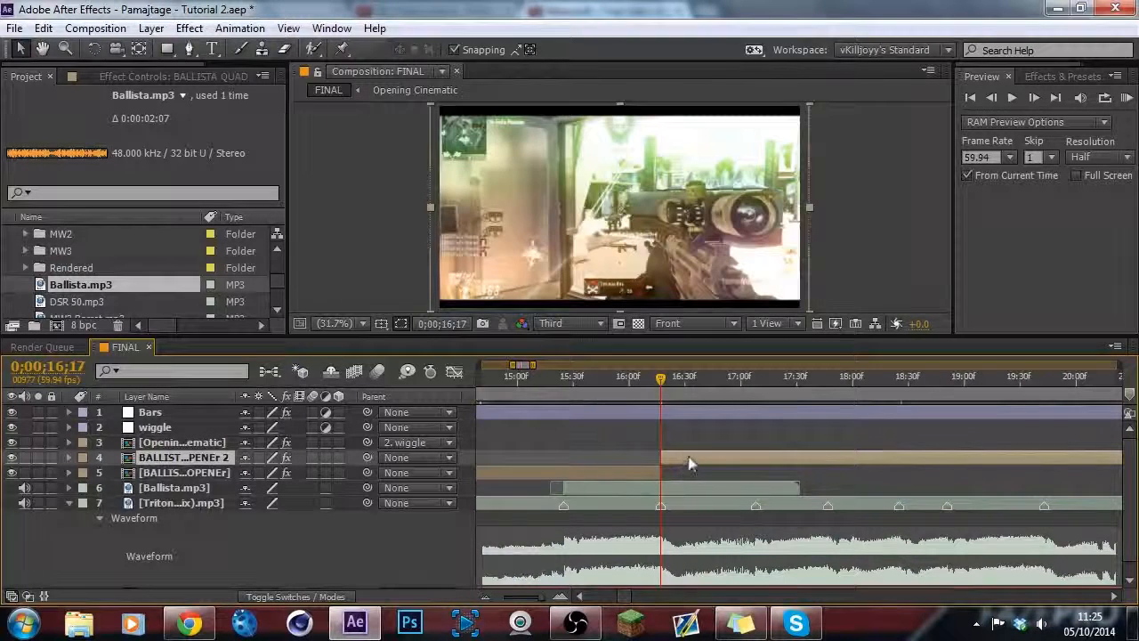
left_click(656, 386)
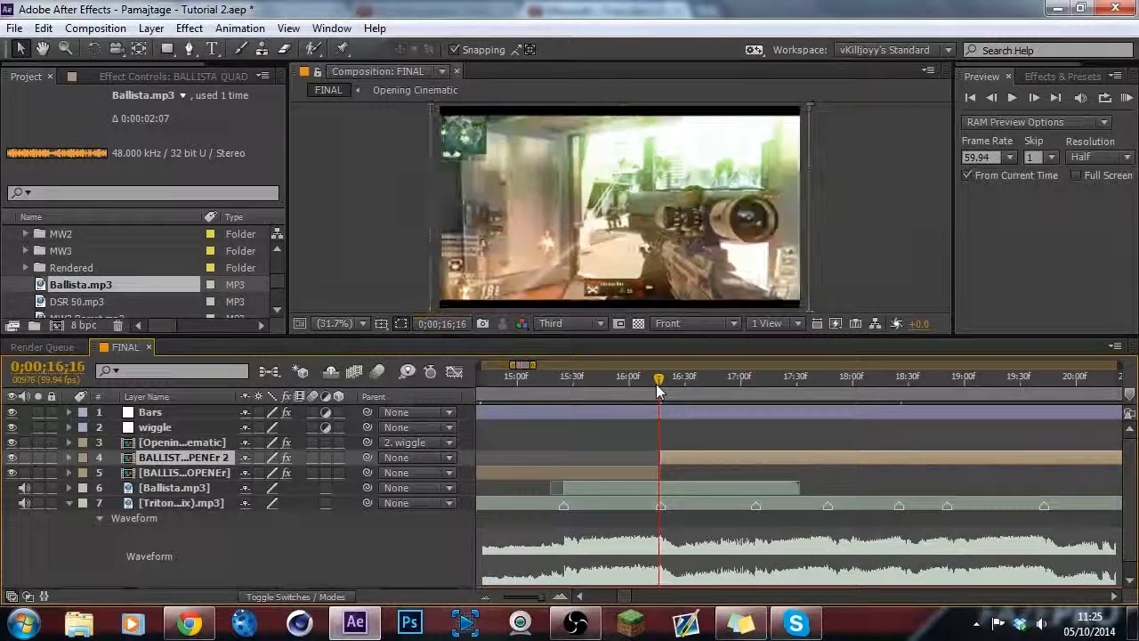
left_click_drag(656, 383, 661, 381)
left_click_drag(879, 466, 824, 465)
key("bracketleft")
Split the second part at 0;00;17;08, shift the new piece earlier and trim its start back to that beat.
left_click(735, 396)
key("space")
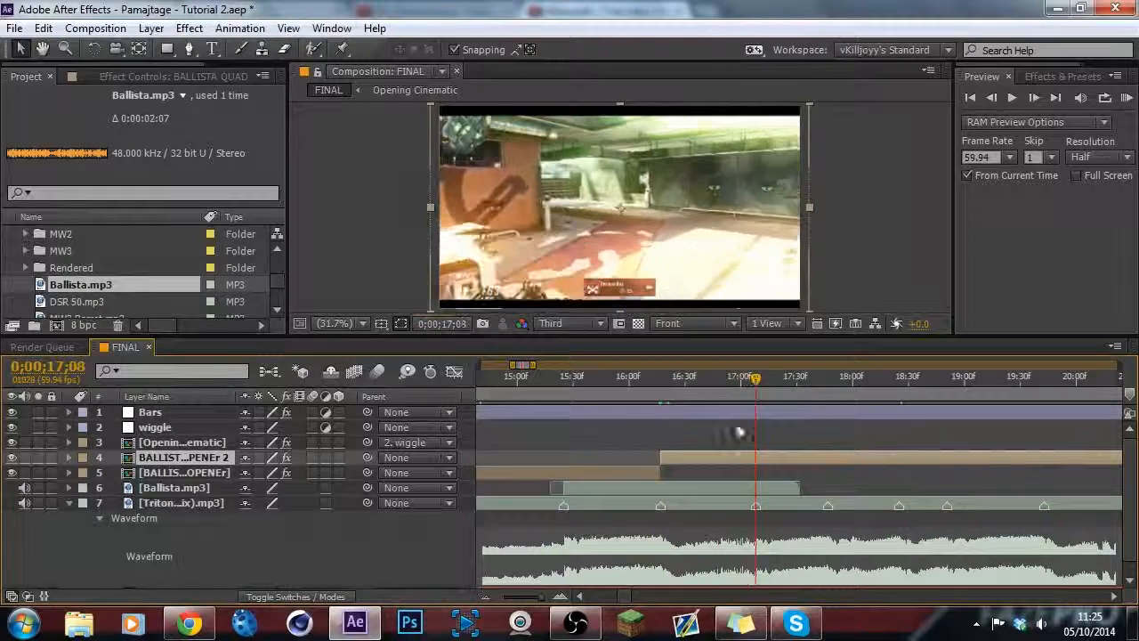
left_click(737, 465)
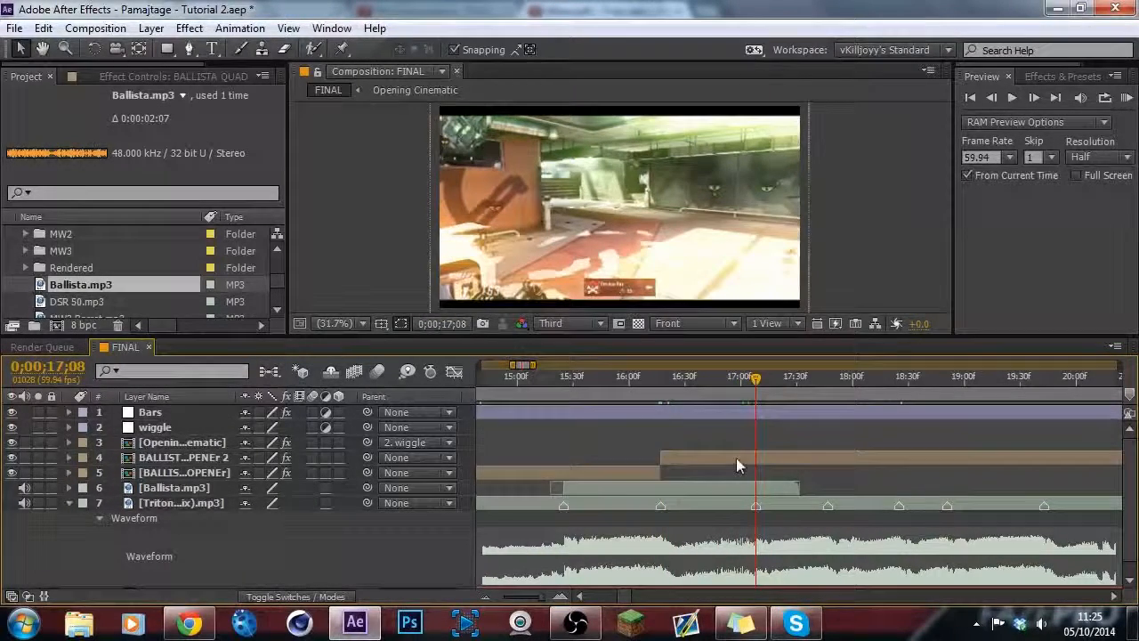
left_click(736, 463)
key("ctrl+shift+d")
left_click_drag(815, 468, 775, 472)
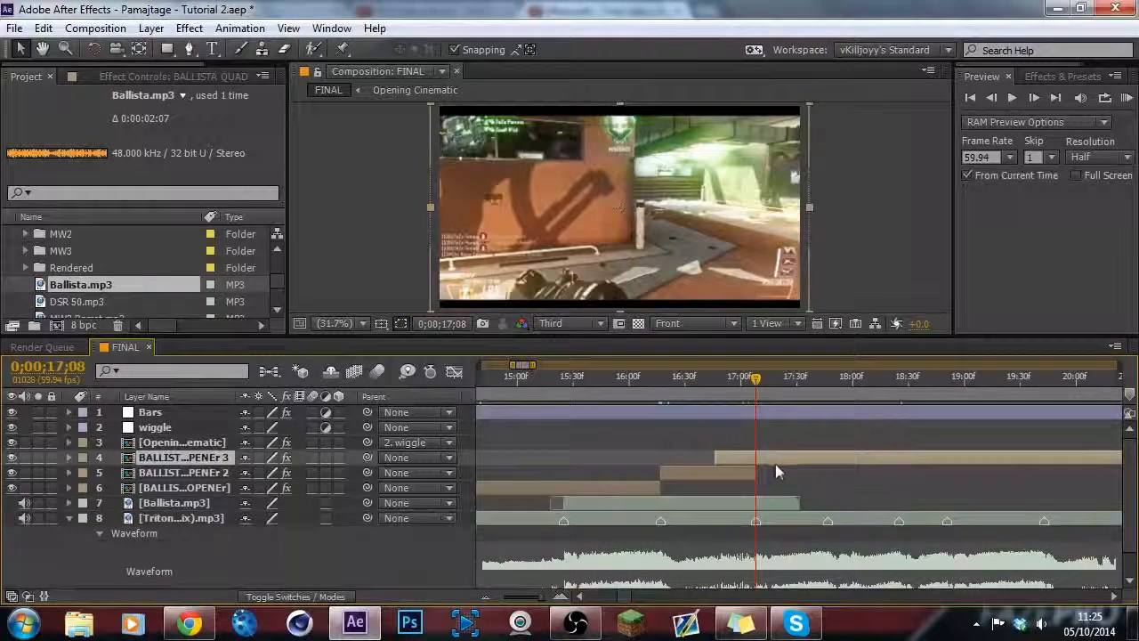
key("ctrl+z")
Split the third part at 0;00;17;47, shift the new piece earlier and trim its start back to that beat.
left_click(827, 393)
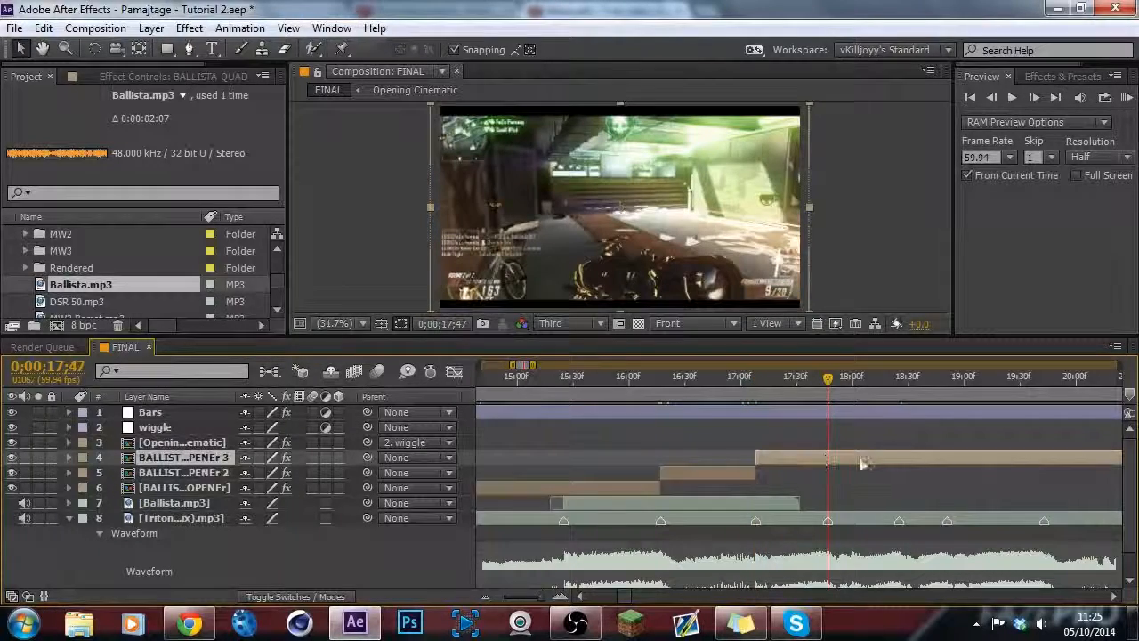
key("ctrl+shift+d")
left_click_drag(880, 459, 832, 455)
key("ctrl+z")
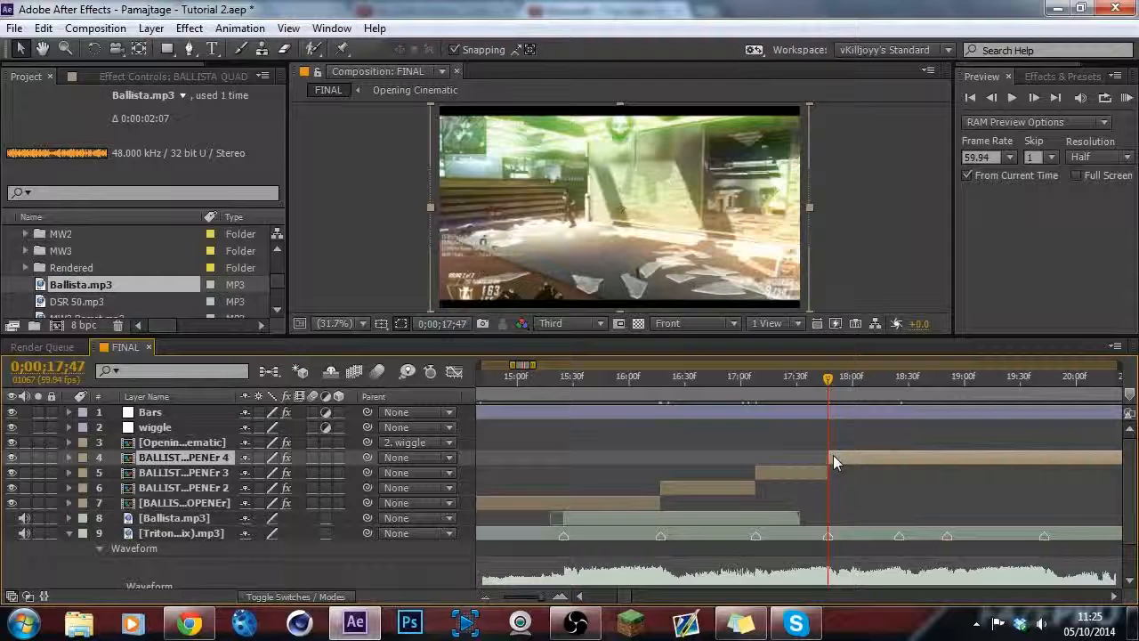
Split the fourth part at 0;00;18;25, shift the new piece earlier and trim it to run from 0;00;18;25 to 0;00;18;51.
left_click(893, 395)
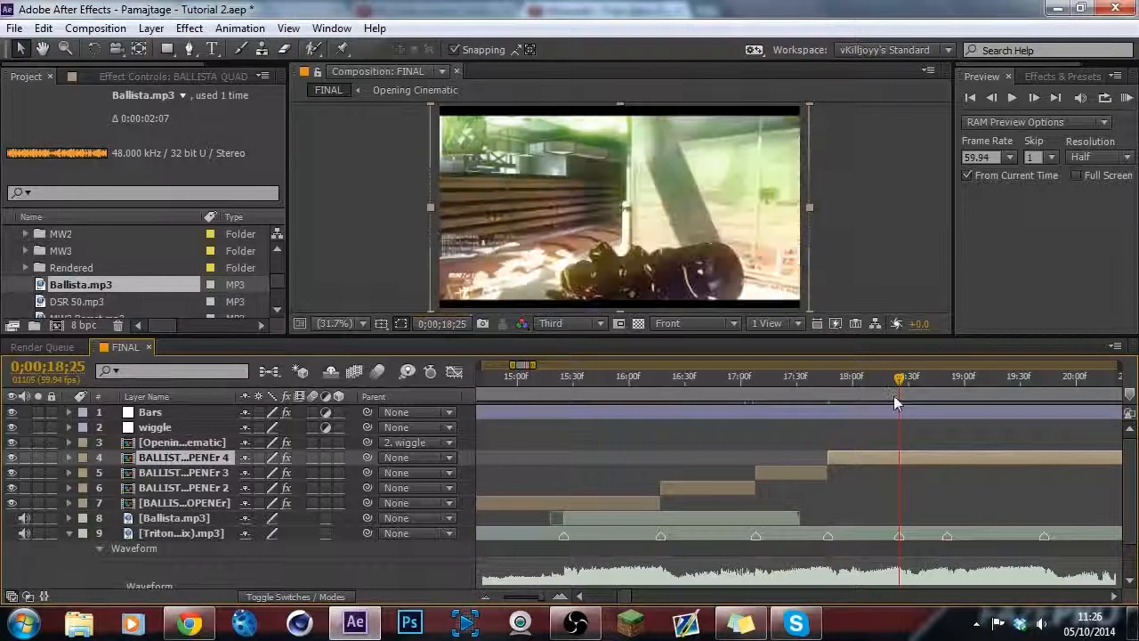
key("ctrl+shift+d")
left_click_drag(952, 467, 934, 466)
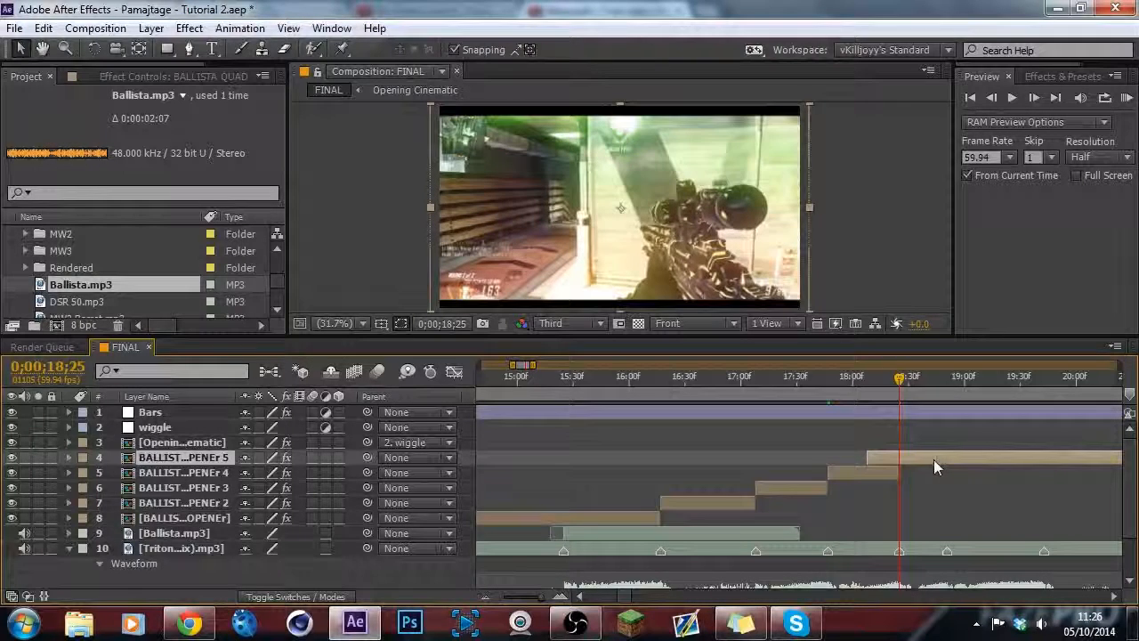
key("alt+[")
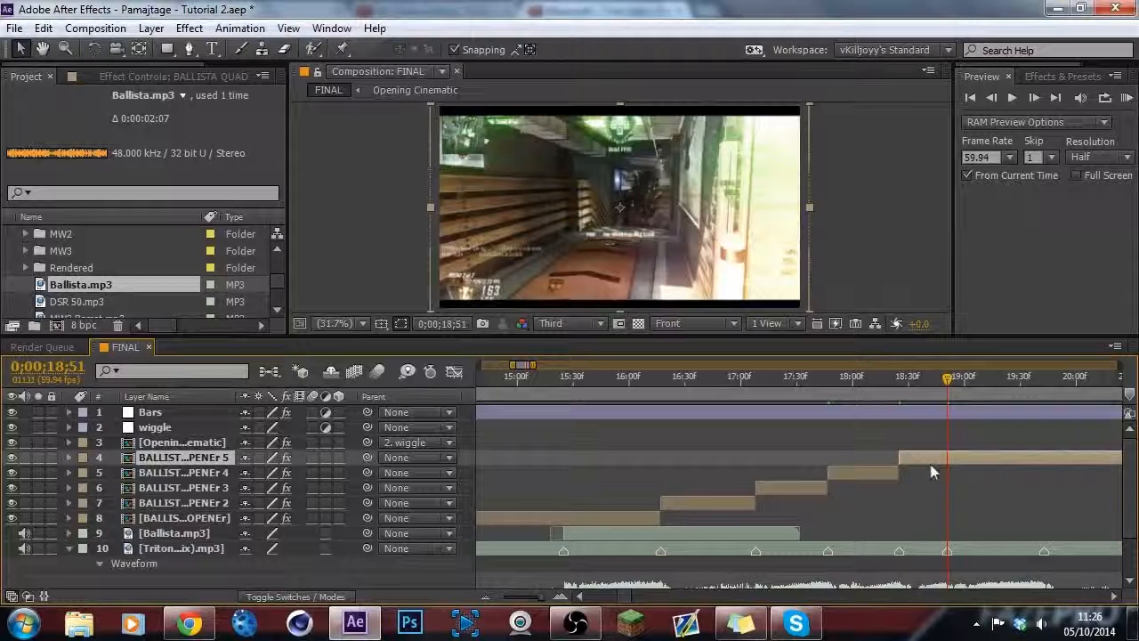
key("alt+]")
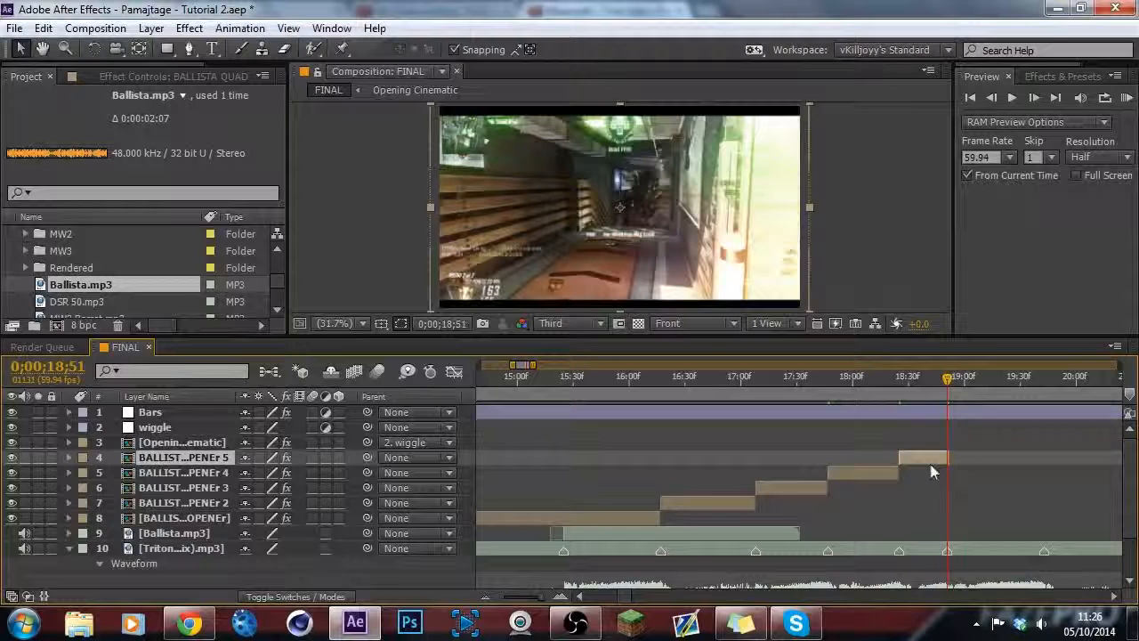
Save the project and RAM-preview the FINAL composition from 0;00;12;02 to check the opener cuts against the music.
left_click(485, 597)
left_click(566, 384)
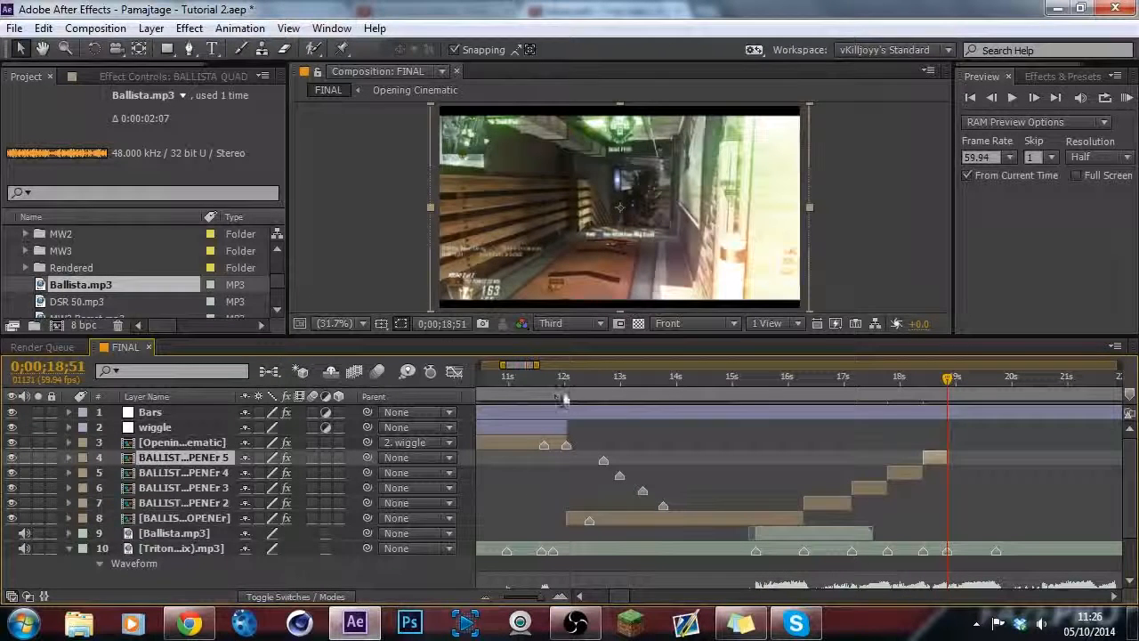
key("ctrl+s")
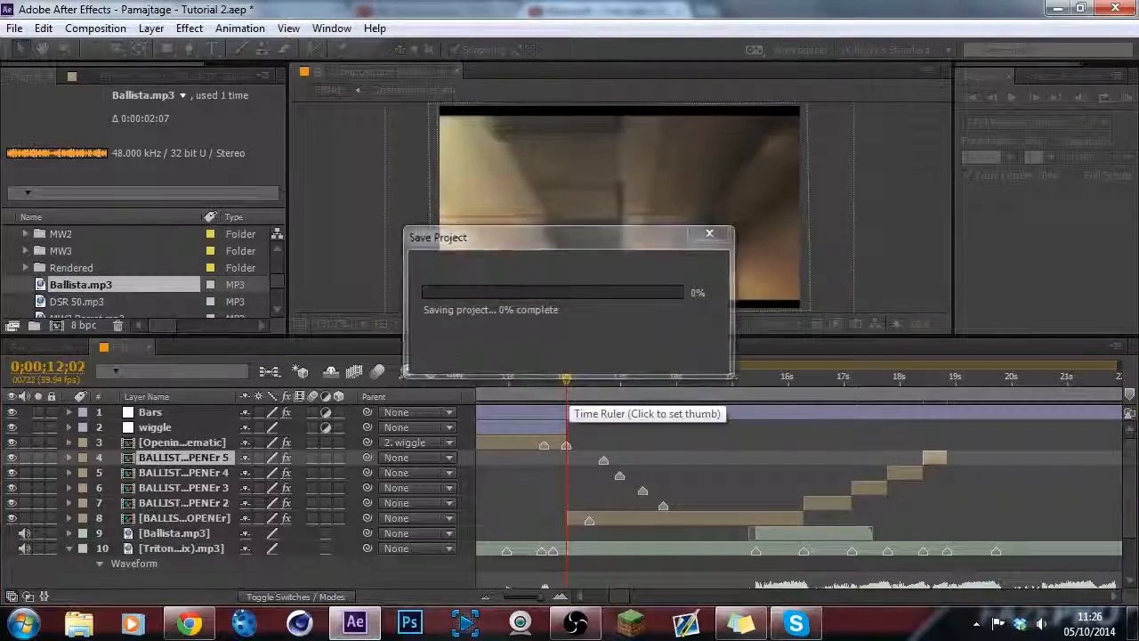
left_click(575, 625)
left_click(574, 625)
key("KP_0")
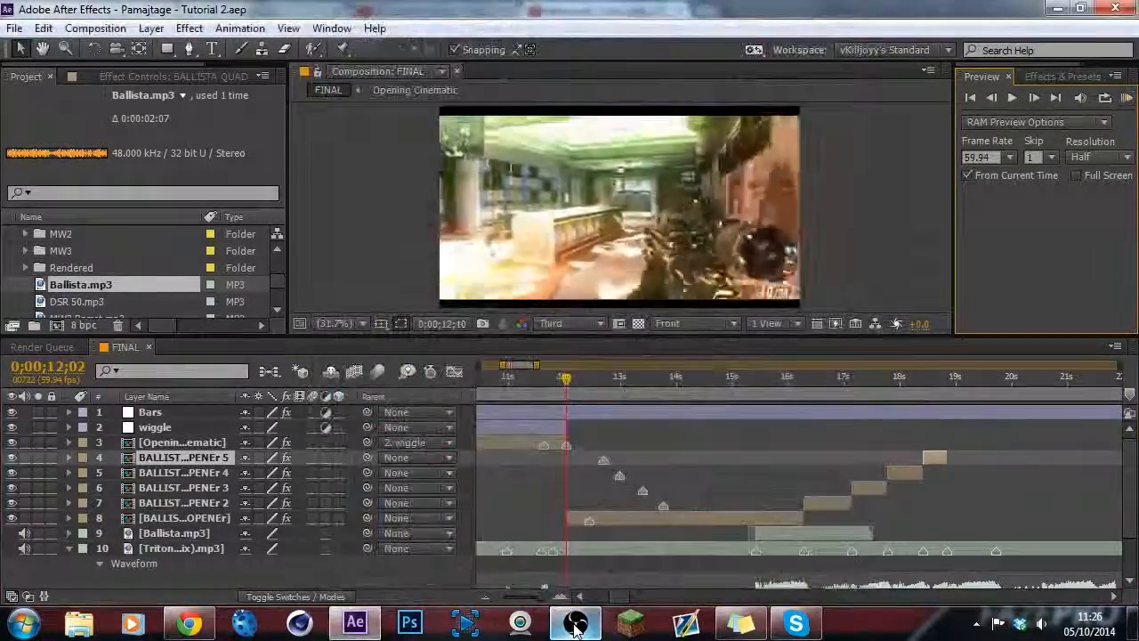
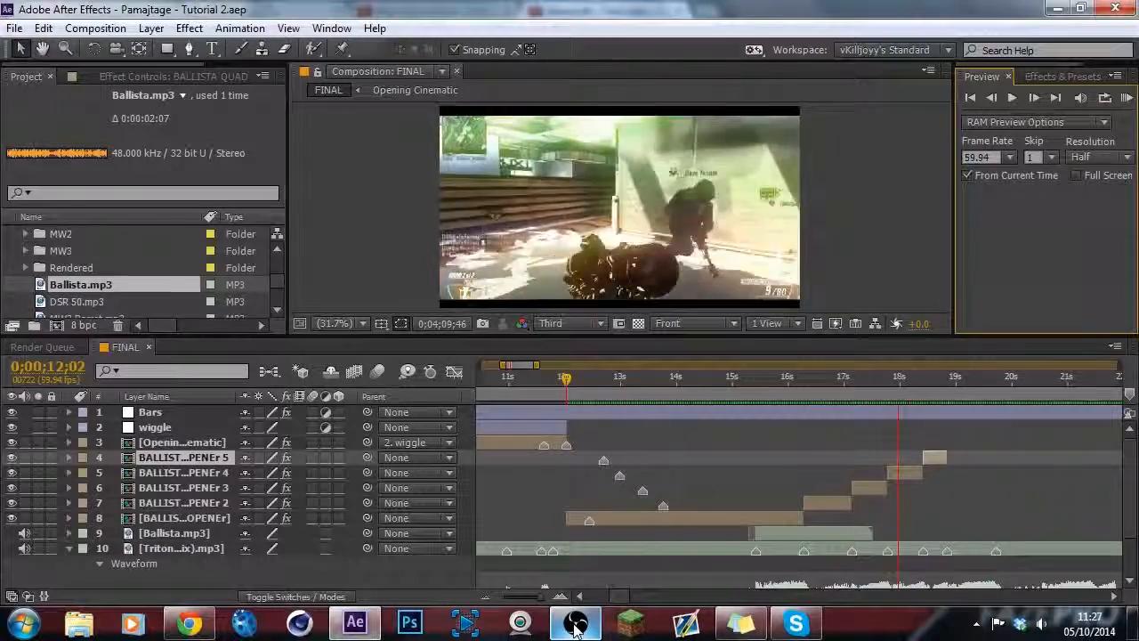
left_click(1038, 243)
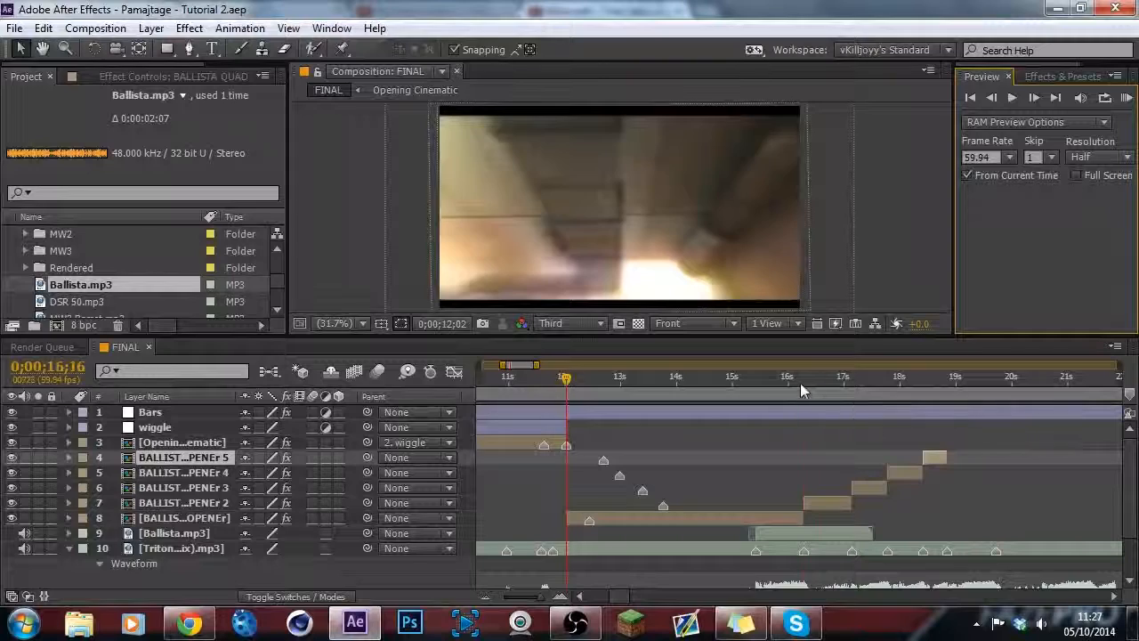
Keyframe the rotation of the second opener part from 5° at 0;00;16;17 to 0° at 0;00;17;07 and check the tilt.
left_click(800, 392)
left_click(836, 506)
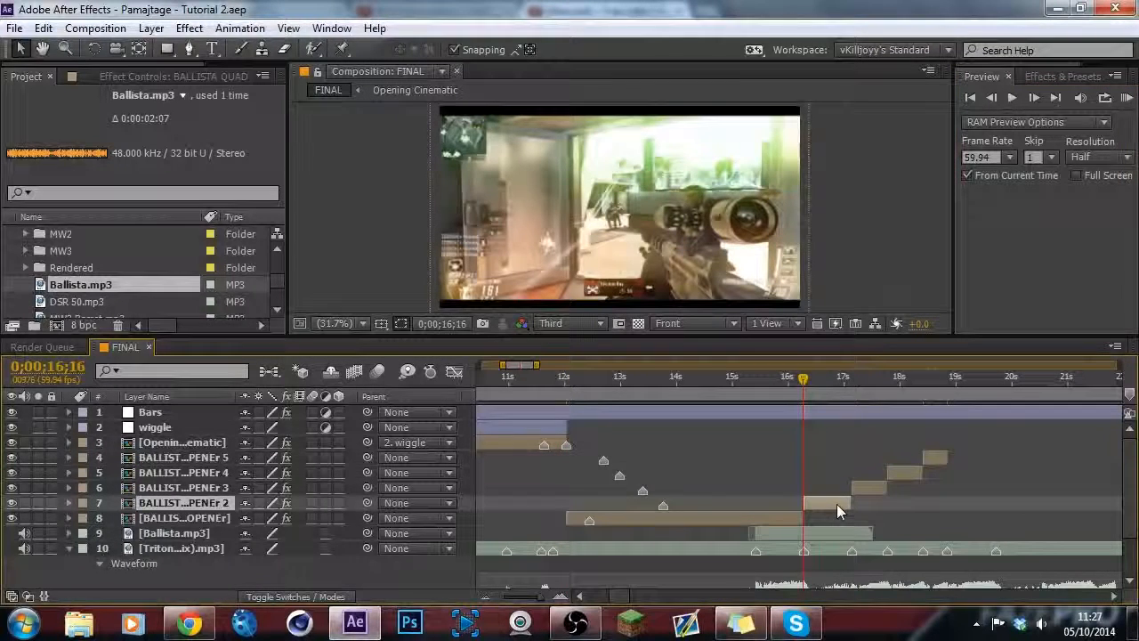
key("r")
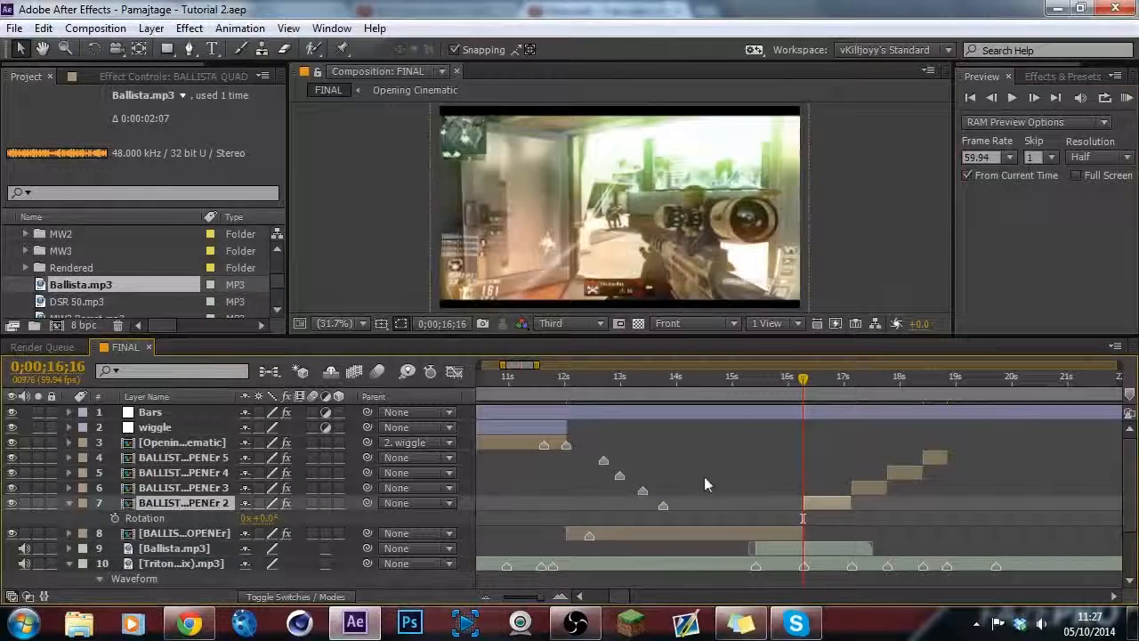
key("o")
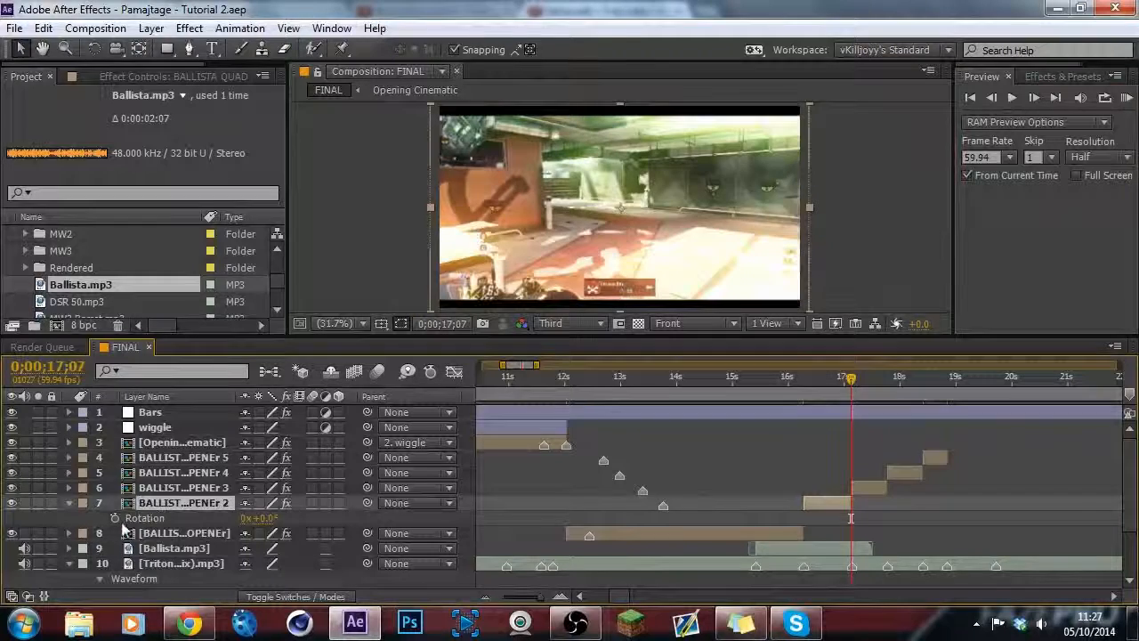
left_click(115, 518)
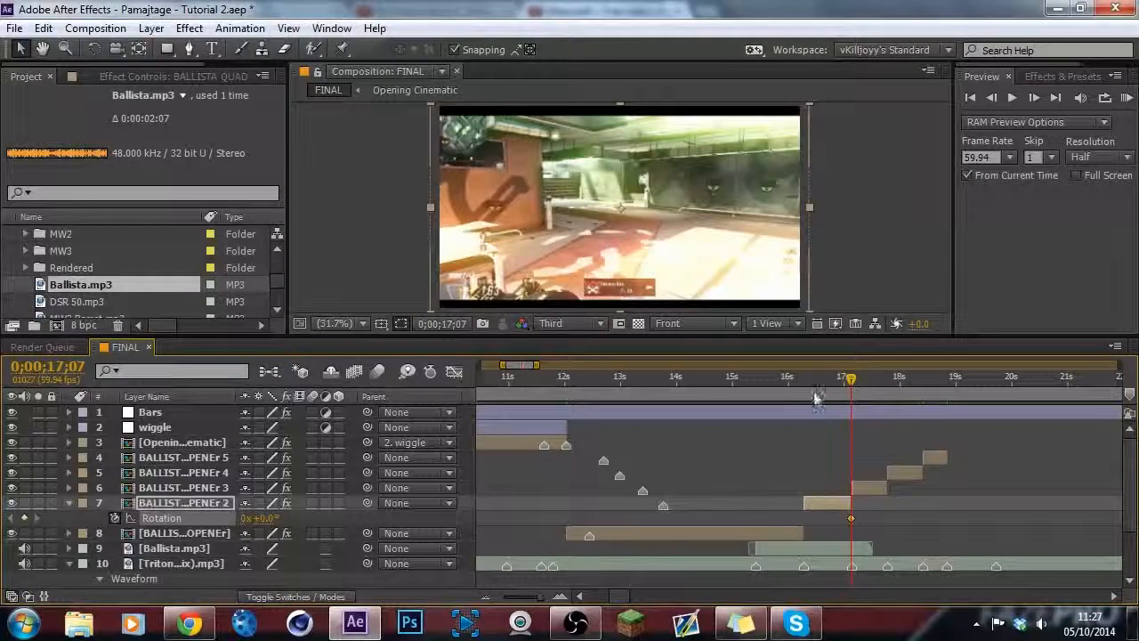
left_click(804, 393)
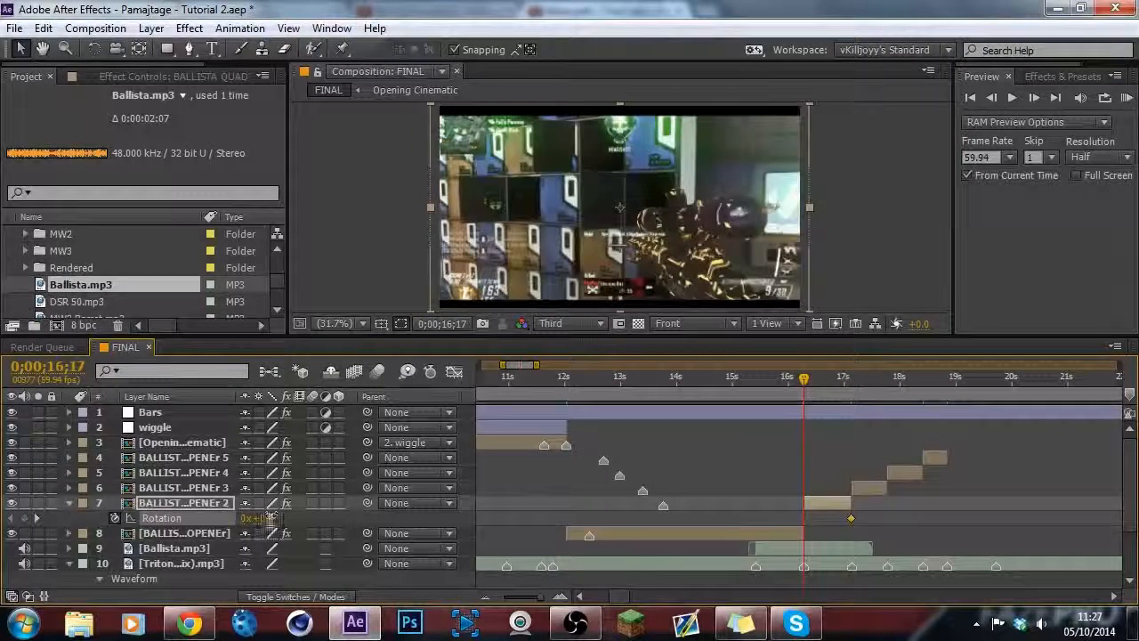
key("Return")
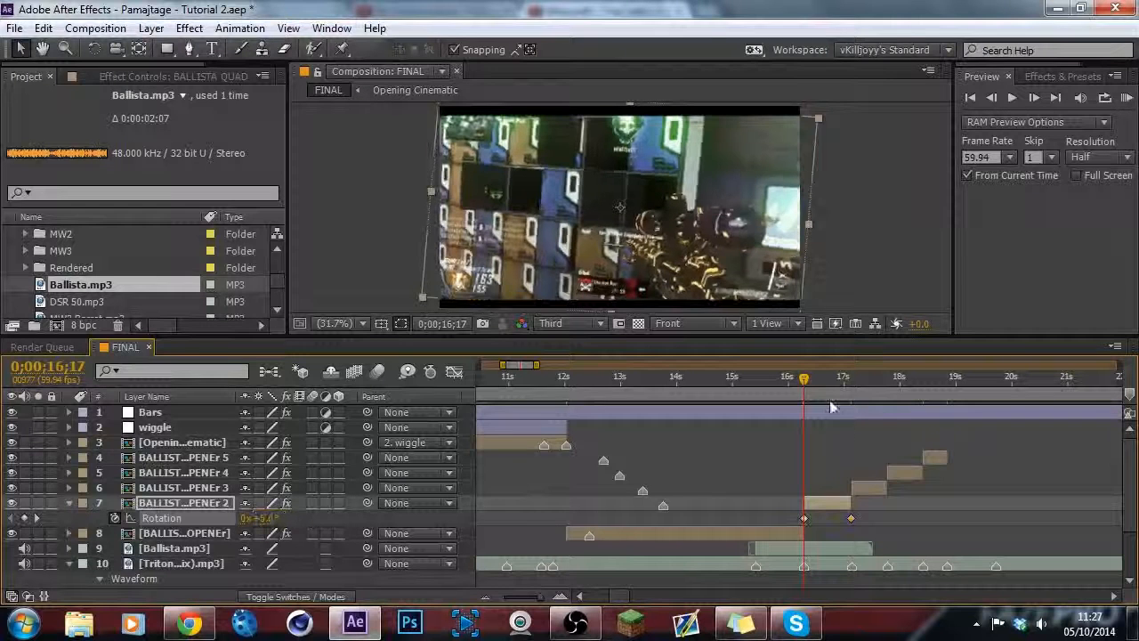
left_click_drag(800, 386, 823, 384)
Keyframe the rotation of the third opener part from -5° at 0;00;17;07 to 0° at 0;00;17;46.
key("k")
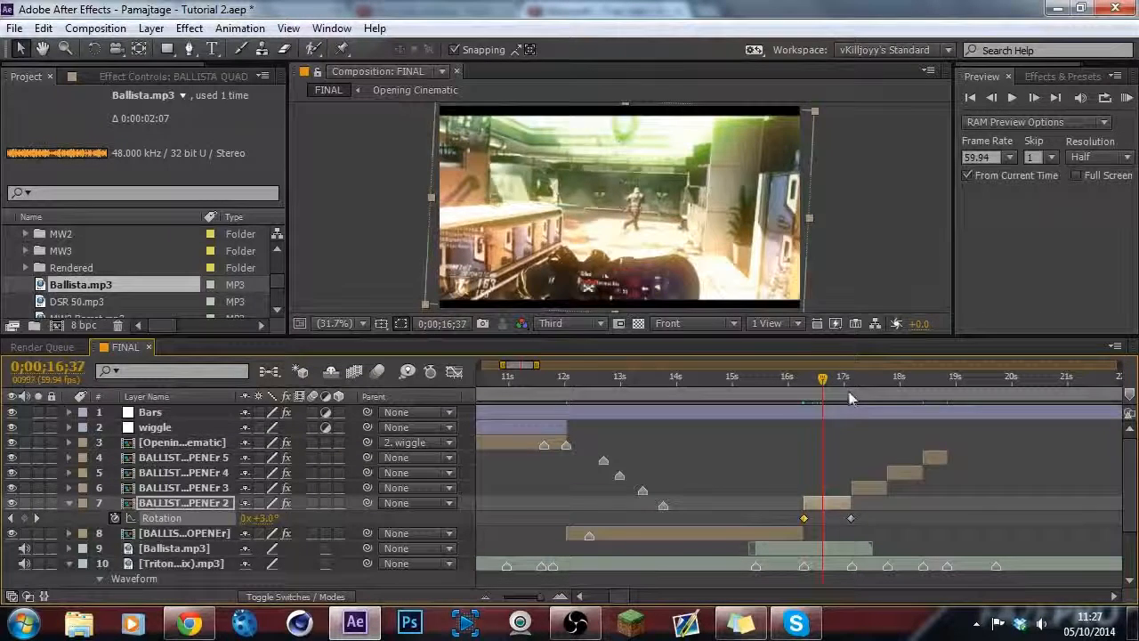
left_click(876, 492)
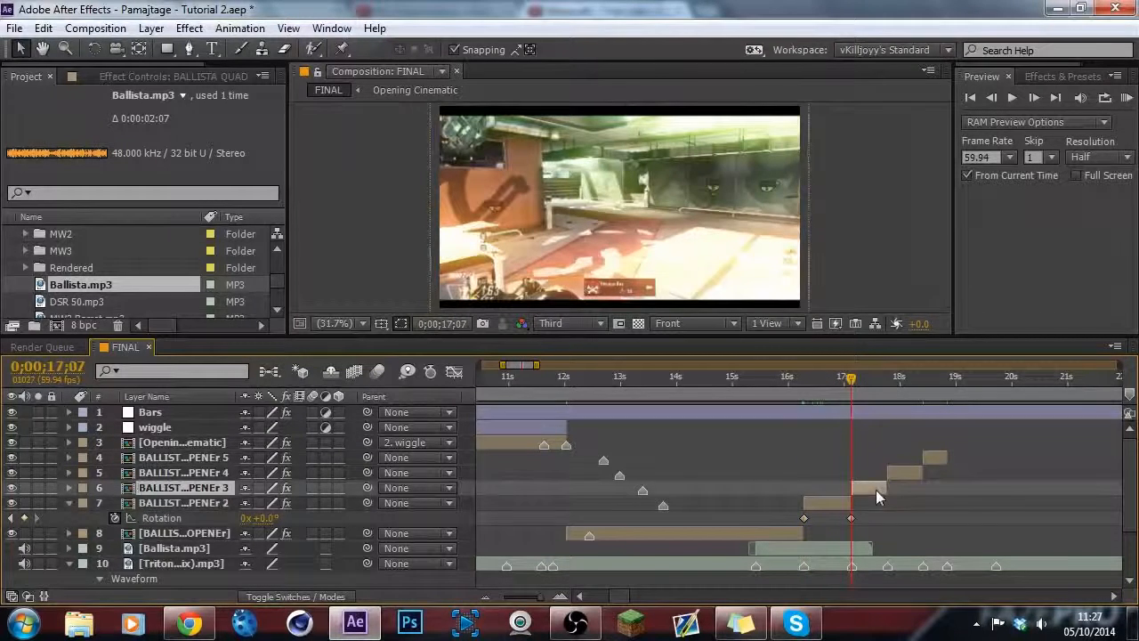
left_click(71, 486)
left_click(263, 504)
type("-")
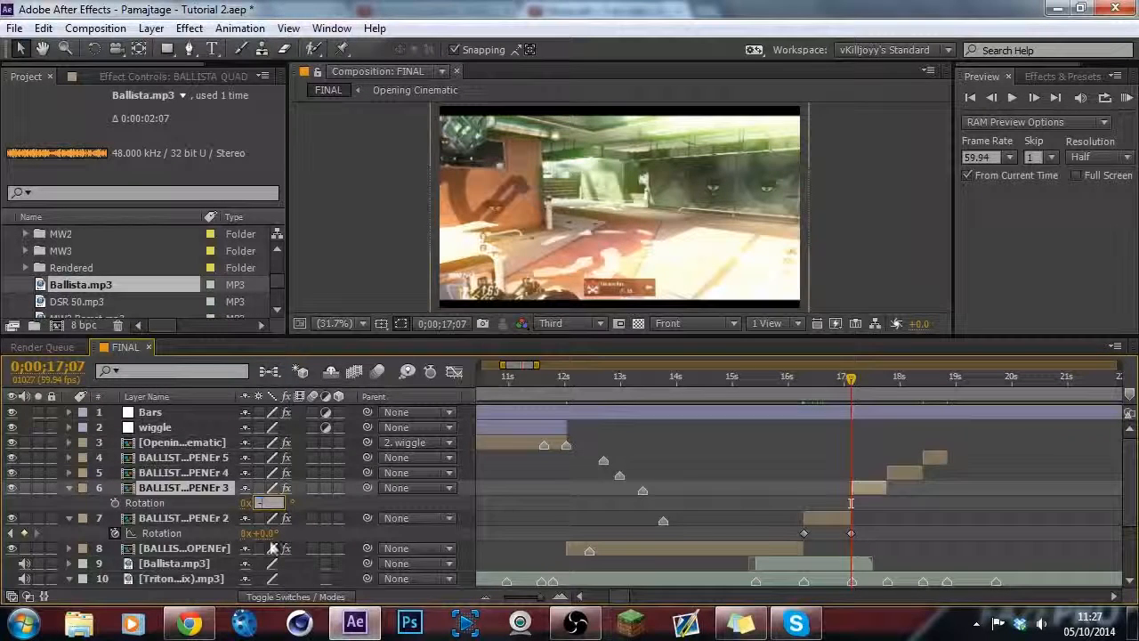
type("5")
key("Return")
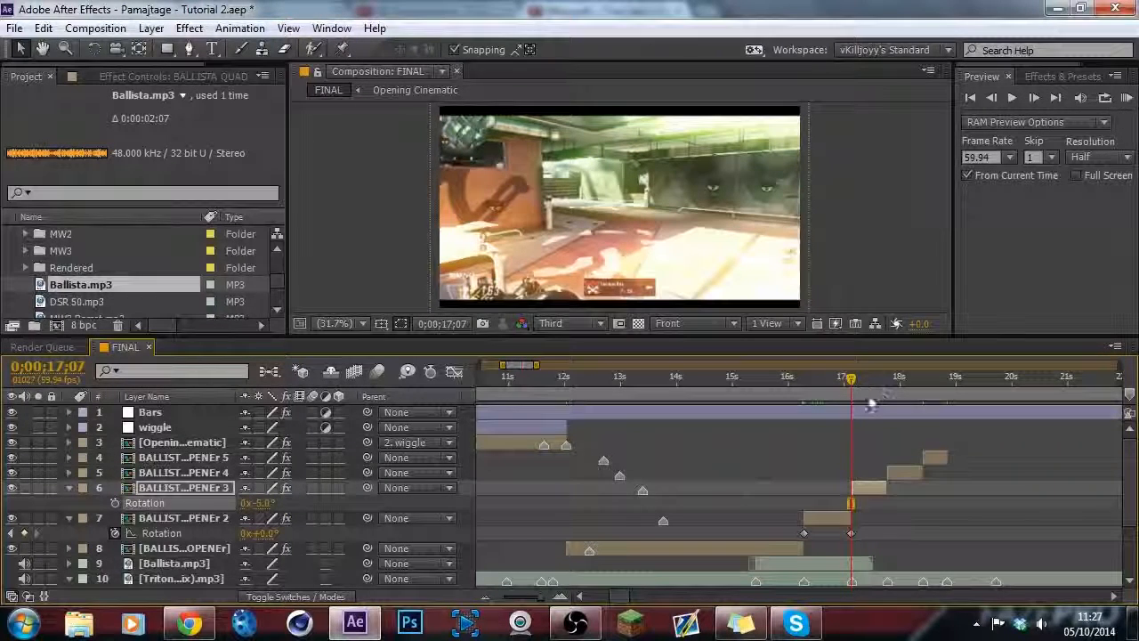
left_click(115, 503)
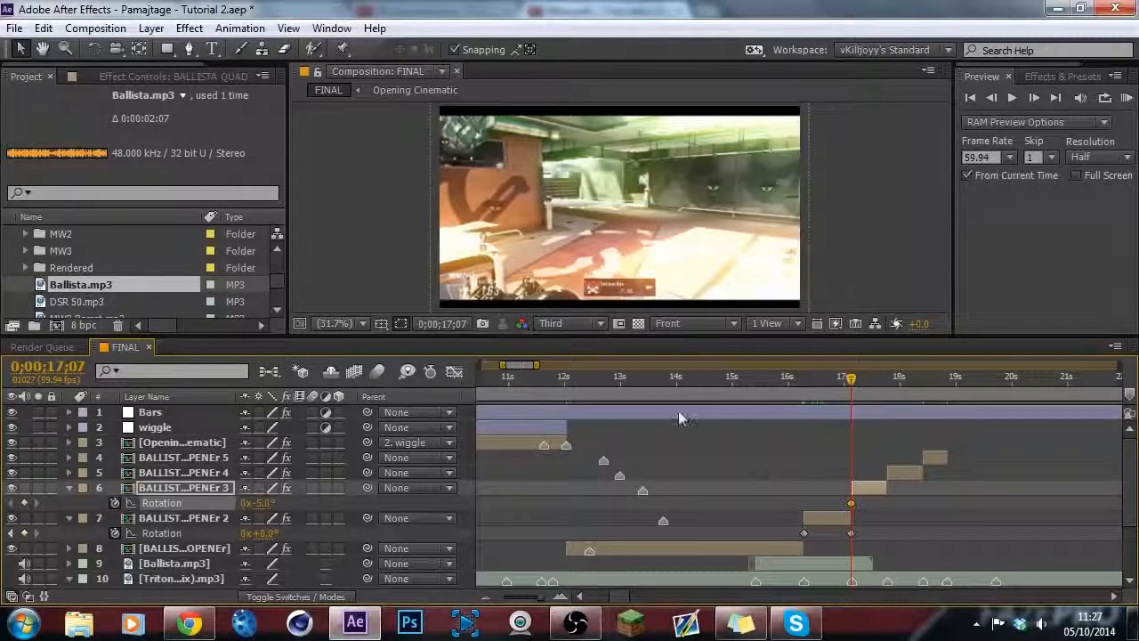
left_click(886, 380)
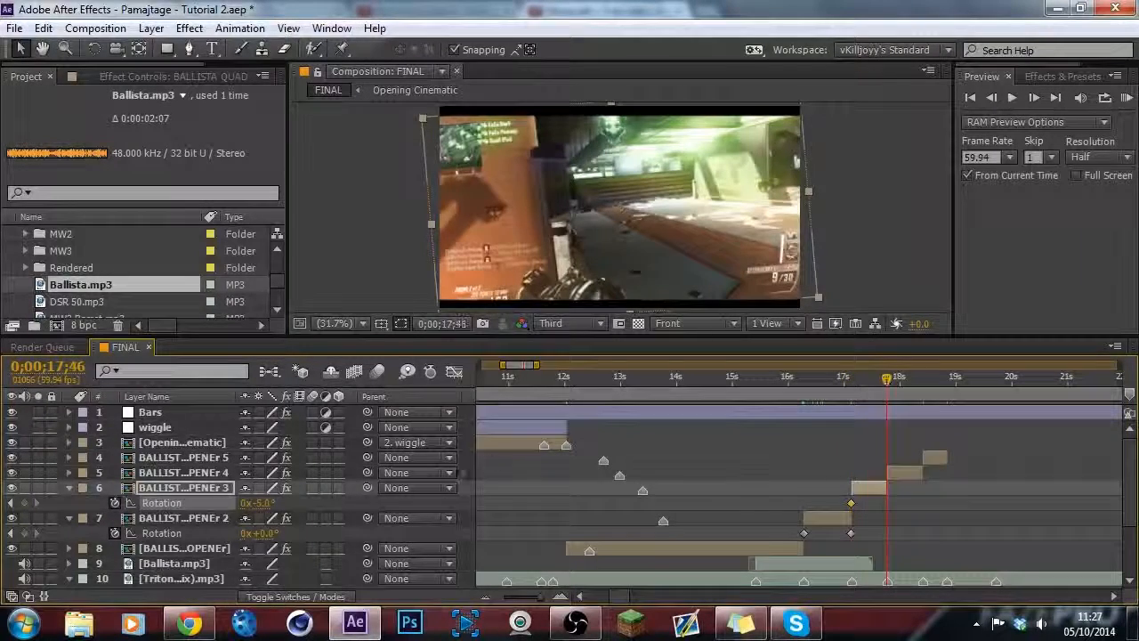
left_click(267, 504)
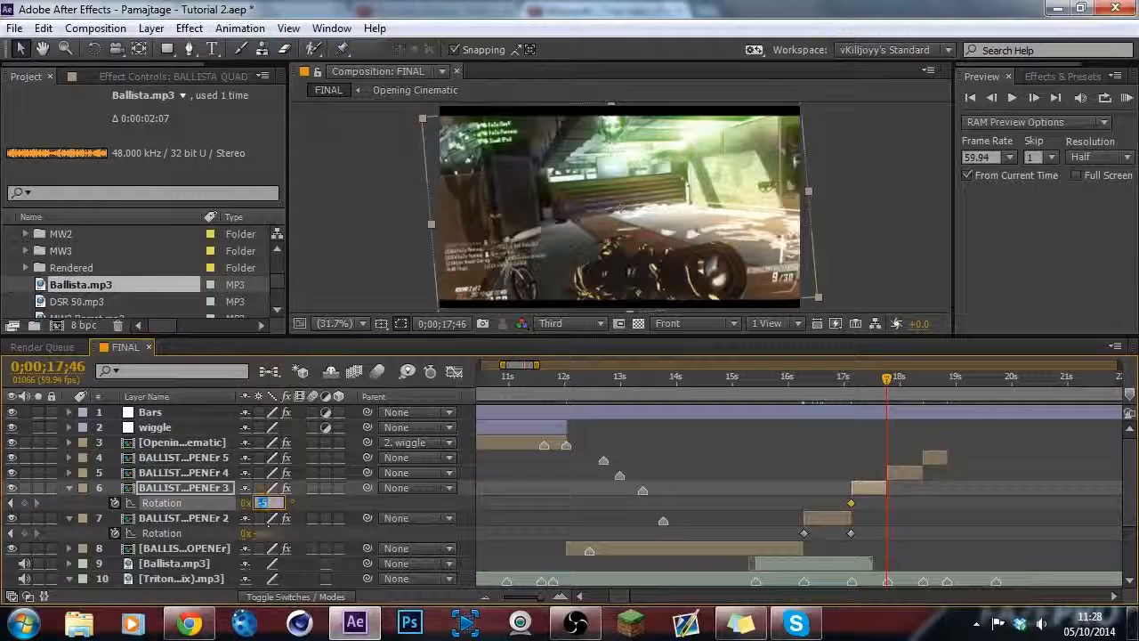
type("0")
key("Return")
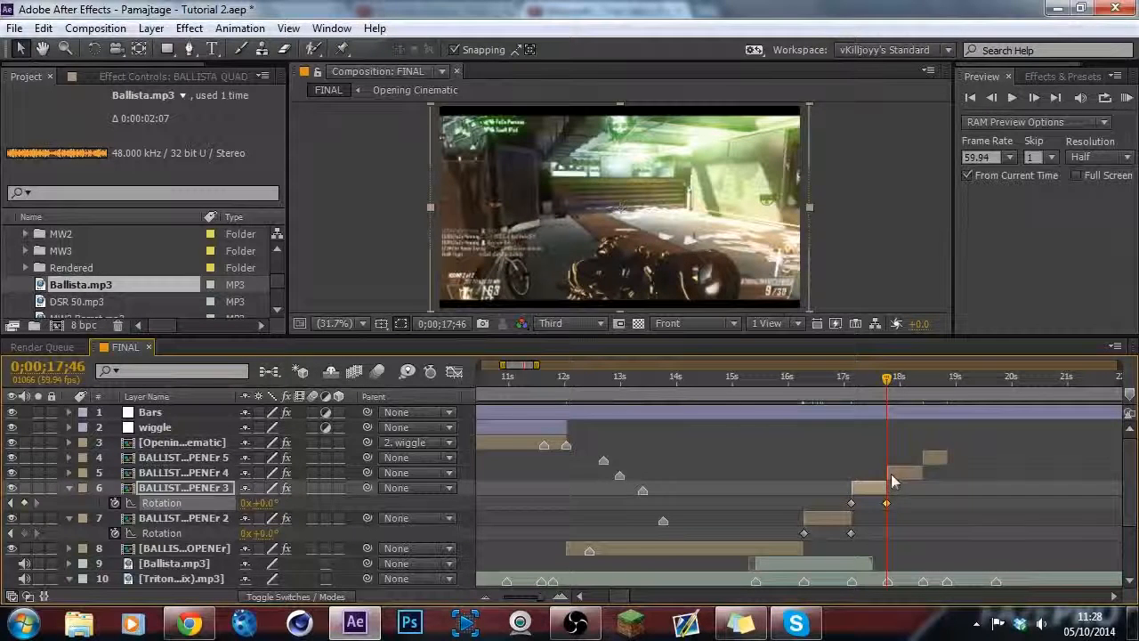
Keyframe the rotation of the fourth opener part from 5° at 0;00;17;46 to 0° at 0;00;18;24.
left_click(890, 474)
key("r")
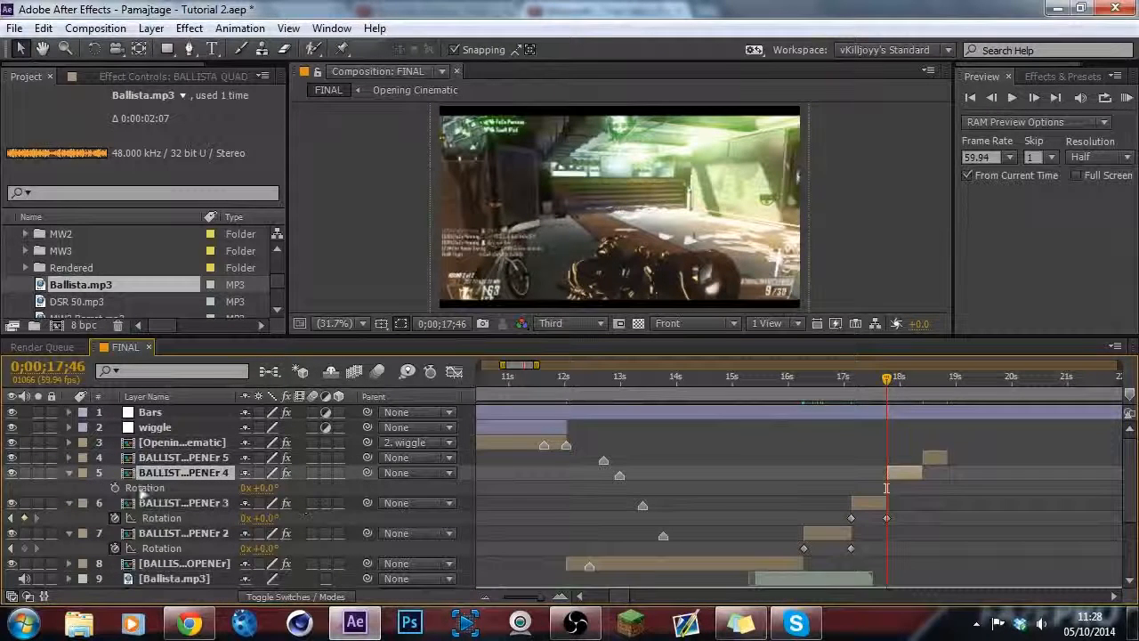
left_click(272, 487)
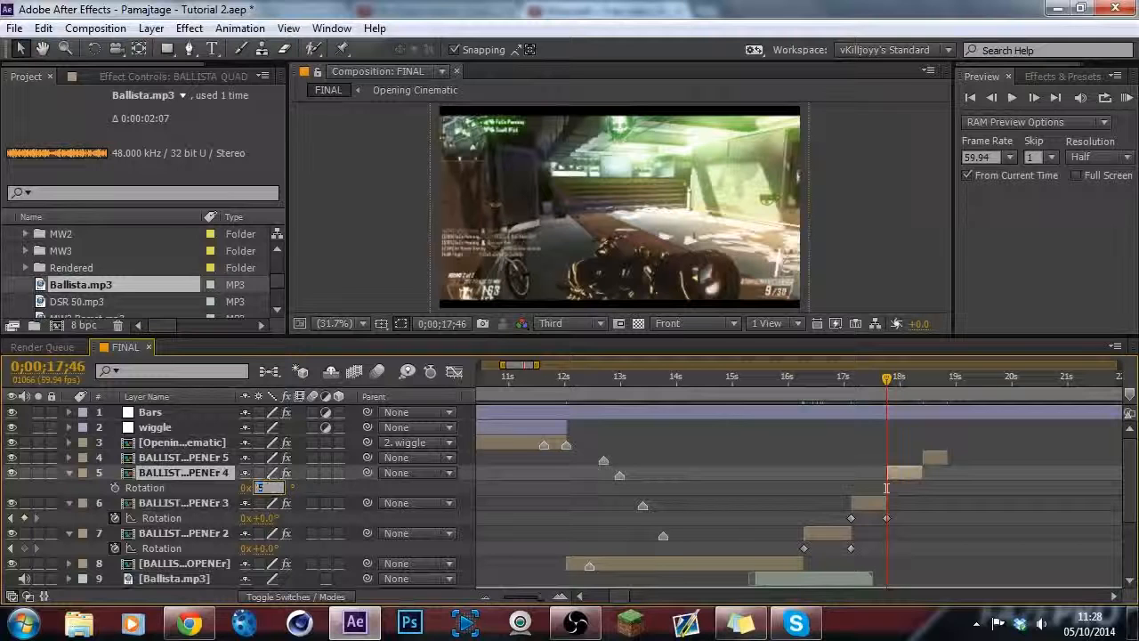
type("5")
key("Return")
left_click(115, 489)
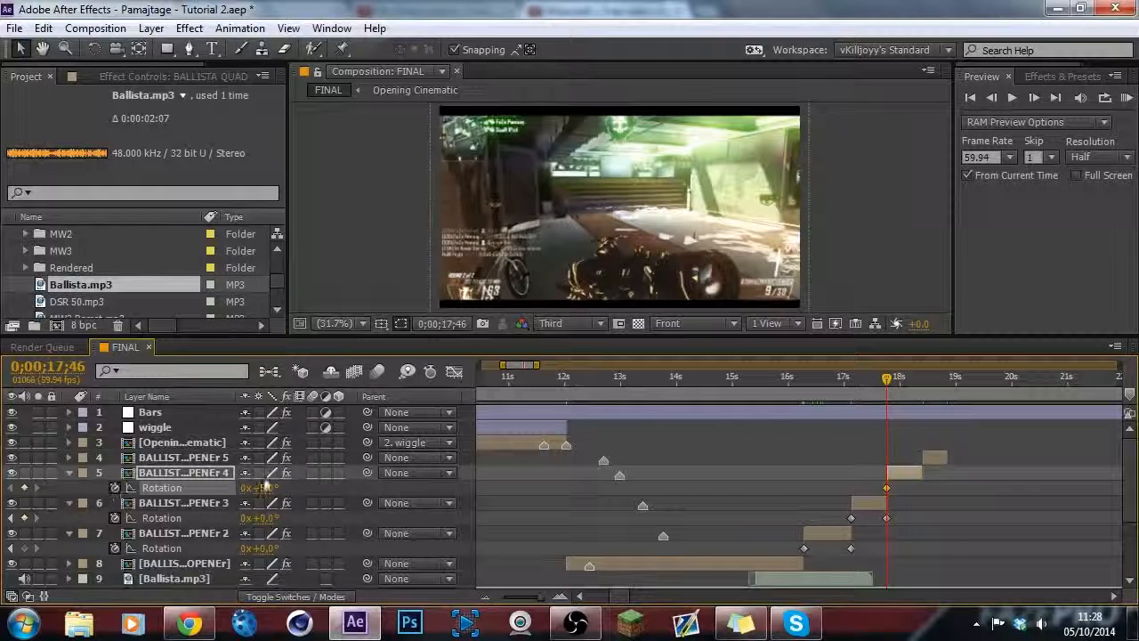
left_click_drag(891, 398, 921, 398)
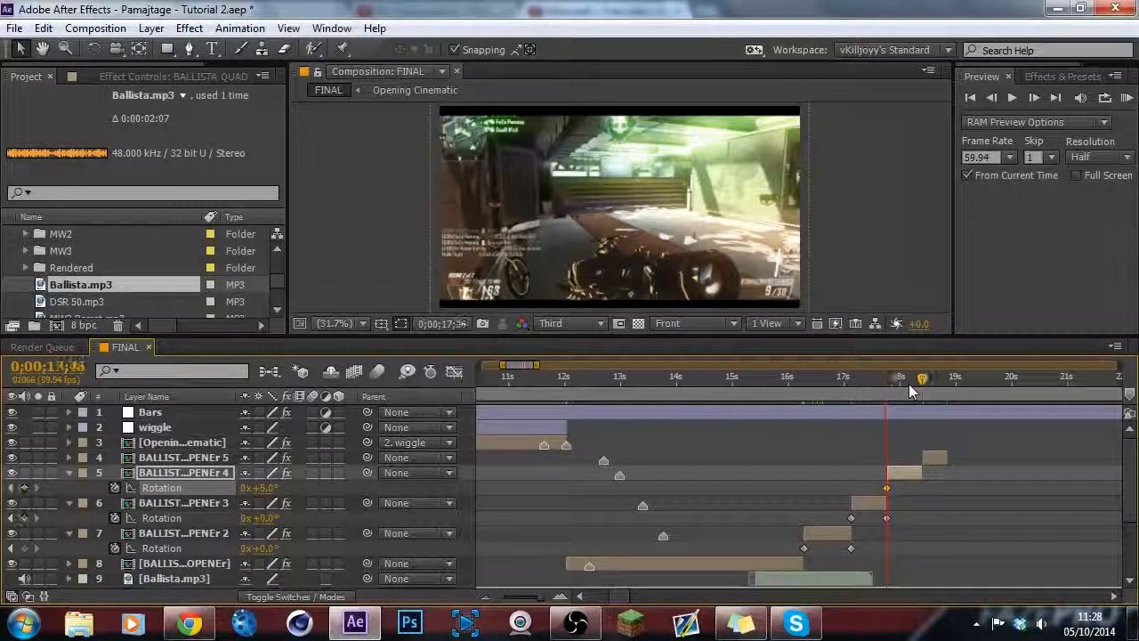
left_click(266, 488)
type("0")
key("Return")
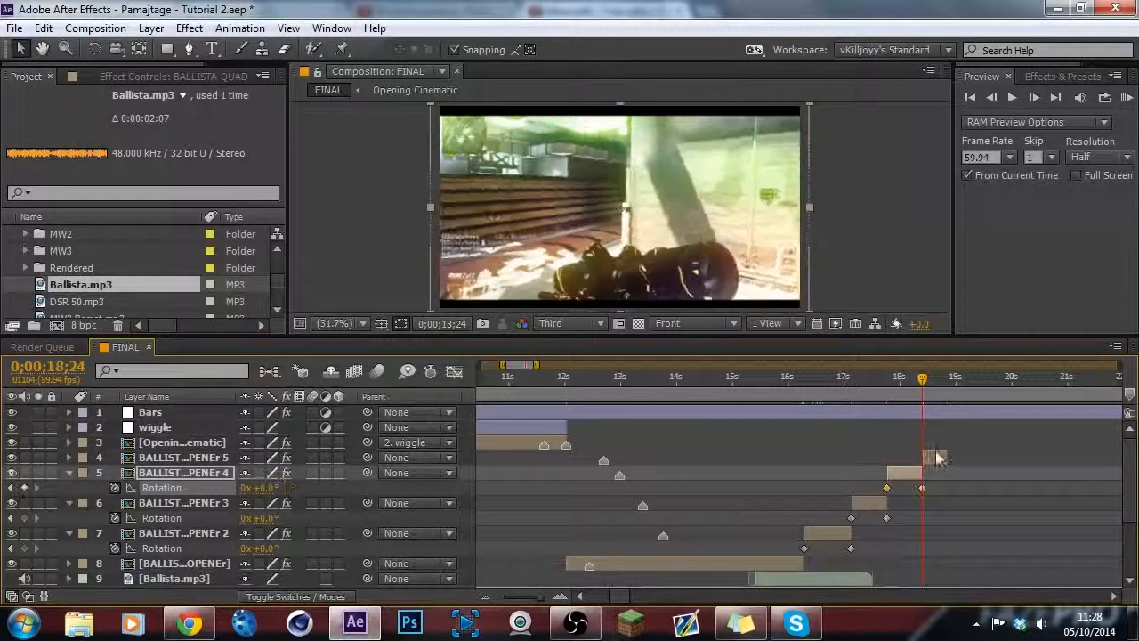
Keyframe the rotation of the fifth opener part from -5° at 0;00;18;24 to 0° at 0;00;18;51.
left_click(934, 462)
key("r")
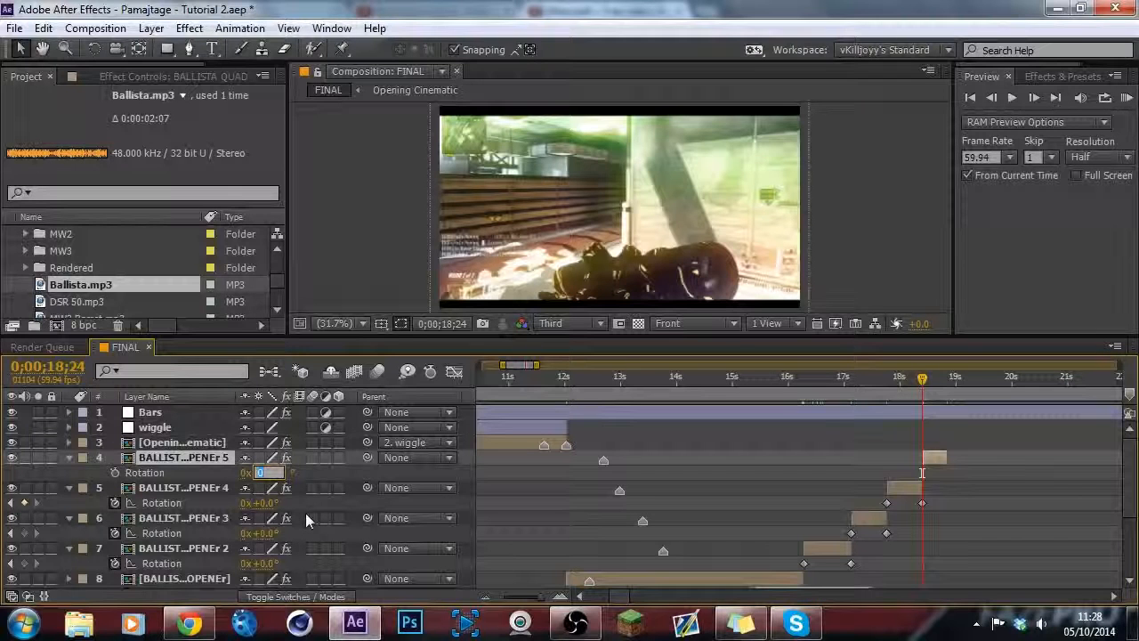
key("Return")
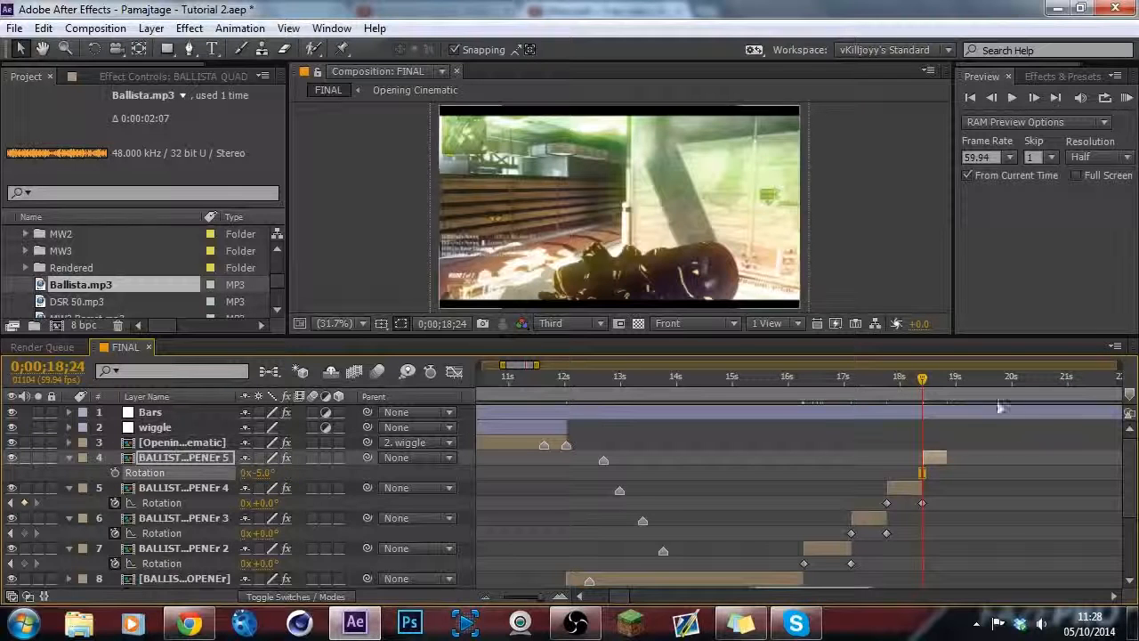
left_click(115, 472)
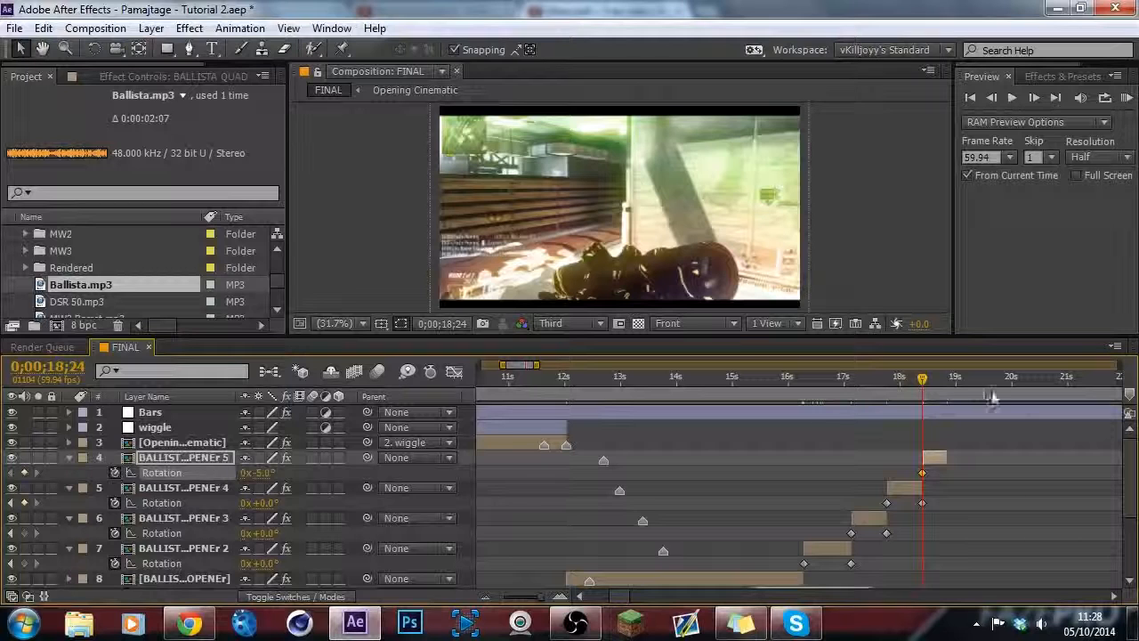
left_click(945, 384)
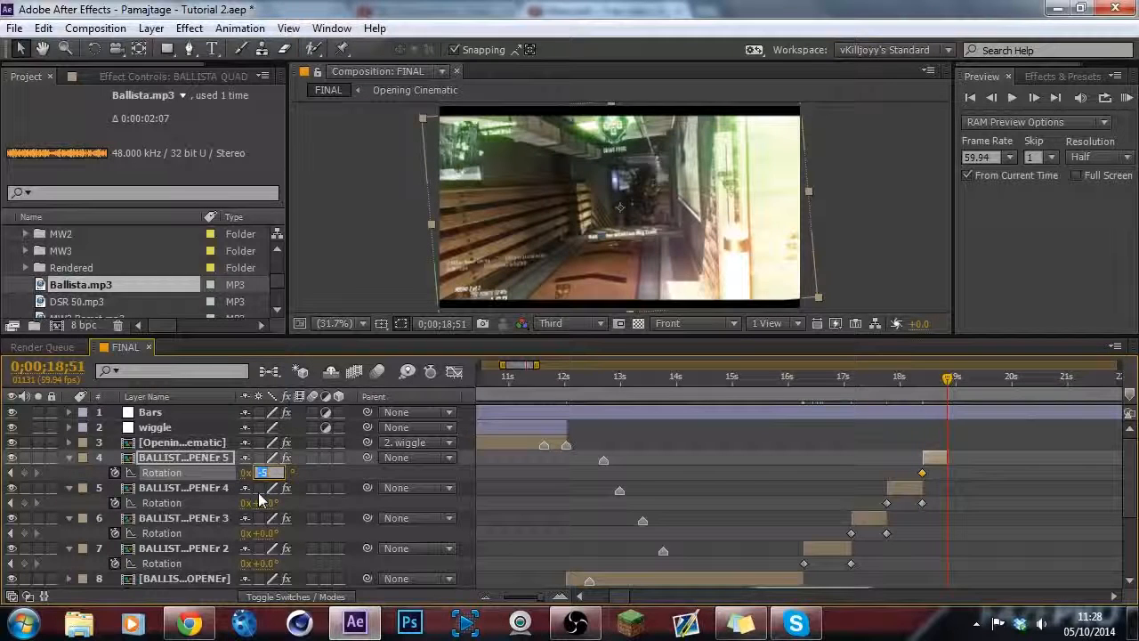
type("0")
key("Return")
Apply Easy Ease to all rotation keyframes of opener parts 2 to 5 in the Graph Editor.
left_click_drag(302, 332, 302, 305)
left_click_drag(988, 454, 799, 546)
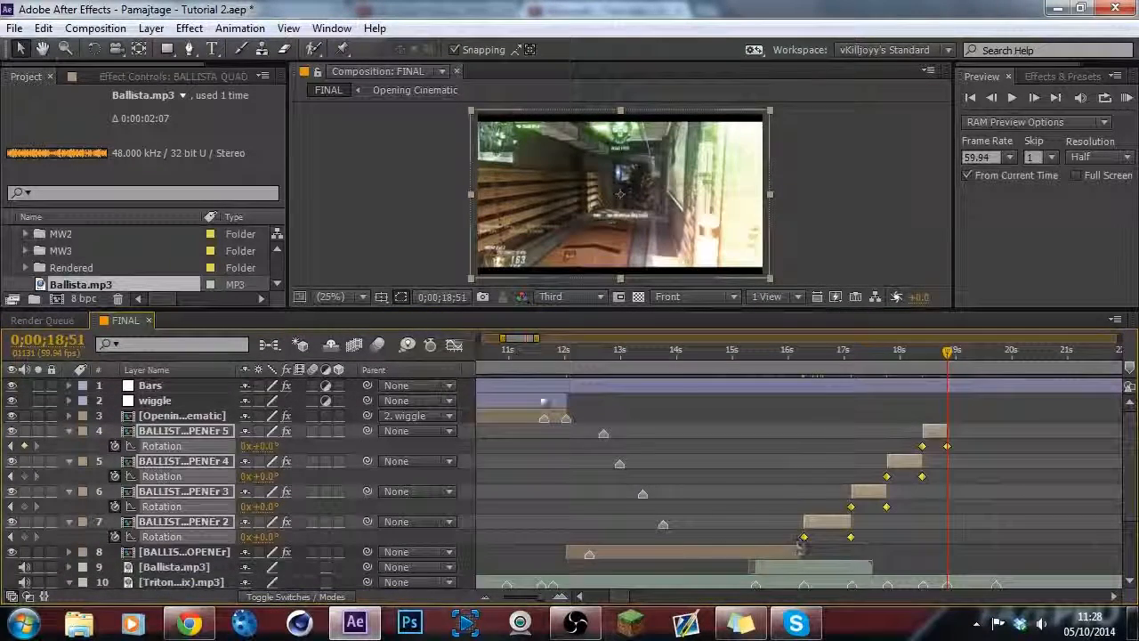
left_click(455, 344)
left_click_drag(585, 315, 637, 212)
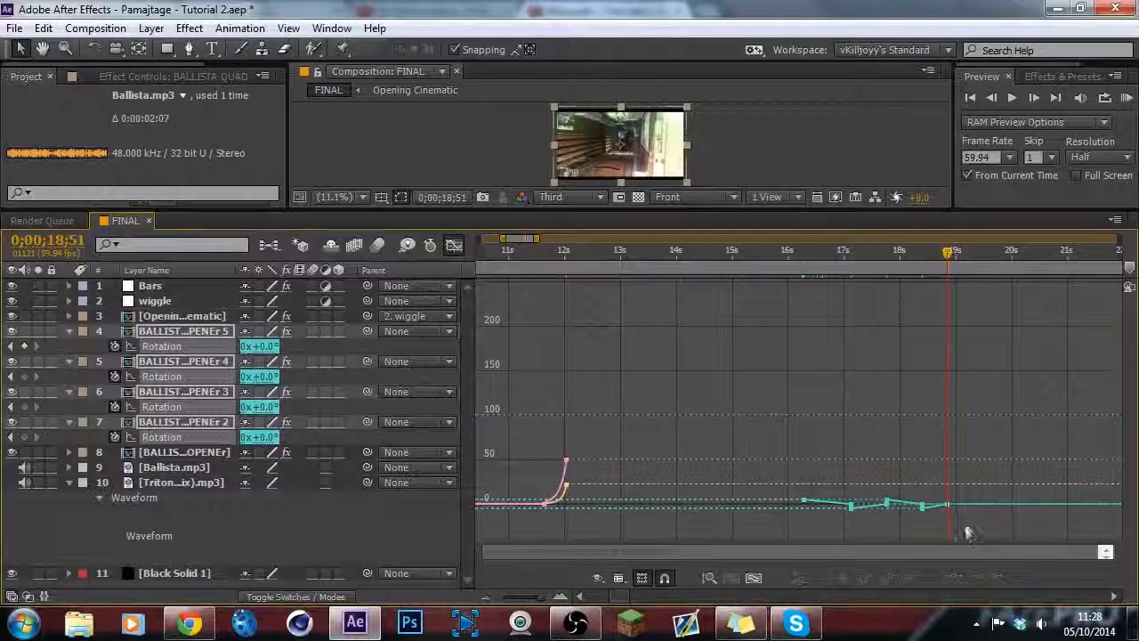
left_click_drag(956, 515, 803, 501)
left_click(954, 579)
left_click(828, 531)
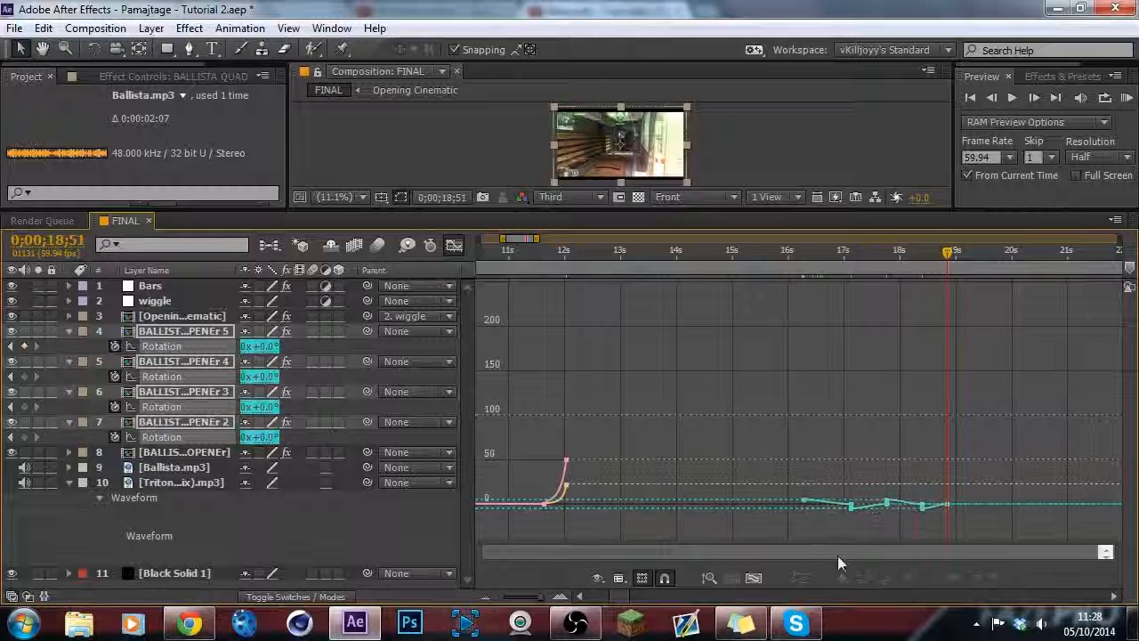
left_click(453, 245)
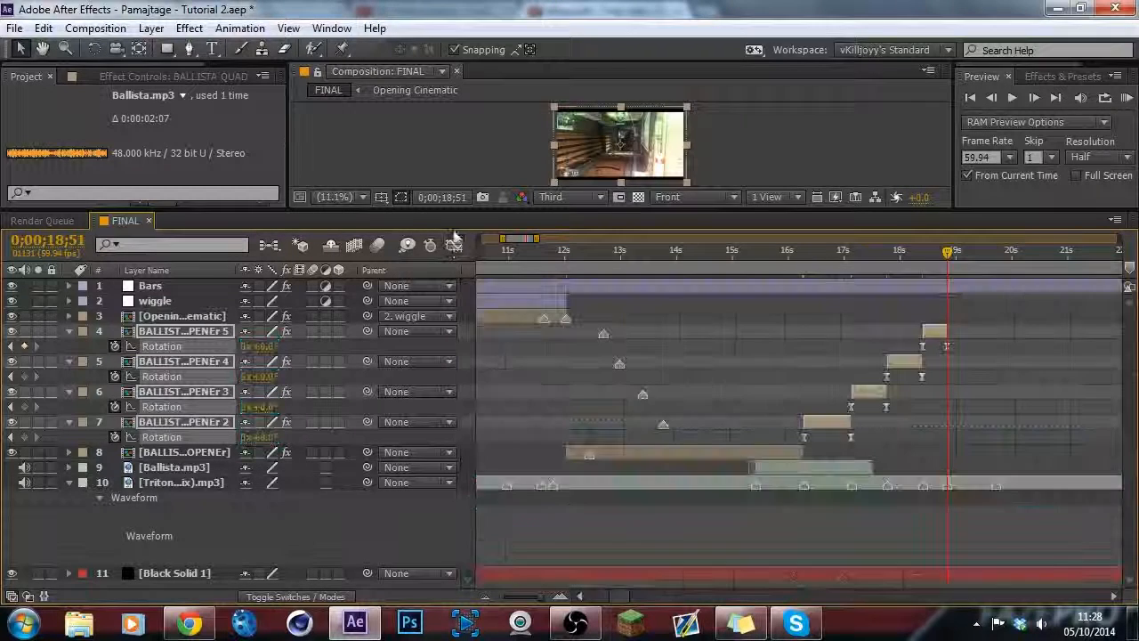
RAM-preview the eased rotations from 0;00;12;02 and inspect the cut between the second and third opener parts.
left_click_drag(464, 206, 496, 353)
left_click(566, 392)
left_click(1123, 194)
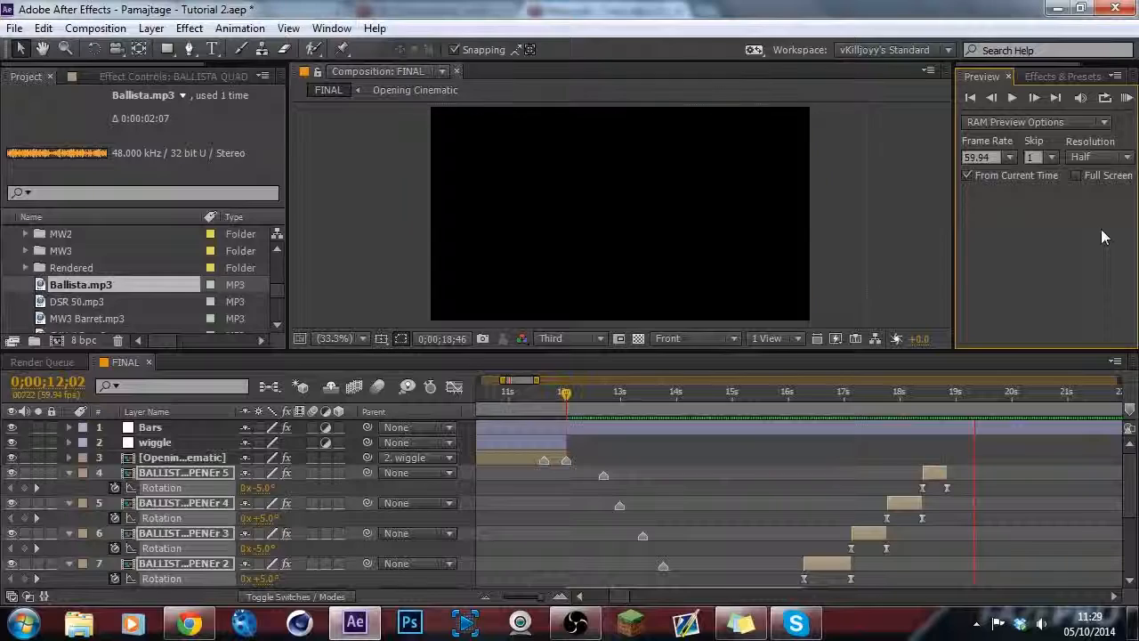
key("space")
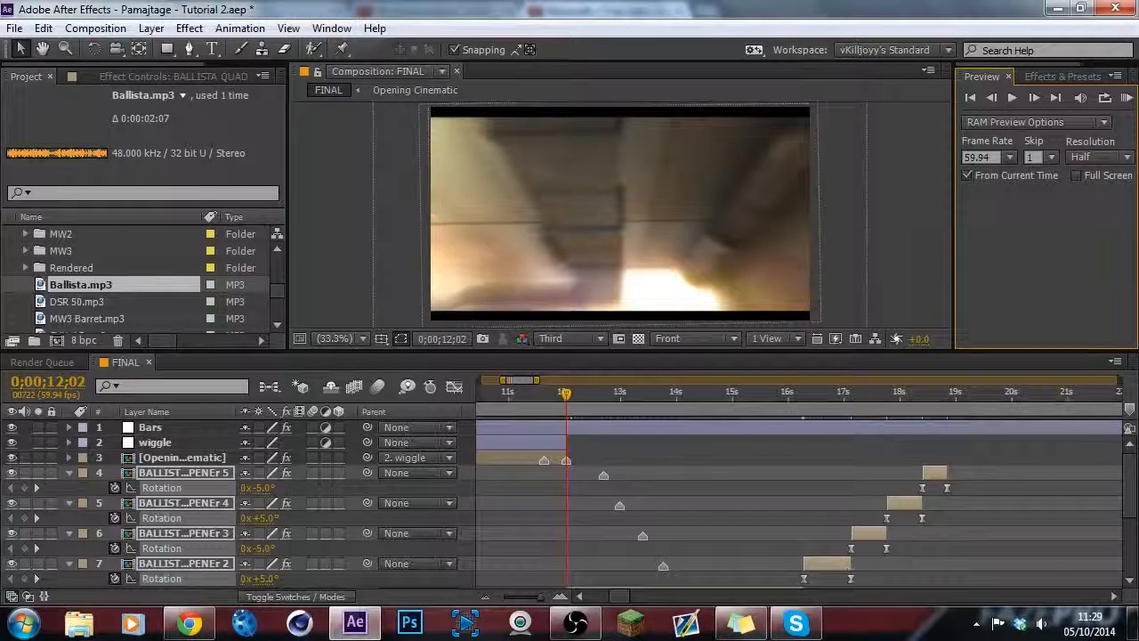
left_click(854, 411)
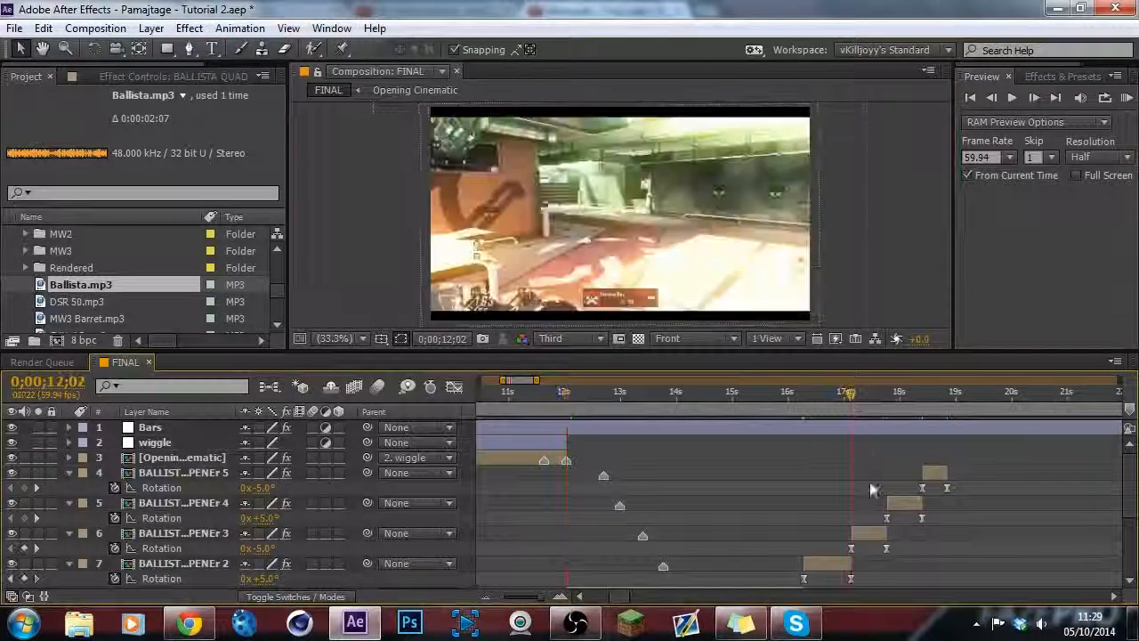
Set the third opener part's starting rotation to -3° at 0;00;17;07.
left_click(850, 548)
left_click(265, 548)
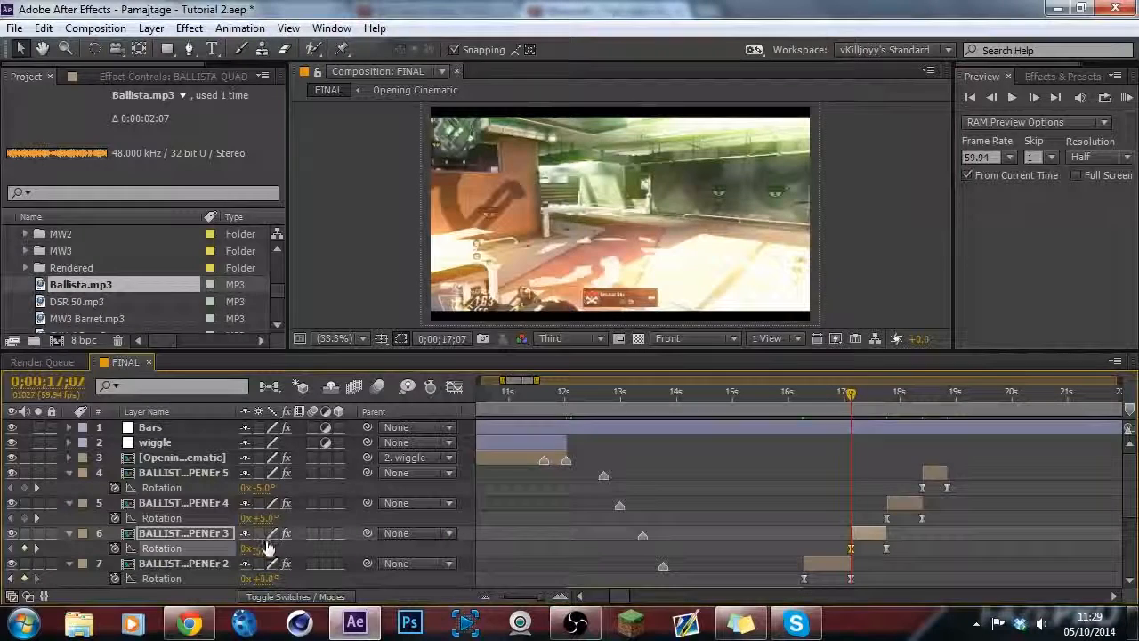
type("-3")
key("Return")
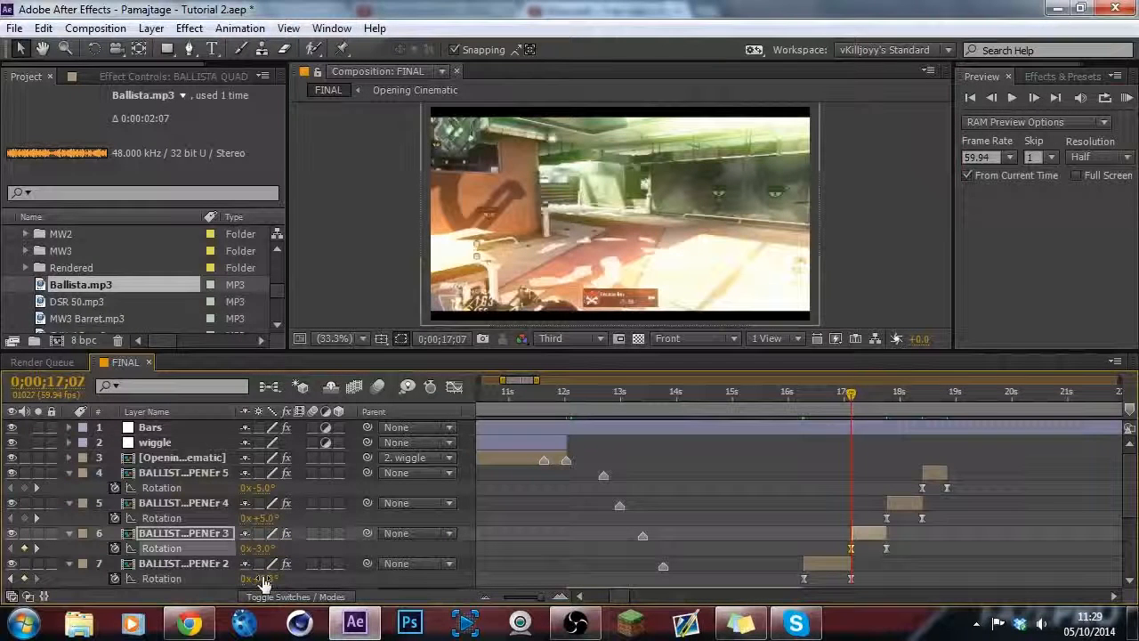
Set the rotation of the fourth opener part to 4° at its start, 0;00;17;47.
left_click(901, 413)
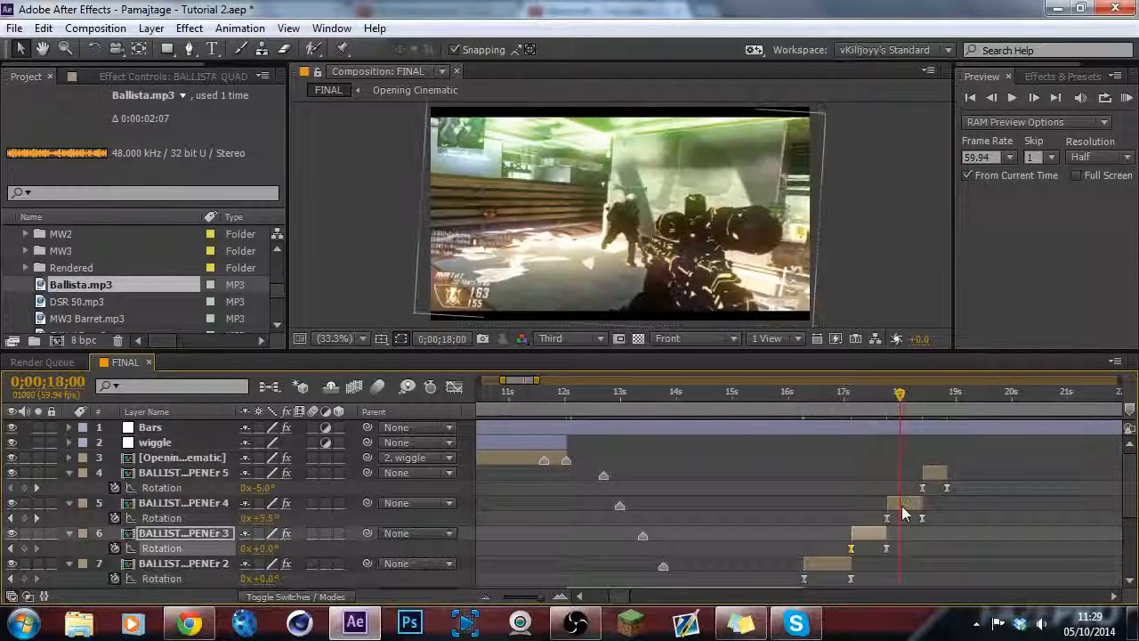
left_click(901, 505)
left_click_drag(900, 397, 887, 400)
left_click(272, 519)
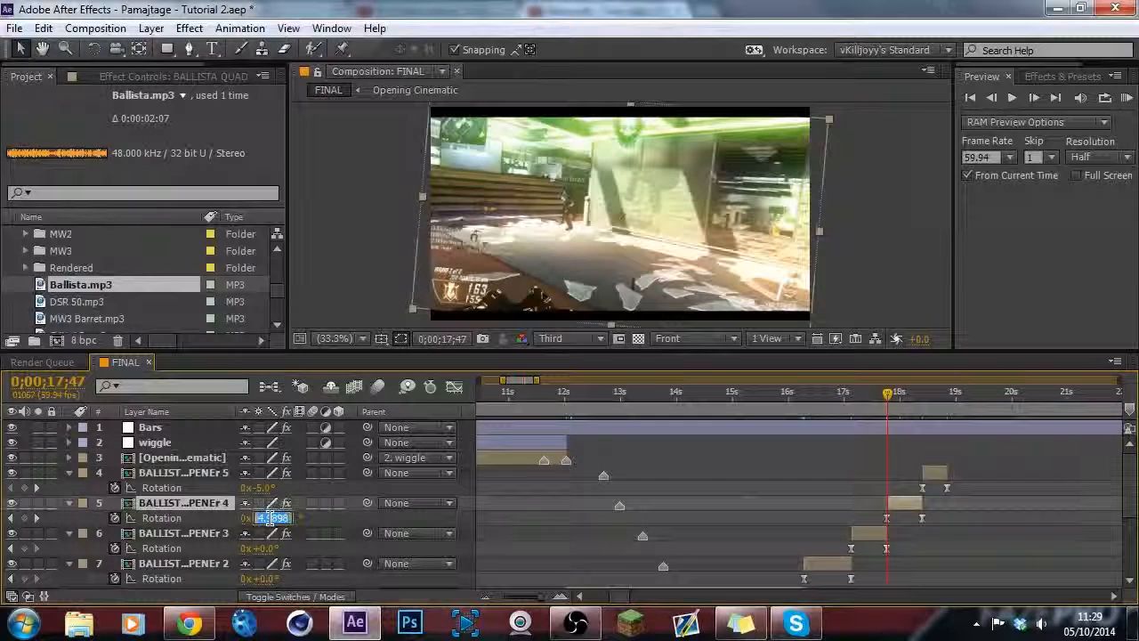
type("0")
key("Return")
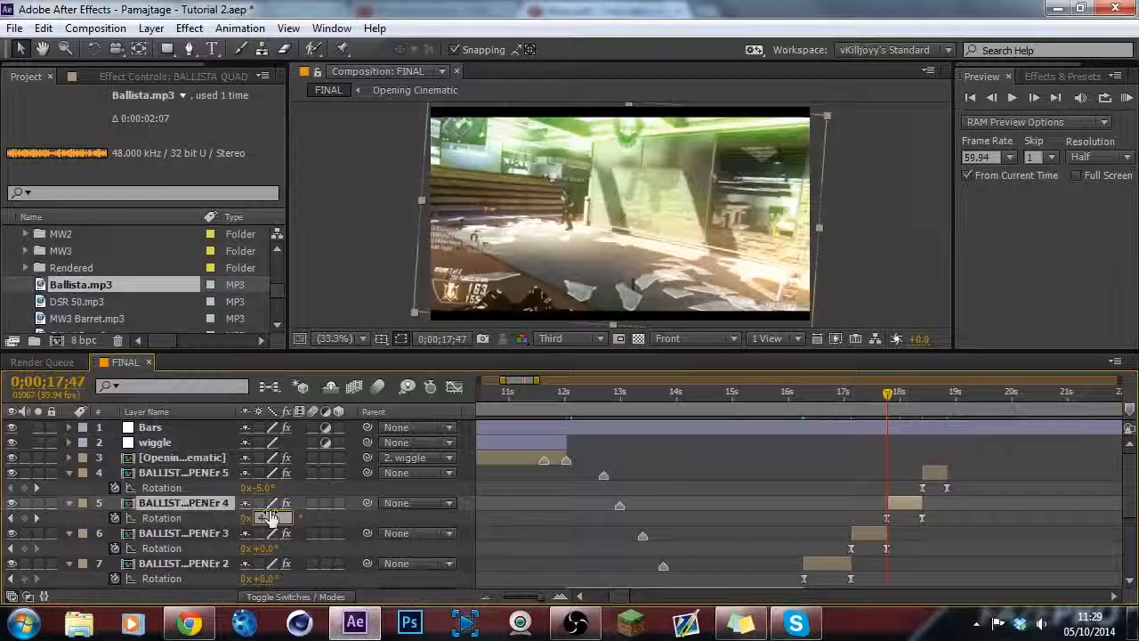
Set the rotation of the fifth opener part to -2° at 0;00;18;25.
left_click(932, 470)
key("i")
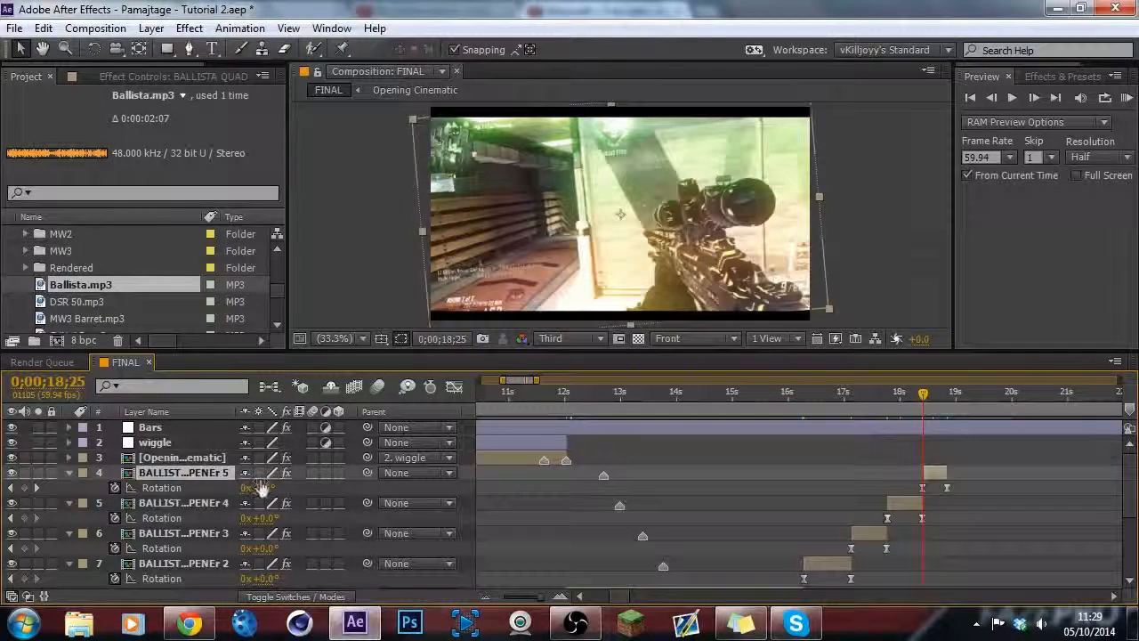
type("-2")
key("Return")
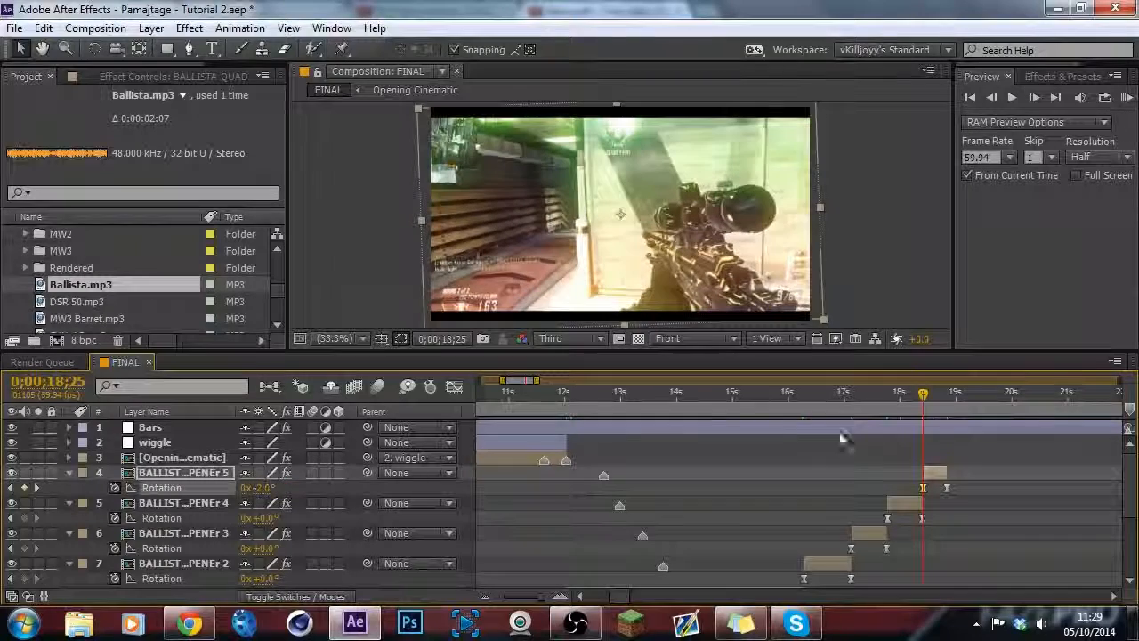
RAM-preview the reduced rotations of the opener parts from 0;00;12;02.
left_click(565, 397)
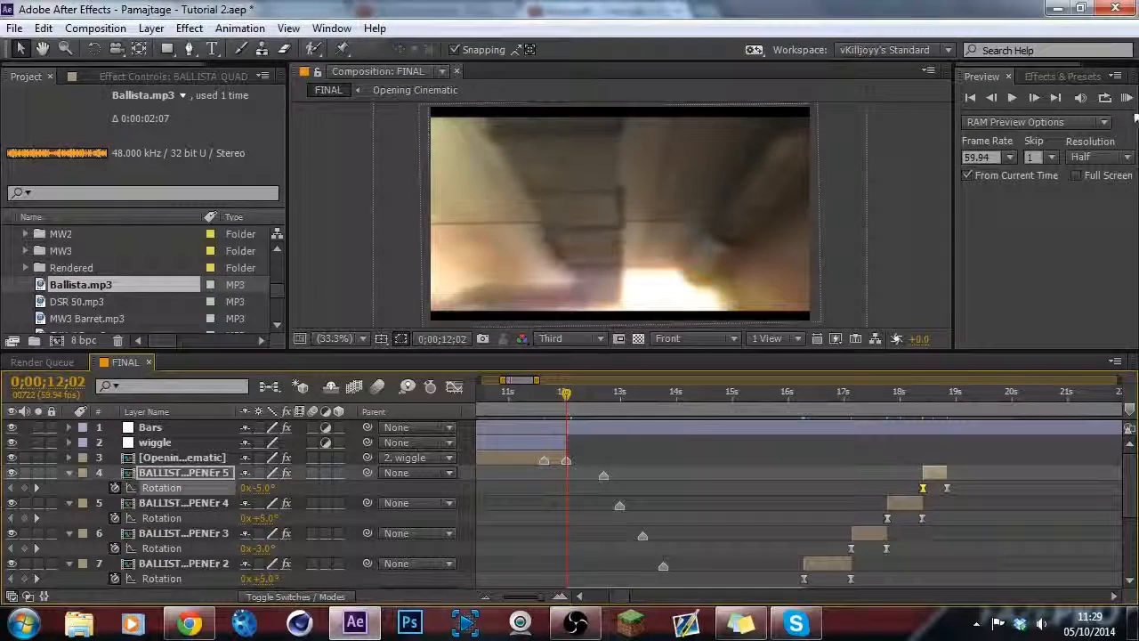
left_click(1127, 98)
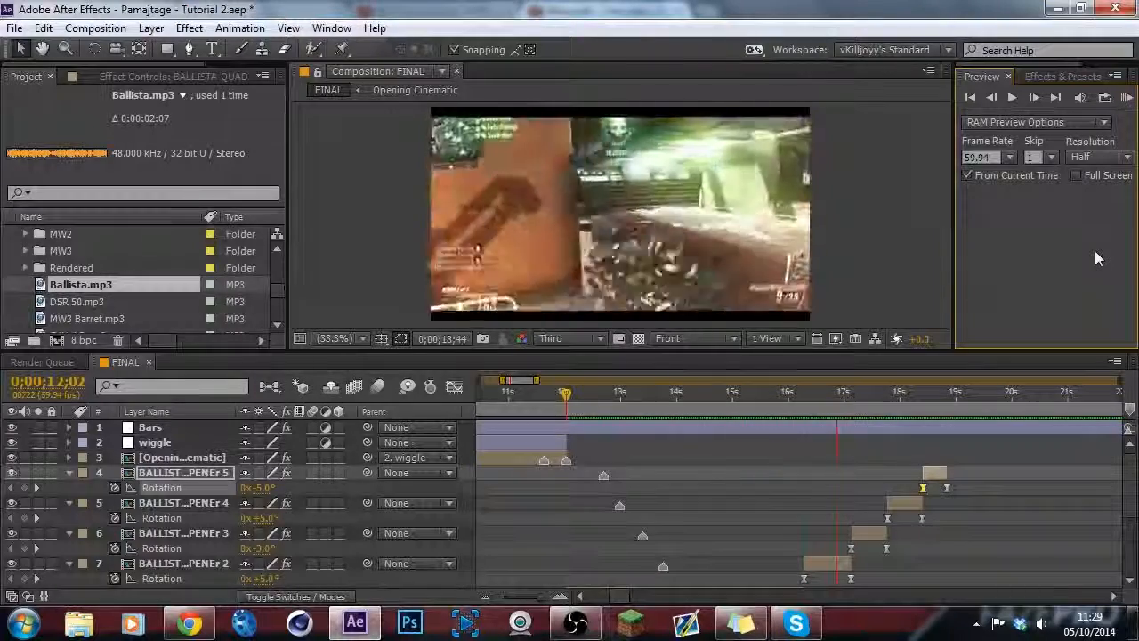
left_click(1095, 250)
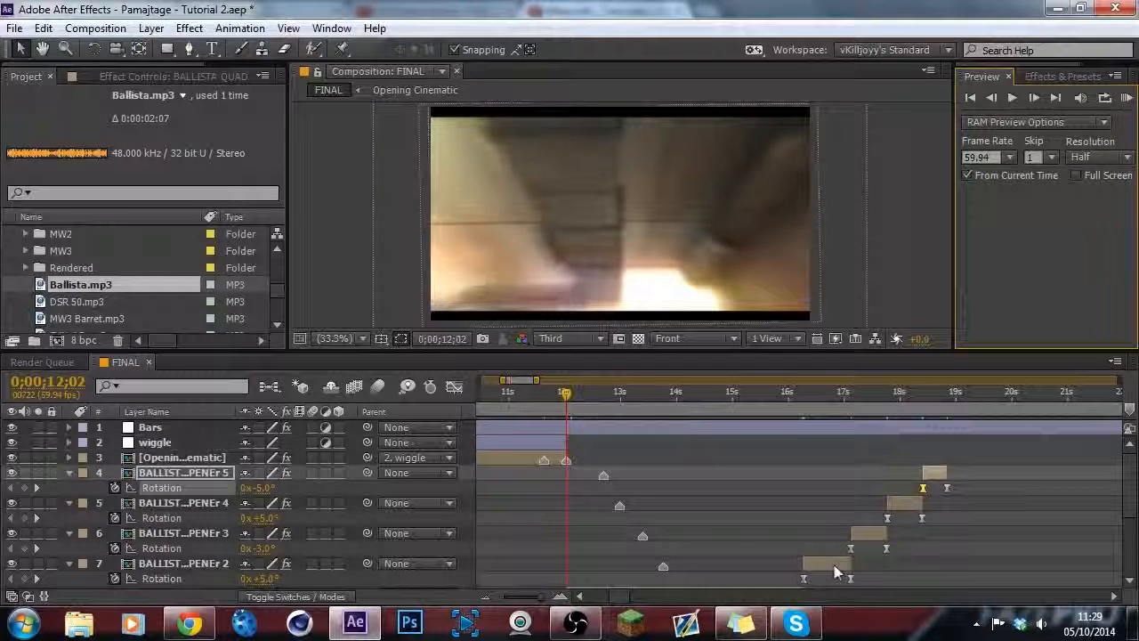
Reveal Scale on opener parts 2 to 5 and add a 105% scale keyframe at the end of each part.
key("s")
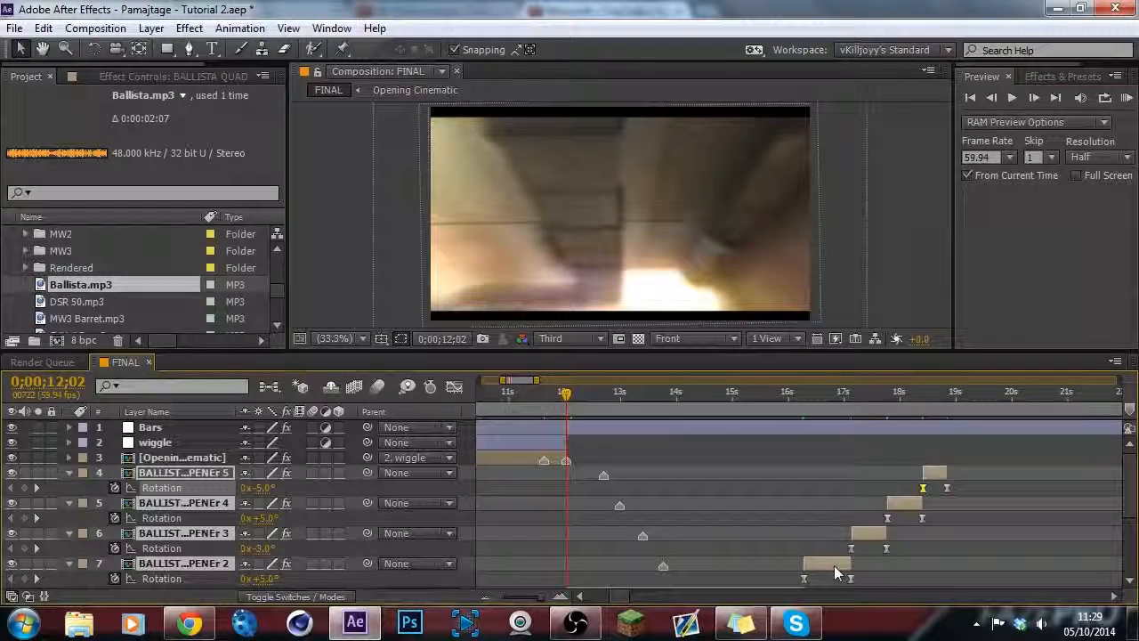
left_click(783, 575)
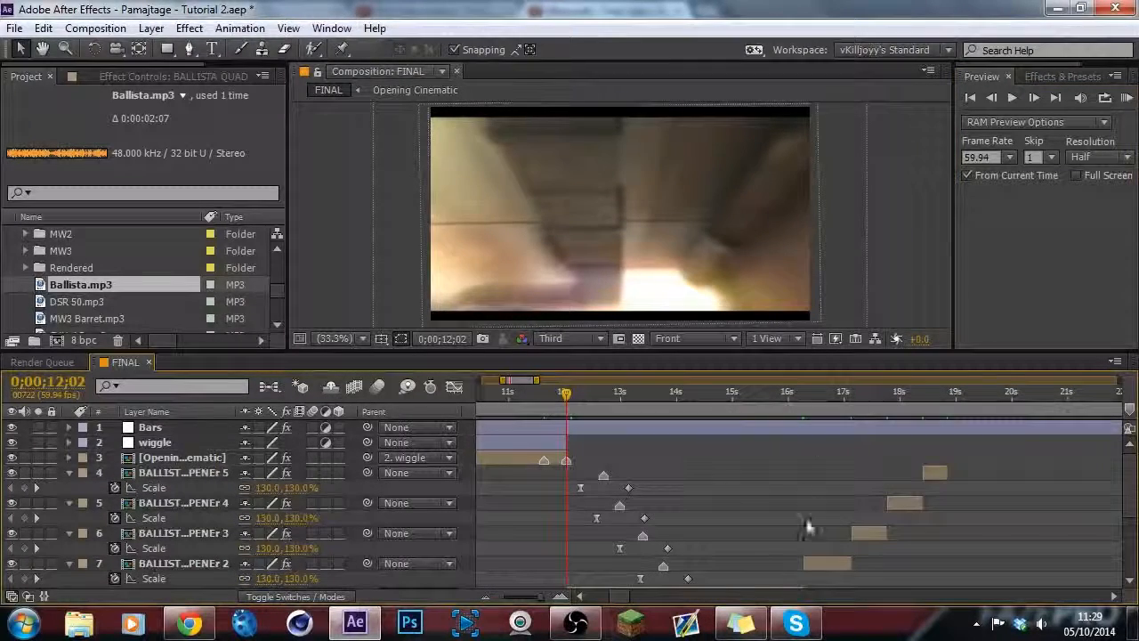
left_click_drag(808, 397, 850, 396)
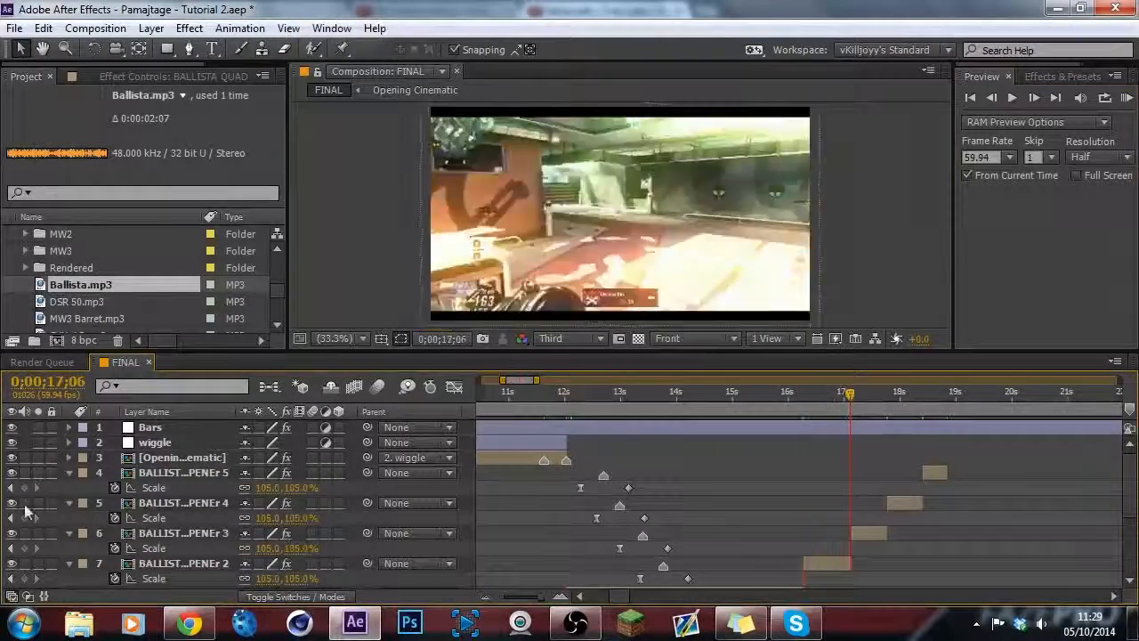
left_click(24, 578)
key("k")
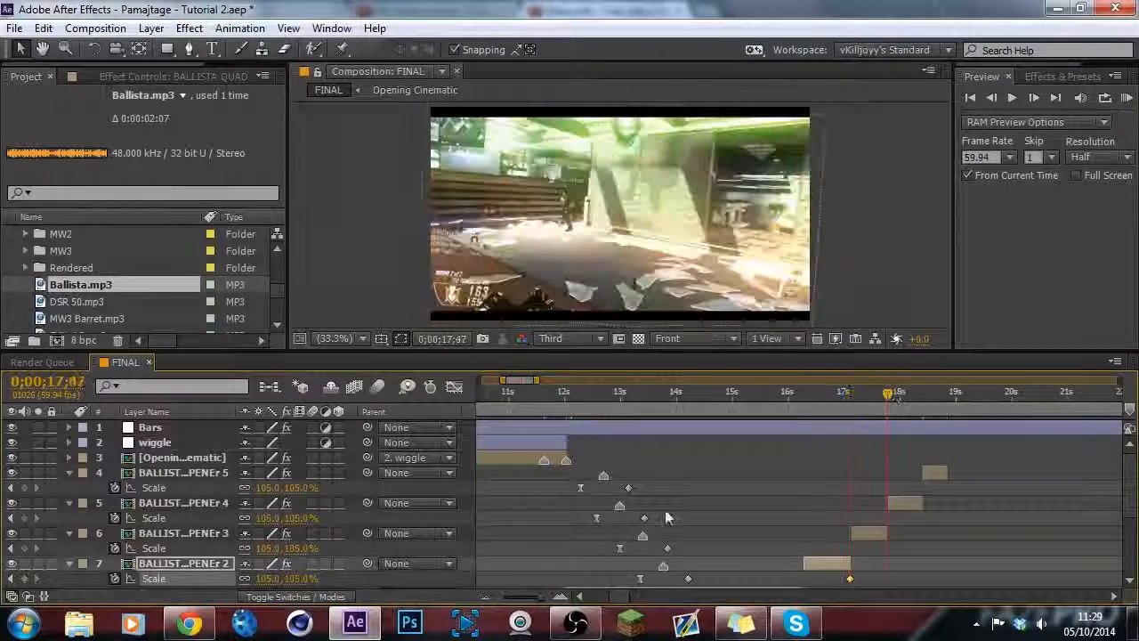
left_click(24, 548)
key("k")
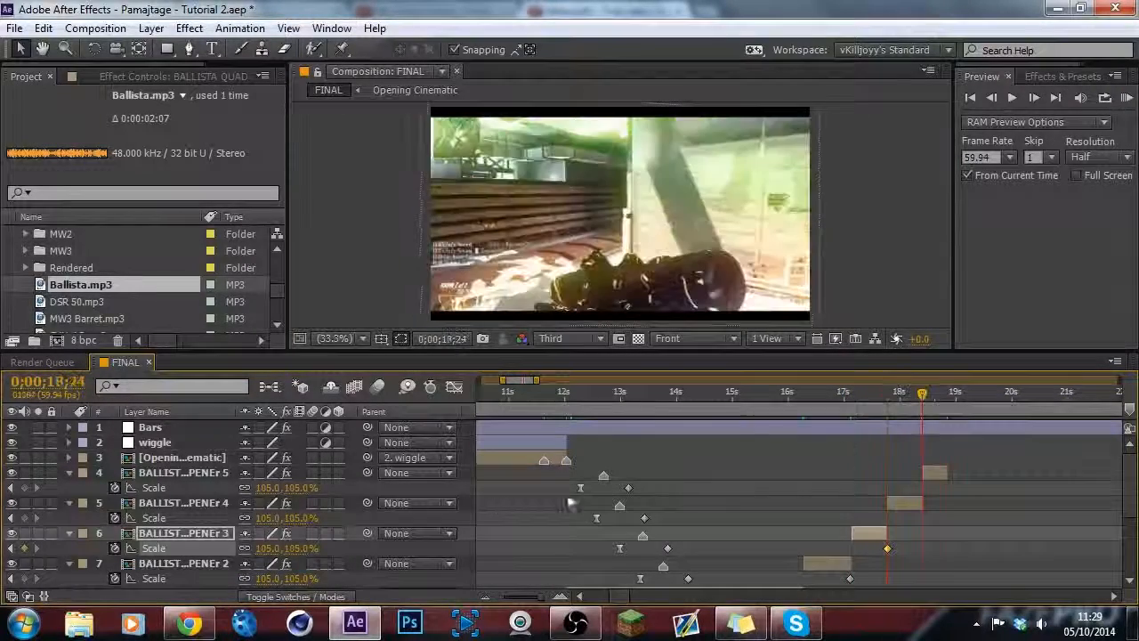
left_click(24, 517)
key("k")
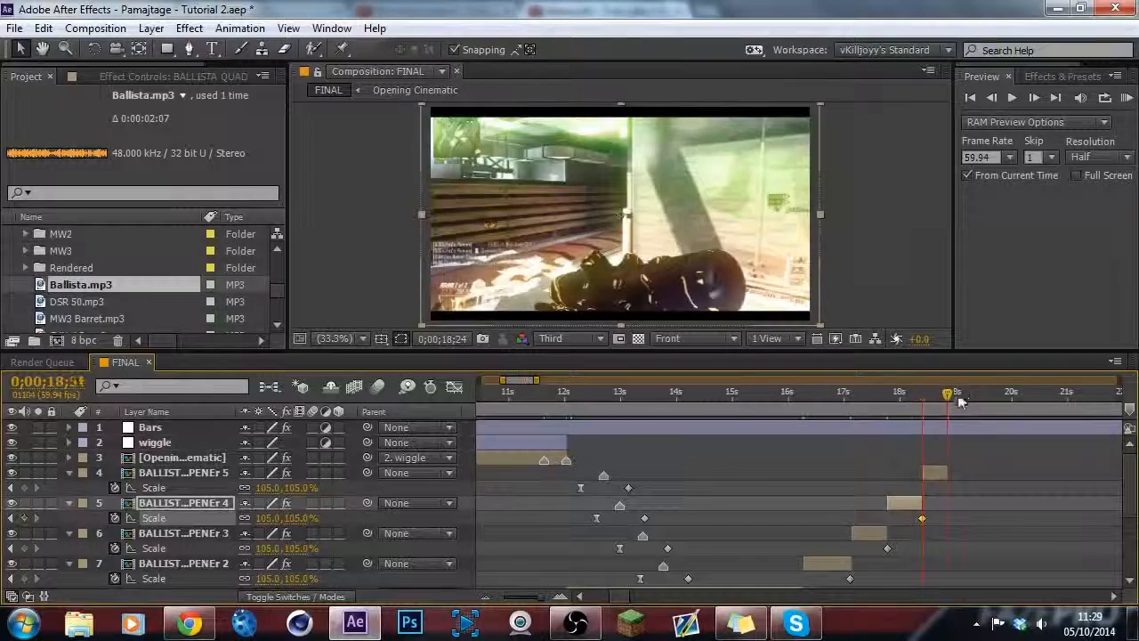
left_click(24, 488)
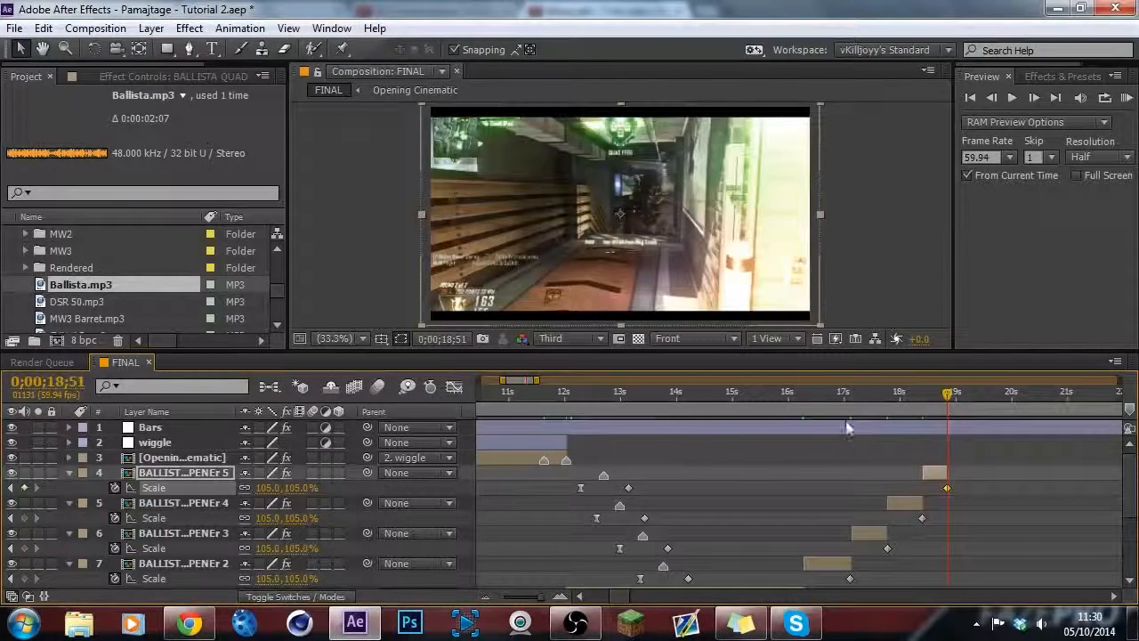
Keyframe the scale of the second opener part to 110% at its start, 0;00;16;17.
left_click(819, 413)
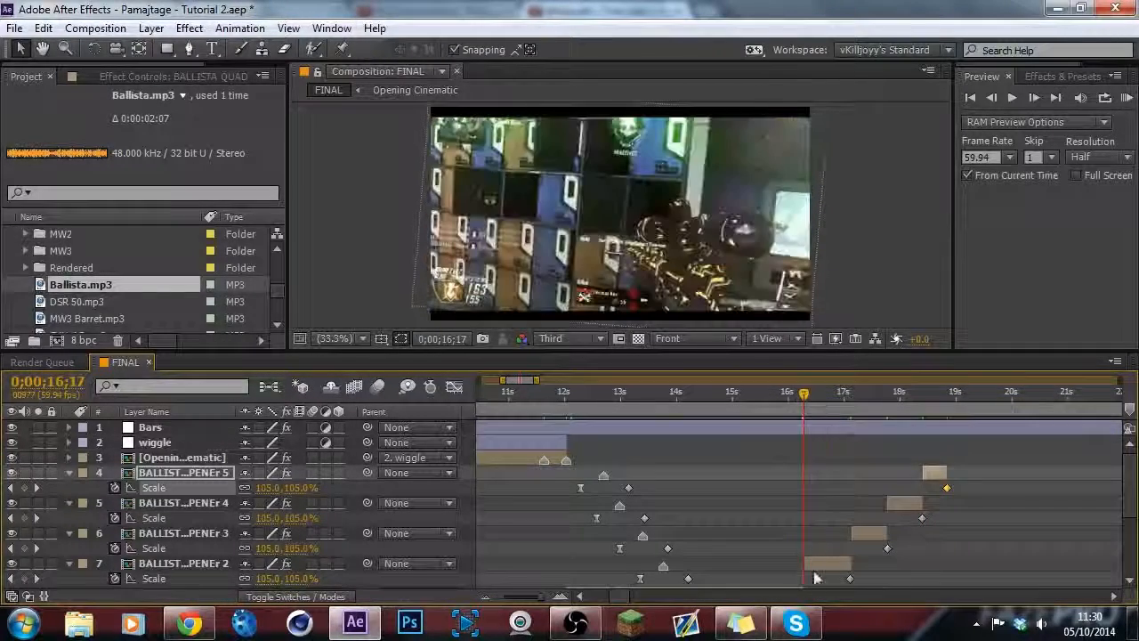
left_click(827, 564)
left_click(298, 578)
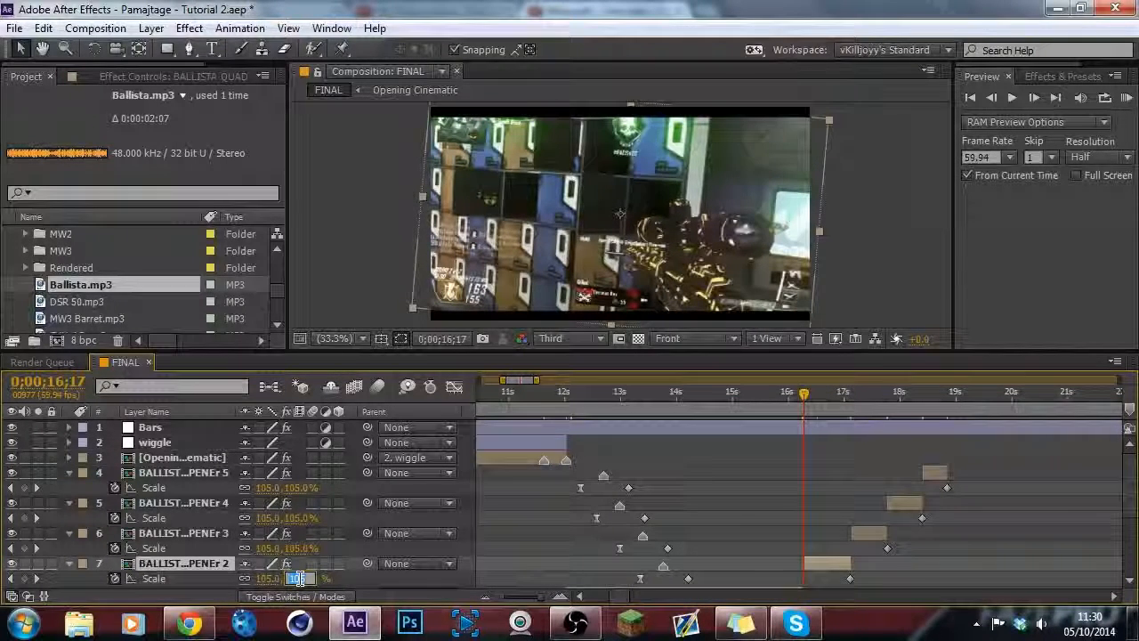
type("110")
key("Return")
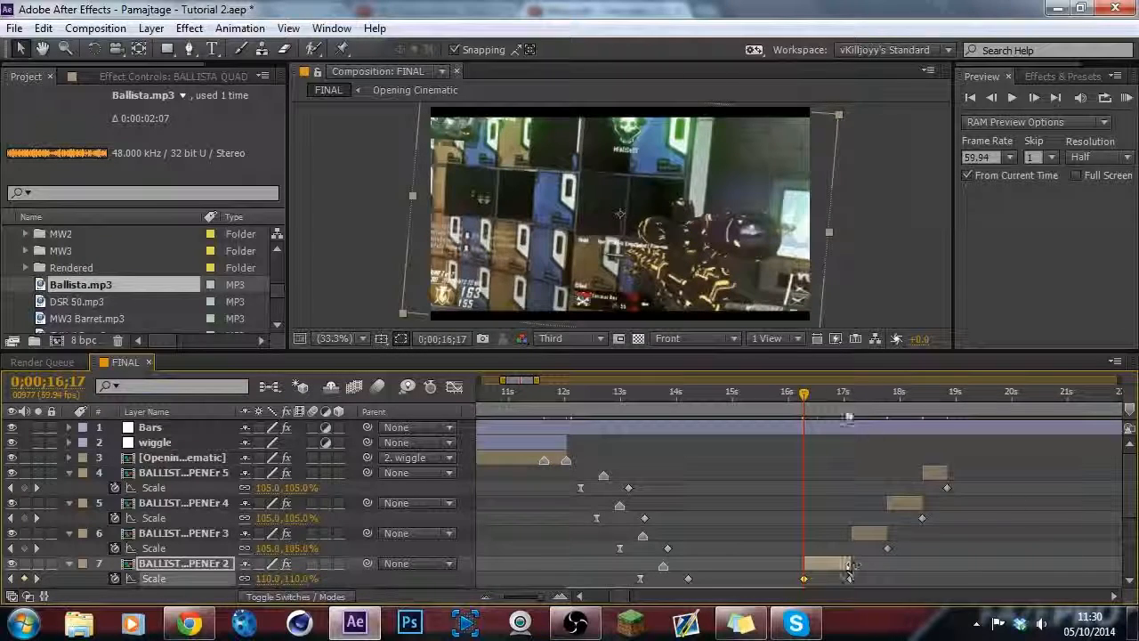
Keyframe the scale of the third opener part to 109% at its start, 0;00;17;08.
left_click_drag(826, 408, 856, 405)
left_click(183, 537)
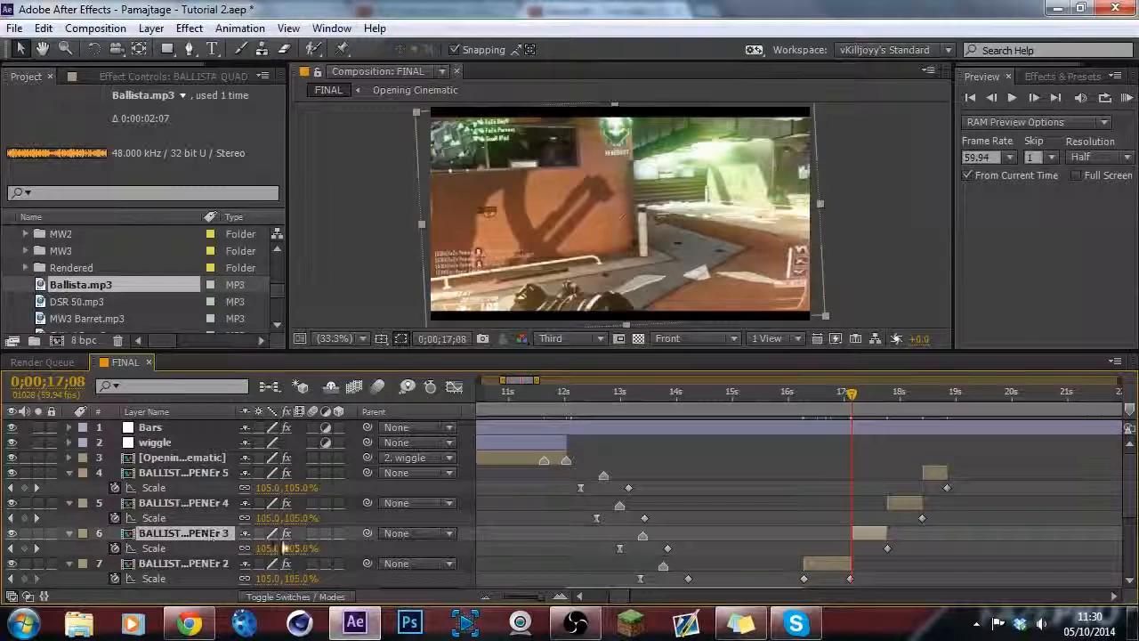
left_click(306, 547)
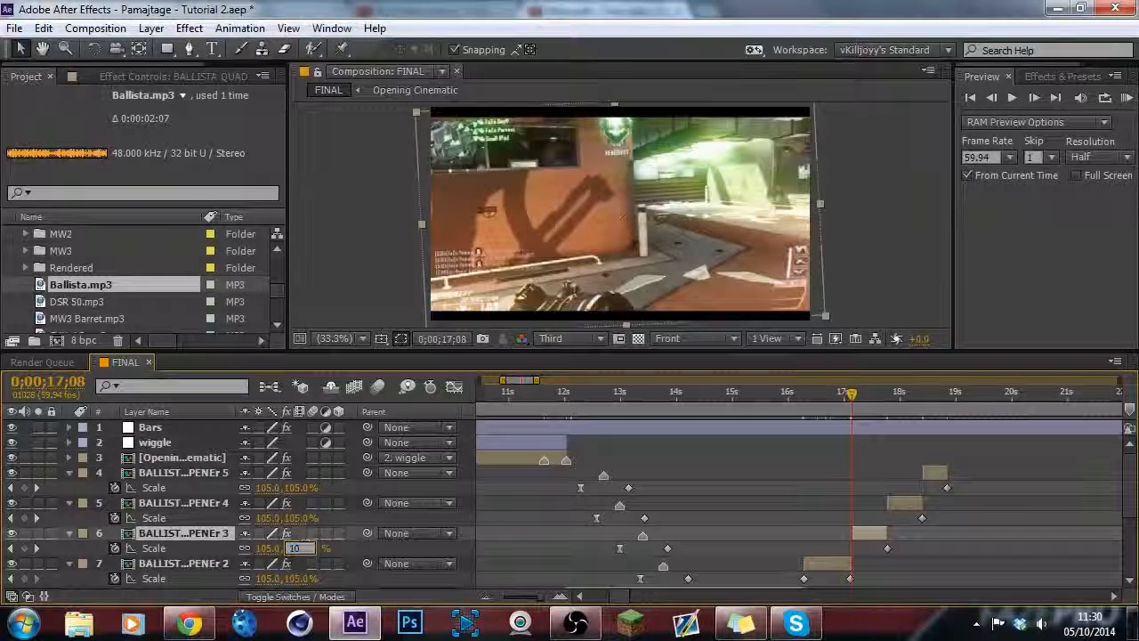
key("Return")
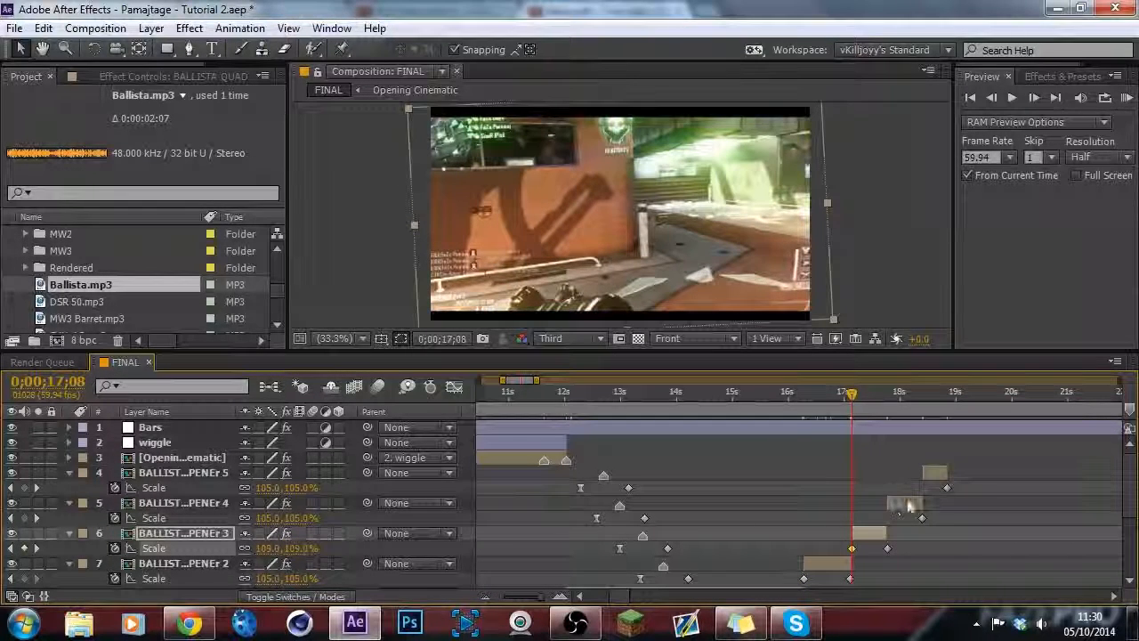
Keyframe the scale of the fourth opener part to 108% at its start, 0;00;17;47.
left_click(909, 506)
key("i")
left_click(297, 519)
type("108")
key("Return")
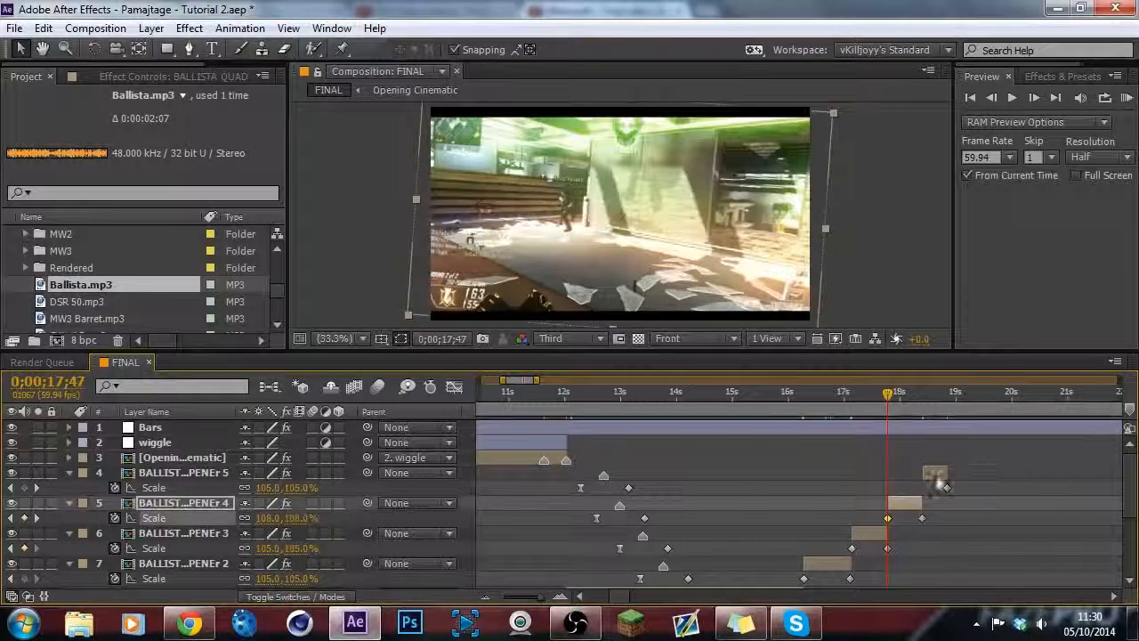
Keyframe the scale of the fifth opener part to 107% at its start, 0;00;18;24.
left_click(934, 476)
key("i")
left_click(302, 487)
type("107")
key("Return")
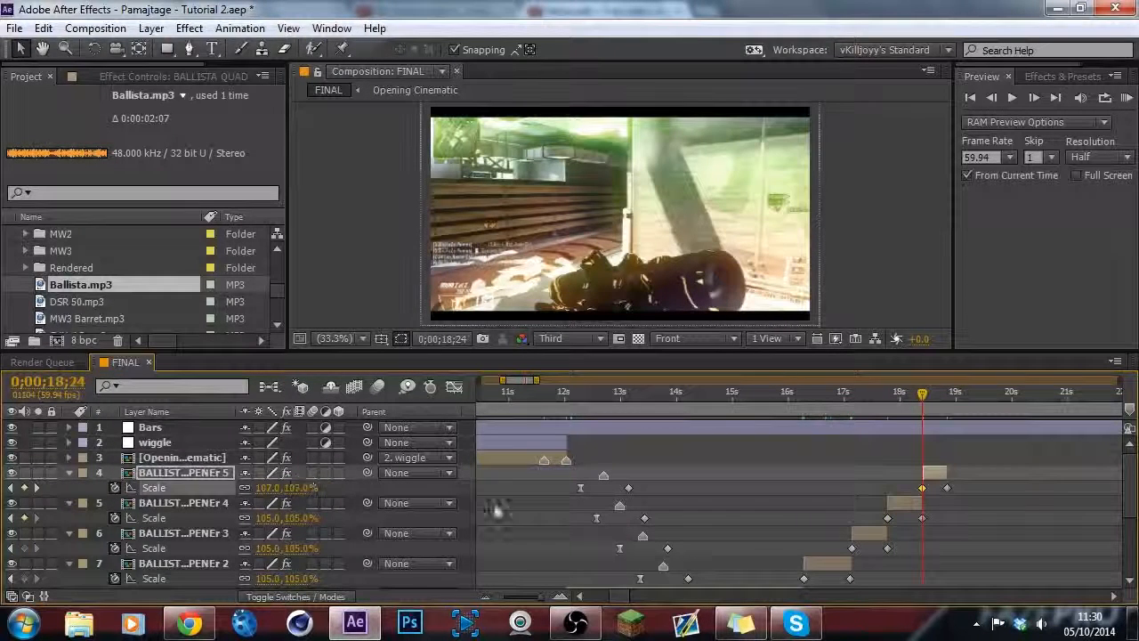
Save the project and RAM-preview the scale animation from 0;00;12;02.
left_click(925, 397)
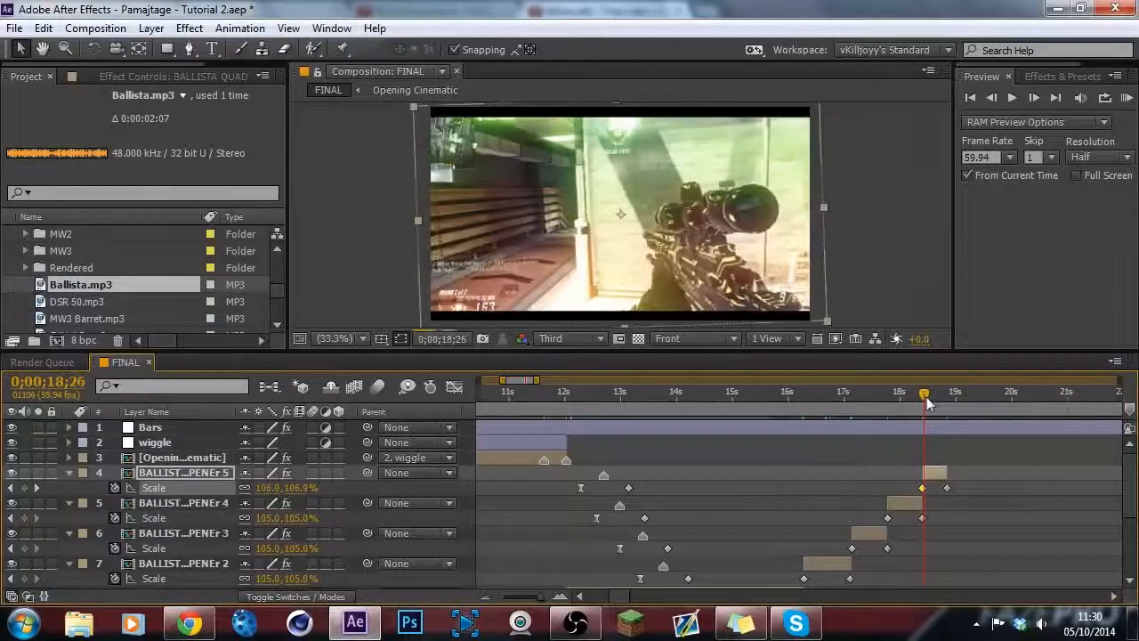
left_click(564, 397)
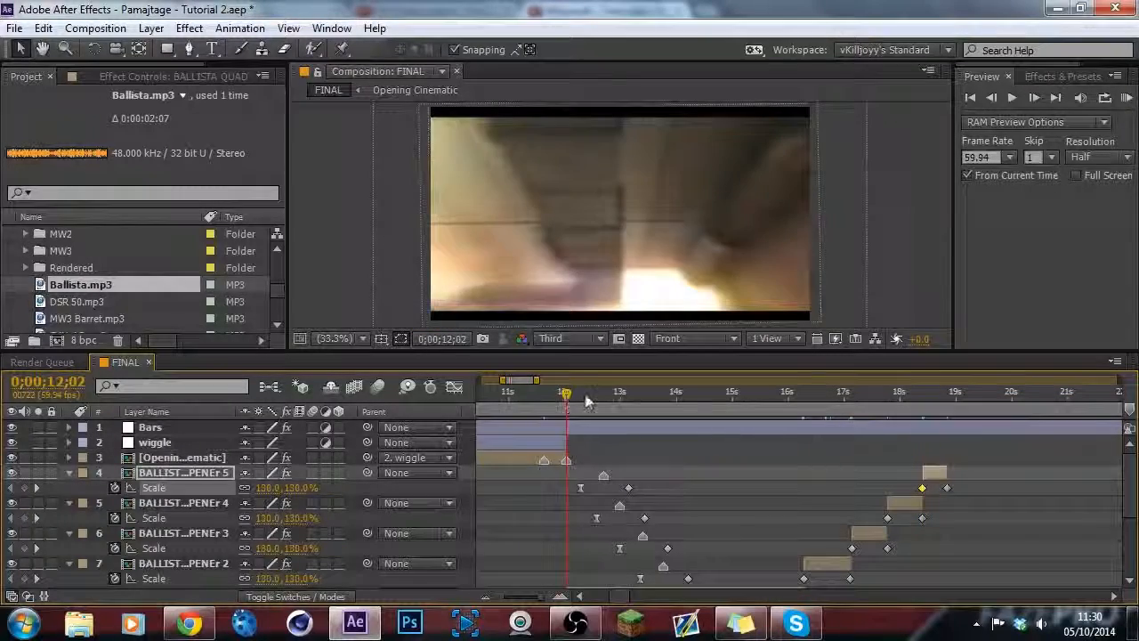
key("ctrl+s")
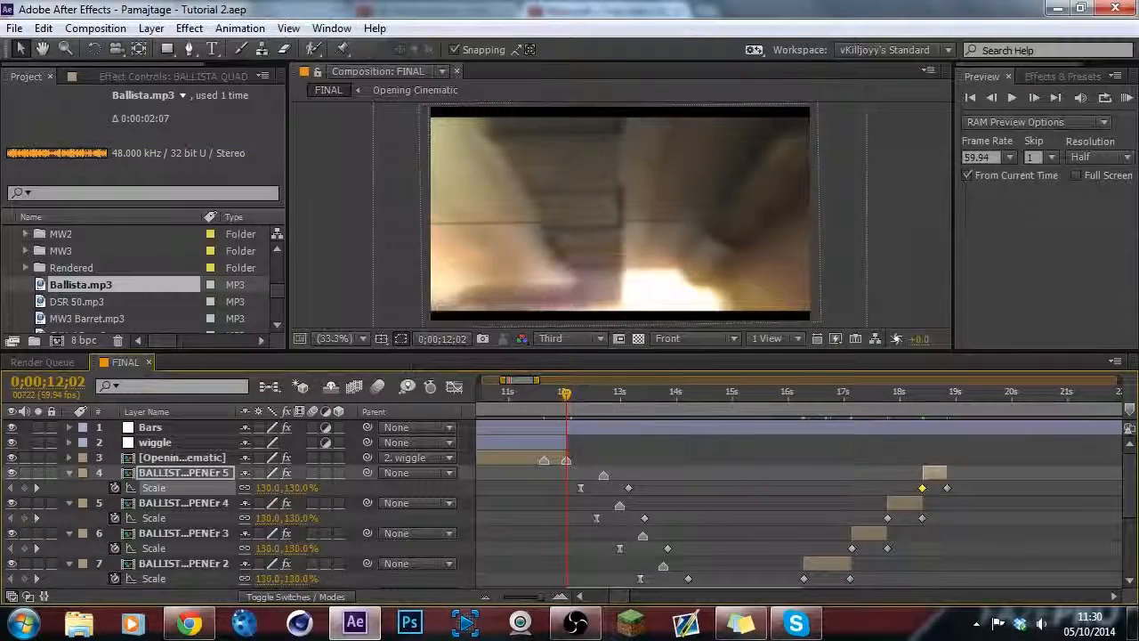
left_click(1127, 98)
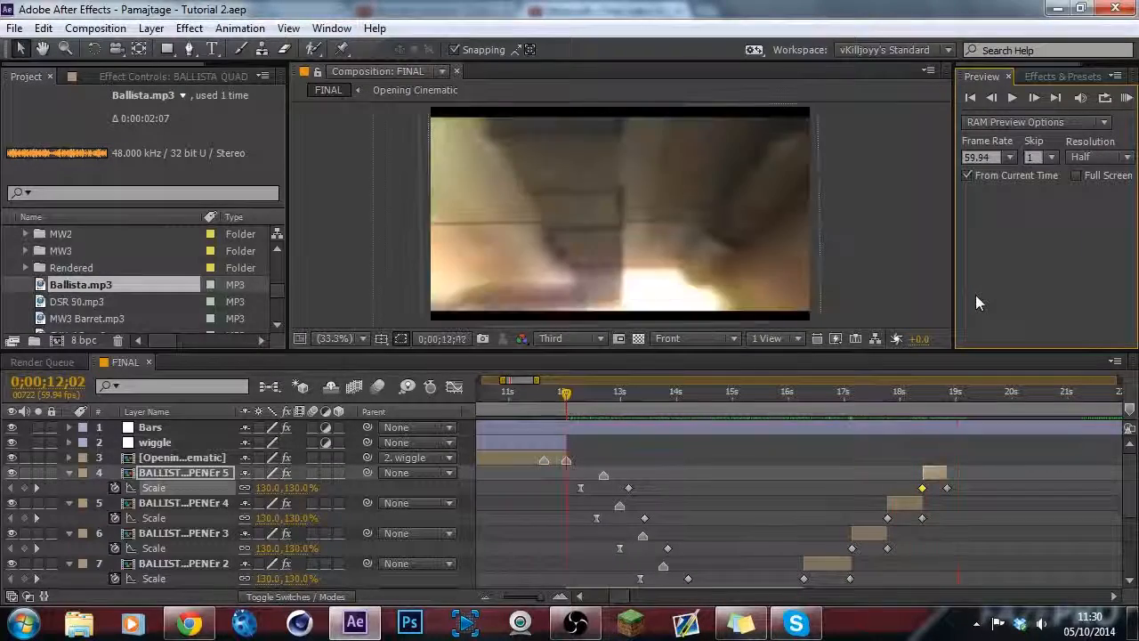
Reveal Rotation on opener parts 2 to 5 and shift their ending rotation keyframes about 0.1 seconds past each part's end.
left_click(208, 570, "shift")
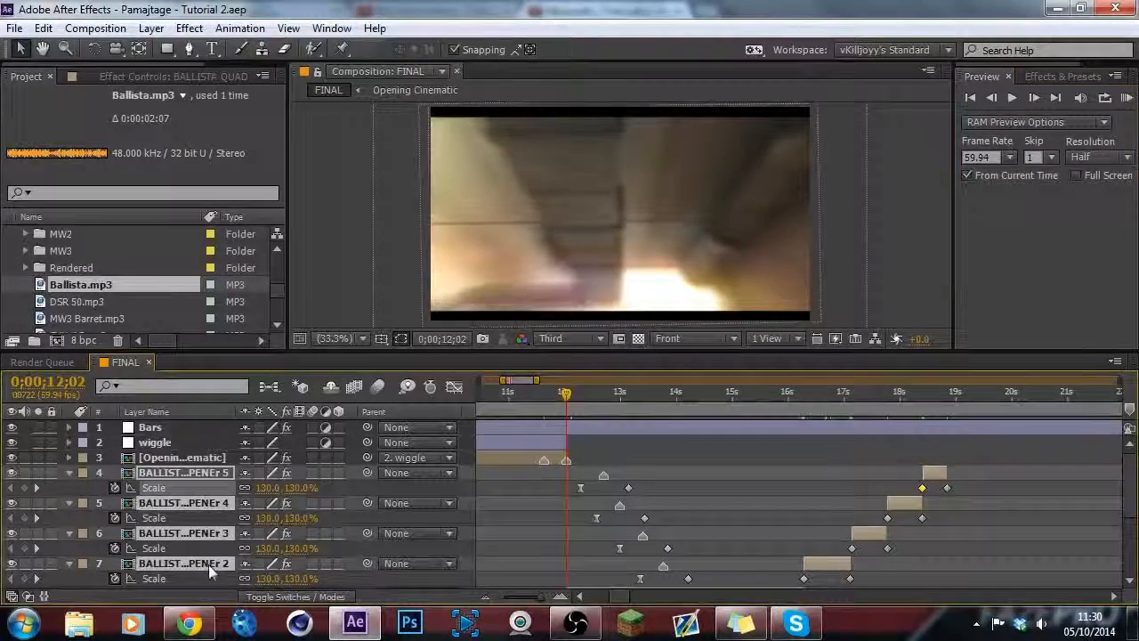
key("r")
left_click(913, 568)
left_click(851, 581)
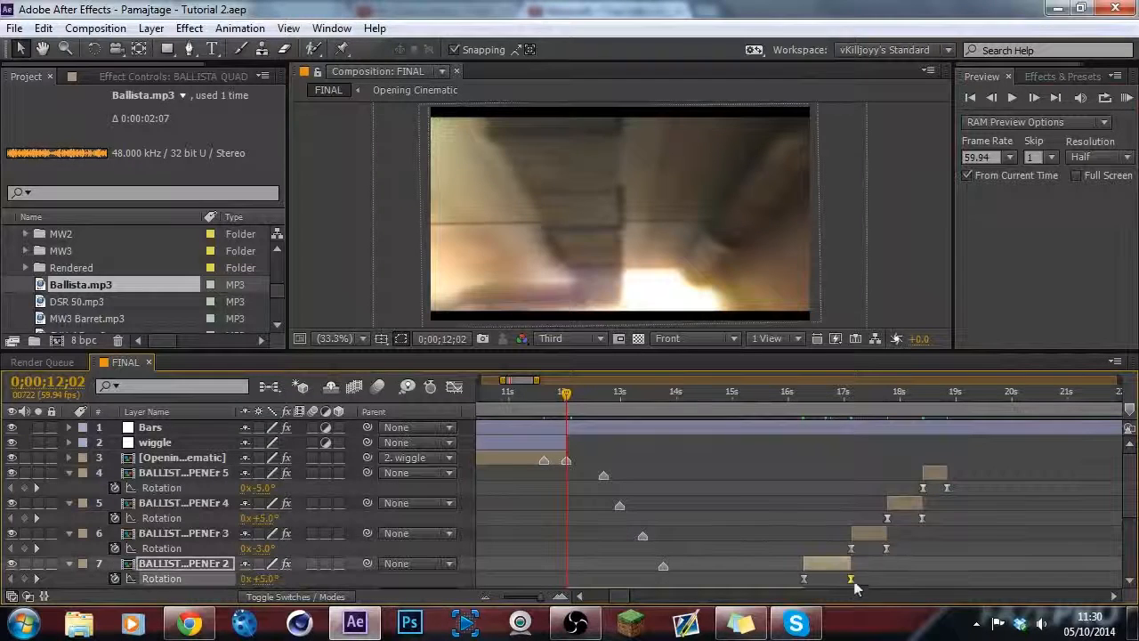
left_click(886, 548, "shift")
left_click(923, 518, "shift")
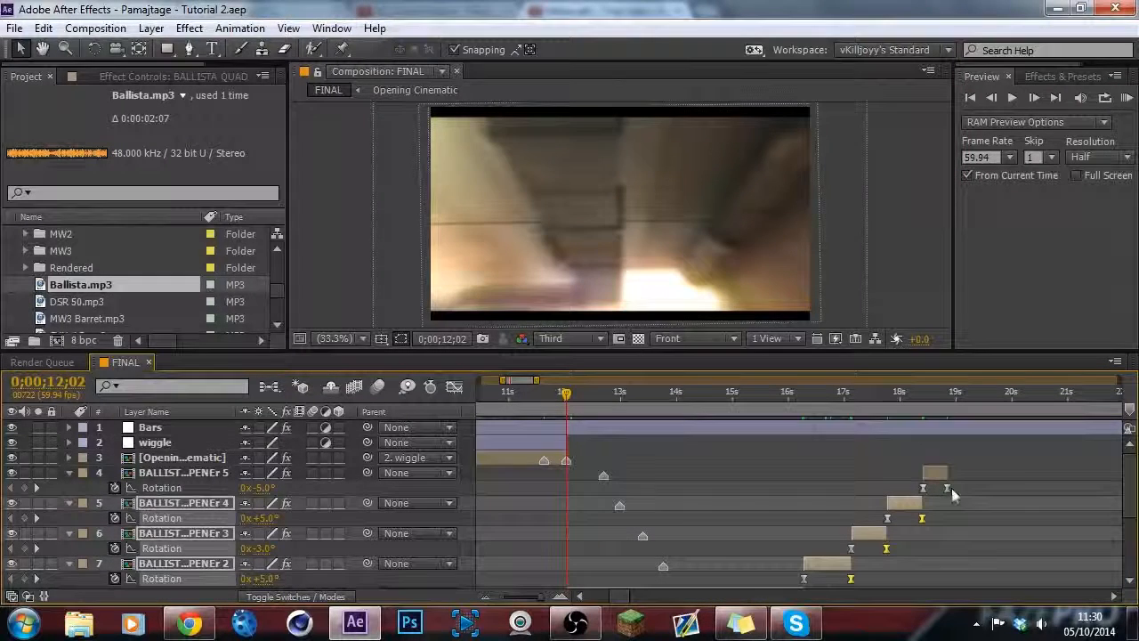
left_click(947, 487, "shift")
double_click(948, 488)
left_click(707, 232)
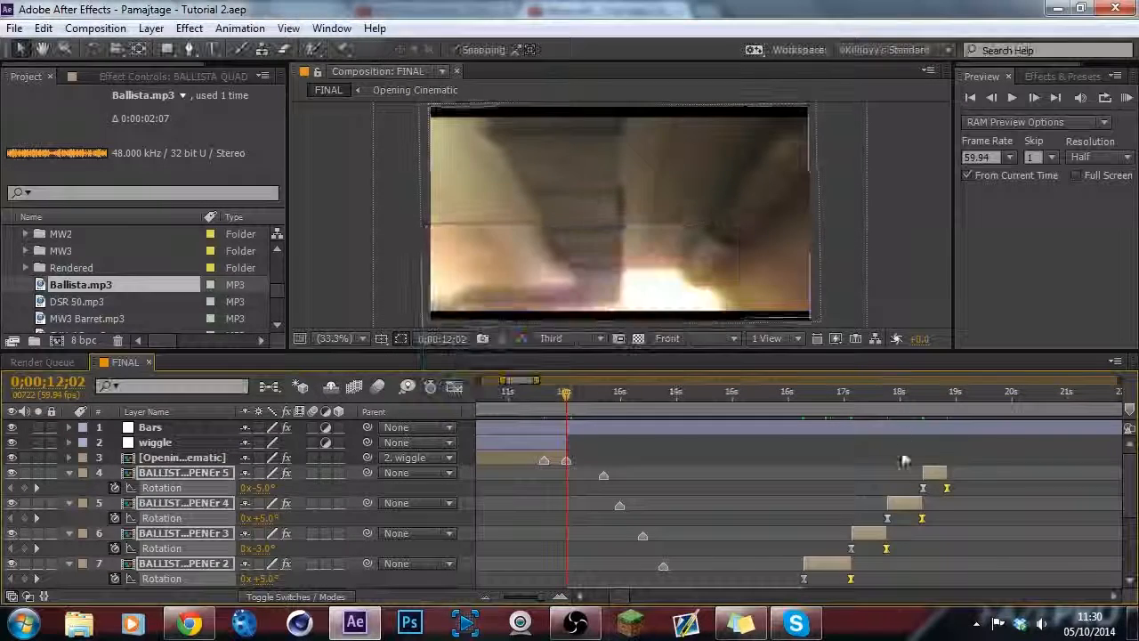
left_click_drag(950, 489, 954, 488)
Inspect the fifth opener part's rotation around 0;00;18;43 and RAM-preview the adjusted rotations from 0;00;12;02.
left_click_drag(938, 395, 944, 393)
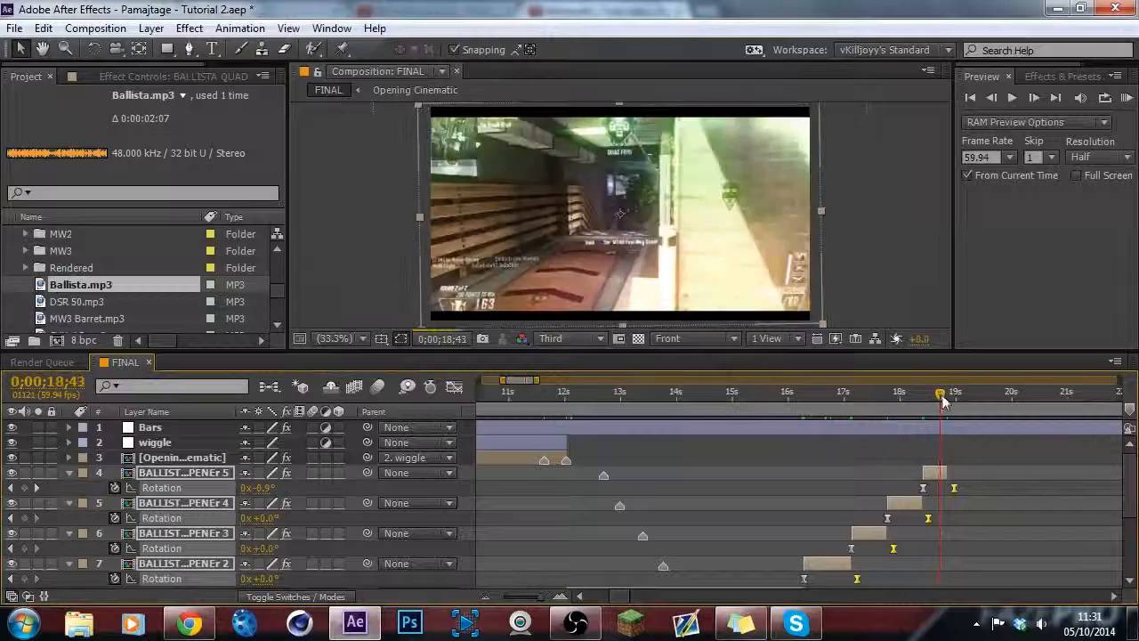
left_click(566, 396)
left_click(1126, 99)
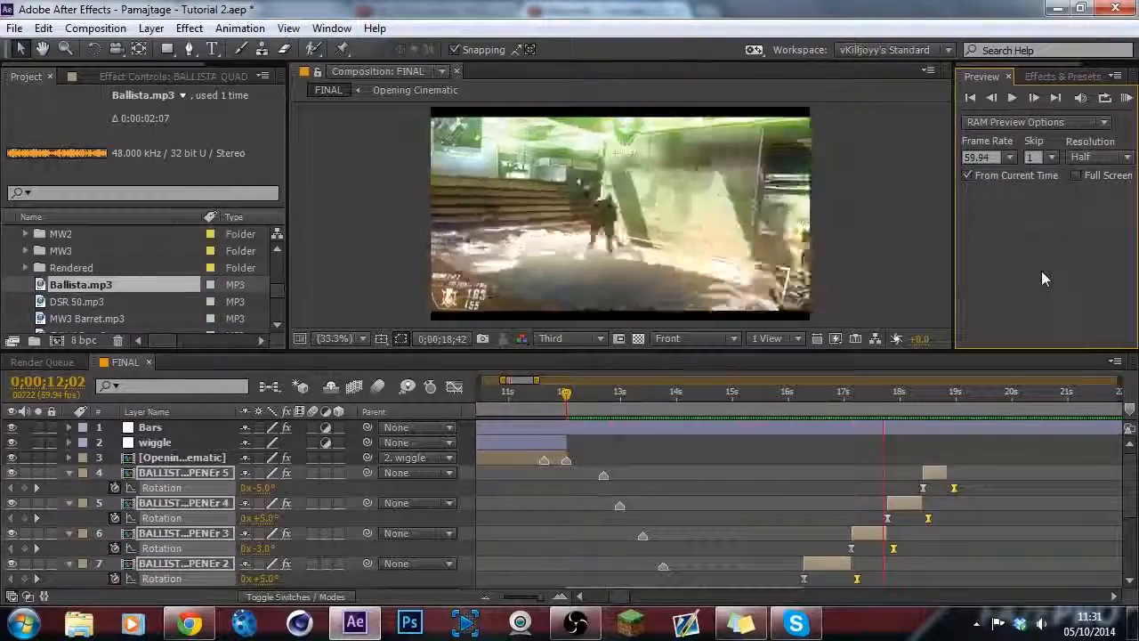
Stop the preview and collapse the Rotation properties of opener parts 2 to 5.
key("space")
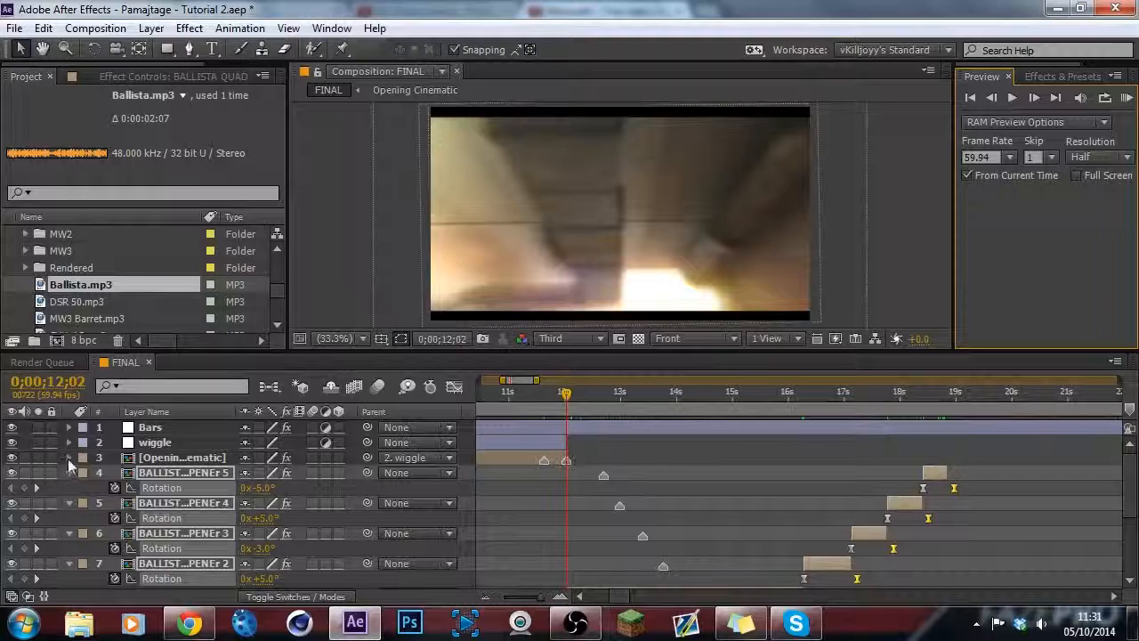
left_click(70, 472)
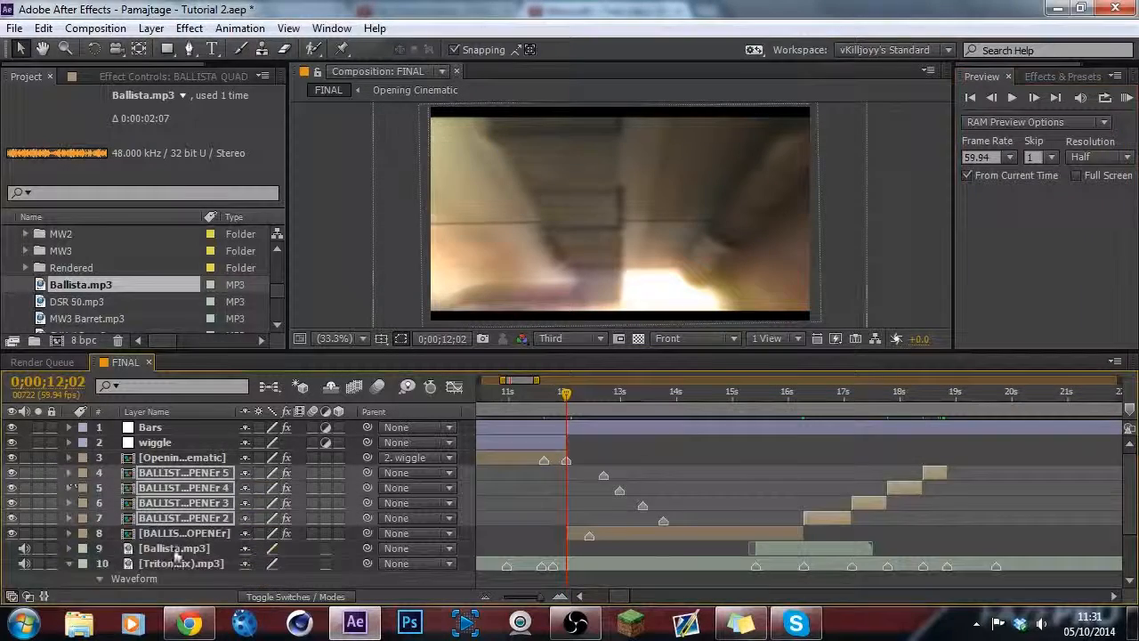
left_click(219, 552)
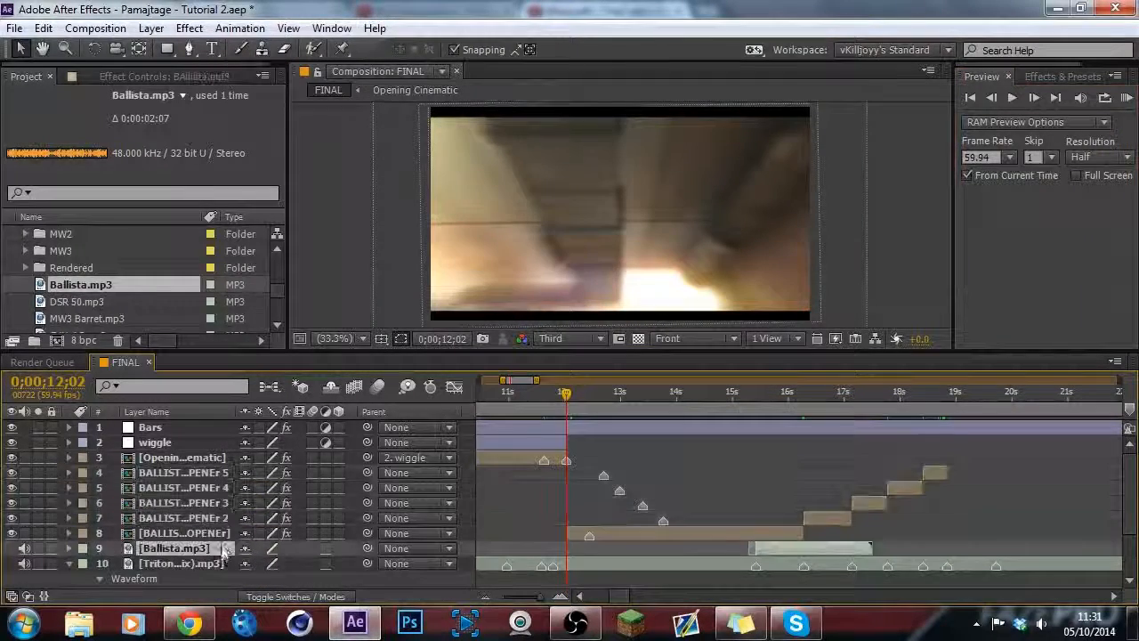
left_click(206, 476)
left_click(205, 503, "shift")
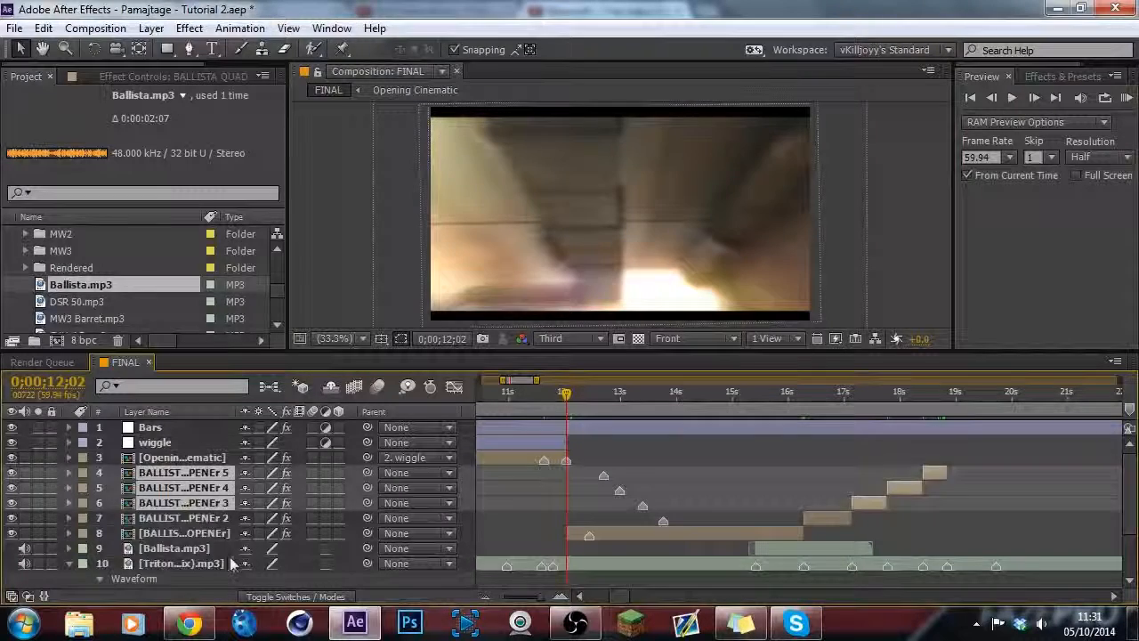
left_click(227, 563)
Find the Levels effect and apply it to each of the ballista opener parts 2, 3, 4 and 5.
left_click(213, 522)
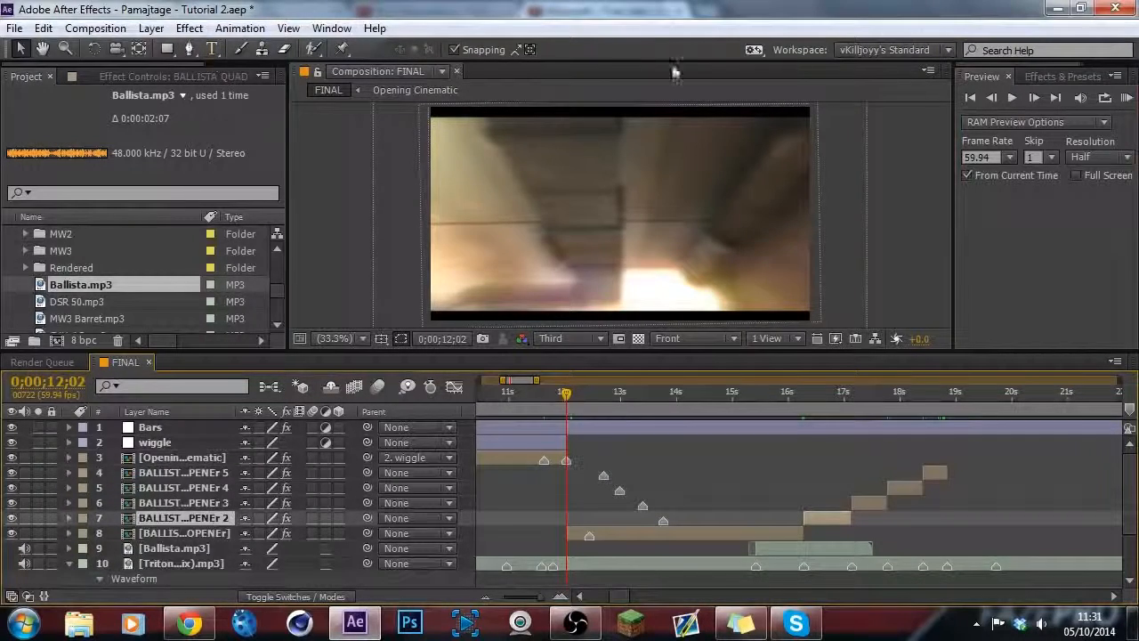
left_click(1032, 80)
left_click_drag(1044, 97, 903, 106)
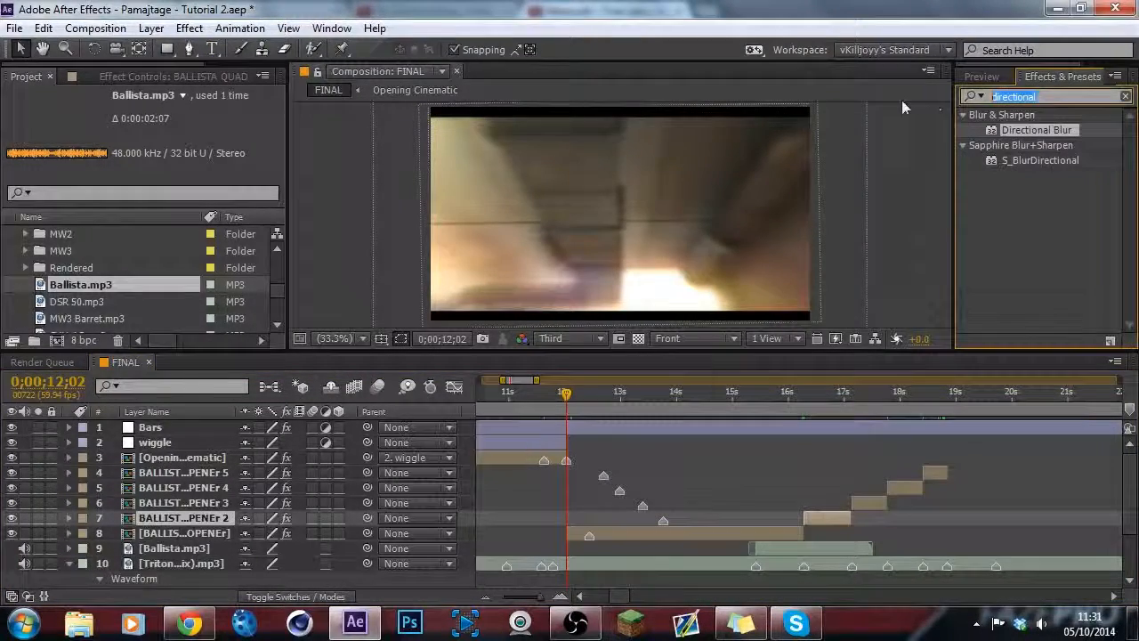
type("levels")
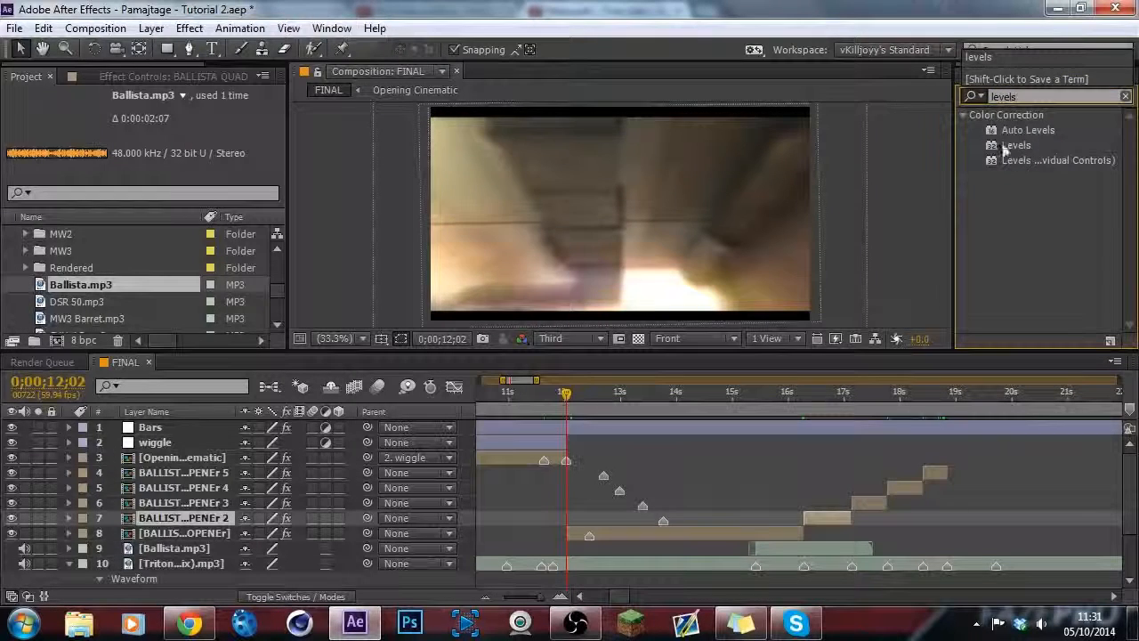
left_click_drag(1016, 147, 819, 517)
left_click(1034, 162)
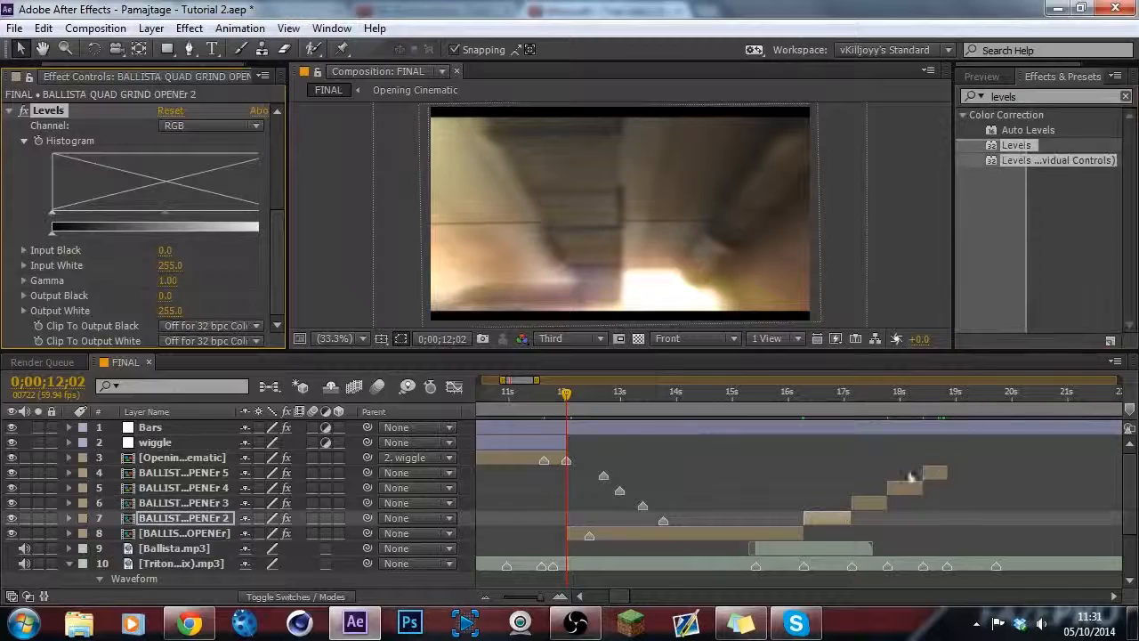
left_click_drag(1016, 145, 872, 503)
left_click_drag(1016, 145, 1014, 229)
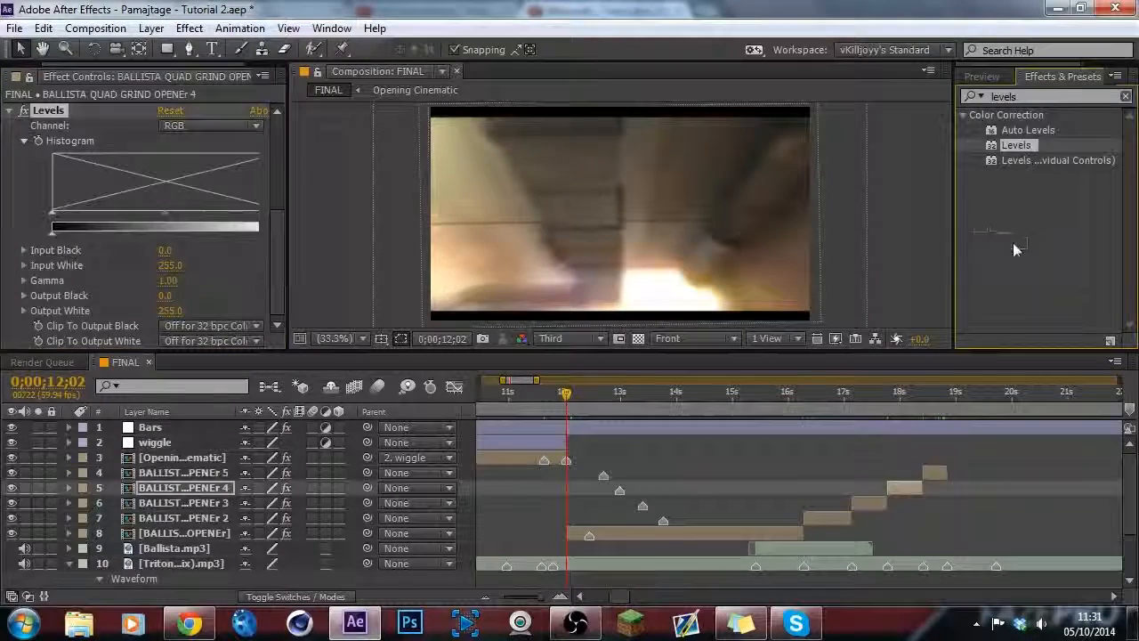
left_click_drag(967, 412, 936, 469)
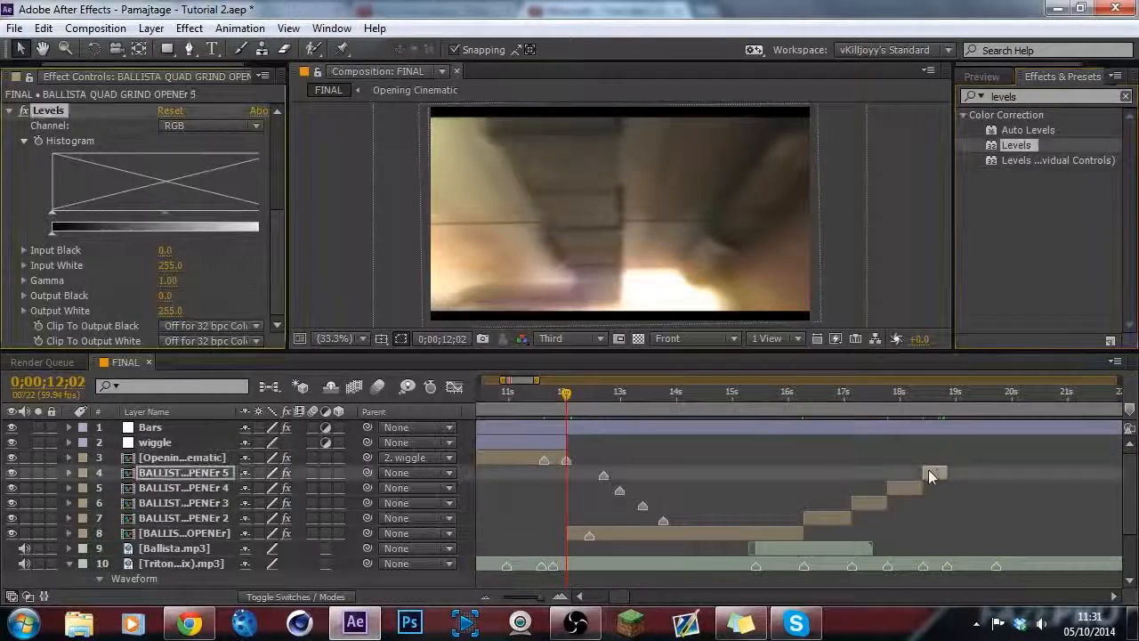
Add a Levels Histogram keyframe at the second opener part's end, 0;00;17;07, keeping the default levels.
left_click_drag(830, 414, 850, 414)
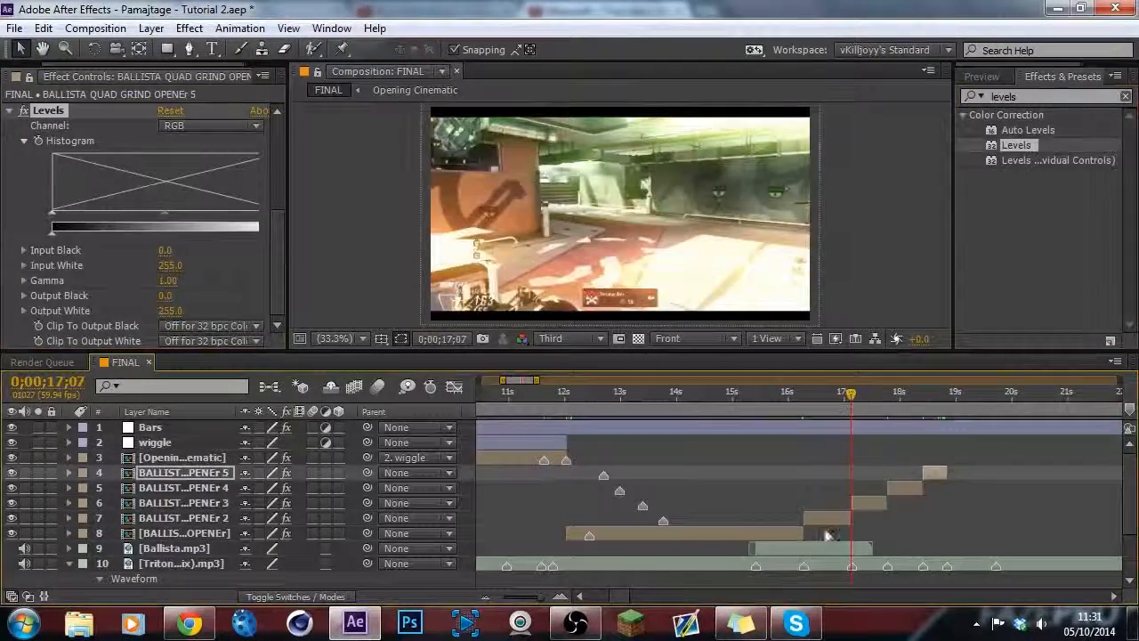
left_click(827, 521)
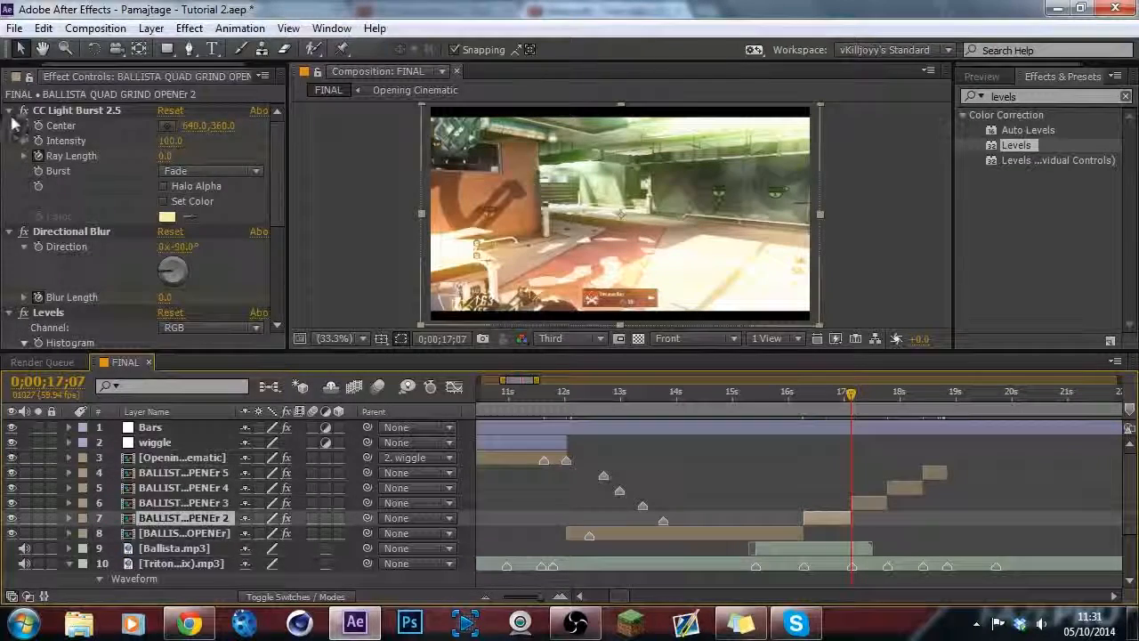
left_click(11, 112)
left_click(10, 126)
left_click(55, 144)
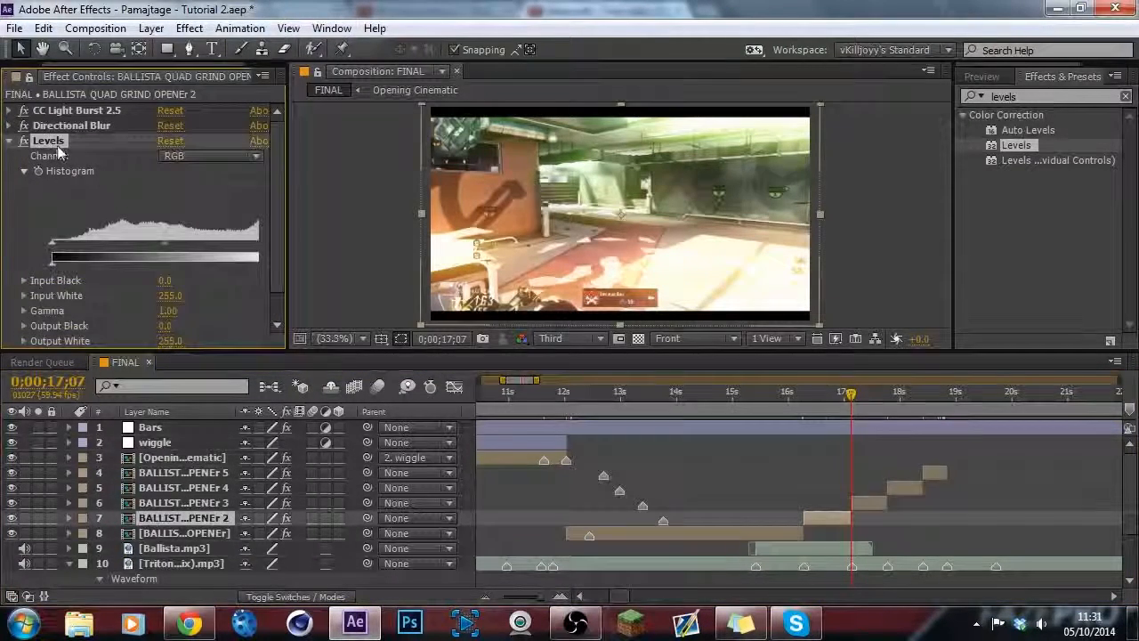
left_click_drag(285, 174, 322, 176)
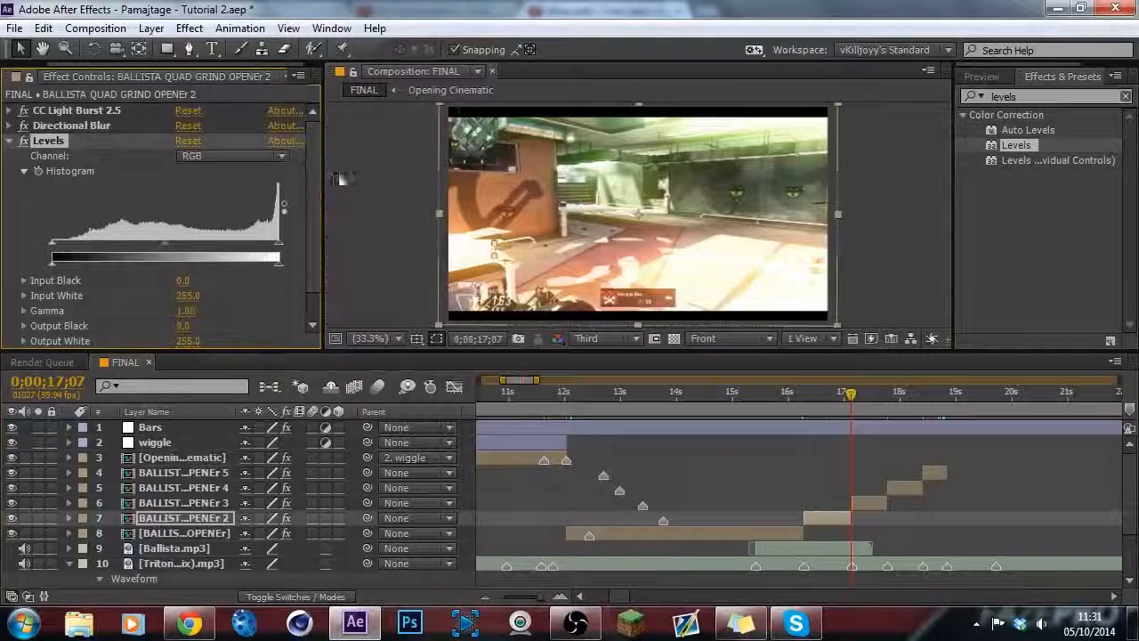
left_click(153, 526)
key("e")
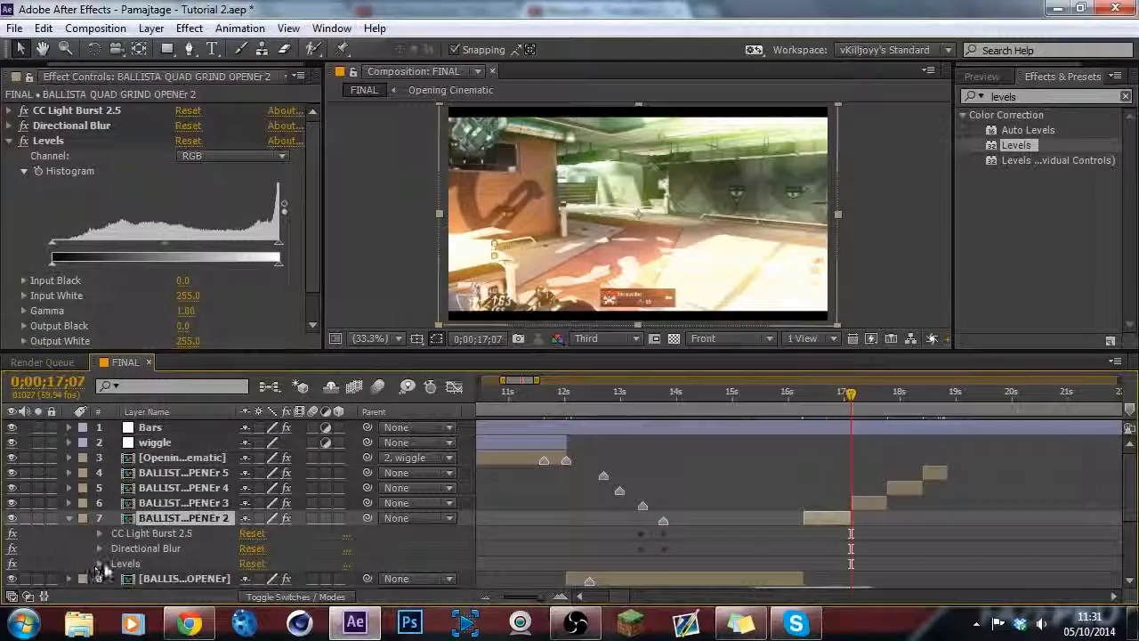
left_click(98, 564)
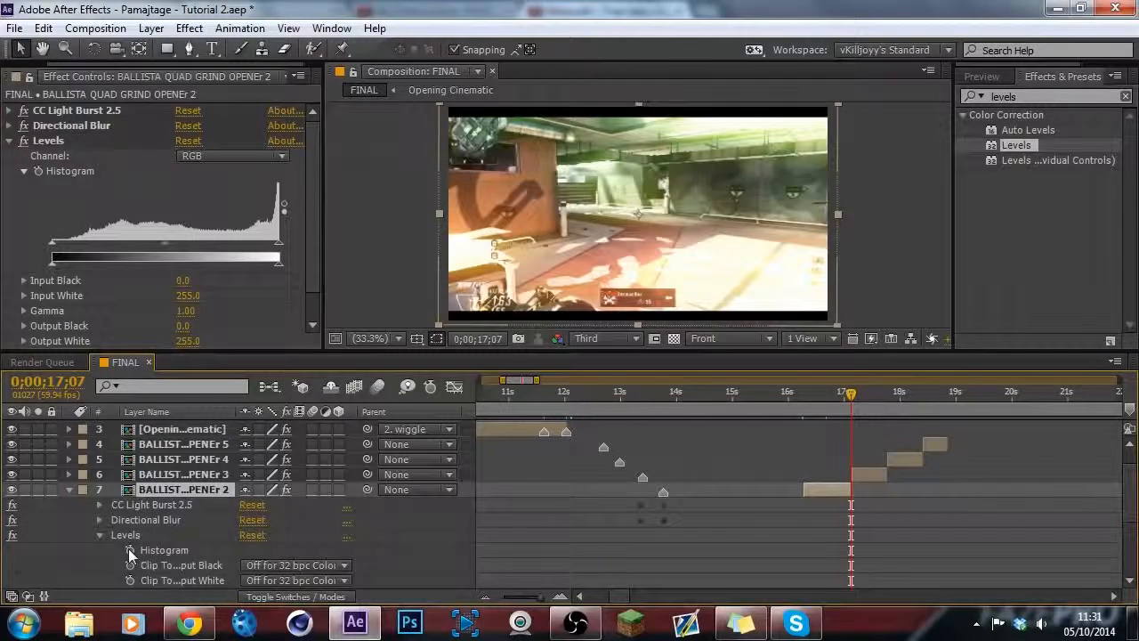
left_click(131, 550)
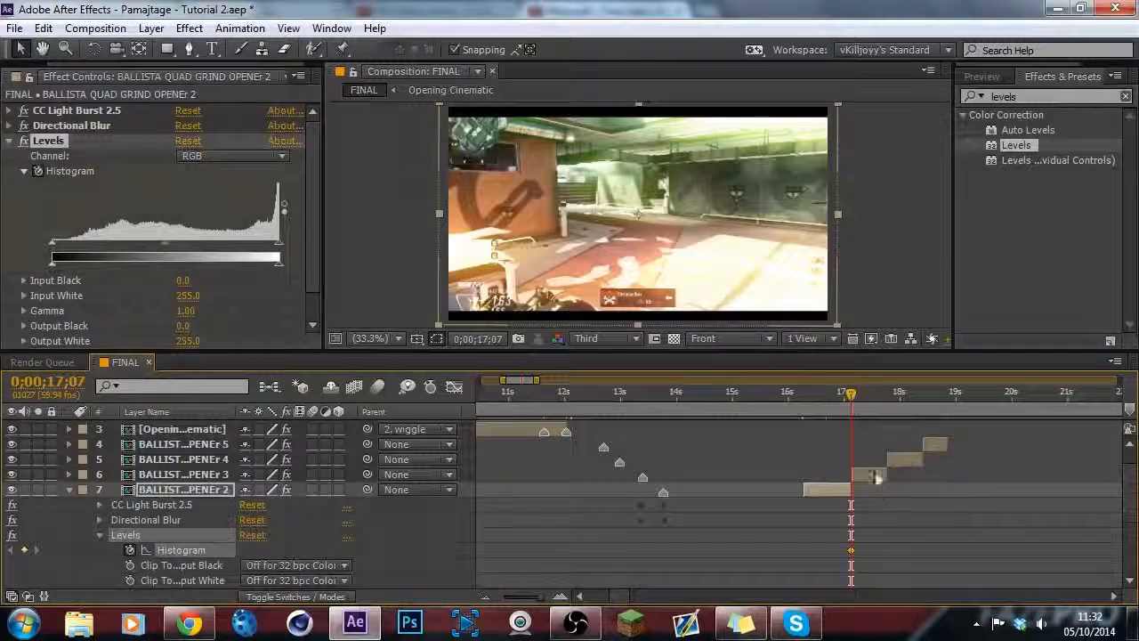
Keyframe the second opener part's Levels Input White to 210 at its start, 0;00;16;17.
left_click(803, 401)
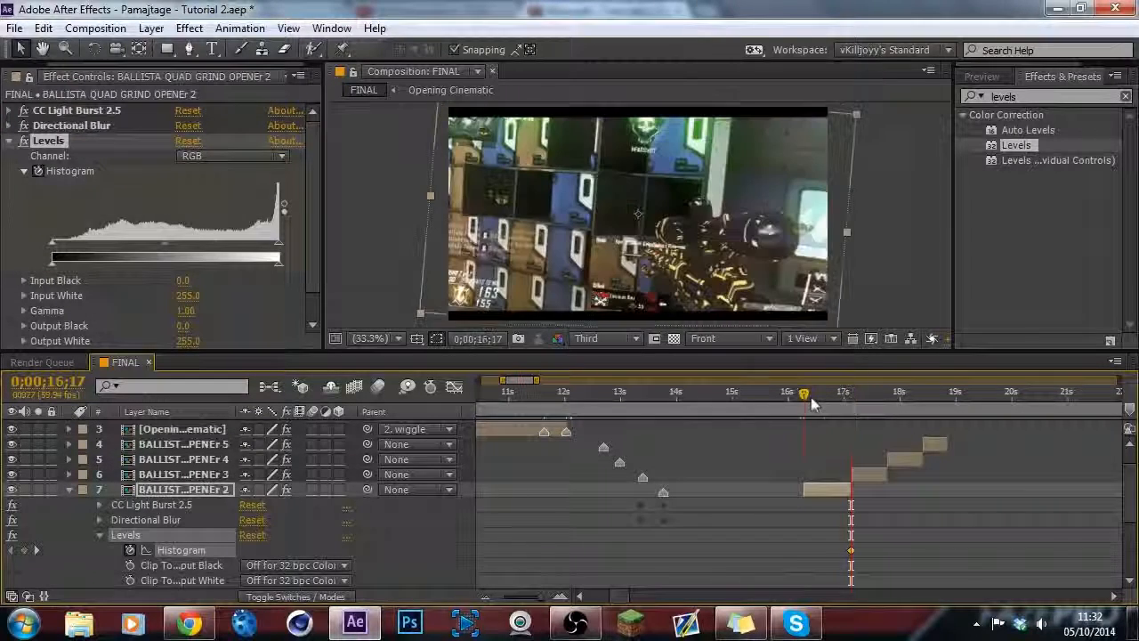
left_click(190, 295)
type("220")
key("Return")
left_click(190, 296)
type("20")
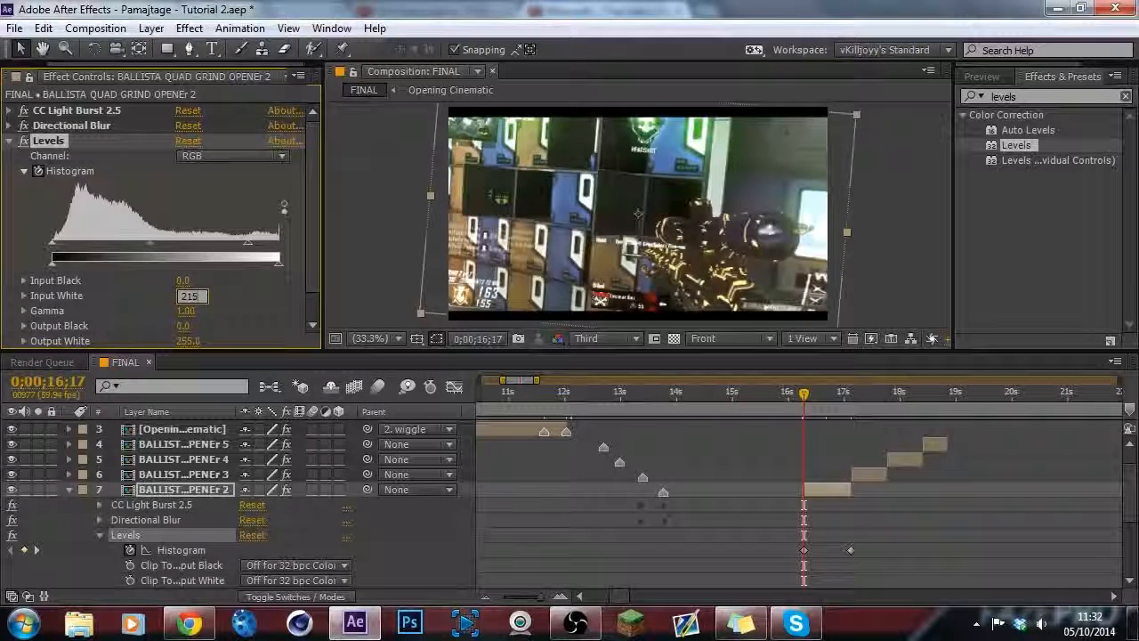
left_click(191, 295)
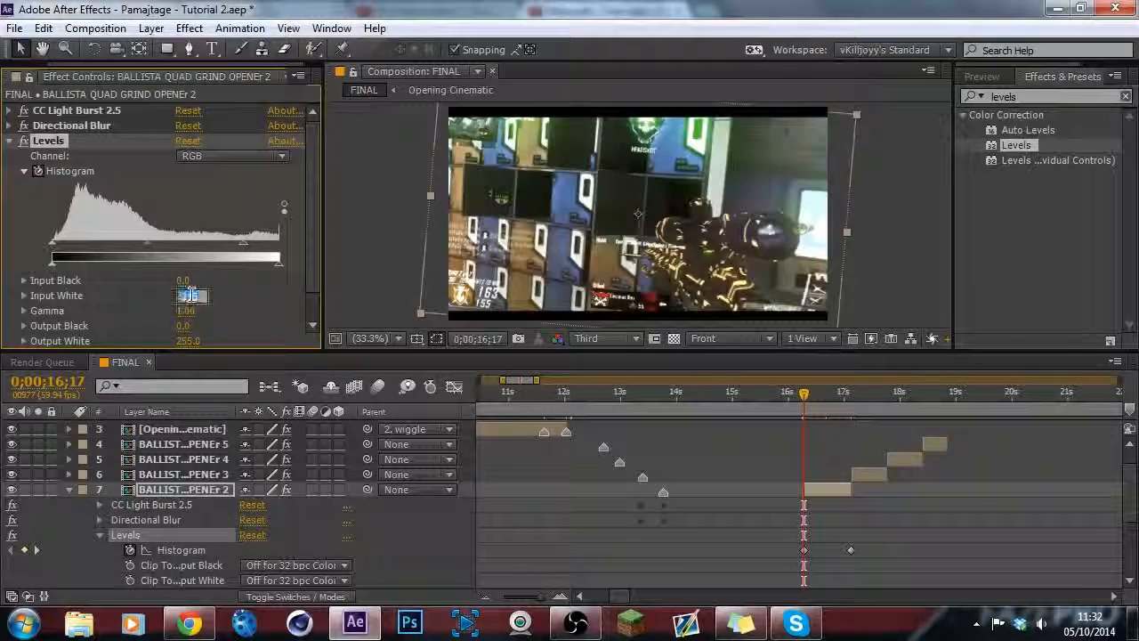
type("210")
key("Return")
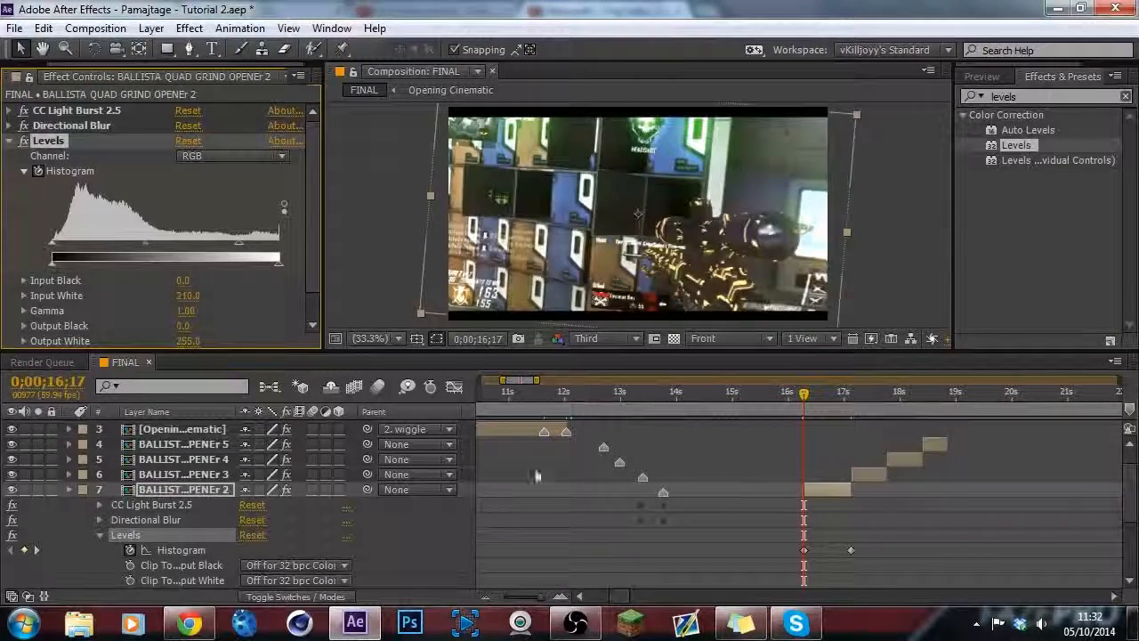
Inspect the second opener part's brightness at 0;00;16;47 and reveal its Levels keyframes again.
key("u")
left_click(872, 410)
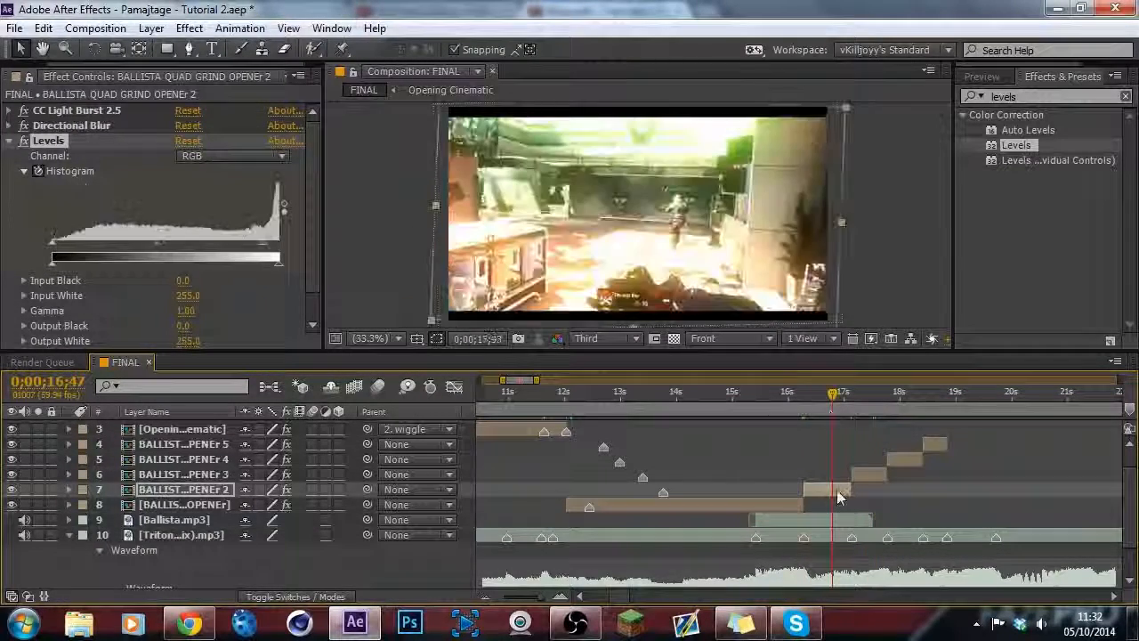
key("e")
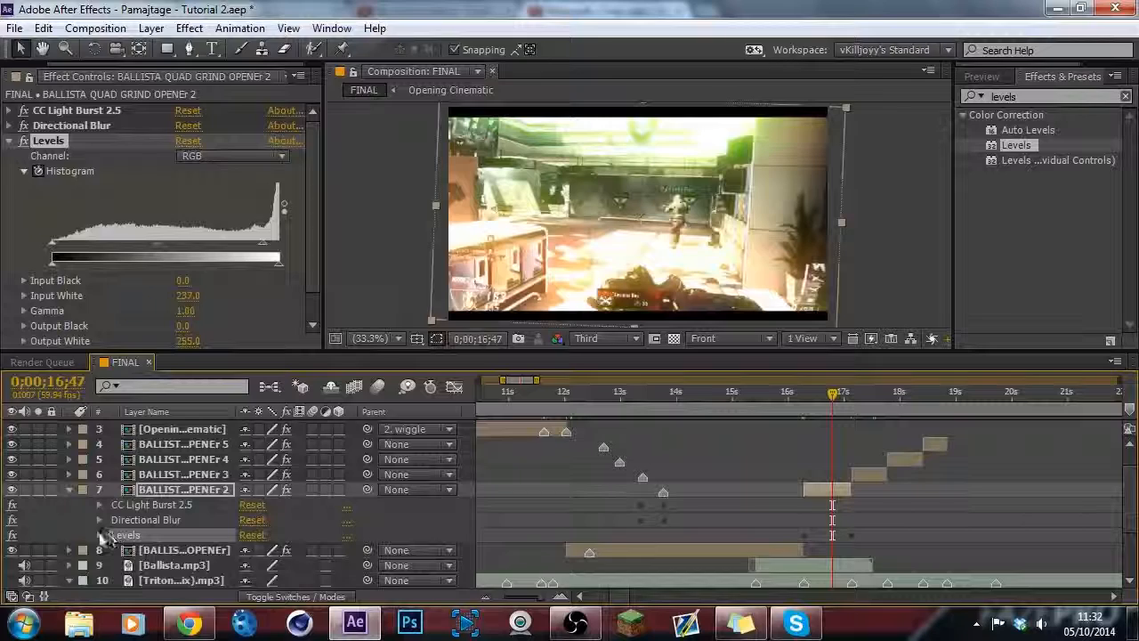
left_click(100, 534)
Add a Levels Histogram keyframe at the third opener part's end, 0;00;17;46, keeping the default levels.
left_click_drag(845, 439, 876, 442)
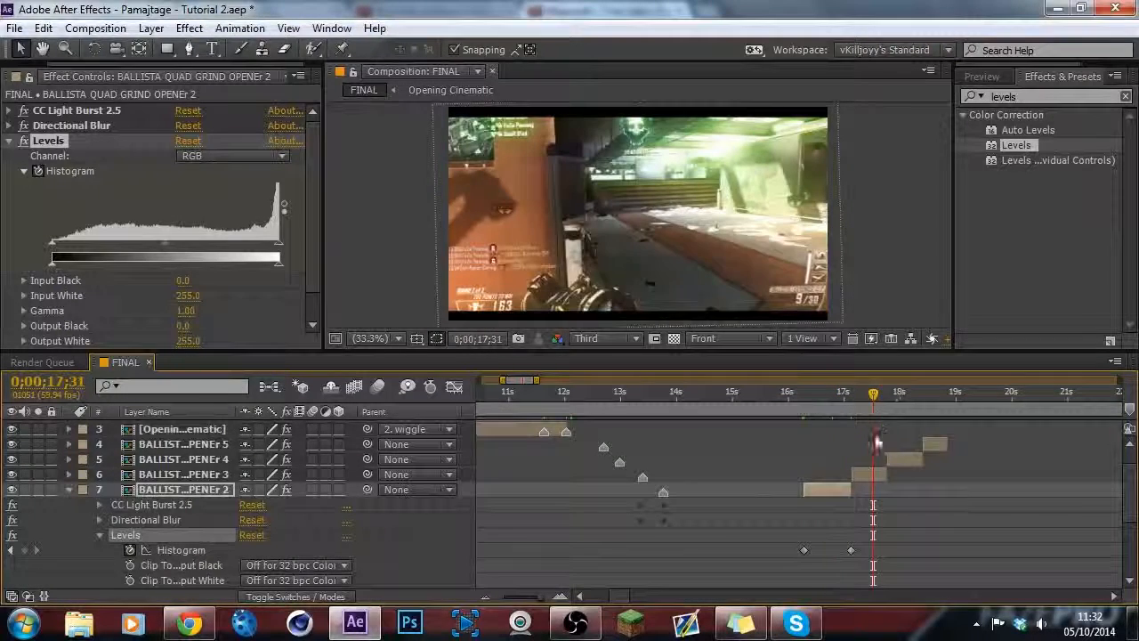
left_click(865, 468)
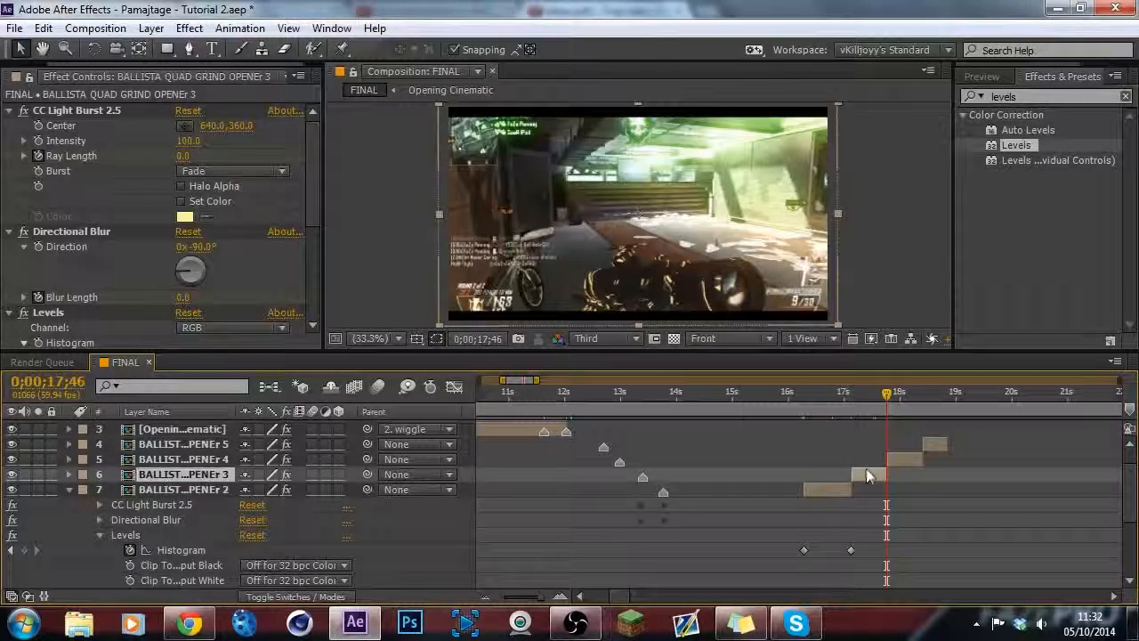
key("e")
left_click(100, 520)
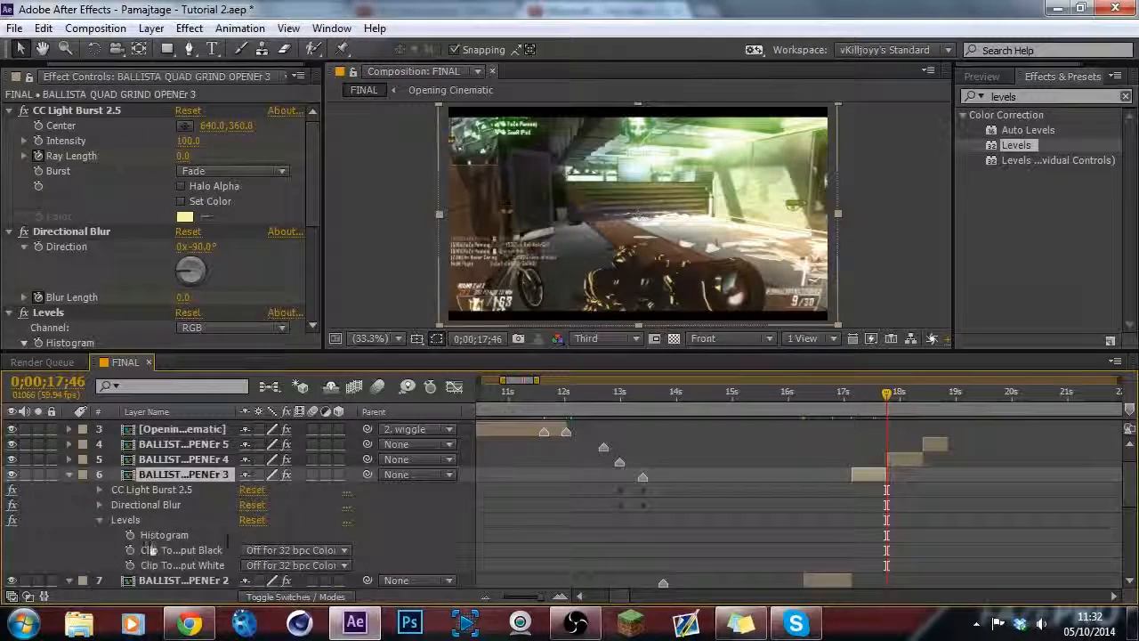
left_click(130, 535)
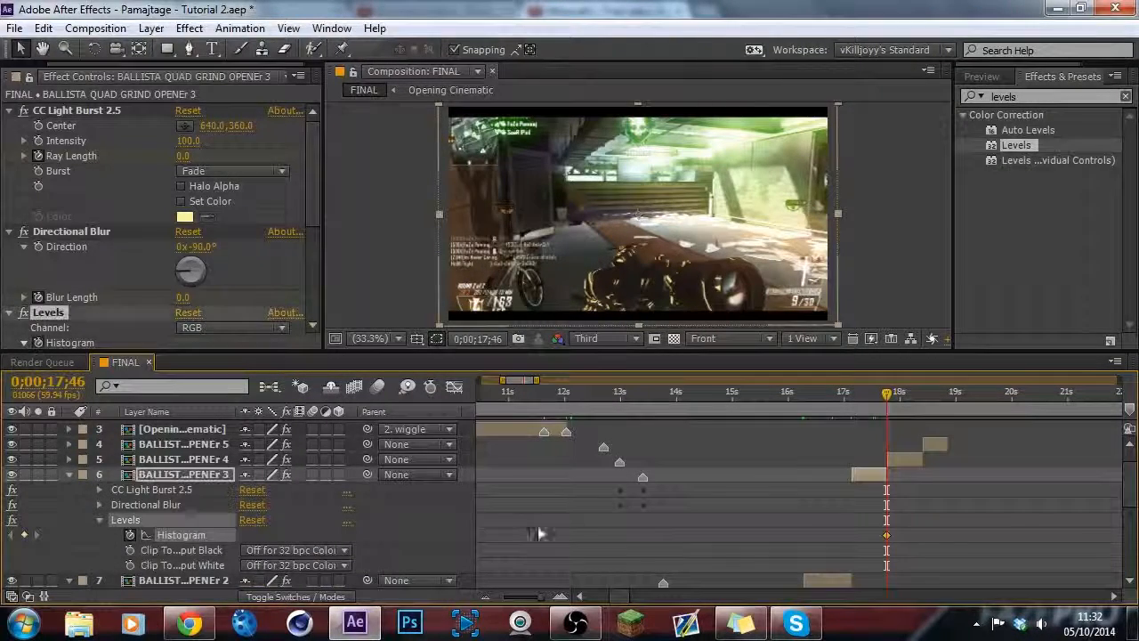
Keyframe the third opener part's Levels Input White to 210 at its start, 0;00;17;08.
left_click(869, 405)
left_click(851, 398)
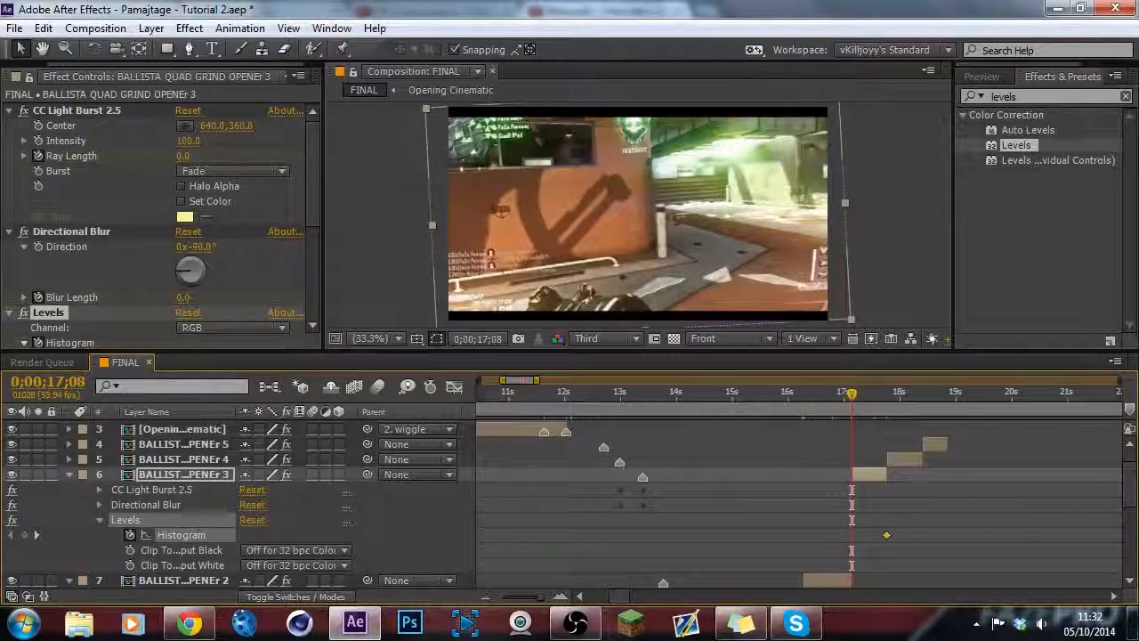
left_click(9, 111)
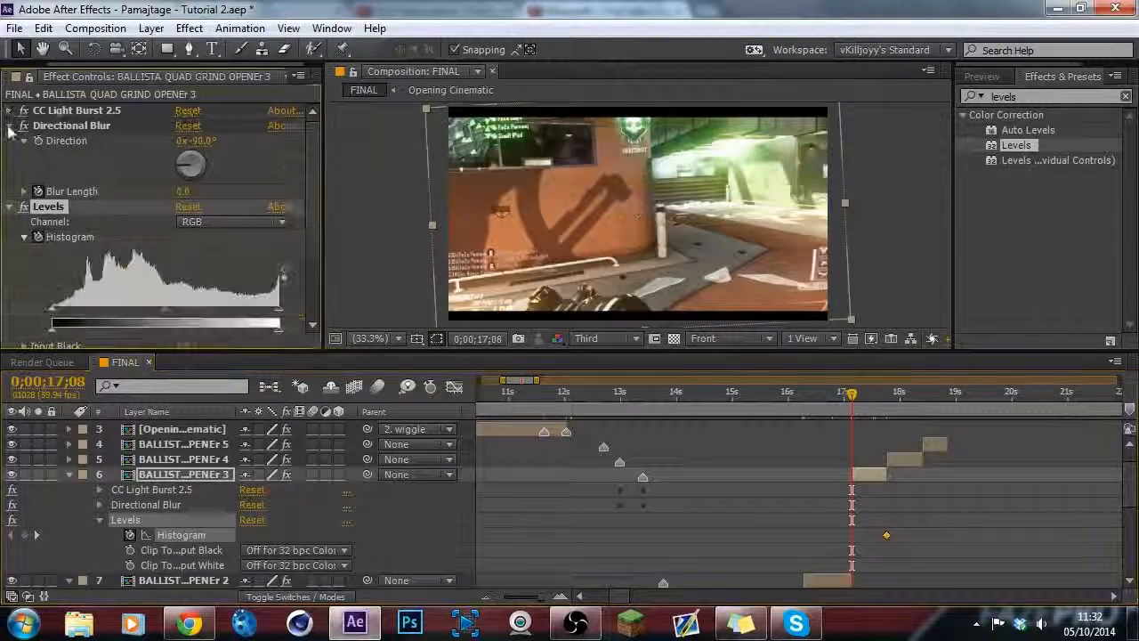
left_click(9, 125)
type("210")
key("Return")
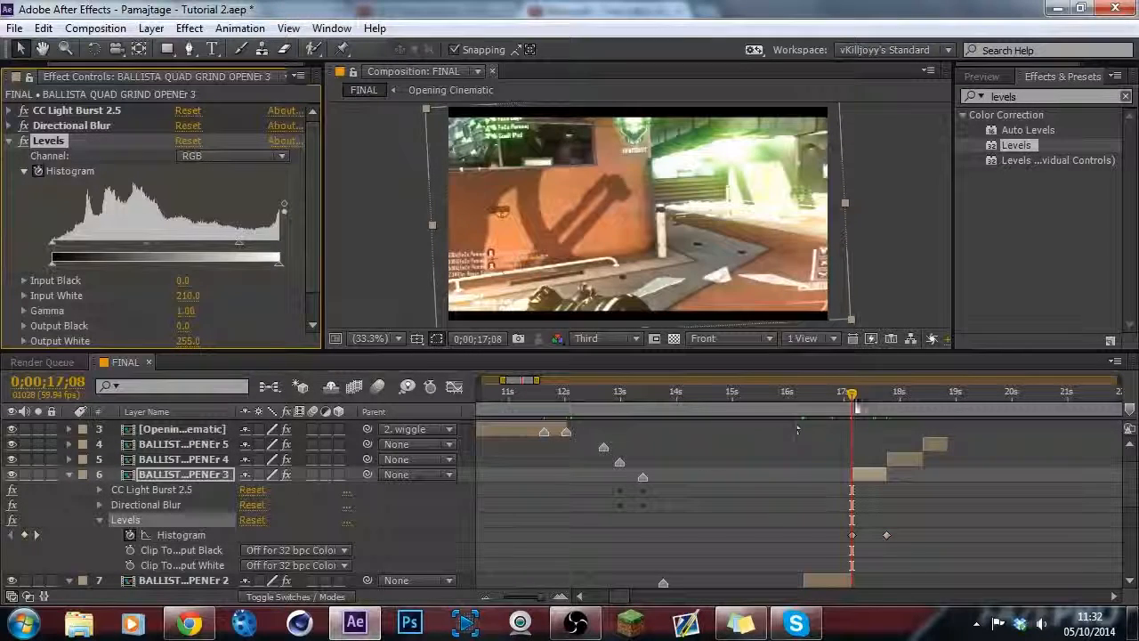
Add a Levels Histogram keyframe at the fourth opener part's end, 0;00;18;24, keeping the default levels.
left_click(920, 400)
left_click(905, 460)
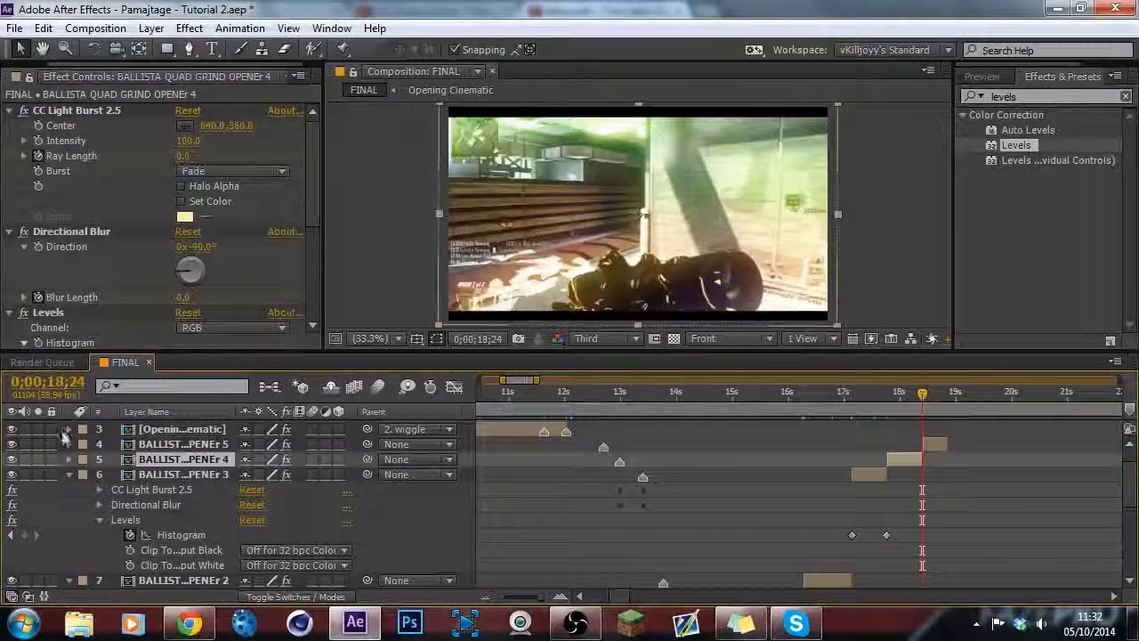
key("e")
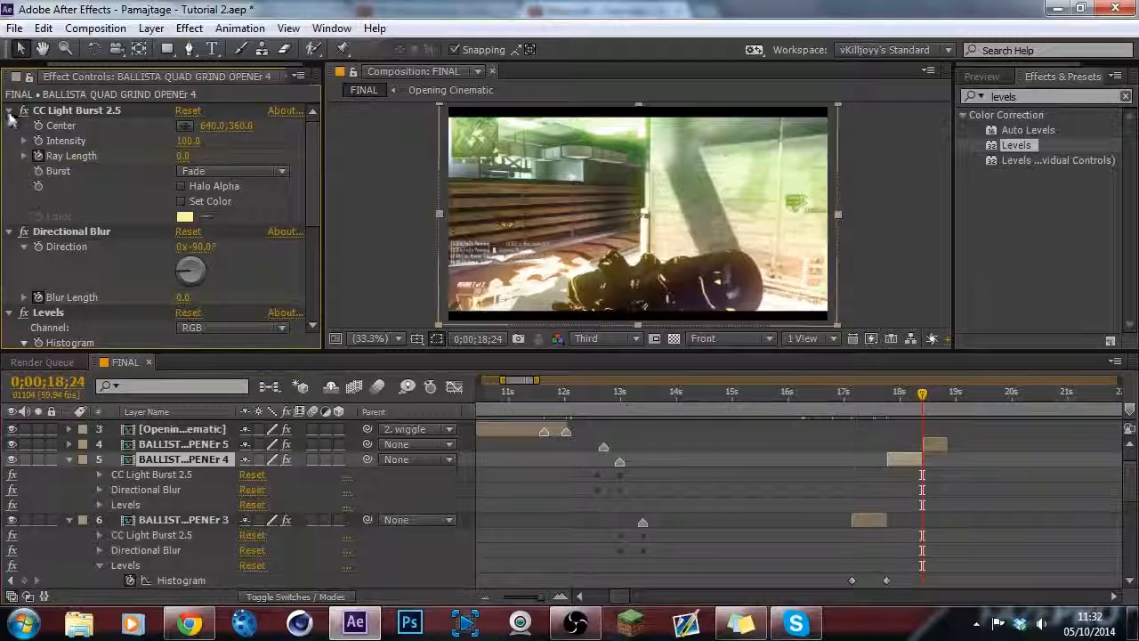
left_click(9, 109)
left_click(9, 126)
left_click(99, 504)
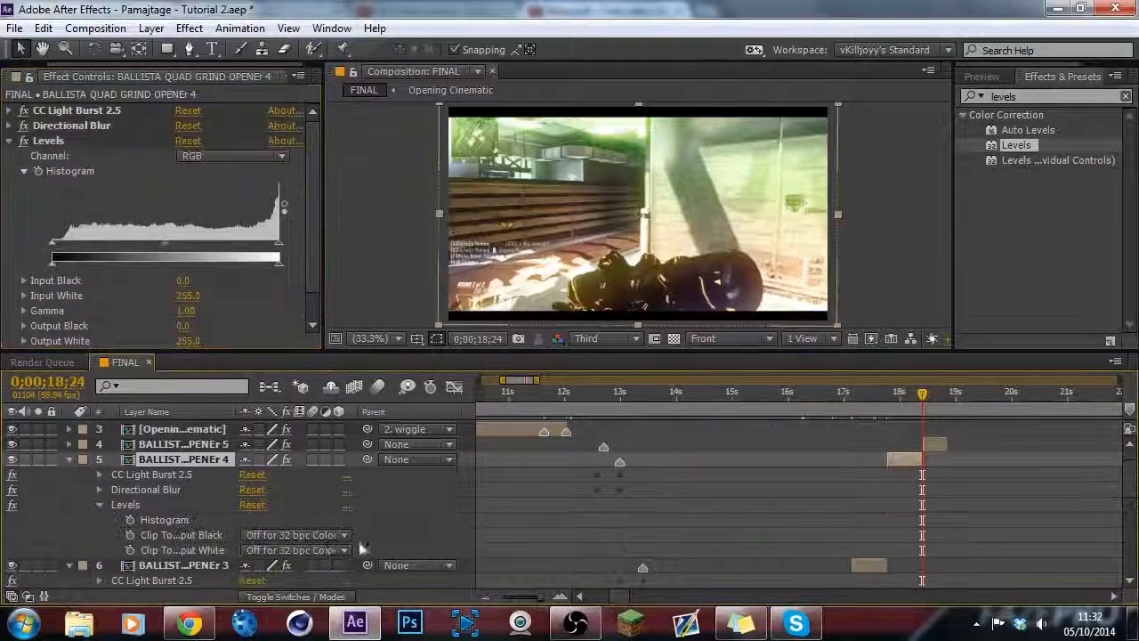
left_click(129, 520)
Keyframe the fourth opener part's Levels Input White to 210 at its start, 0;00;17;47.
key("Page_Up")
key("Page_Up")
key("Page_Up")
key("Page_Up")
key("Page_Up")
key("Page_Up")
key("Page_Up")
key("Page_Up")
key("Page_Up")
key("Page_Up")
key("Page_Up")
key("Page_Up")
key("Page_Up")
key("Page_Up")
key("Page_Up")
key("Page_Up")
key("Page_Up")
key("Page_Up")
key("Page_Up")
key("Page_Up")
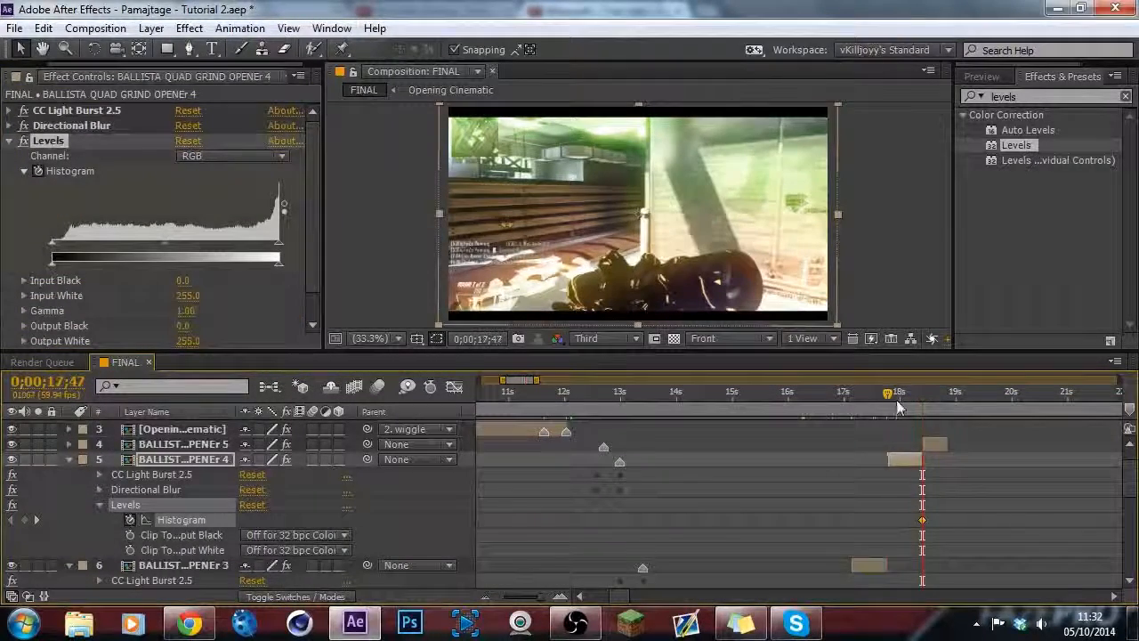
left_click(185, 296)
type("210")
key("Return")
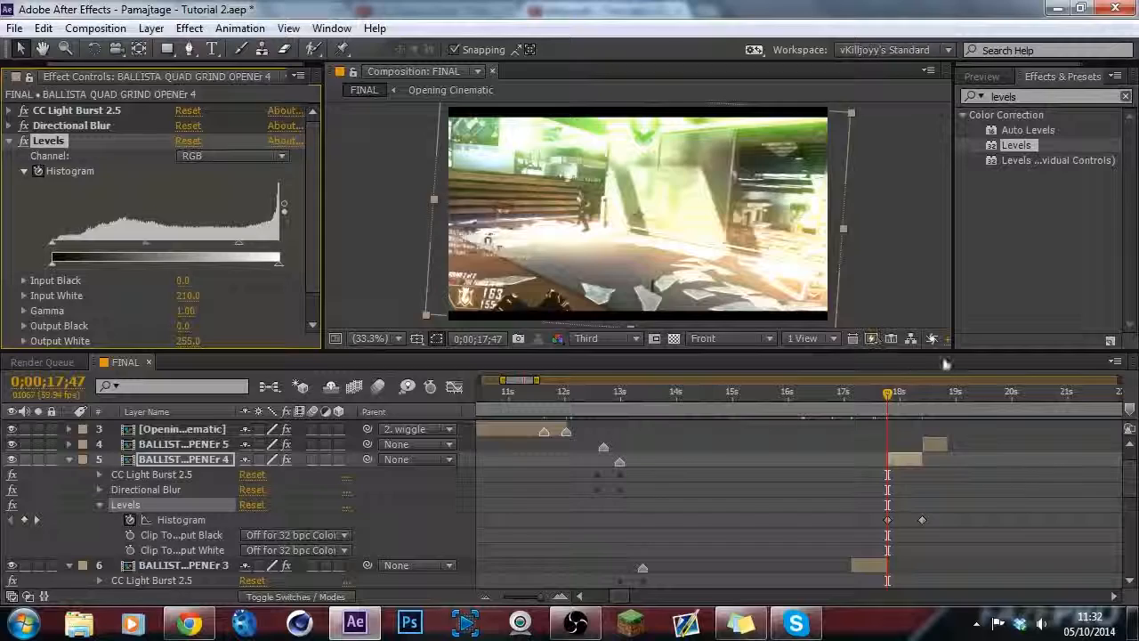
Keyframe the fifth opener part's Levels Histogram with default levels at its end, 0;00;18;51, and Input White 210 at its start, 0;00;18;25.
left_click(946, 392)
left_click(935, 444)
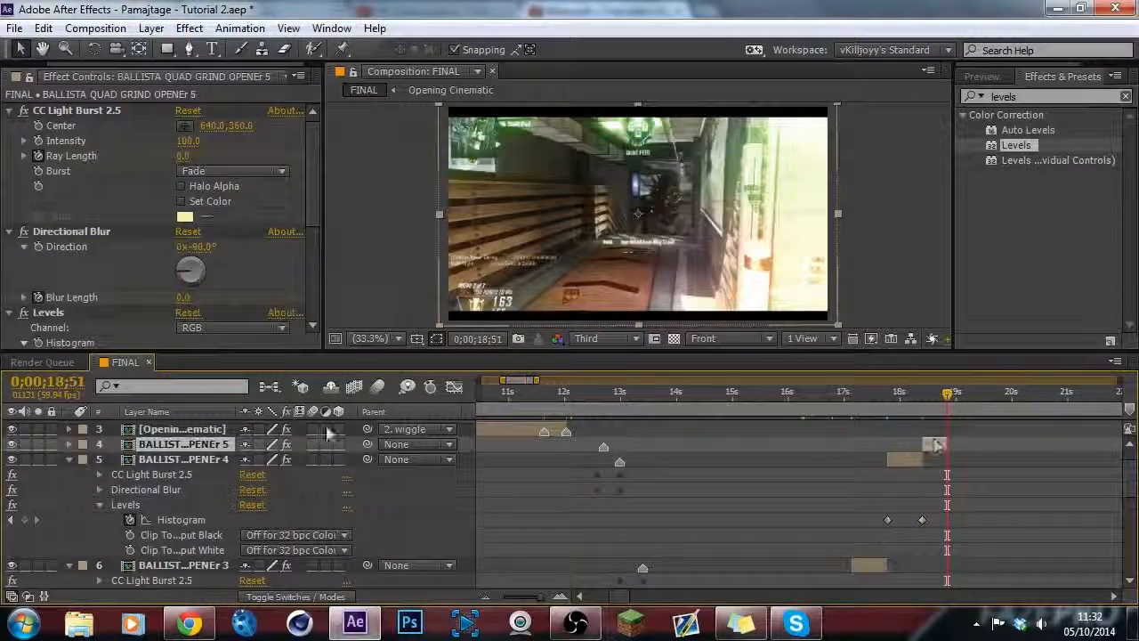
left_click(9, 109)
key("e")
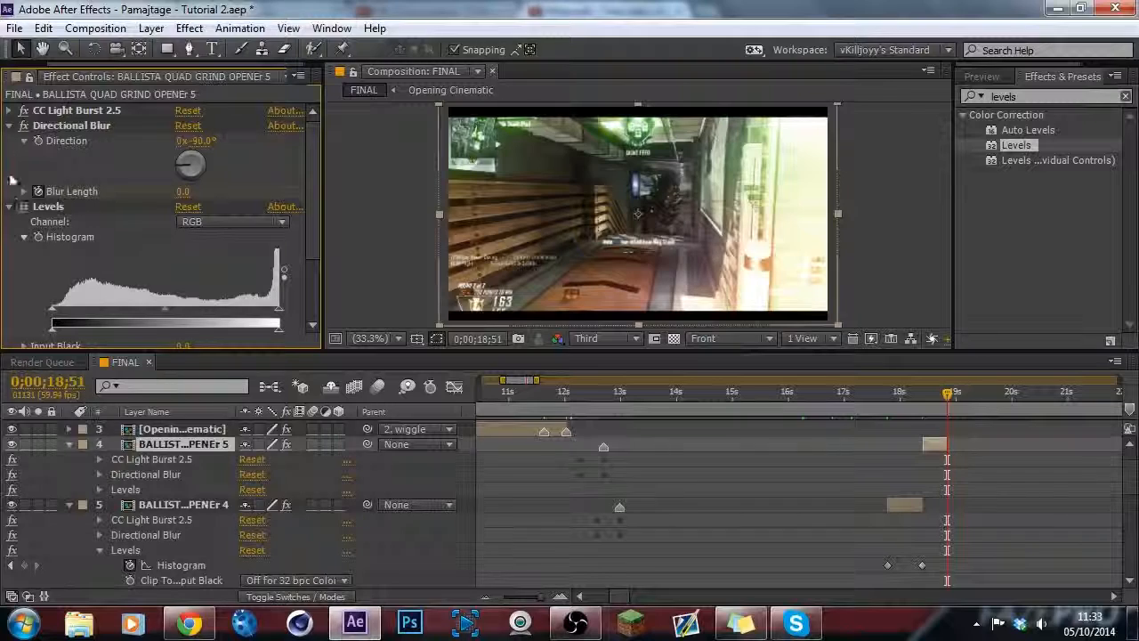
left_click(10, 126)
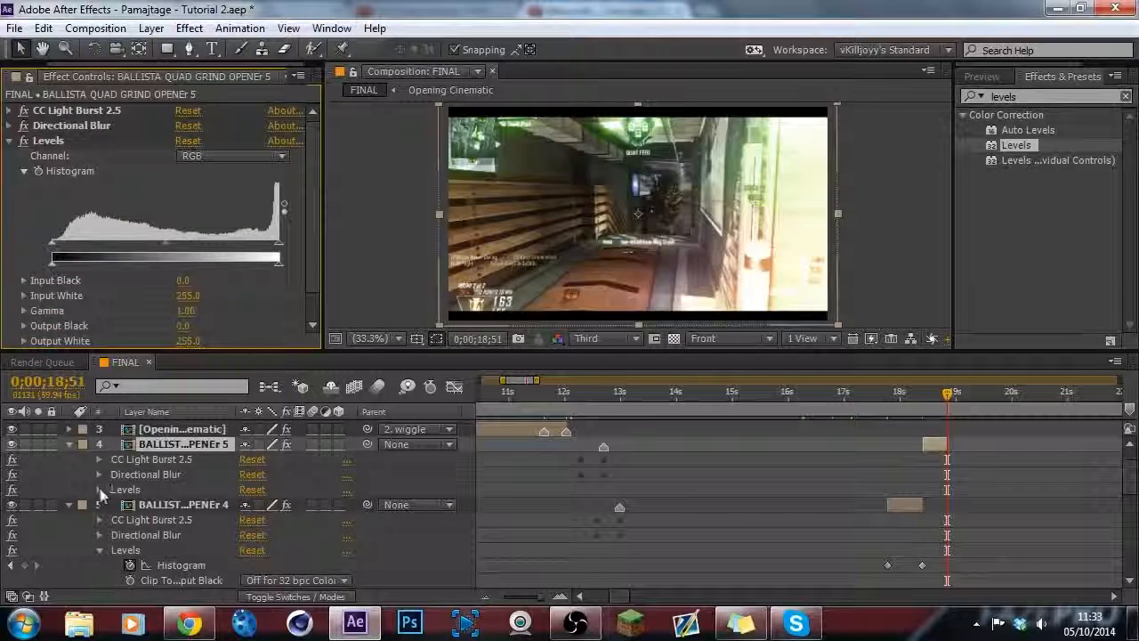
left_click(100, 489)
left_click(130, 504)
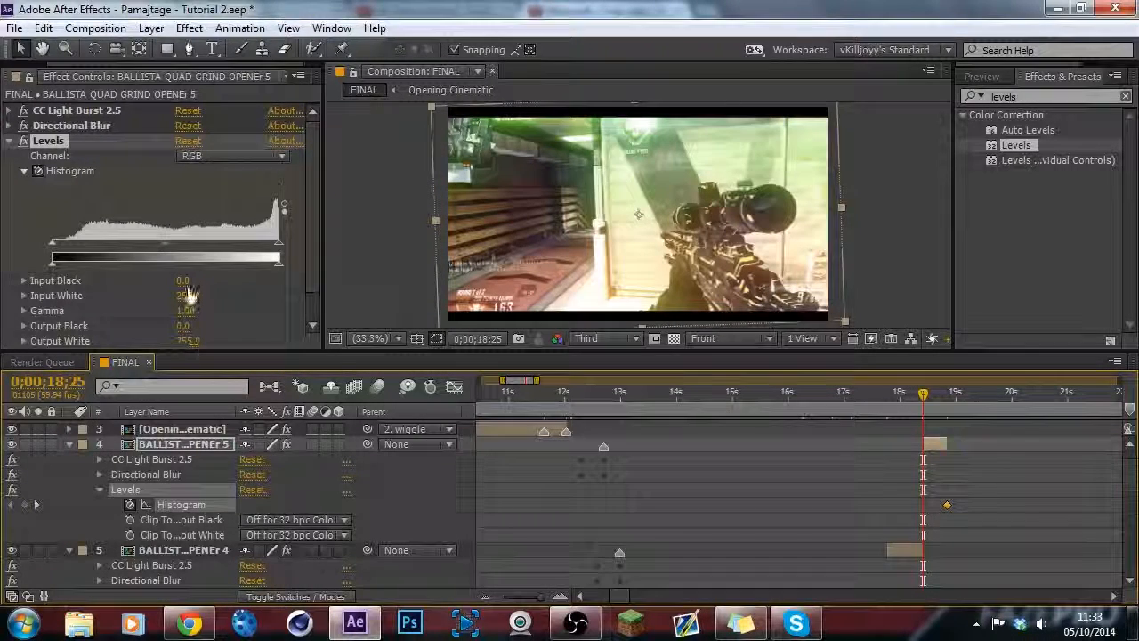
left_click_drag(190, 293, 185, 295)
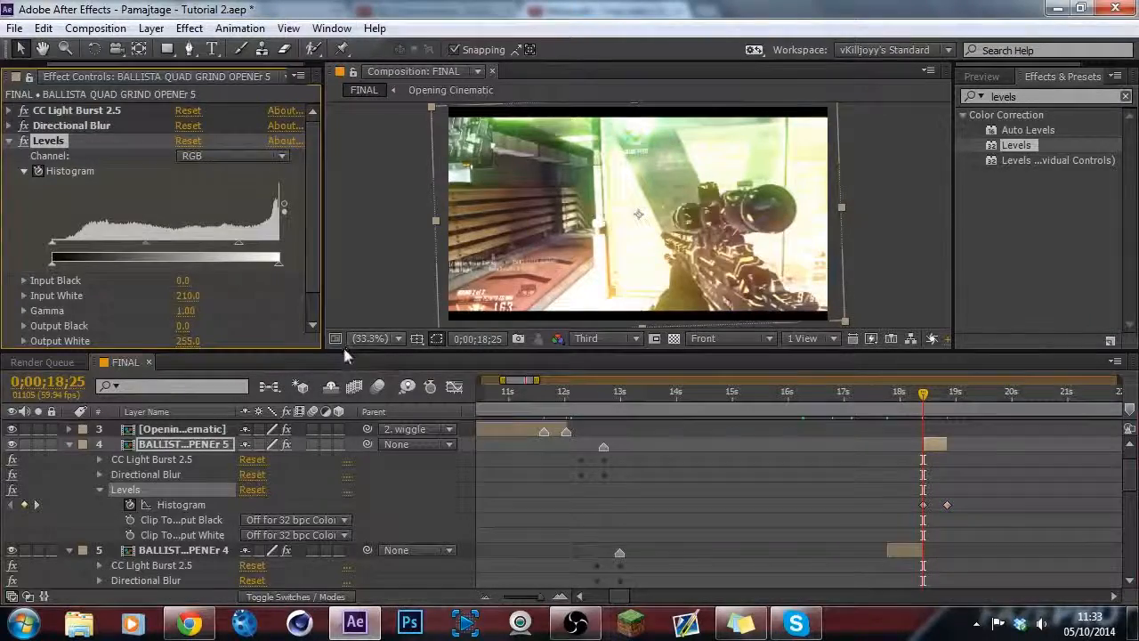
Apply Easy Ease to all the Levels Histogram keyframes of ballista opener parts 2 to 5.
left_click_drag(344, 352, 396, 132)
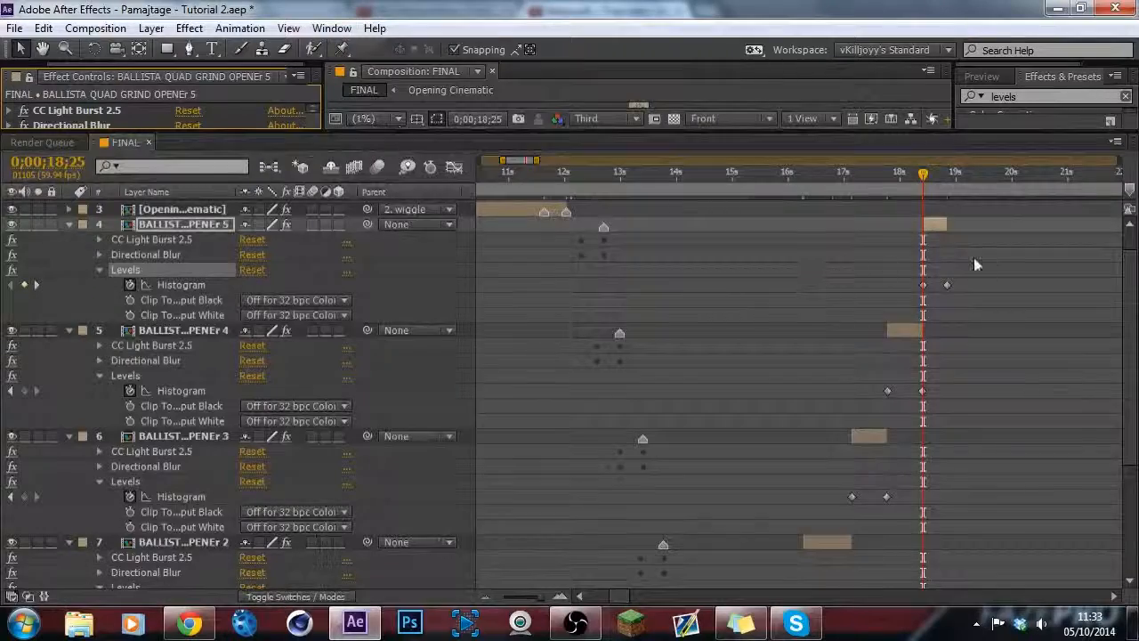
left_click_drag(984, 267, 779, 433)
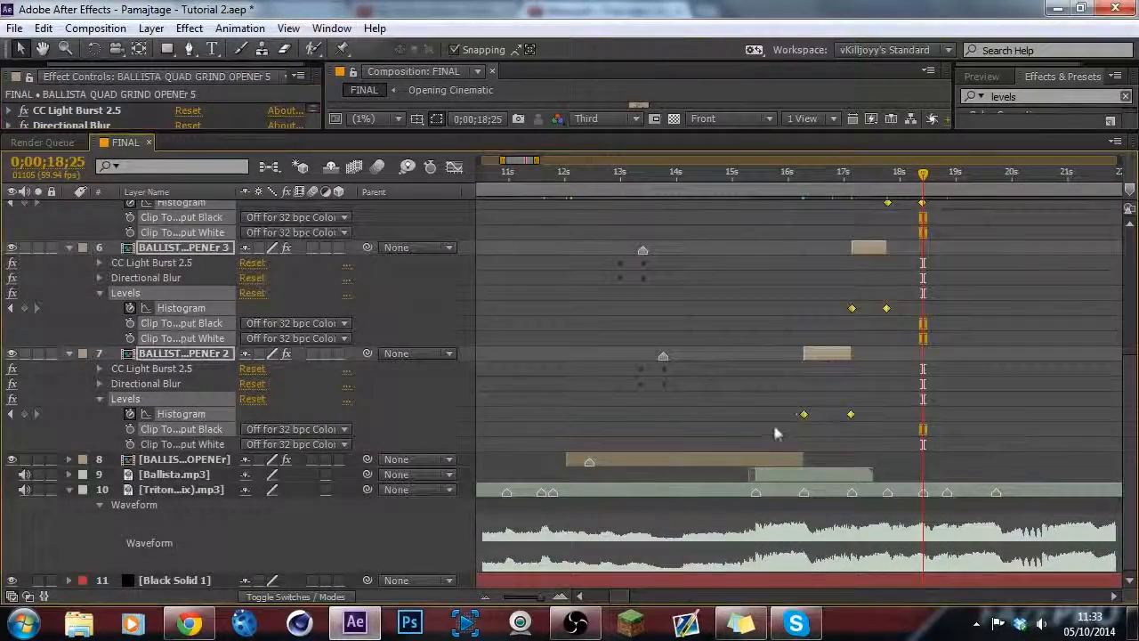
left_click(454, 166)
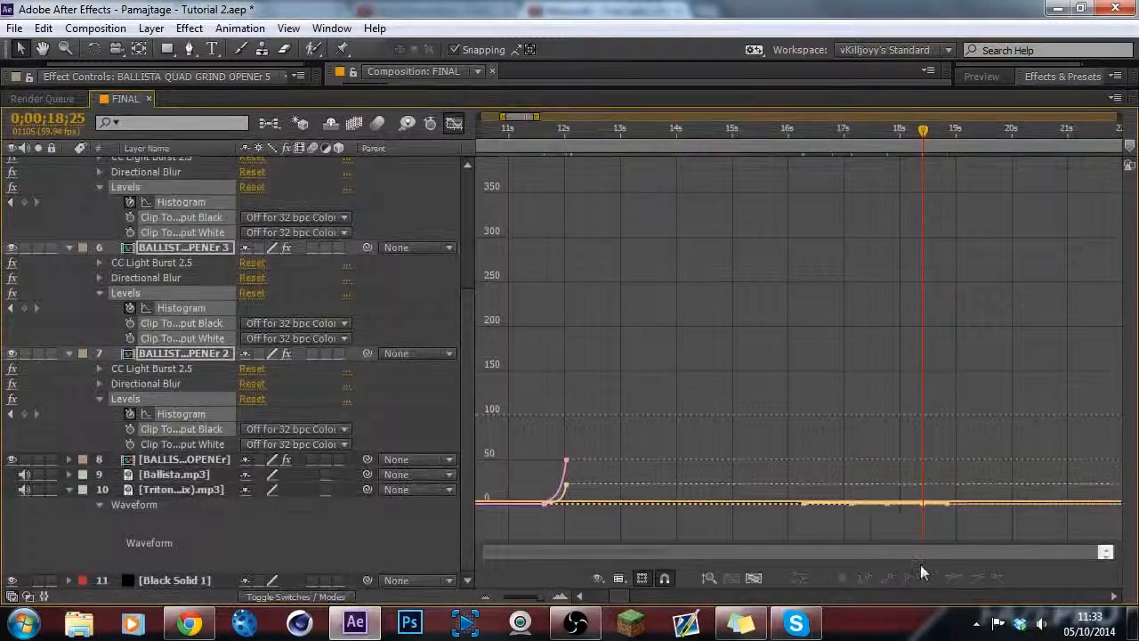
left_click_drag(890, 521, 785, 516)
left_click(952, 578)
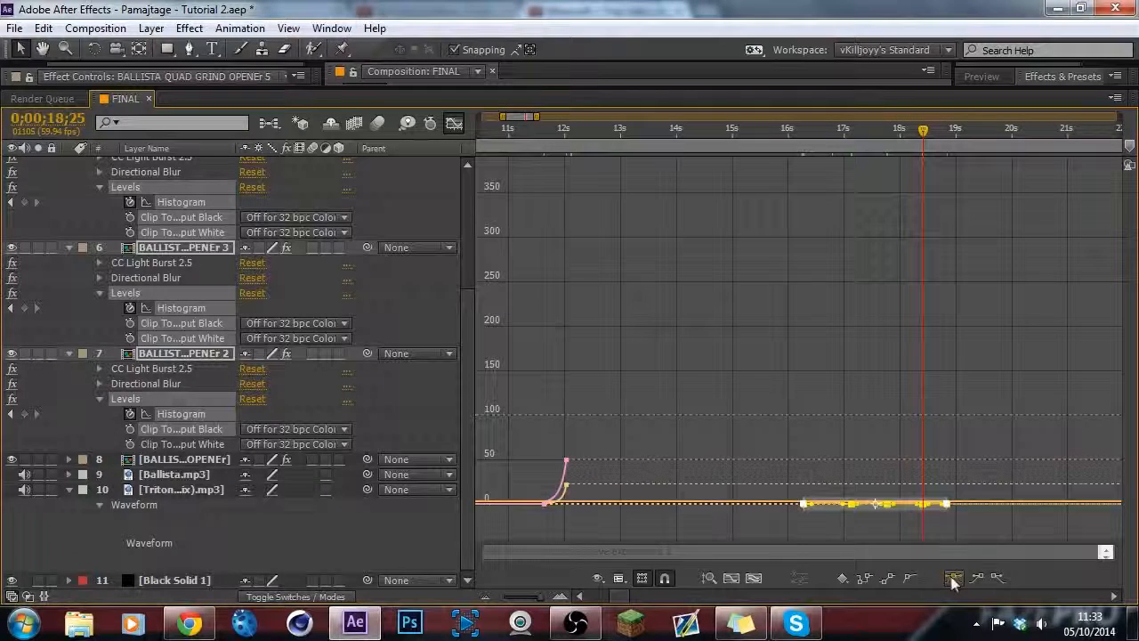
left_click(800, 528)
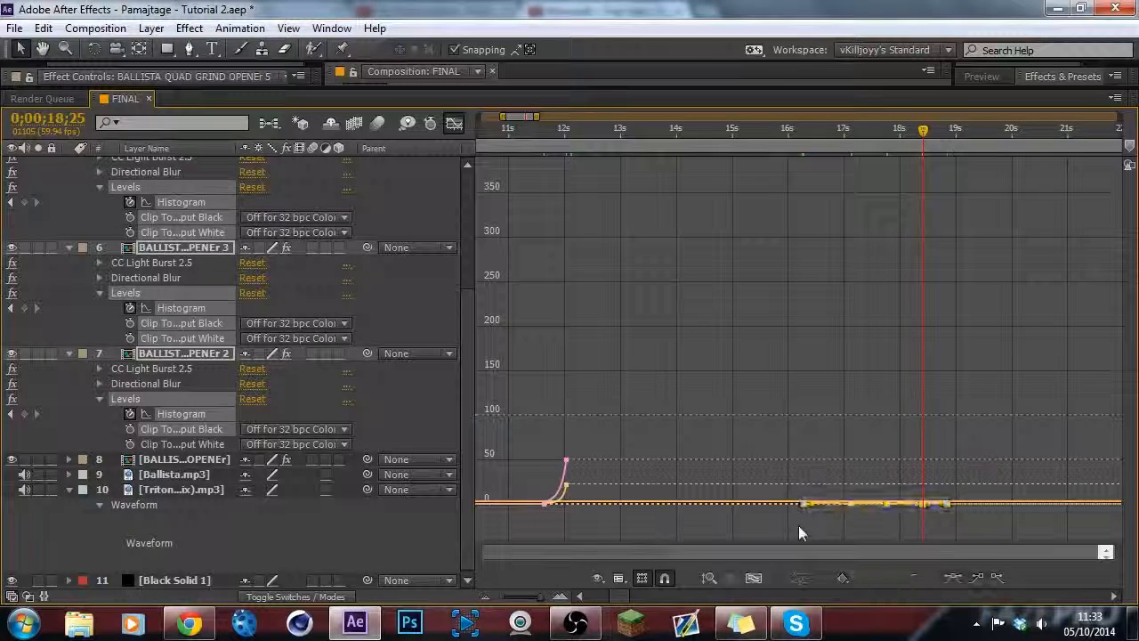
left_click(455, 123)
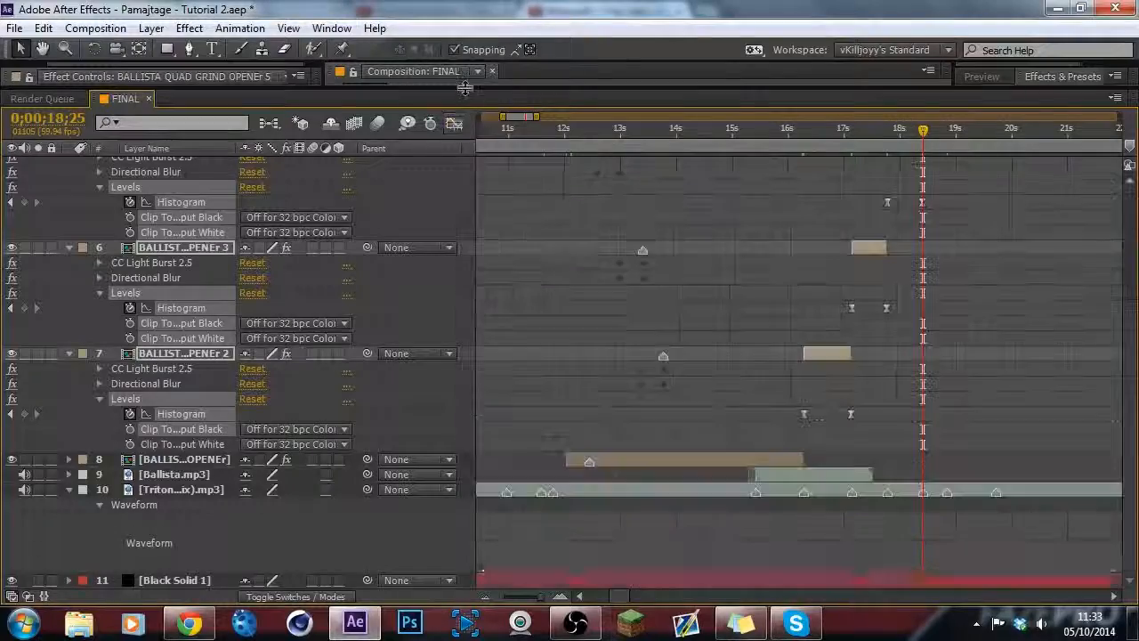
key("grave")
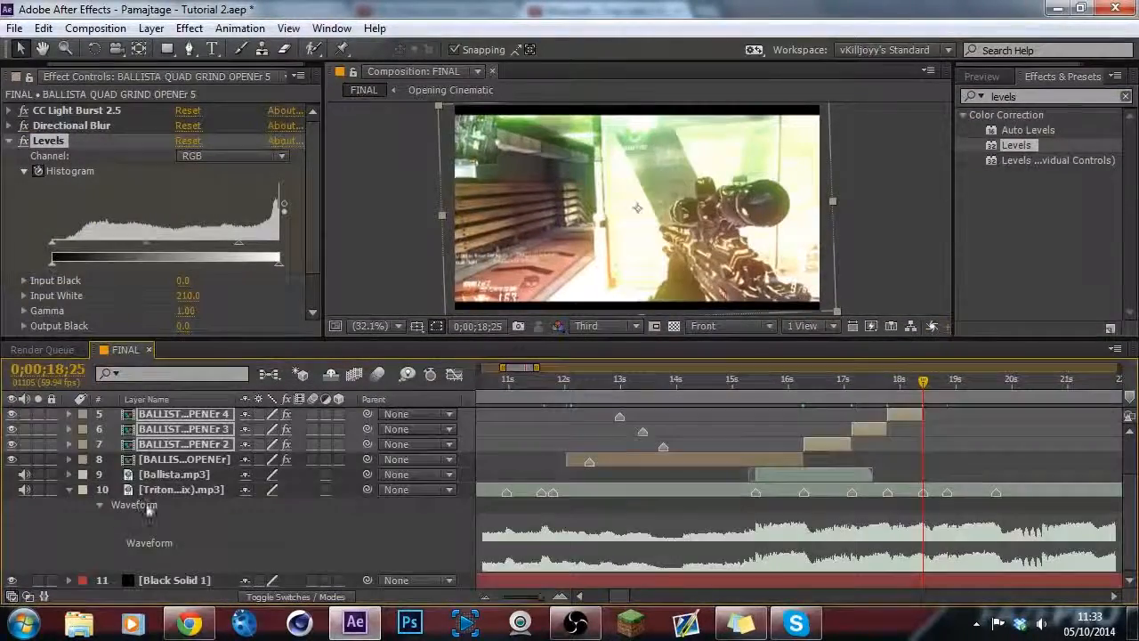
left_click(237, 521)
Save the project and RAM preview the FINAL composition from 0;00;12;02.
left_click(571, 393)
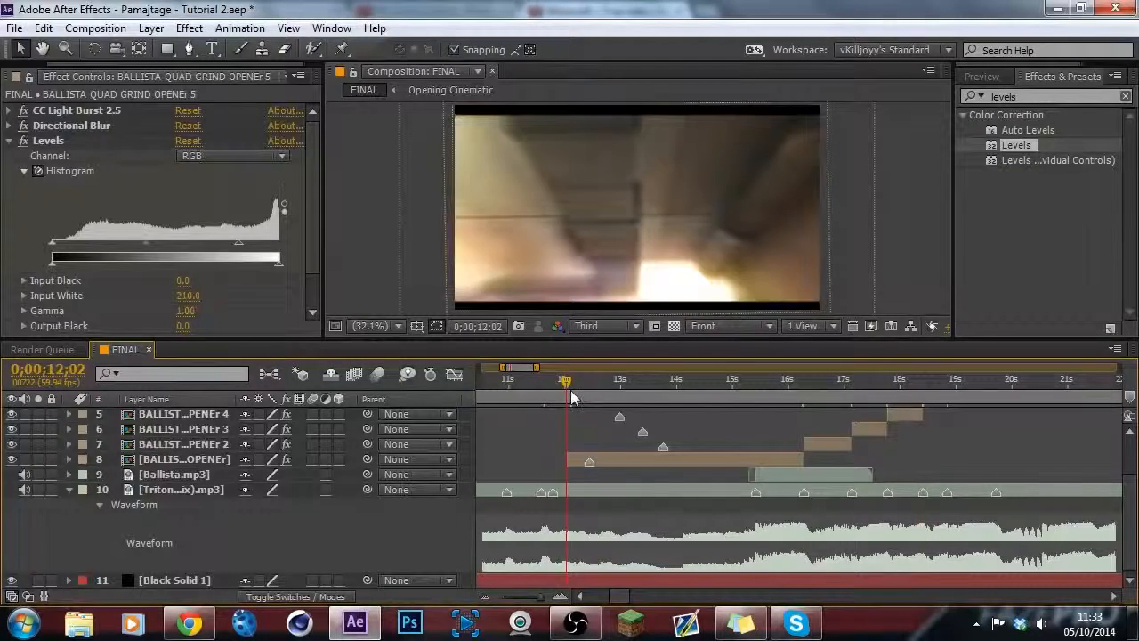
key("ctrl+s")
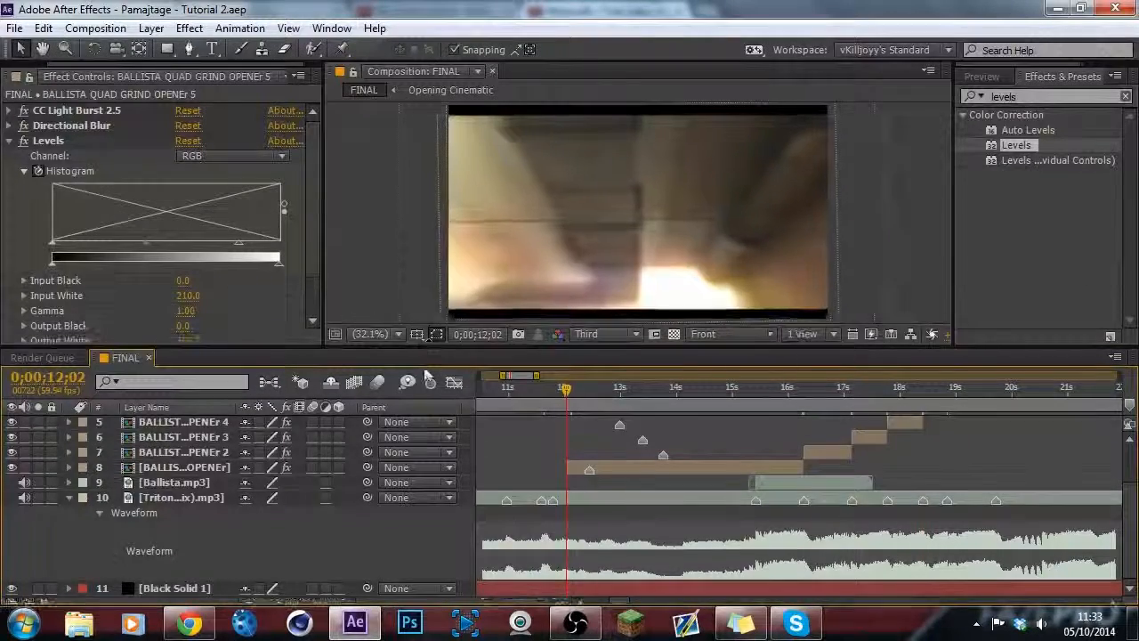
left_click_drag(427, 370, 426, 412)
left_click(981, 76)
left_click(1127, 99)
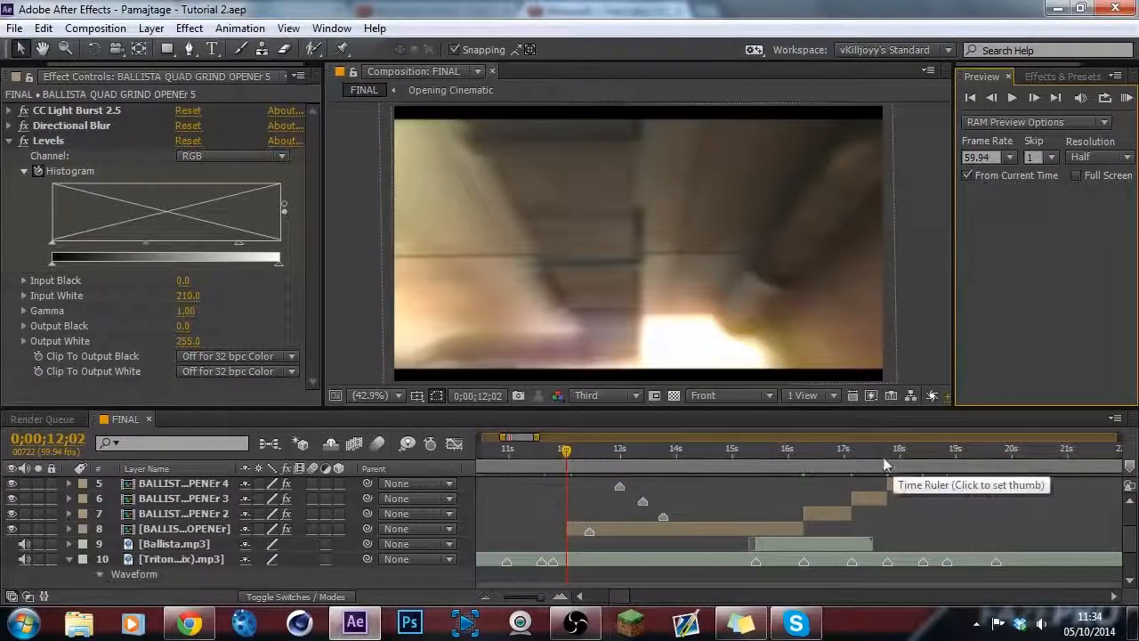
Temporarily hide opener parts 3 and 4 while checking the timeline around 0;00;17;32, and show both layers again.
left_click_drag(881, 463, 894, 455)
left_click_drag(11, 483, 12, 498)
left_click_drag(874, 457, 876, 458)
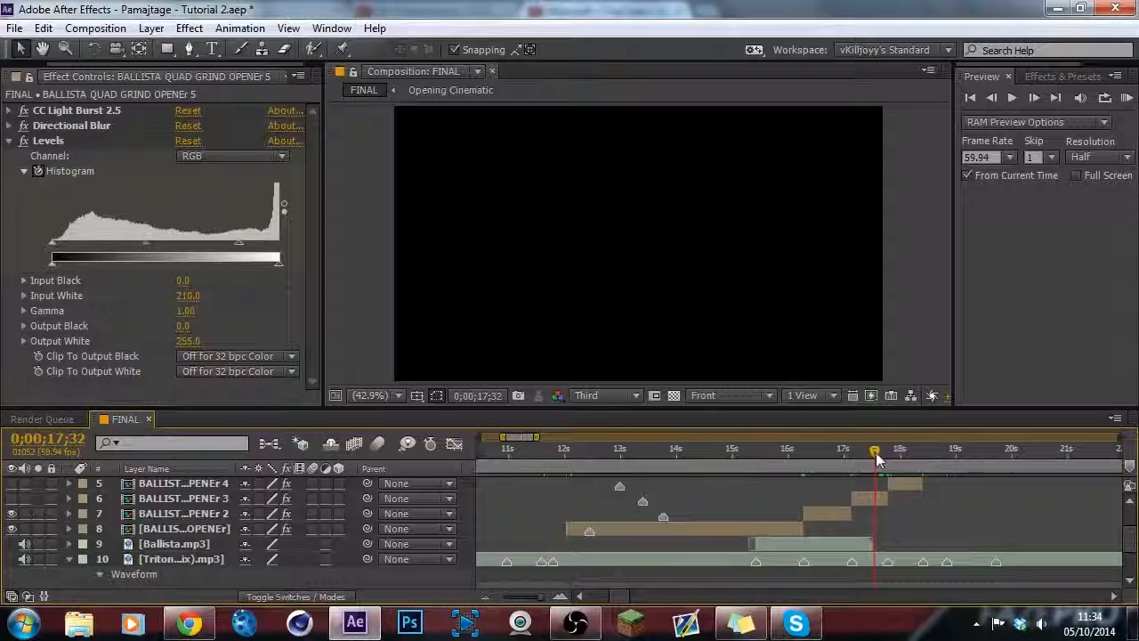
key("space")
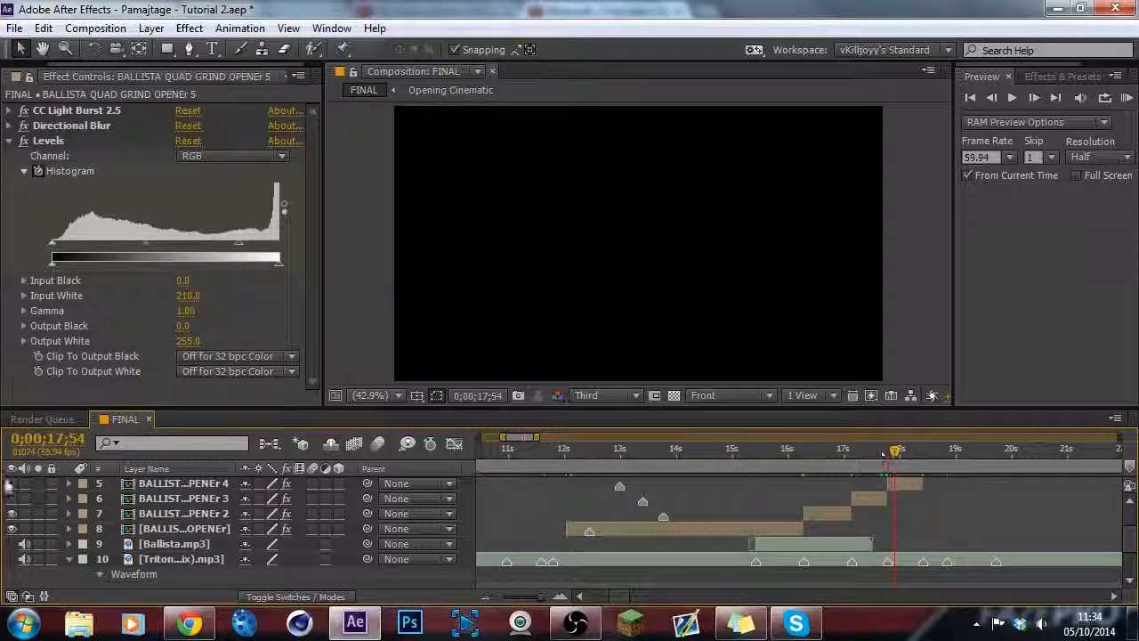
left_click(12, 483)
left_click(11, 498)
Save the project and check the ballista scope shot between 0;00;15;18 and 0;00;15;31.
key("ctrl+s")
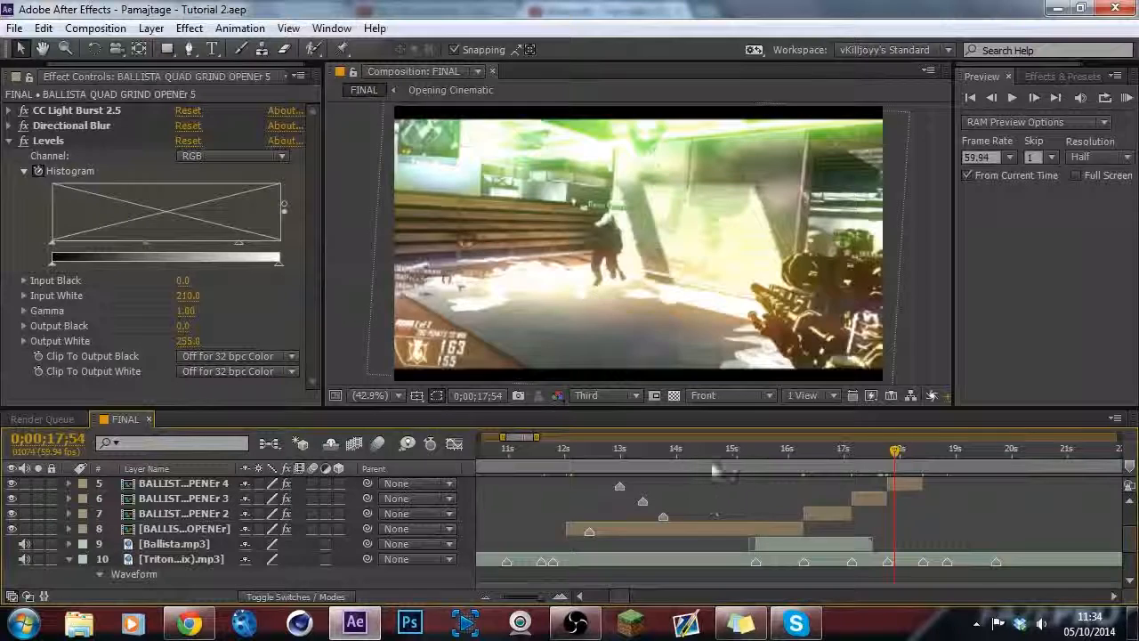
left_click(748, 463)
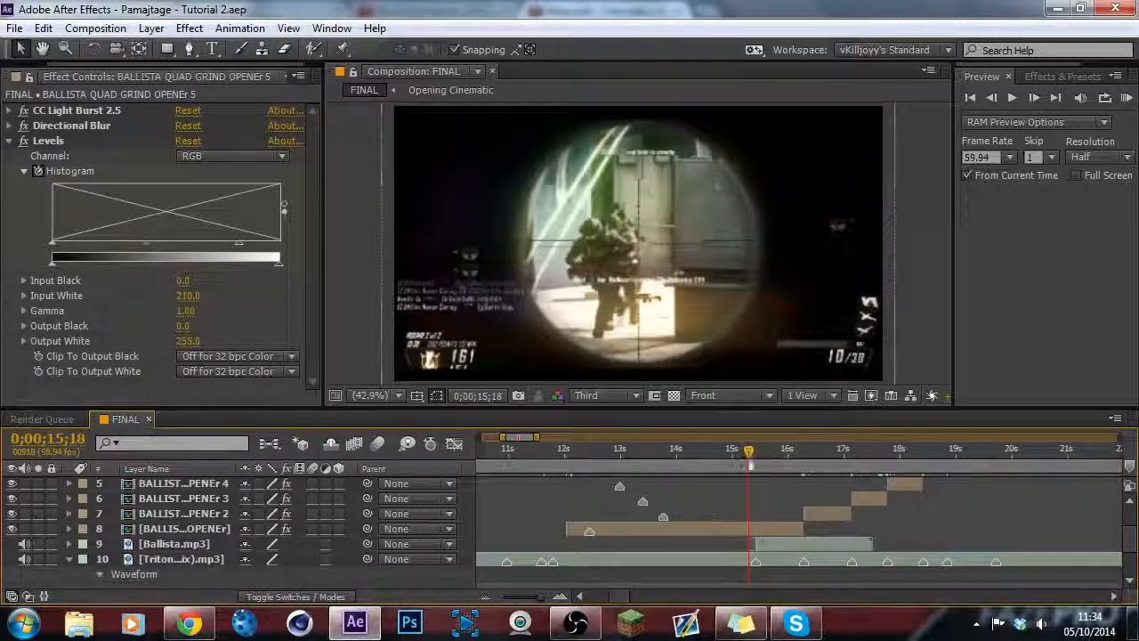
left_click_drag(750, 463, 755, 459)
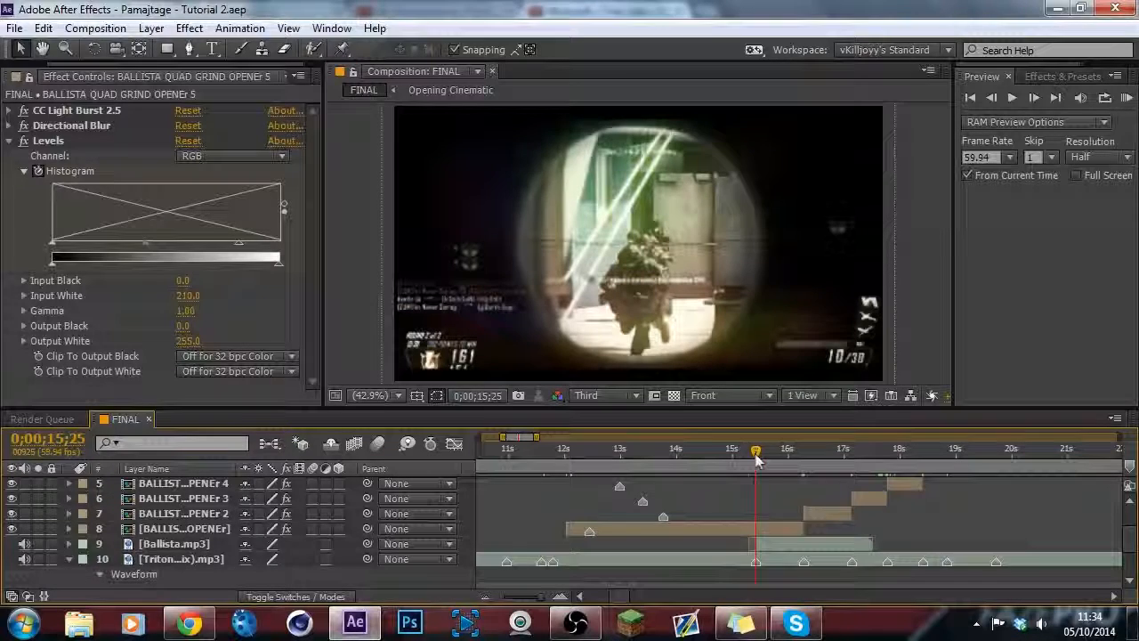
left_click_drag(760, 459, 762, 457)
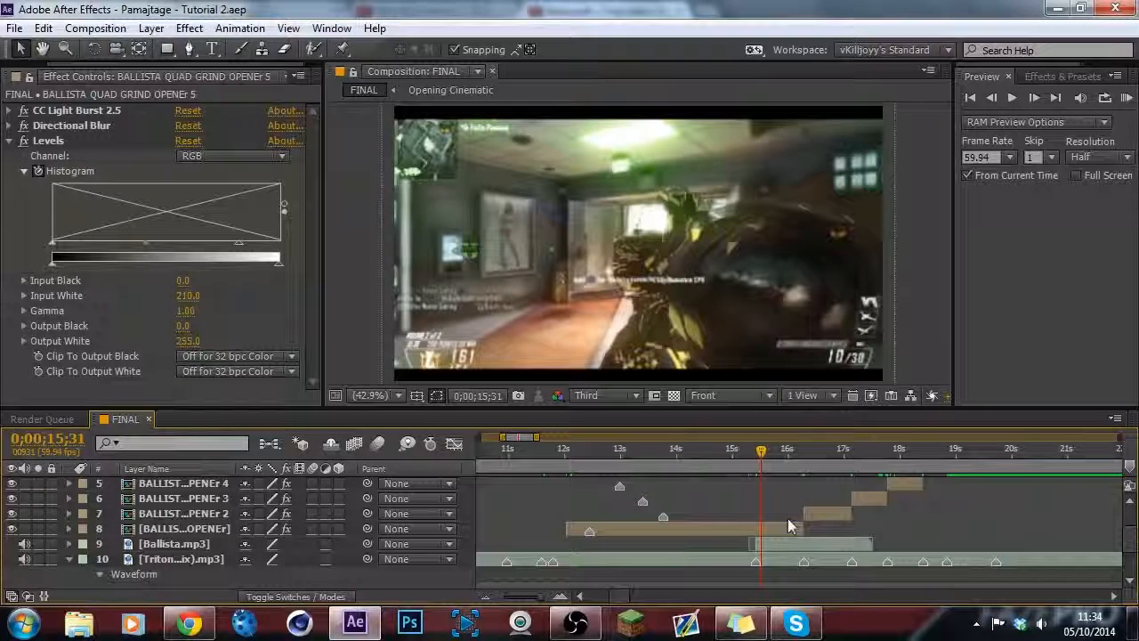
Select ballista opener parts 2 to 5 and reveal their Scale properties.
left_click(820, 463)
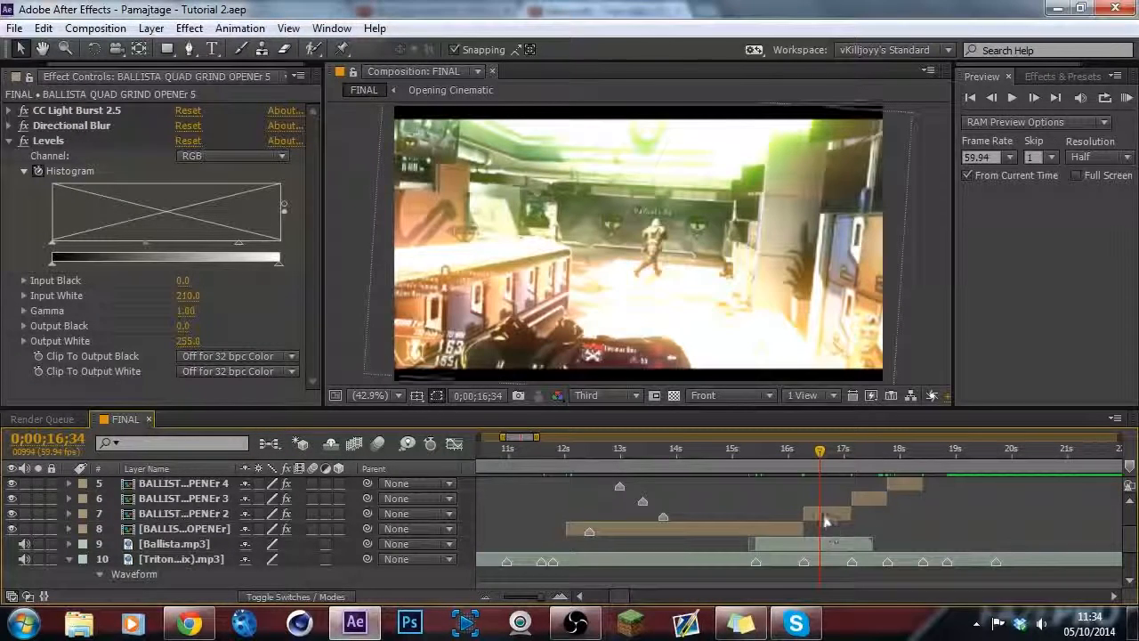
left_click(825, 516)
scroll(829, 524, "up", 2)
left_click(935, 514, "shift")
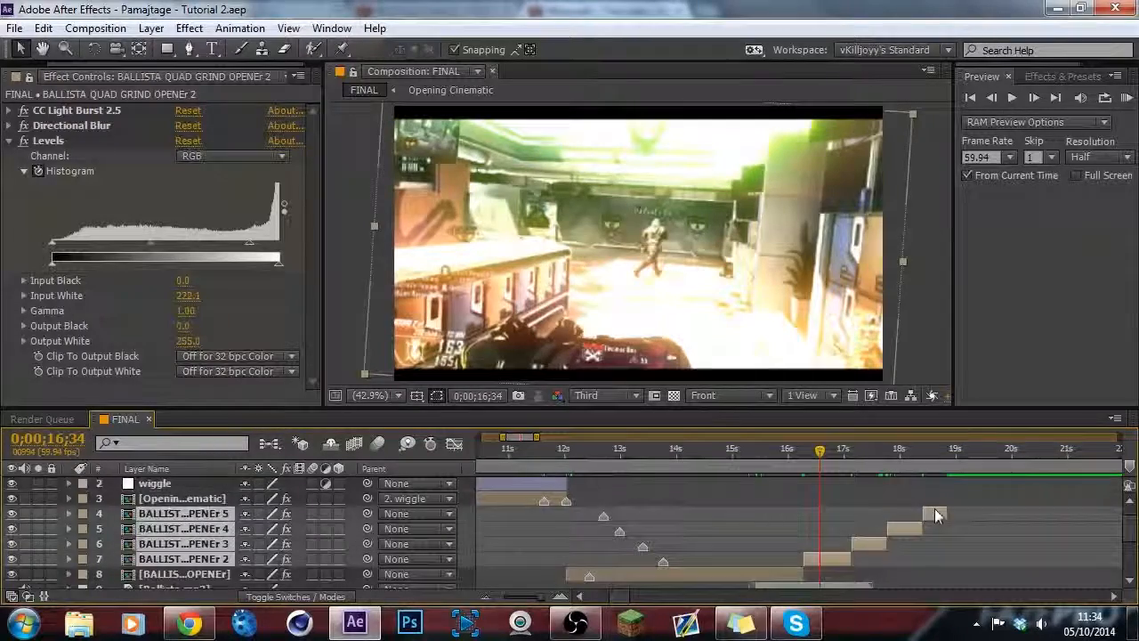
key("s")
left_click_drag(343, 408, 345, 322)
Apply Easy Ease Out to the starting Scale keyframe of each ballista opener part from 2 to 5.
left_click(922, 401)
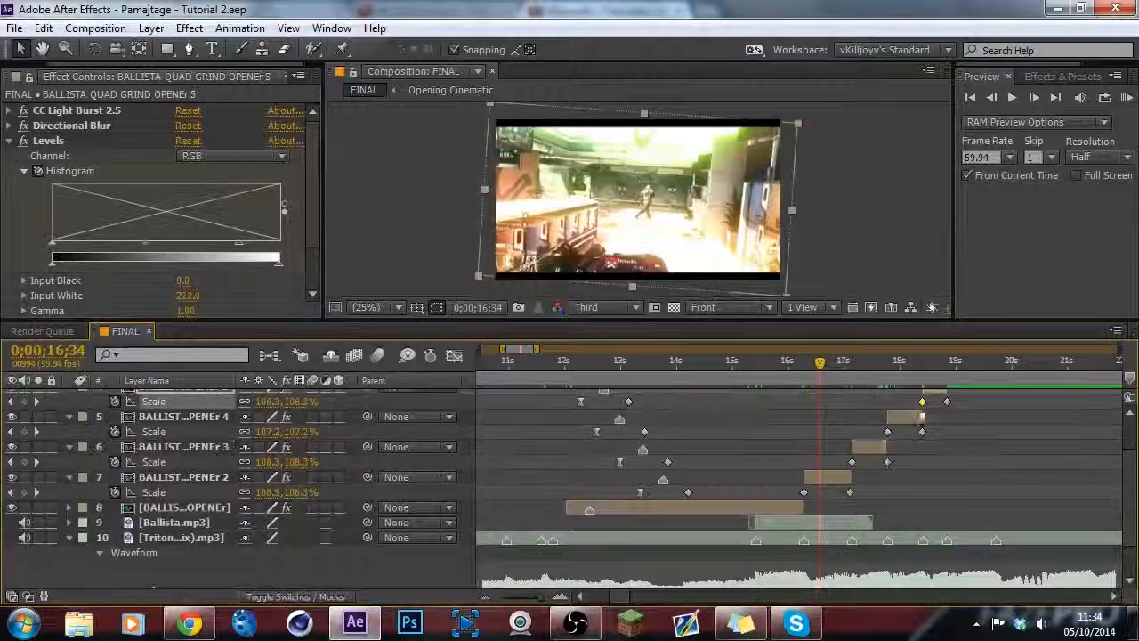
left_click(887, 432, "shift")
left_click(852, 462, "shift")
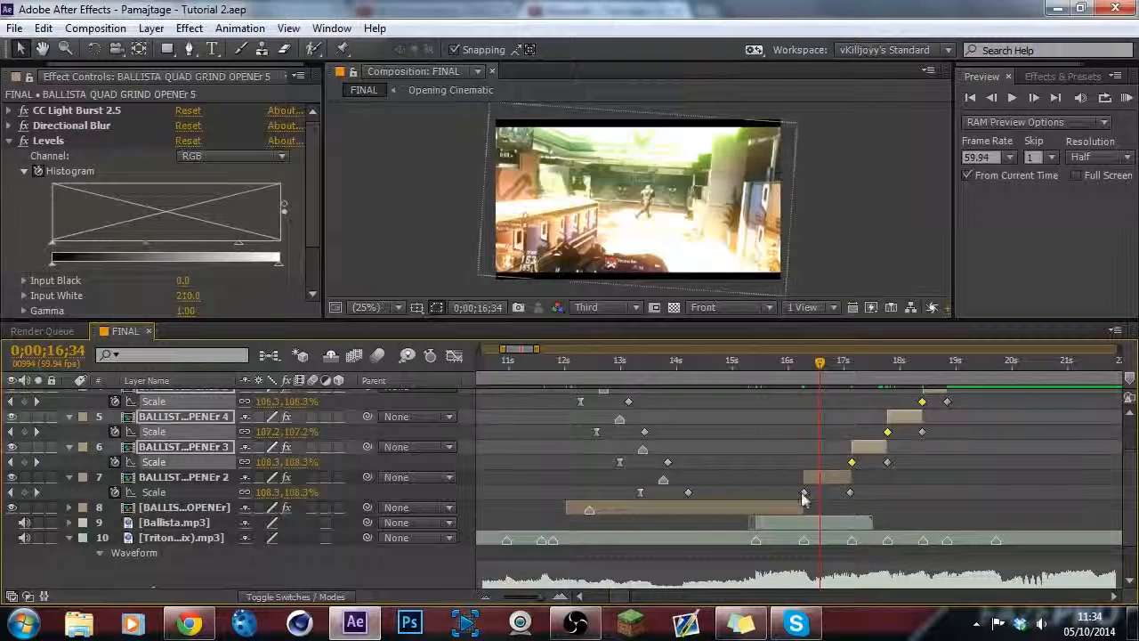
left_click(803, 492, "shift")
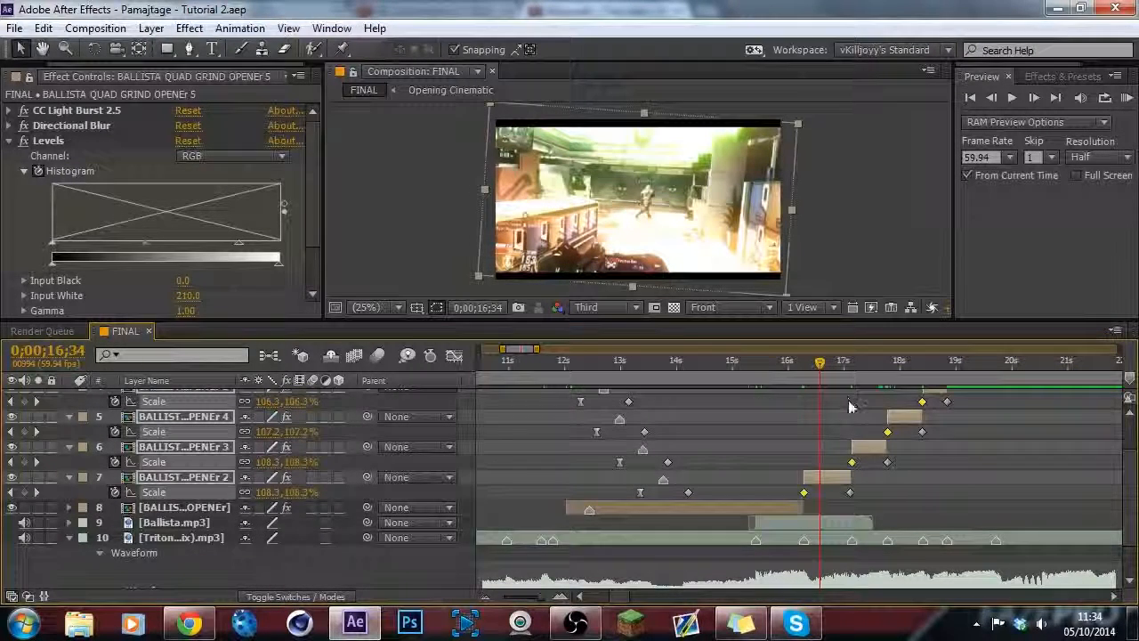
left_click(455, 356)
left_click_drag(510, 319, 509, 89)
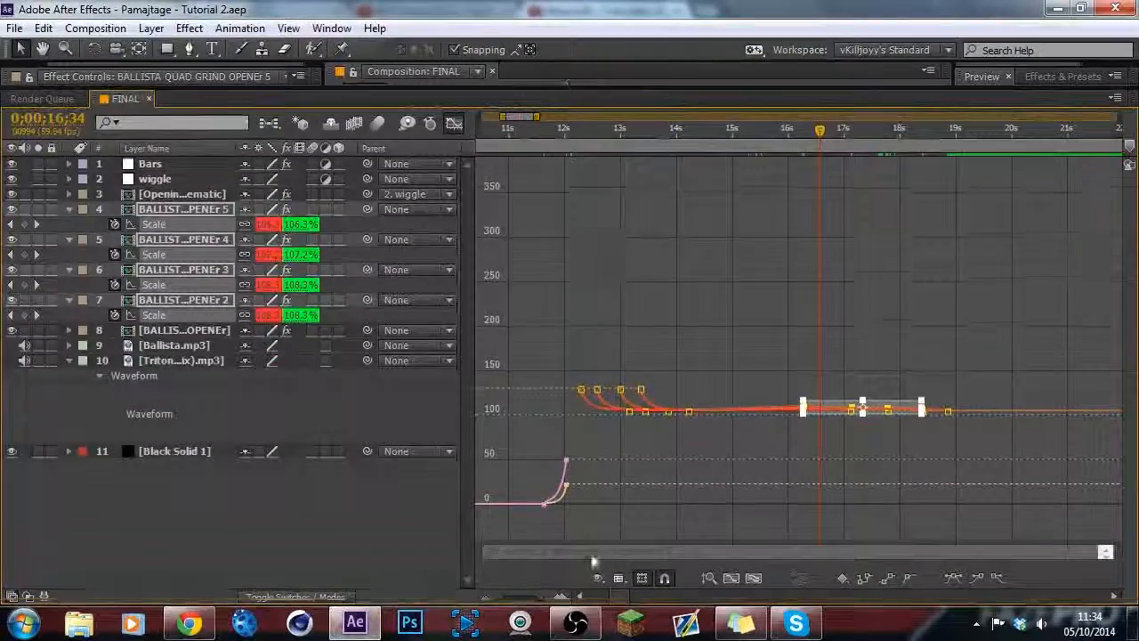
left_click(560, 597)
left_click(560, 596)
left_click(623, 599)
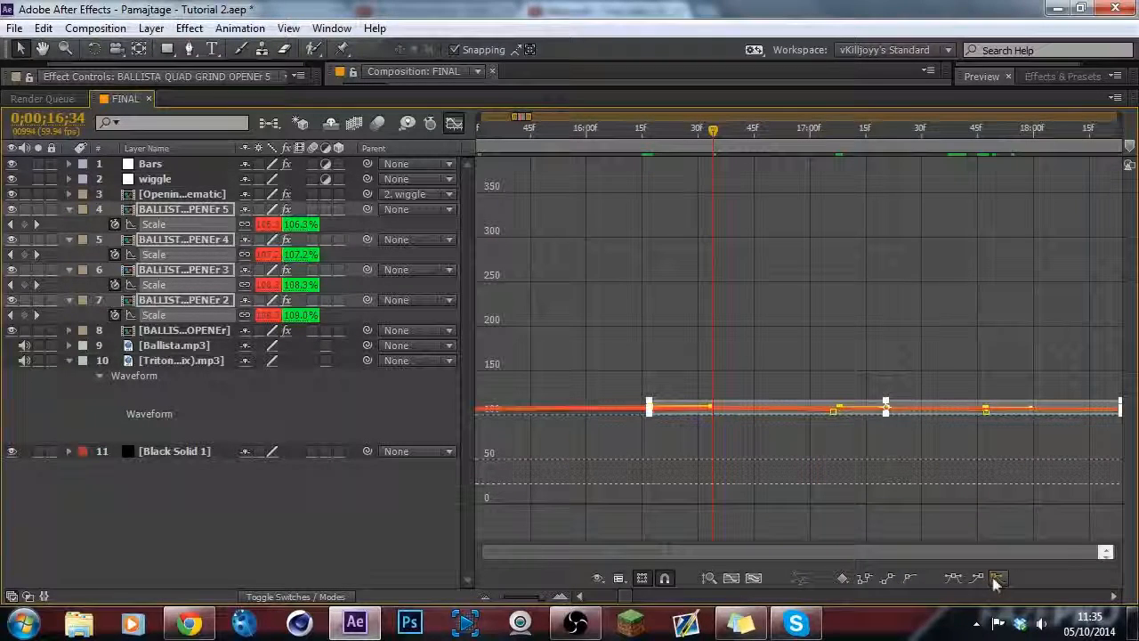
left_click(870, 521)
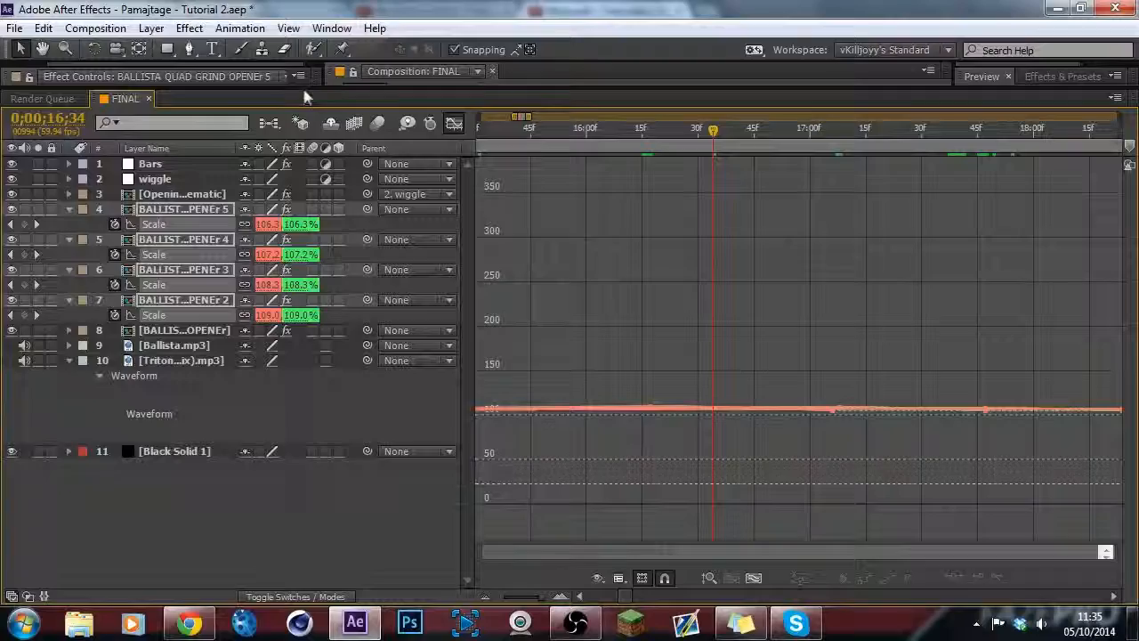
key("grave")
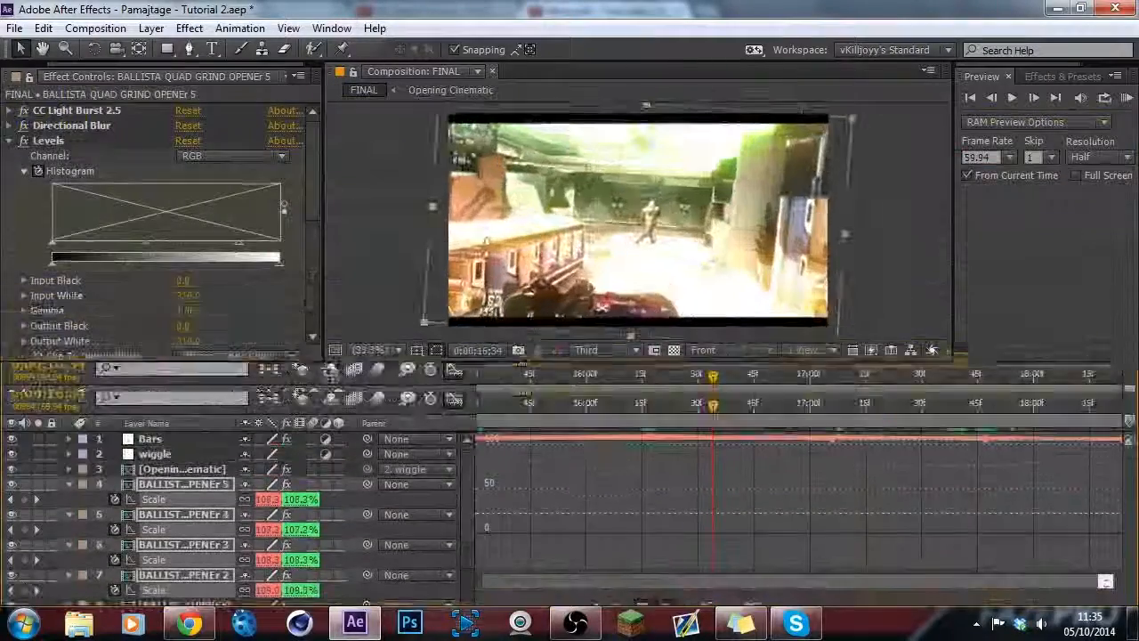
left_click(454, 407)
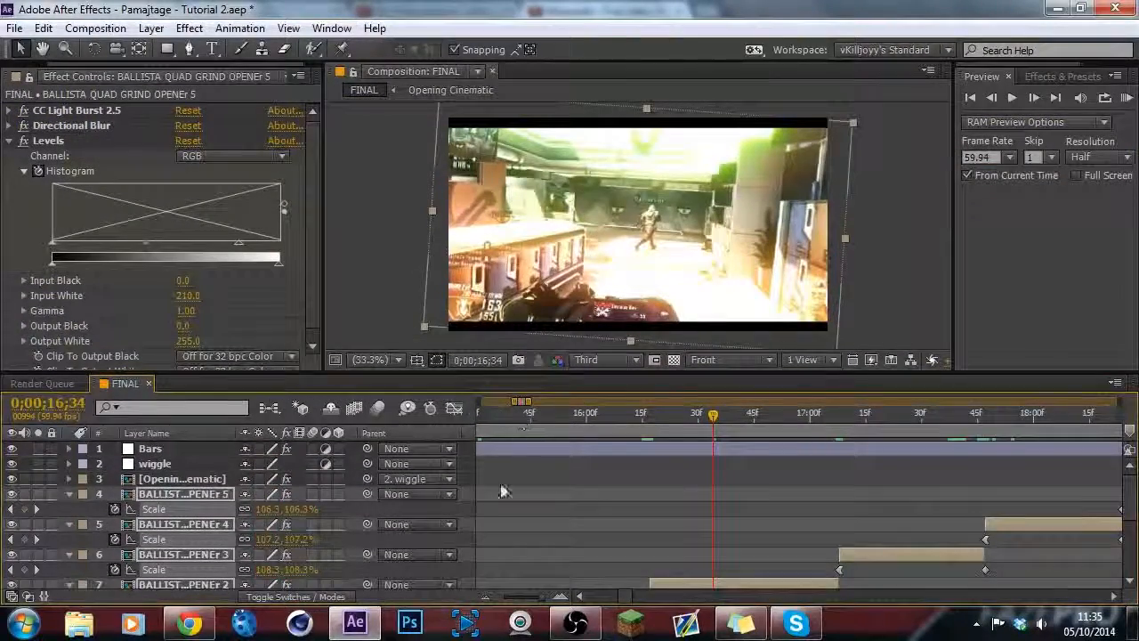
Collapse the Scale properties of ballista opener parts 2 to 5 in the layer list.
left_click(70, 493)
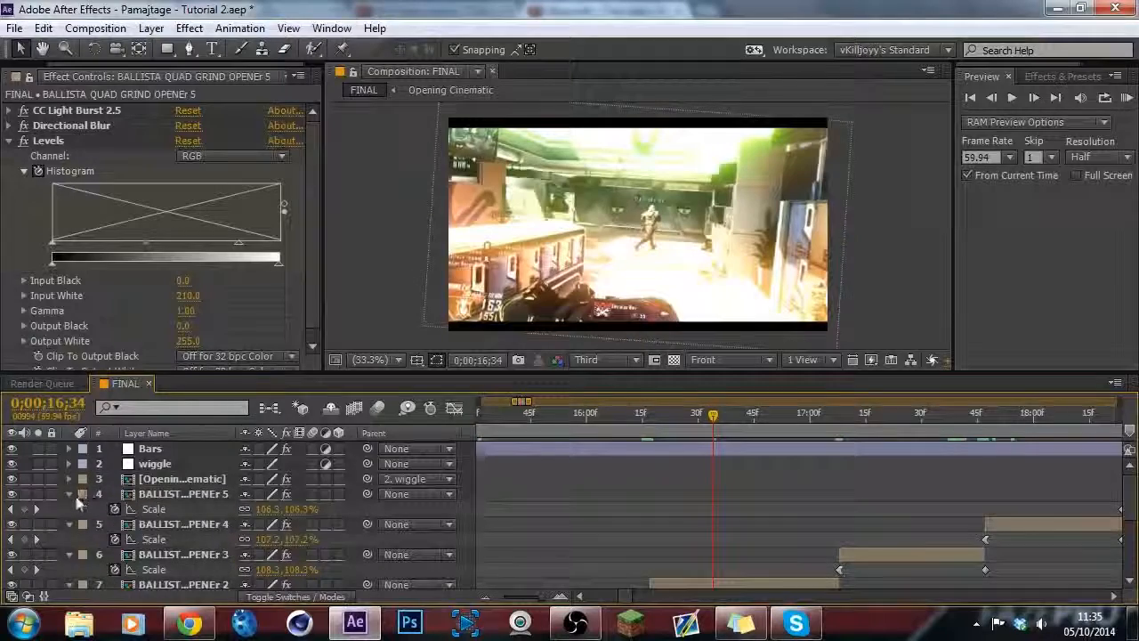
left_click(70, 511)
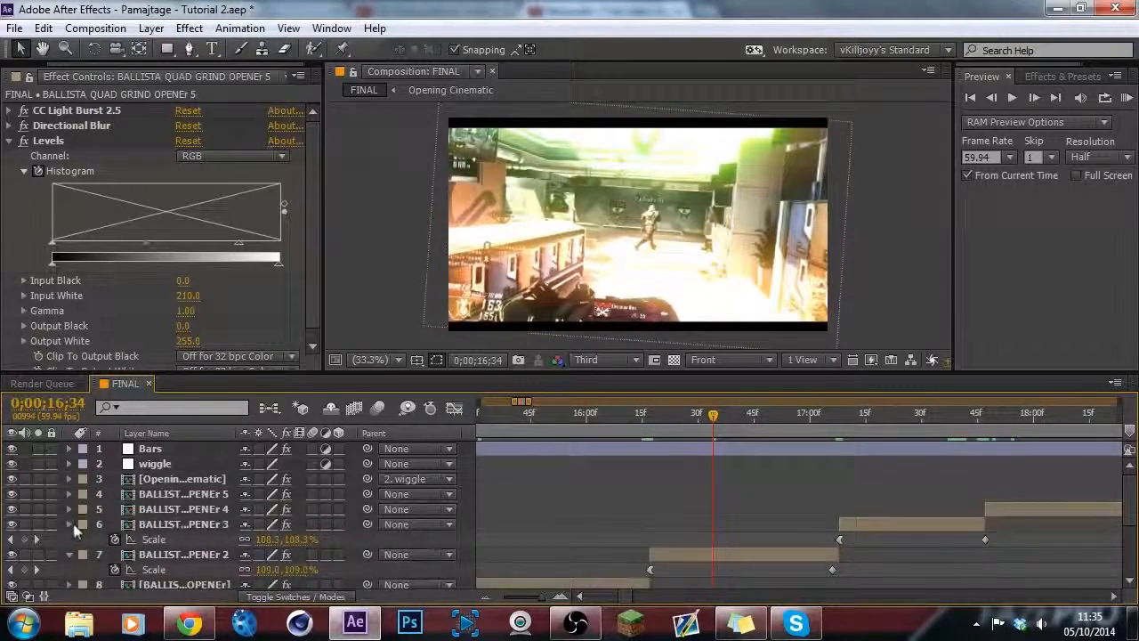
left_click(71, 525)
left_click(71, 539)
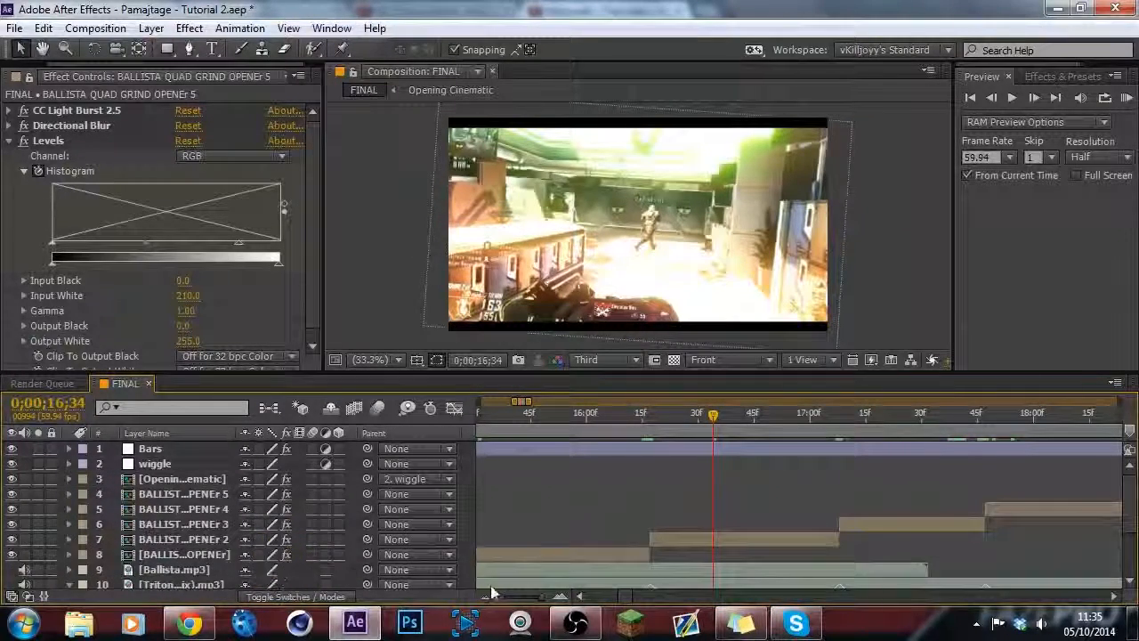
RAM preview the ballista opener sequence from 0;00;12;02 and save the project.
left_click(492, 594)
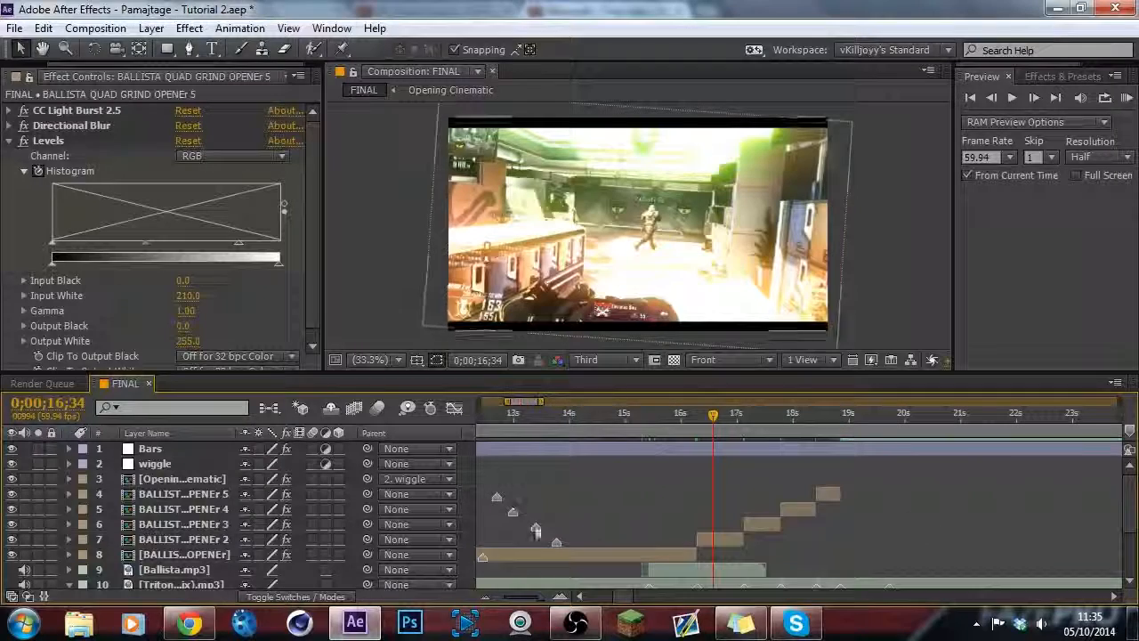
left_click_drag(627, 596, 614, 594)
left_click(734, 432)
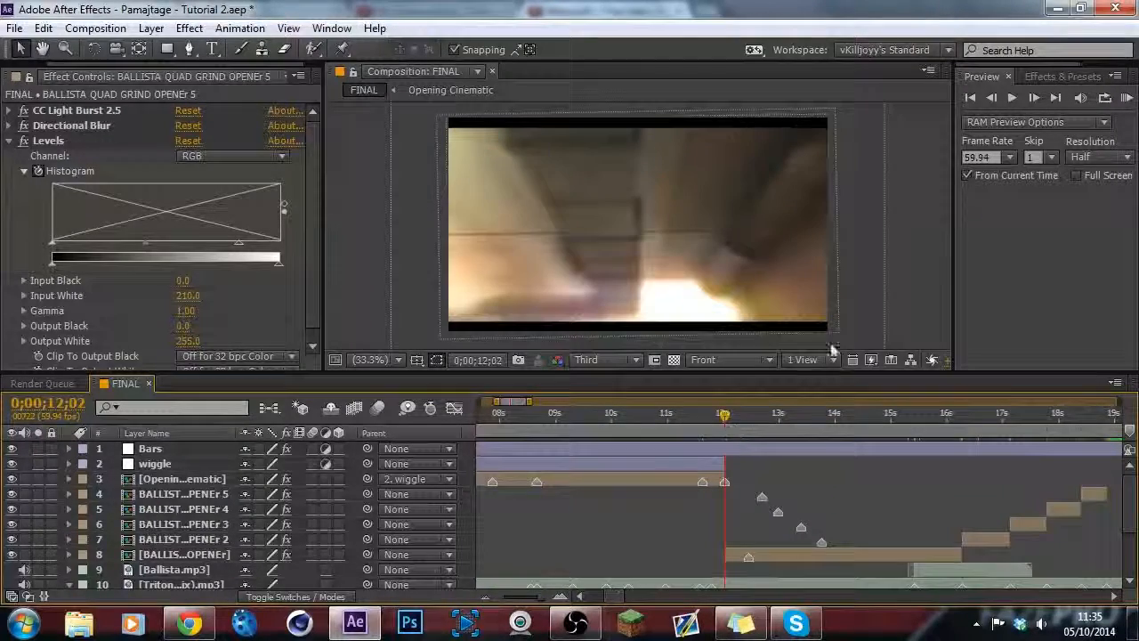
key("KP_0")
left_click(574, 625)
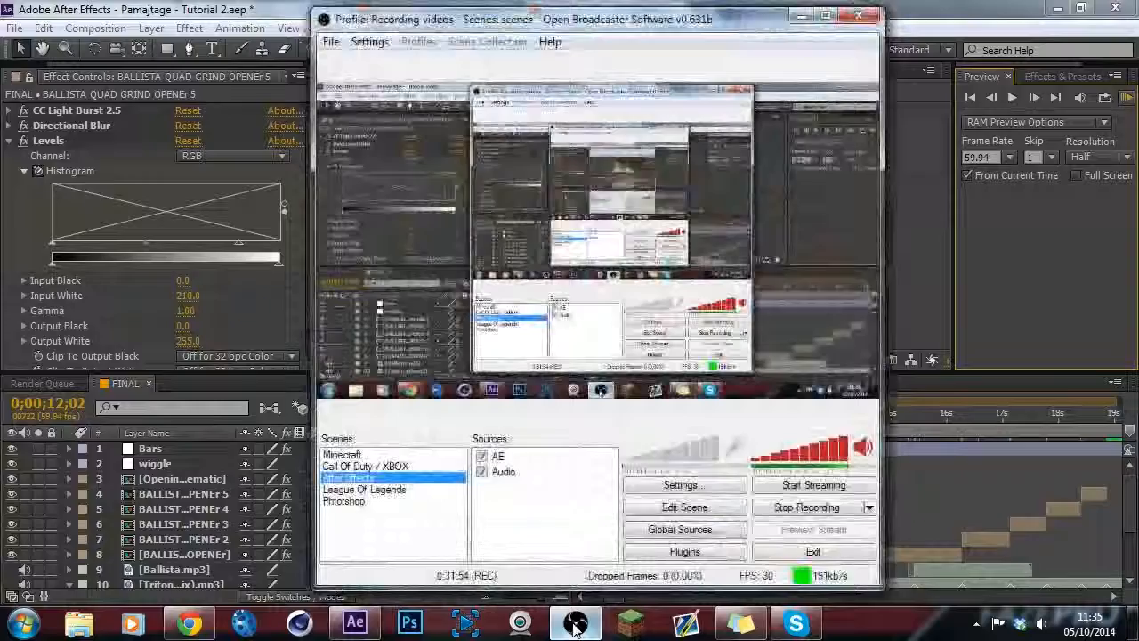
left_click(575, 625)
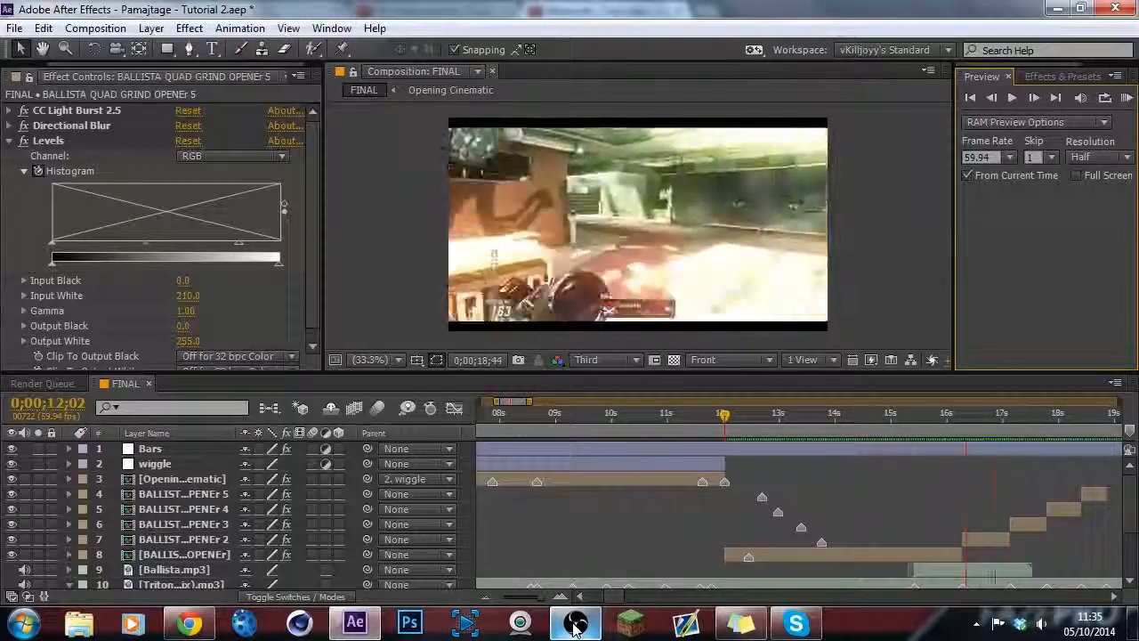
left_click(1000, 293)
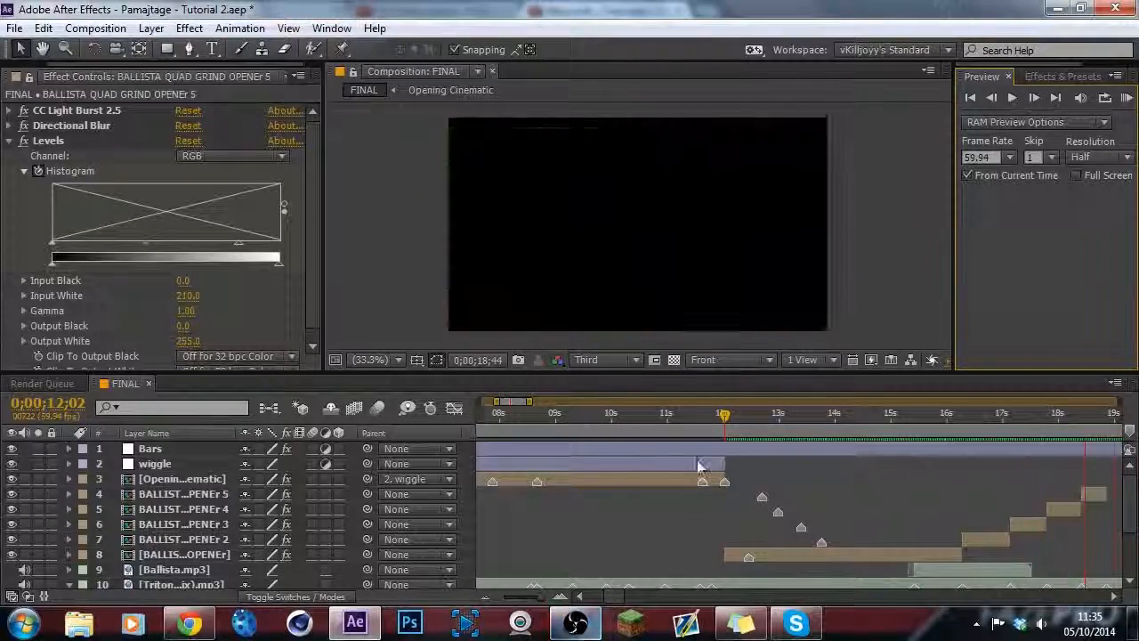
key("ctrl+s")
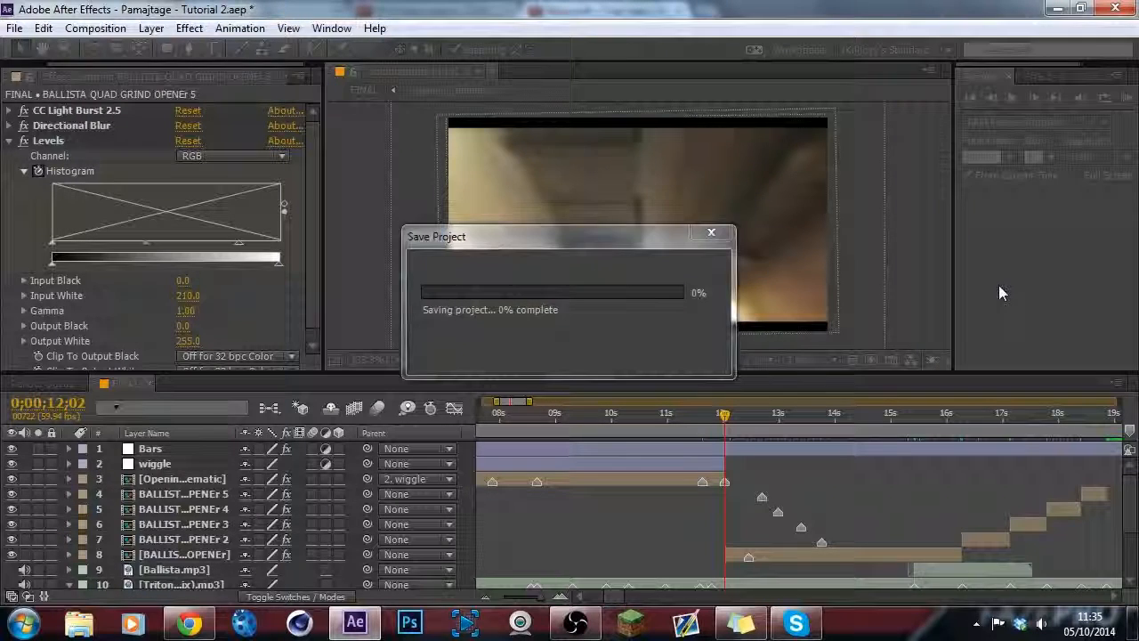